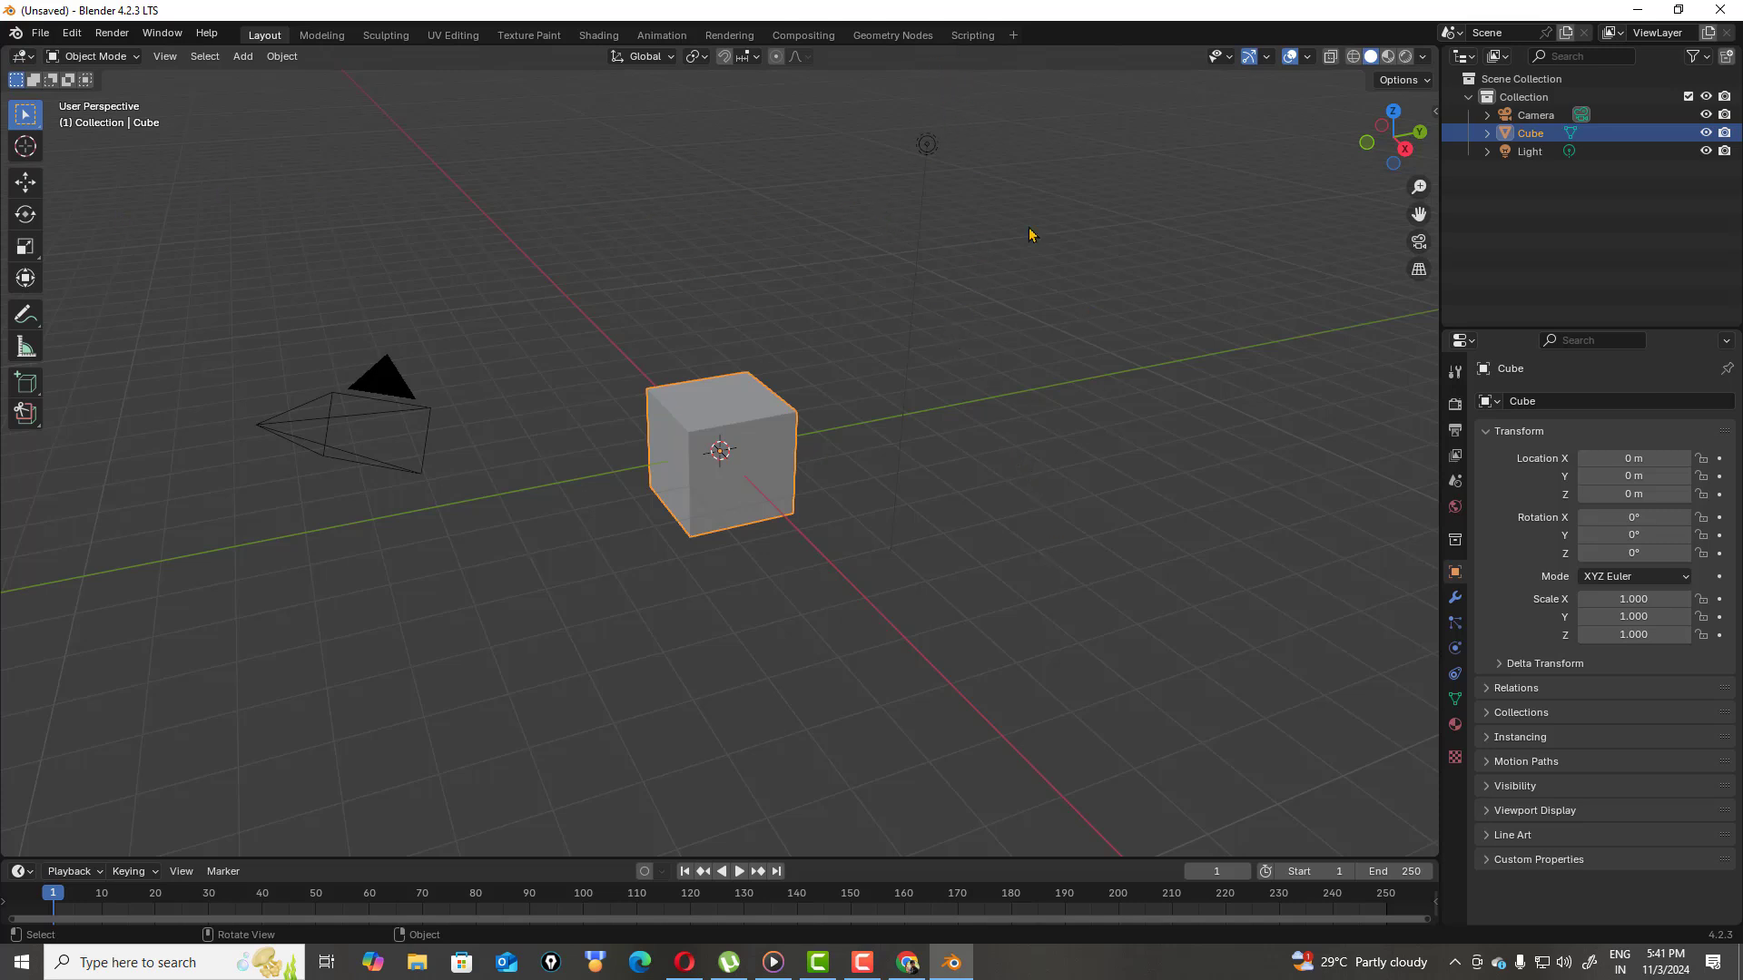
left_click_drag(1395, 162, 1352, 182)
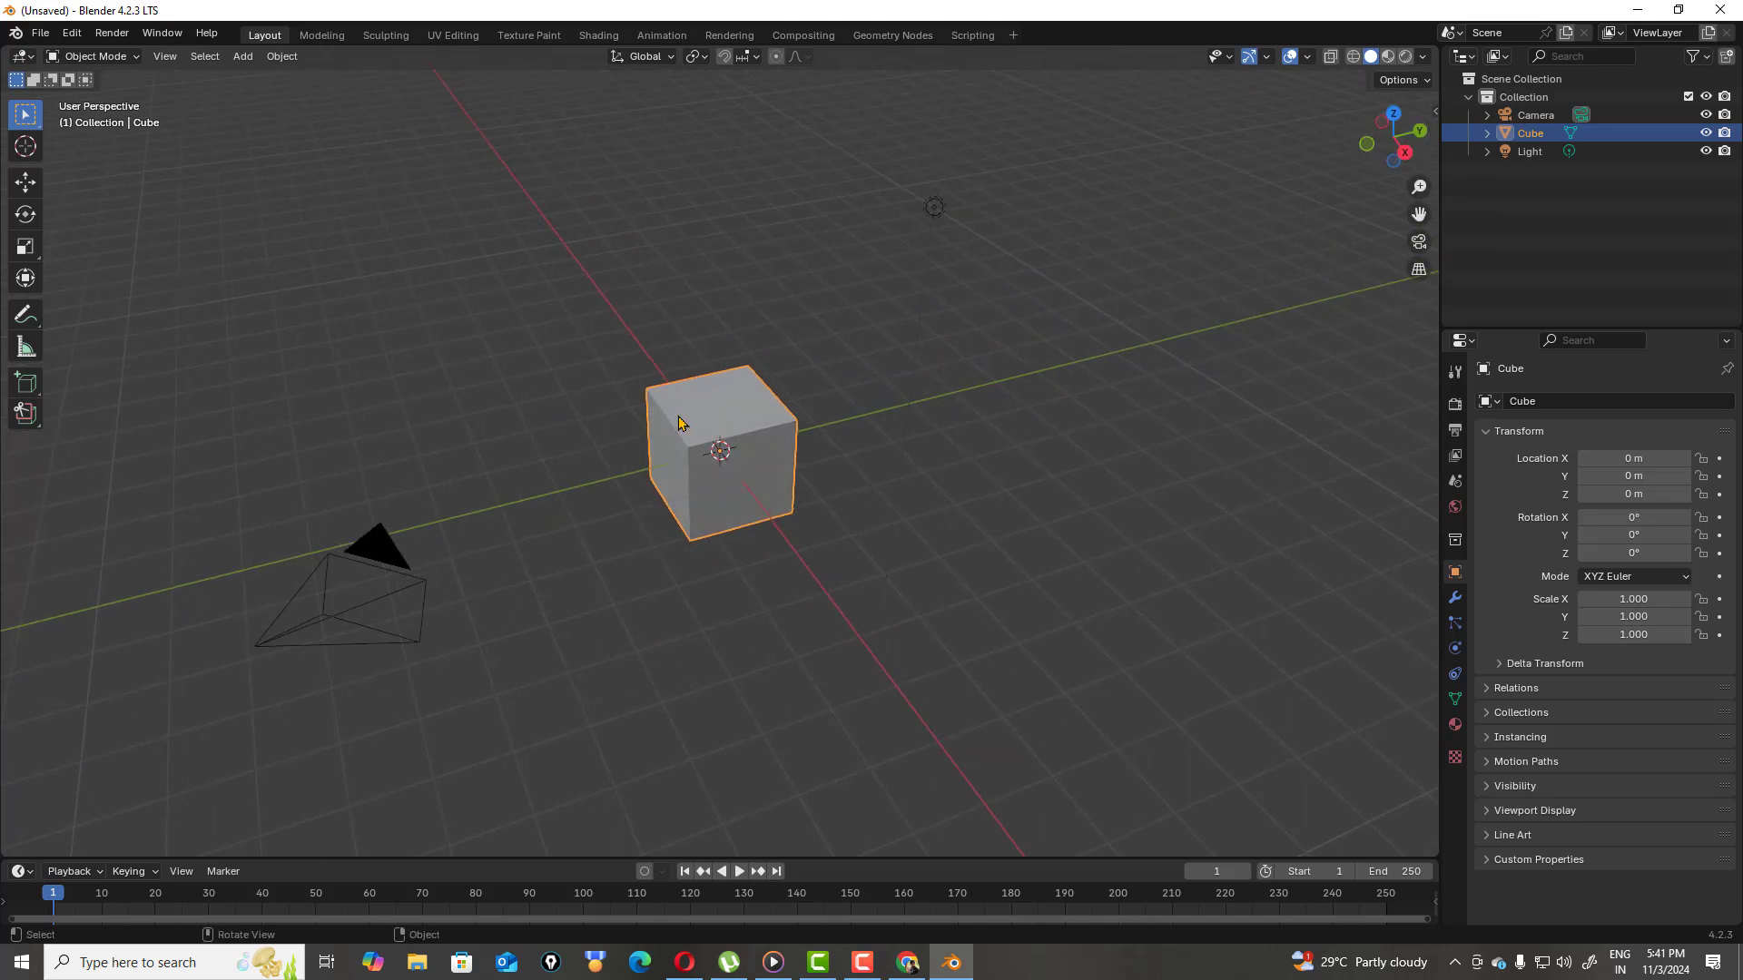
scroll(718, 415, "up", 2)
scroll(719, 416, "down", 2)
left_click_drag(1377, 166, 1385, 134)
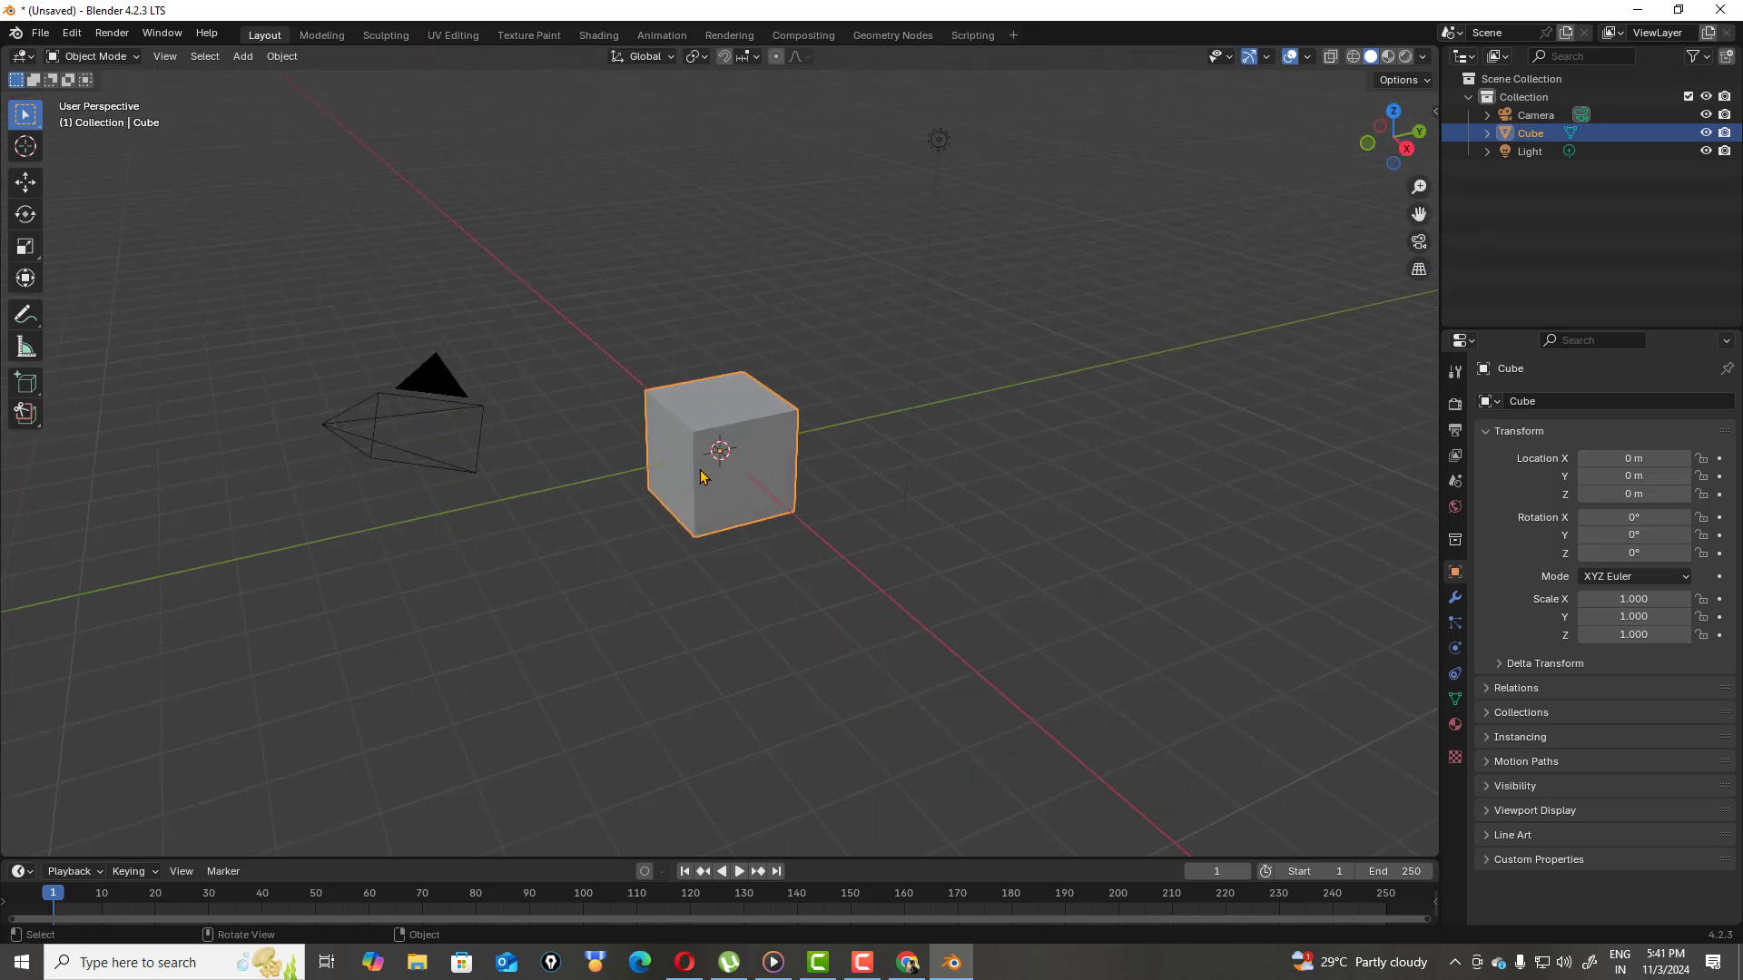
scroll(708, 474, "up", 1)
scroll(713, 472, "up", 1)
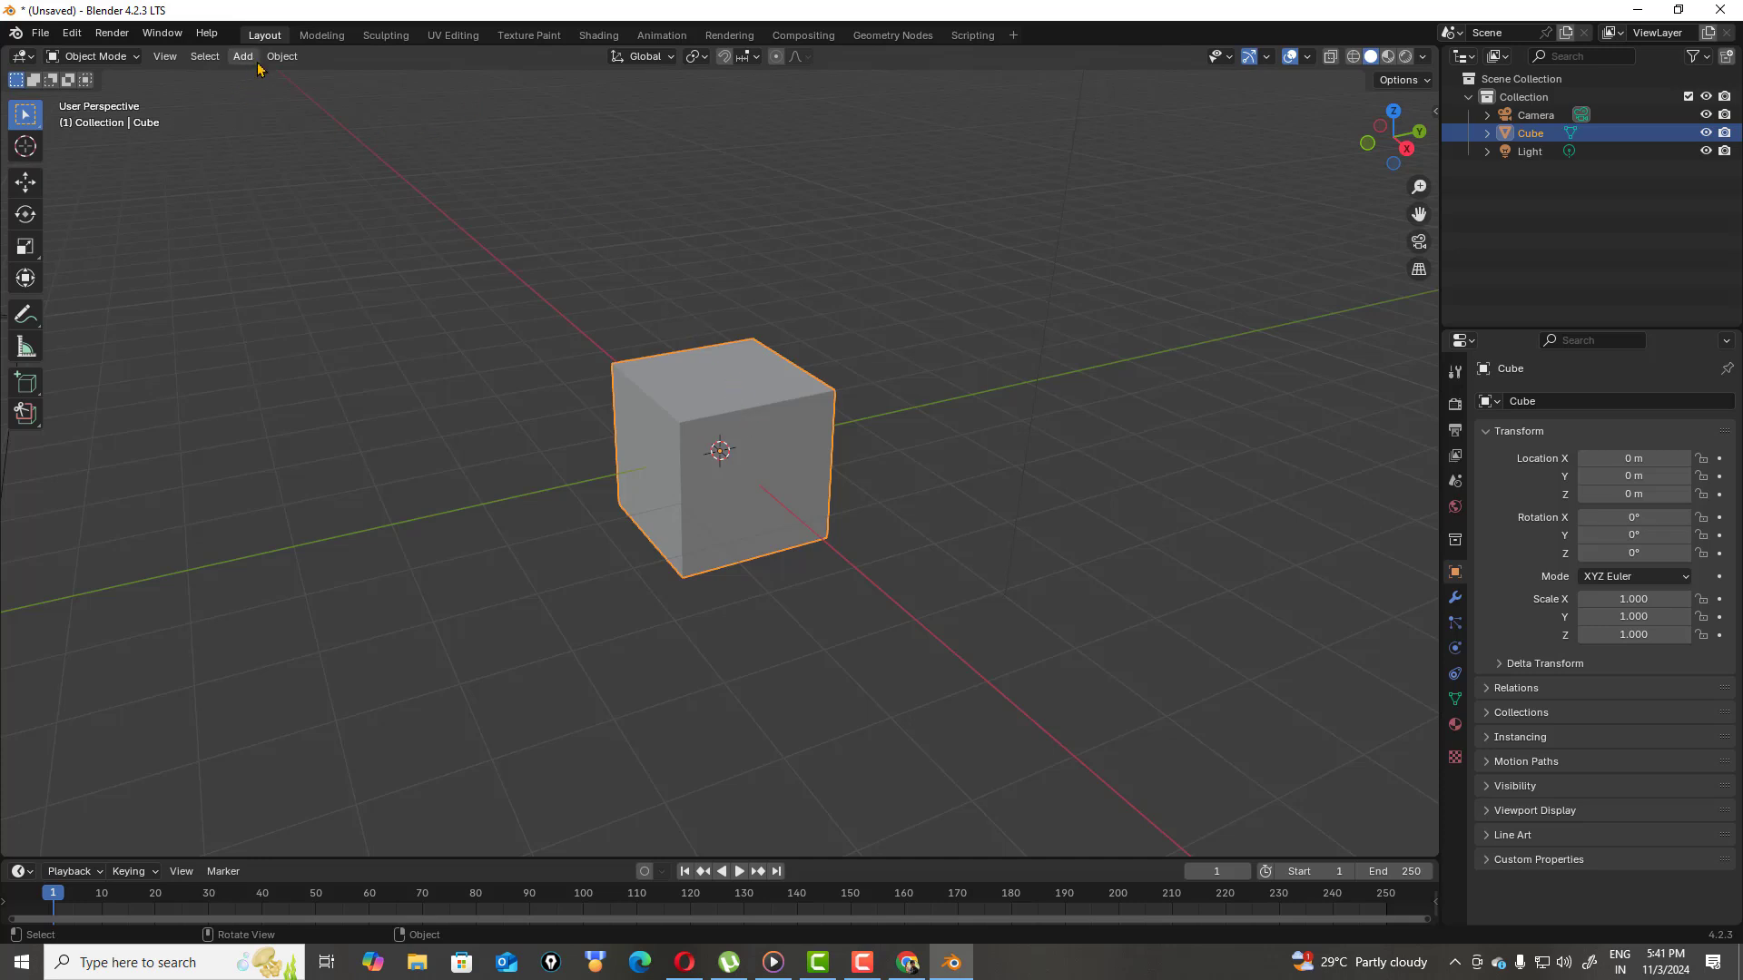
Delete the default cube and add a new cube mesh at the world origin
key("Delete")
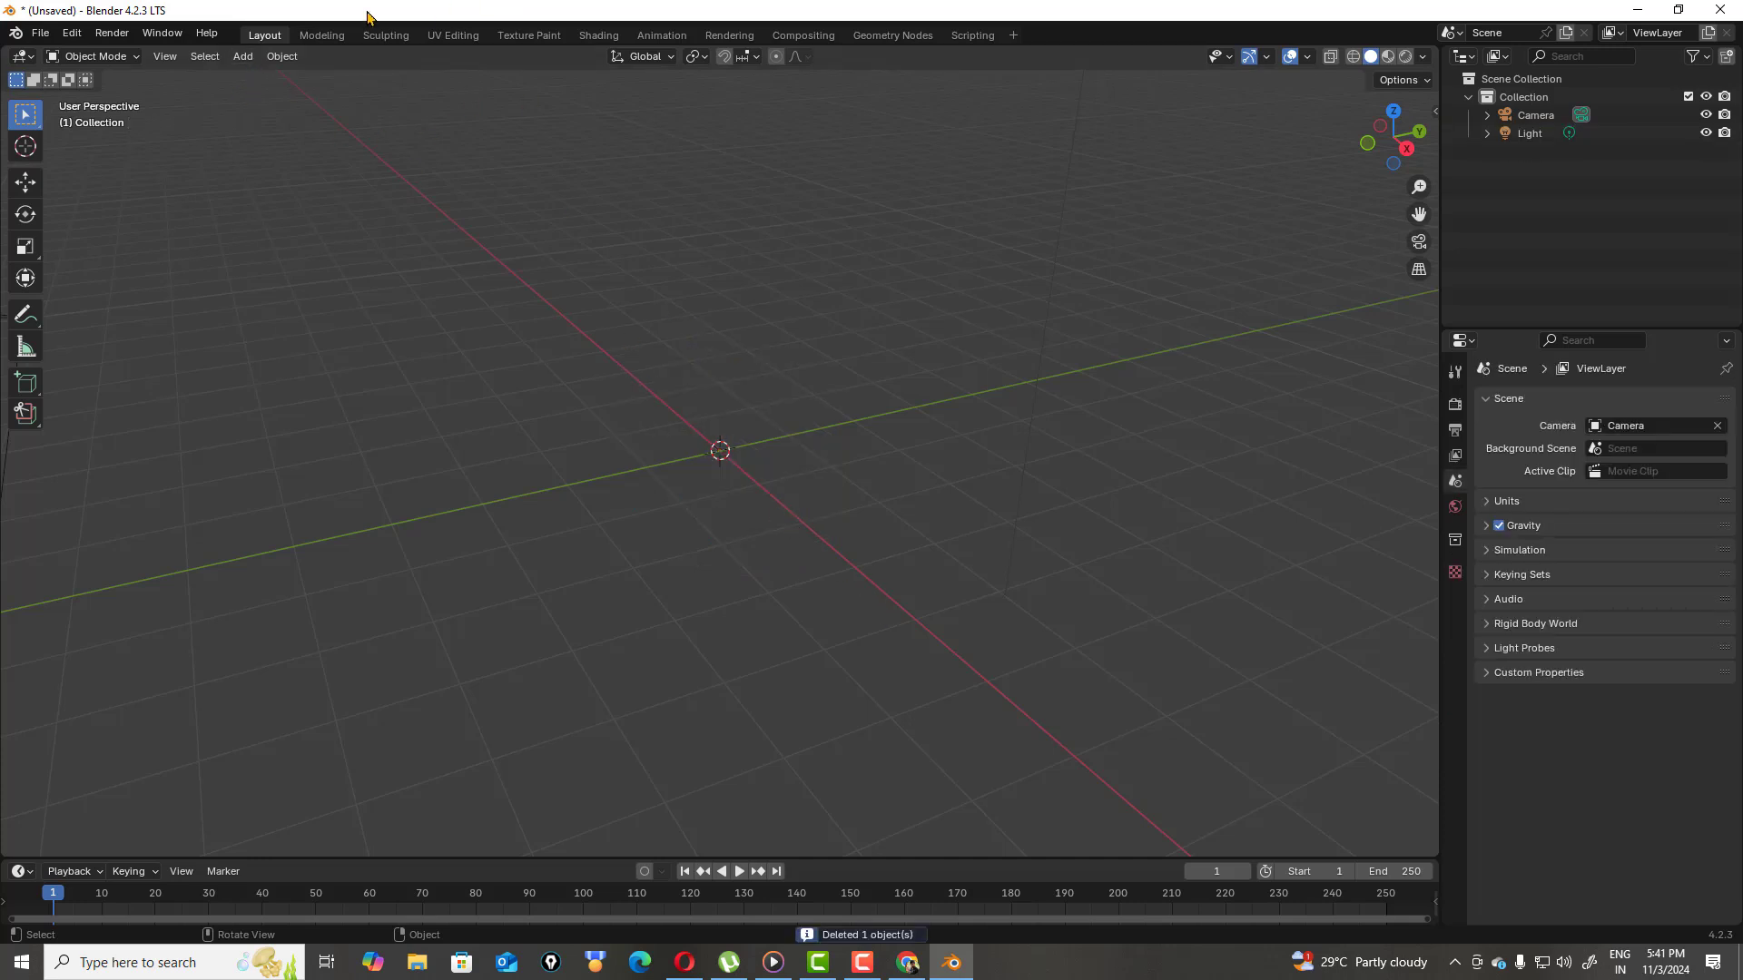
left_click(242, 56)
mouse_move(295, 78)
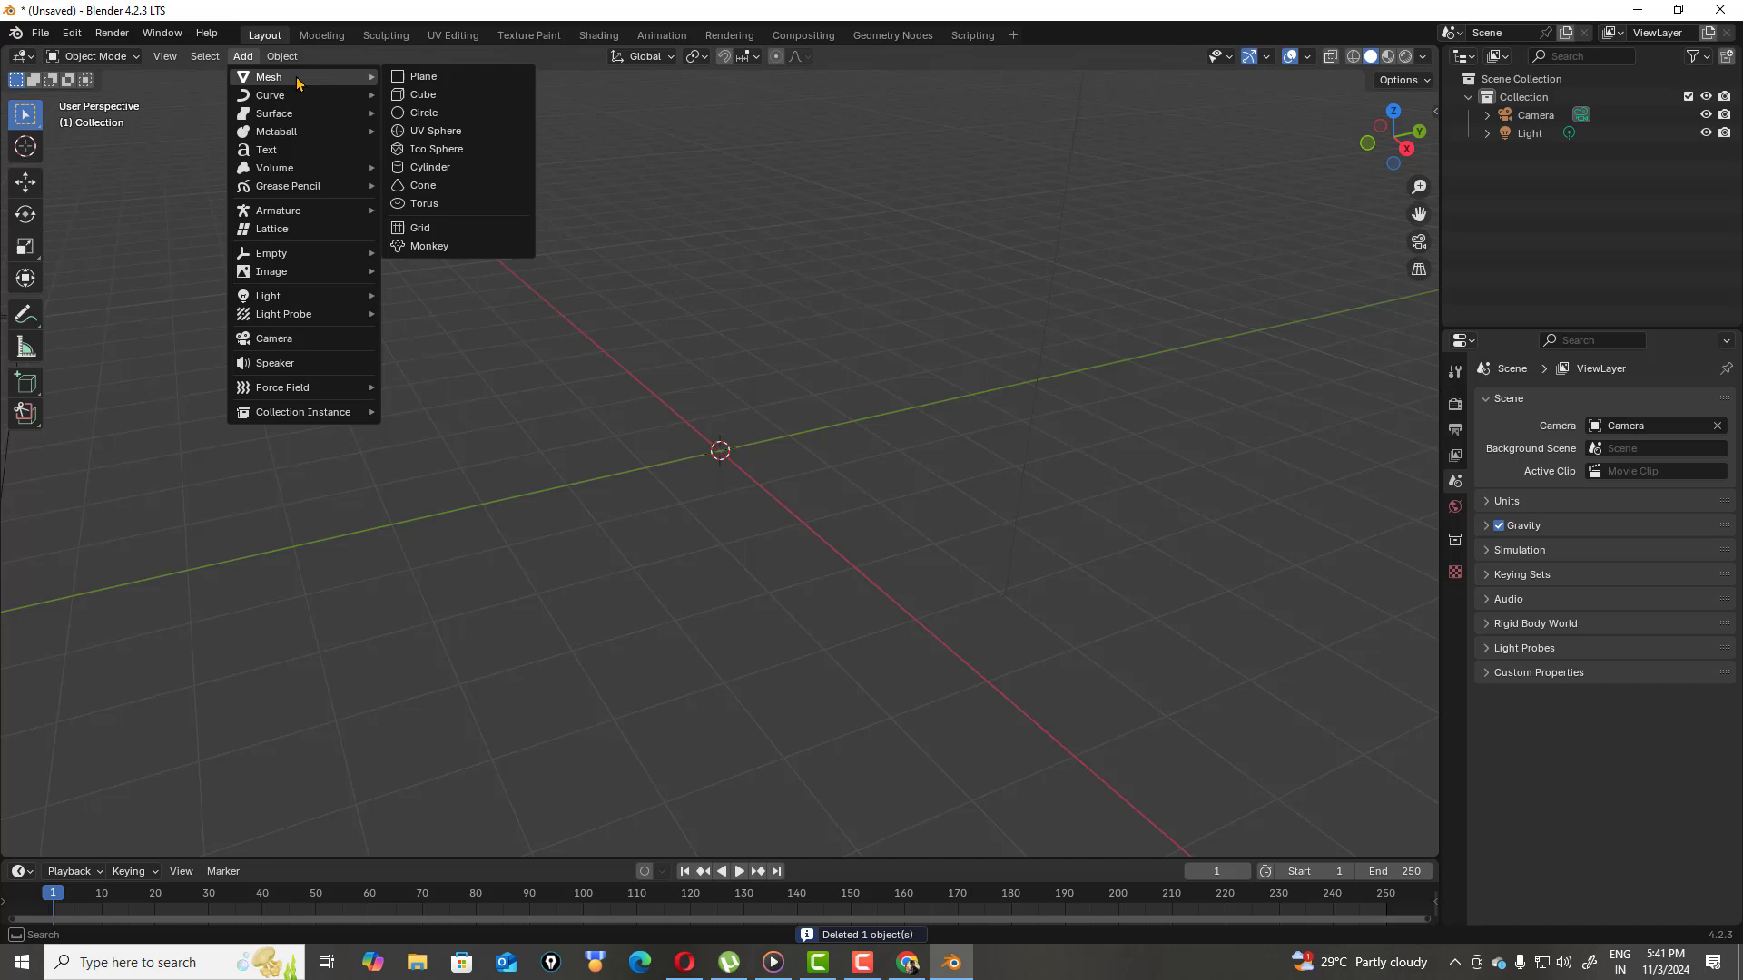
left_click(423, 94)
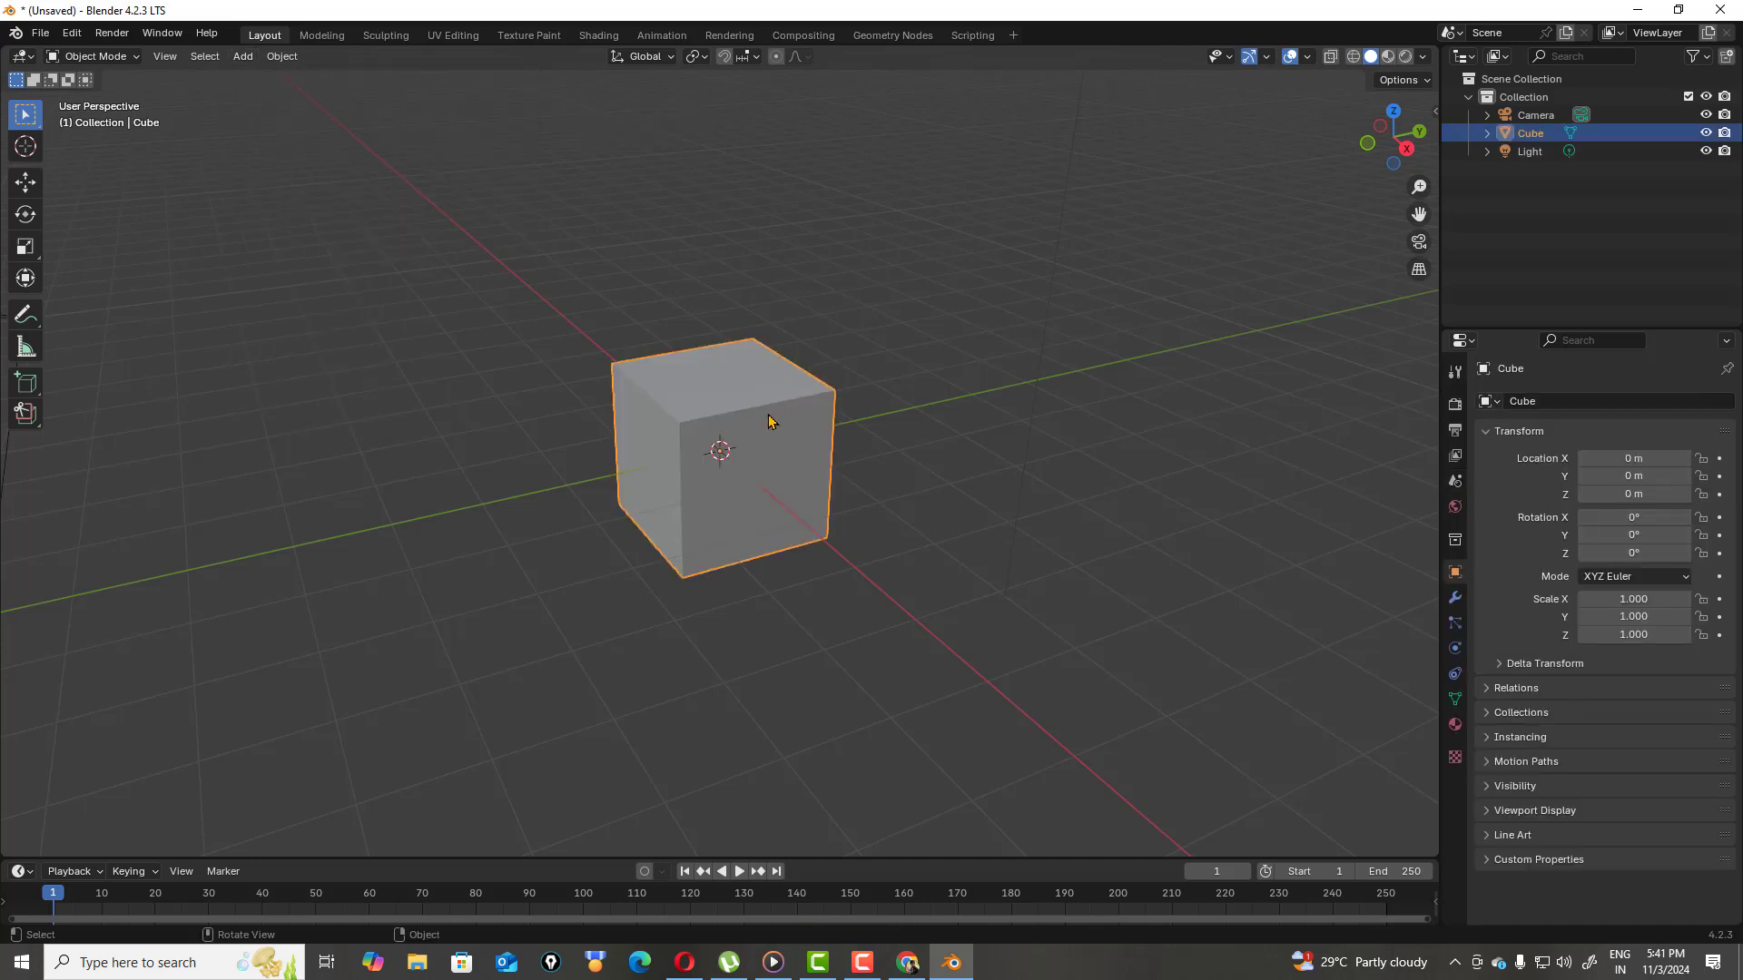
Flatten the cube into a thin slab by scaling it along Z to about 0.068
key("s")
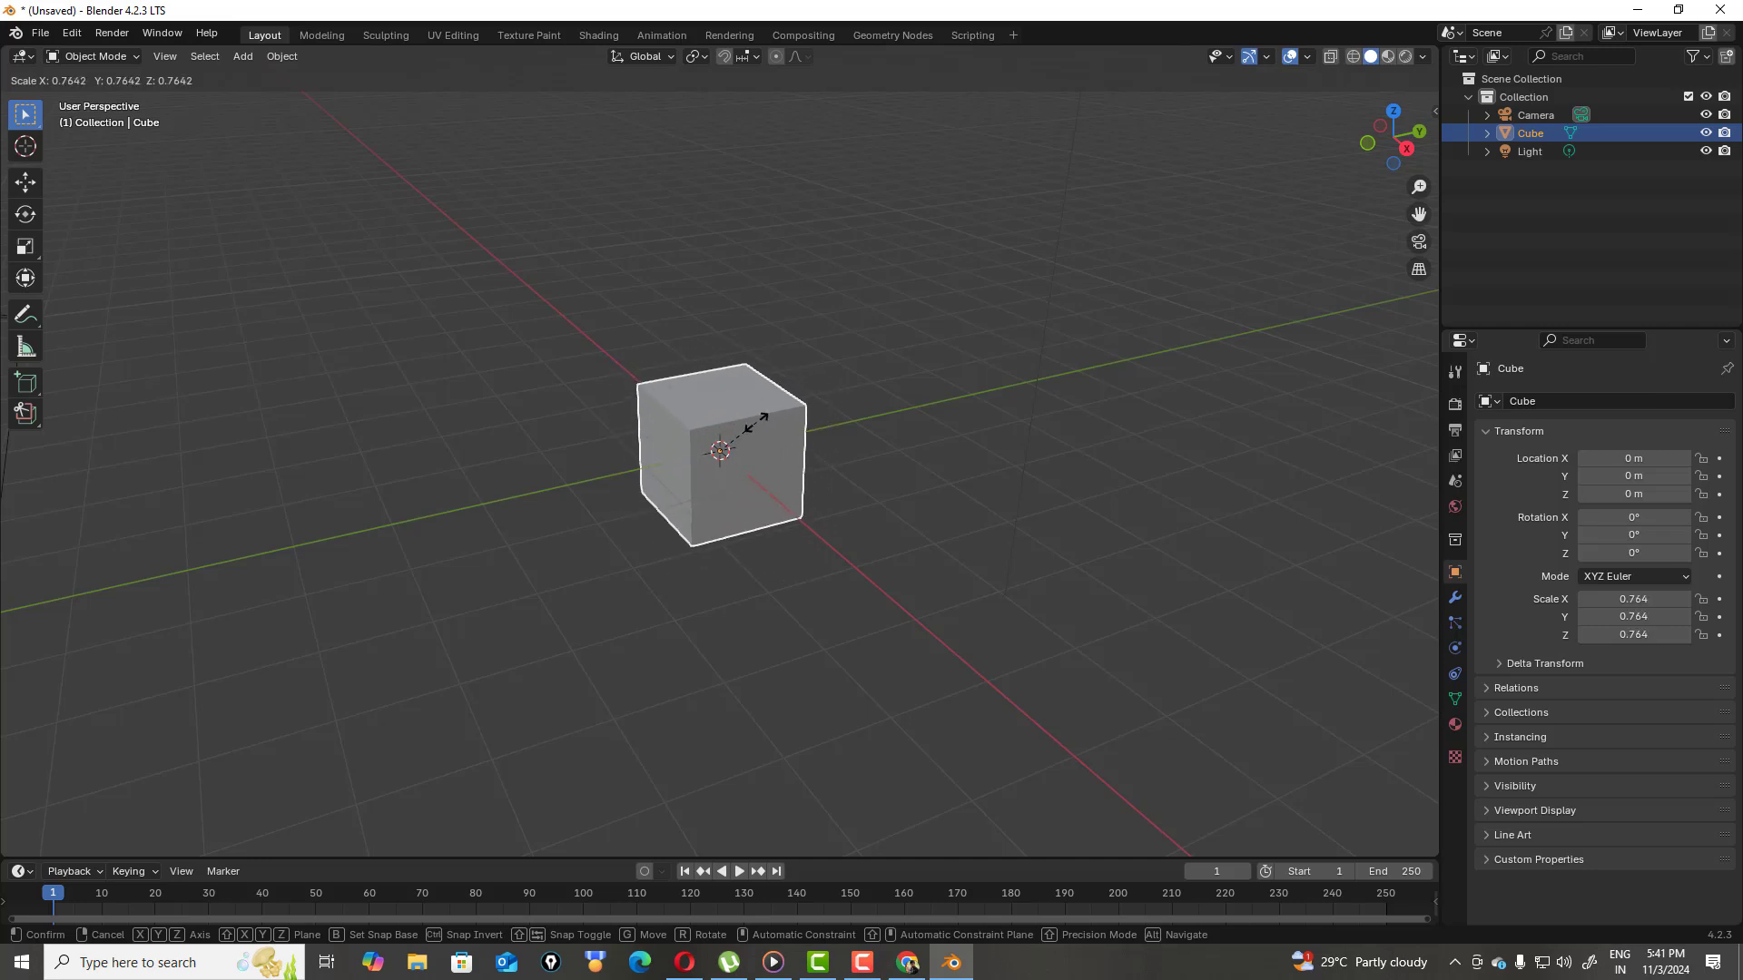
key("z")
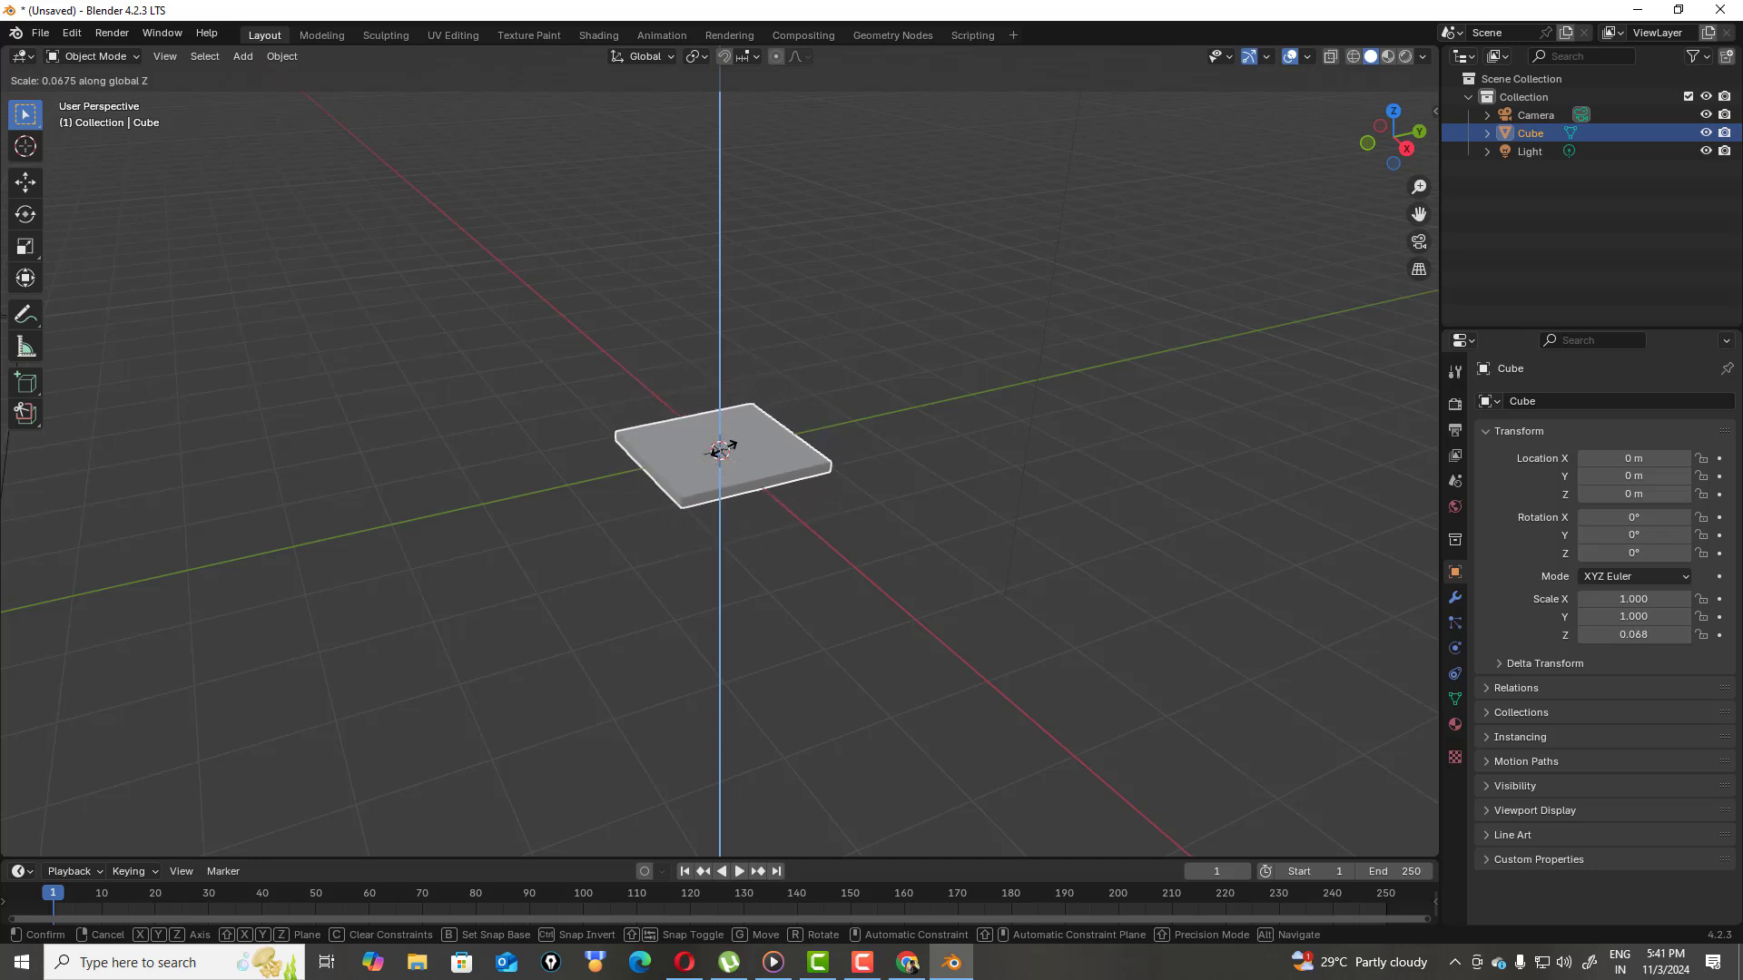
left_click(723, 450)
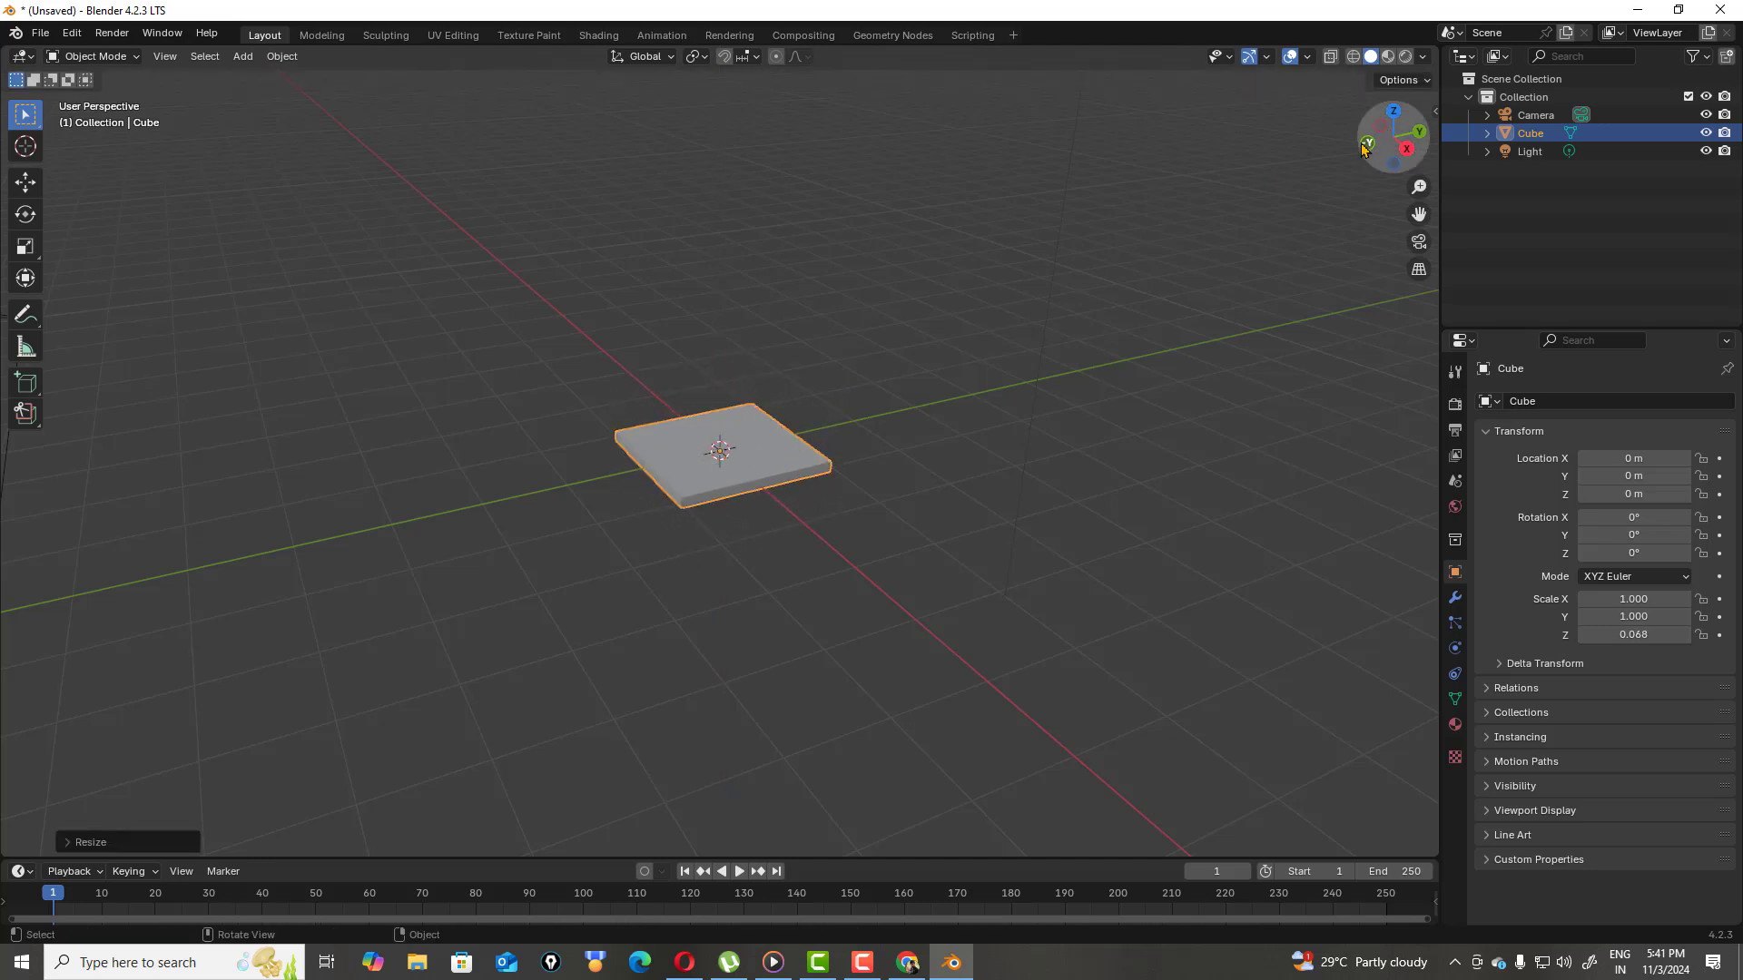
Scale the slab uniformly by a factor of 2
left_click_drag(1375, 160, 1087, 390)
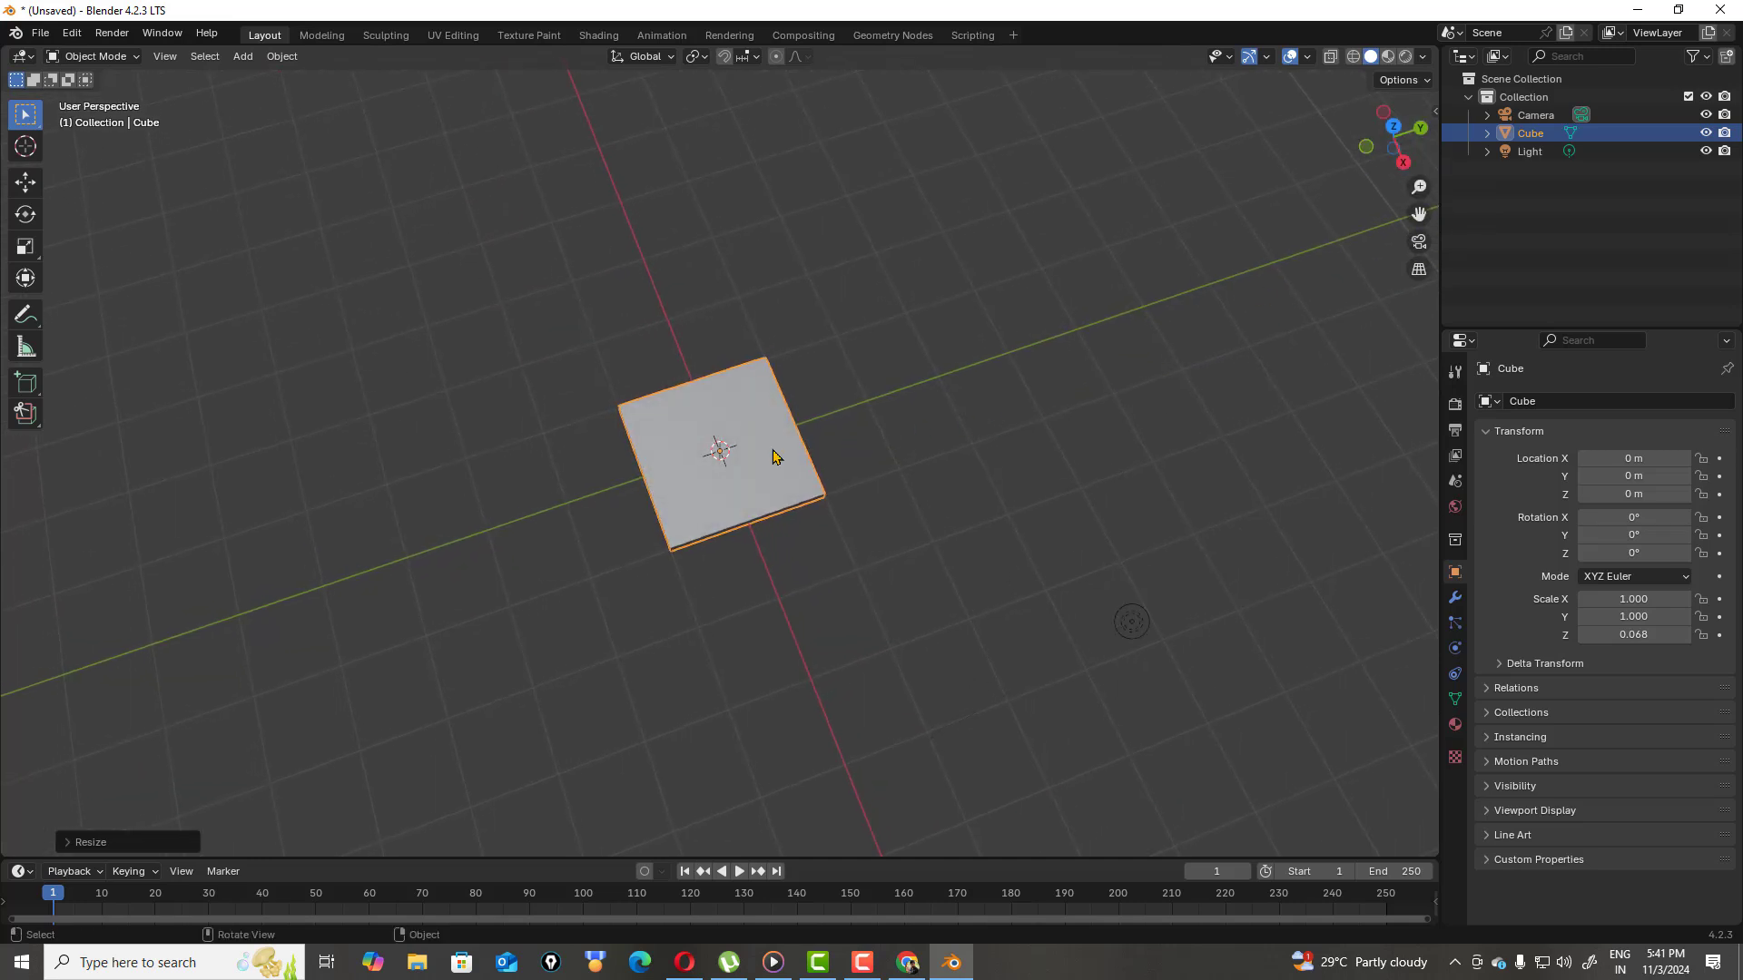
key("s")
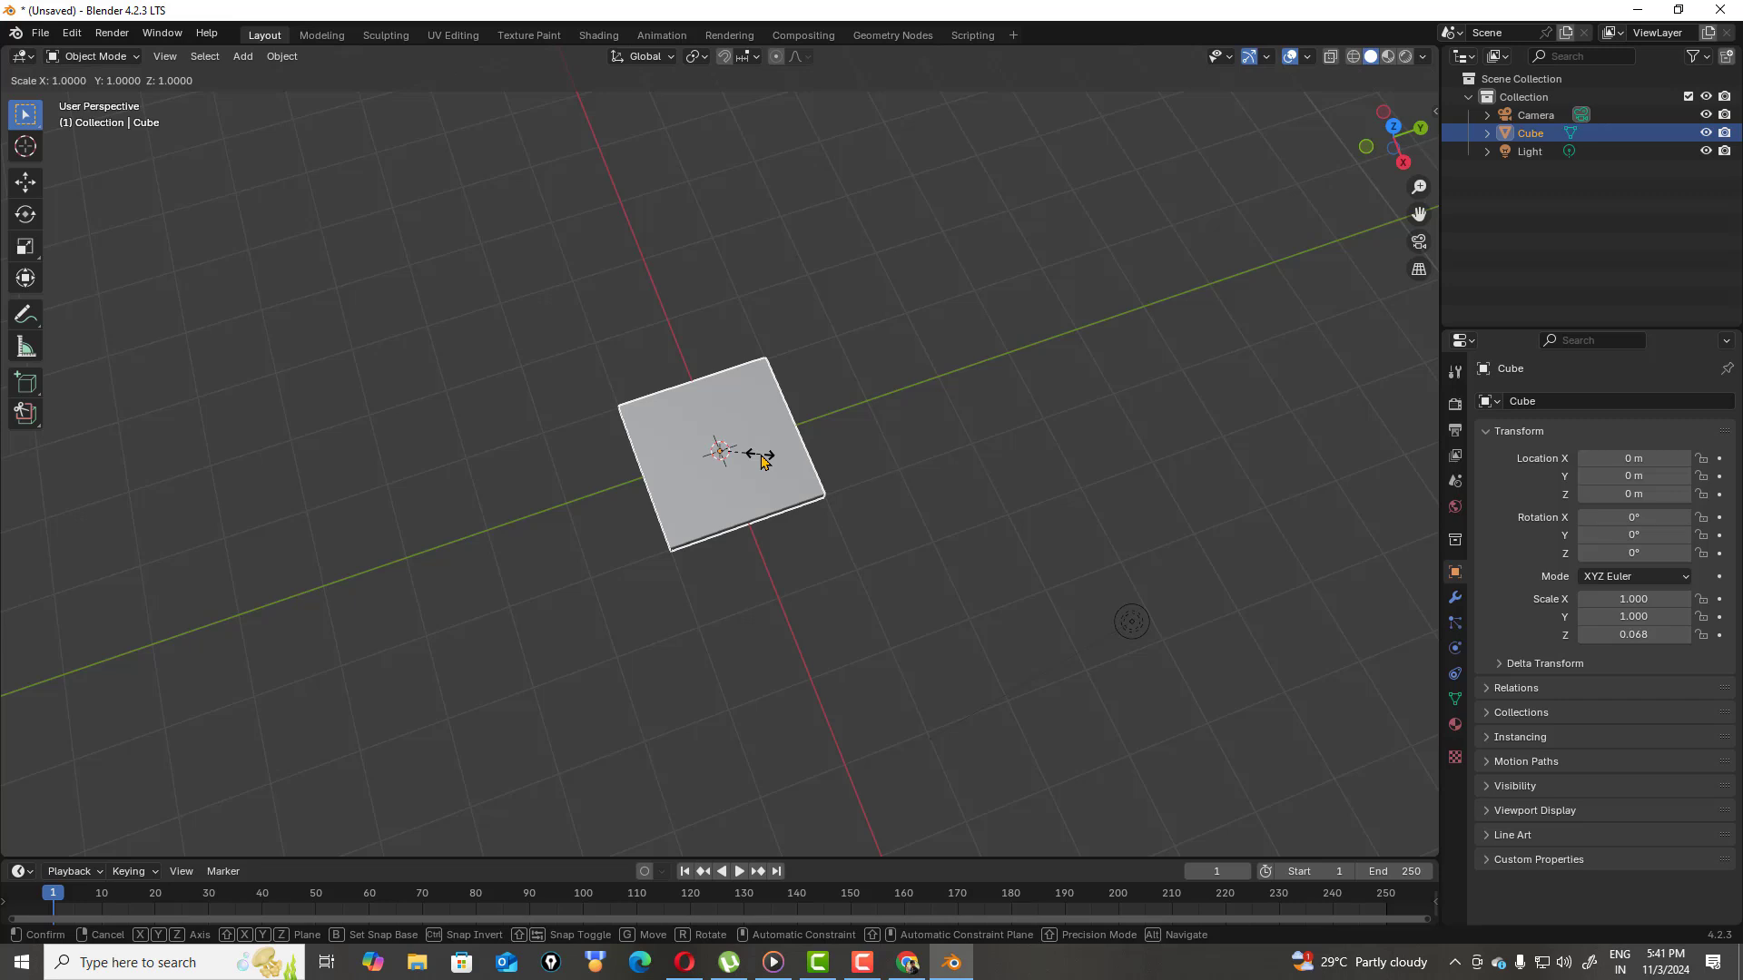
type("2")
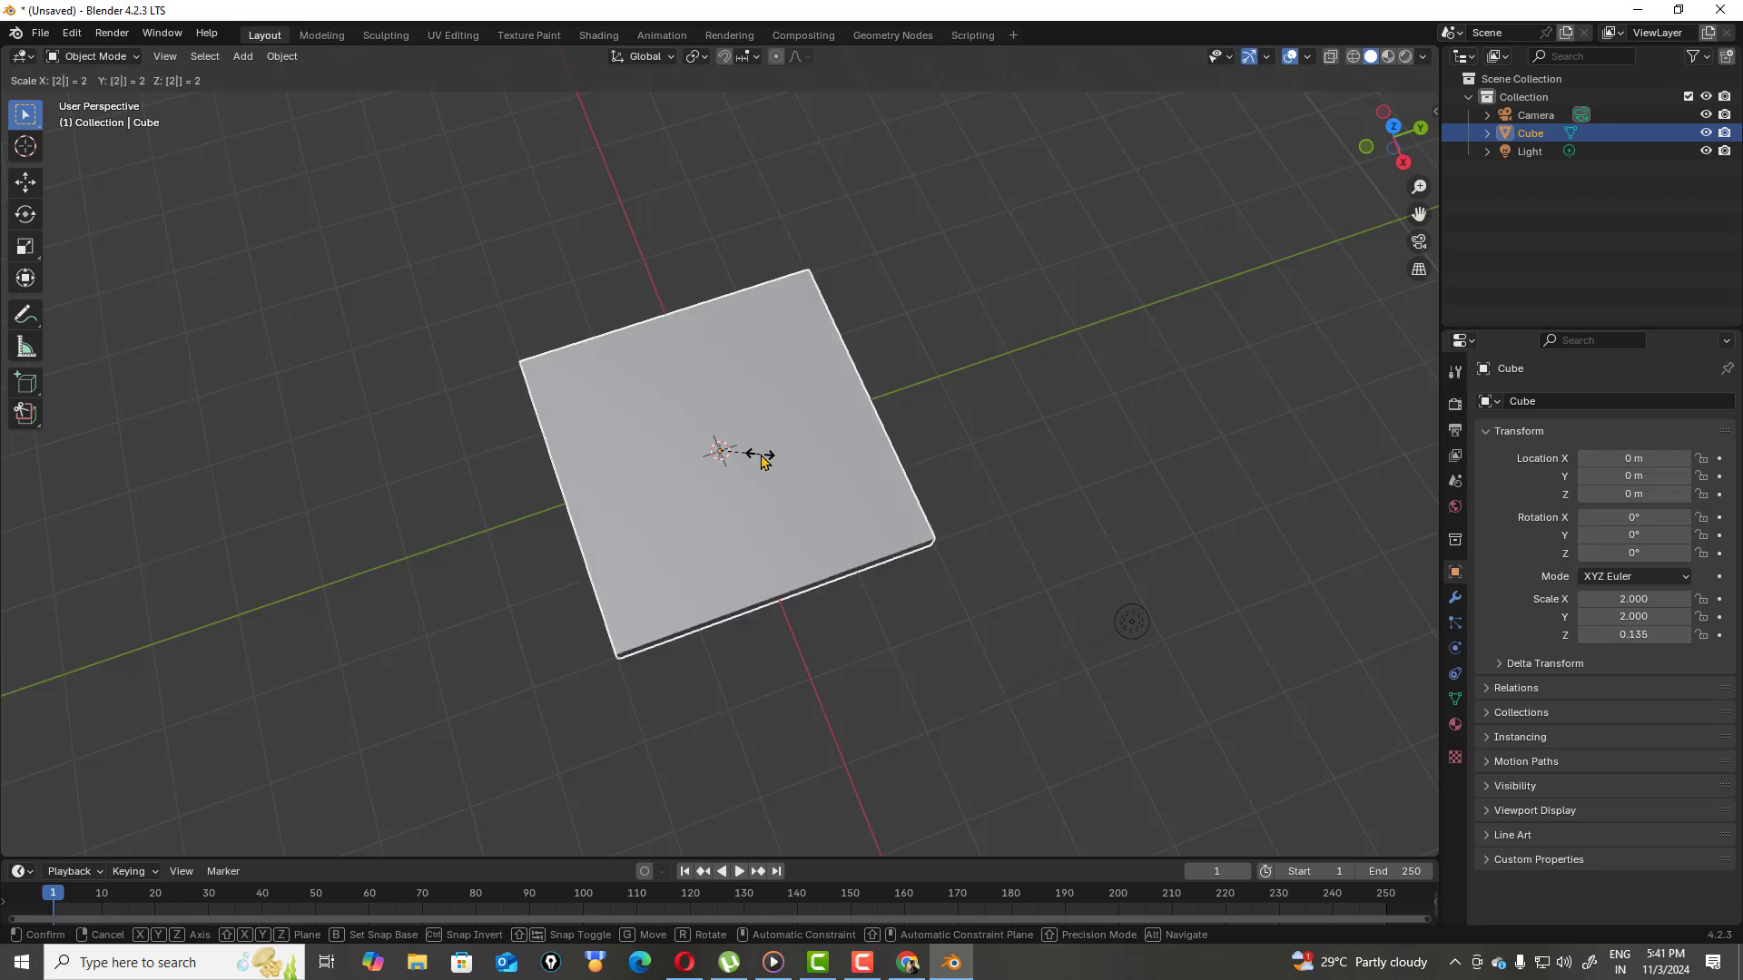
key("Return")
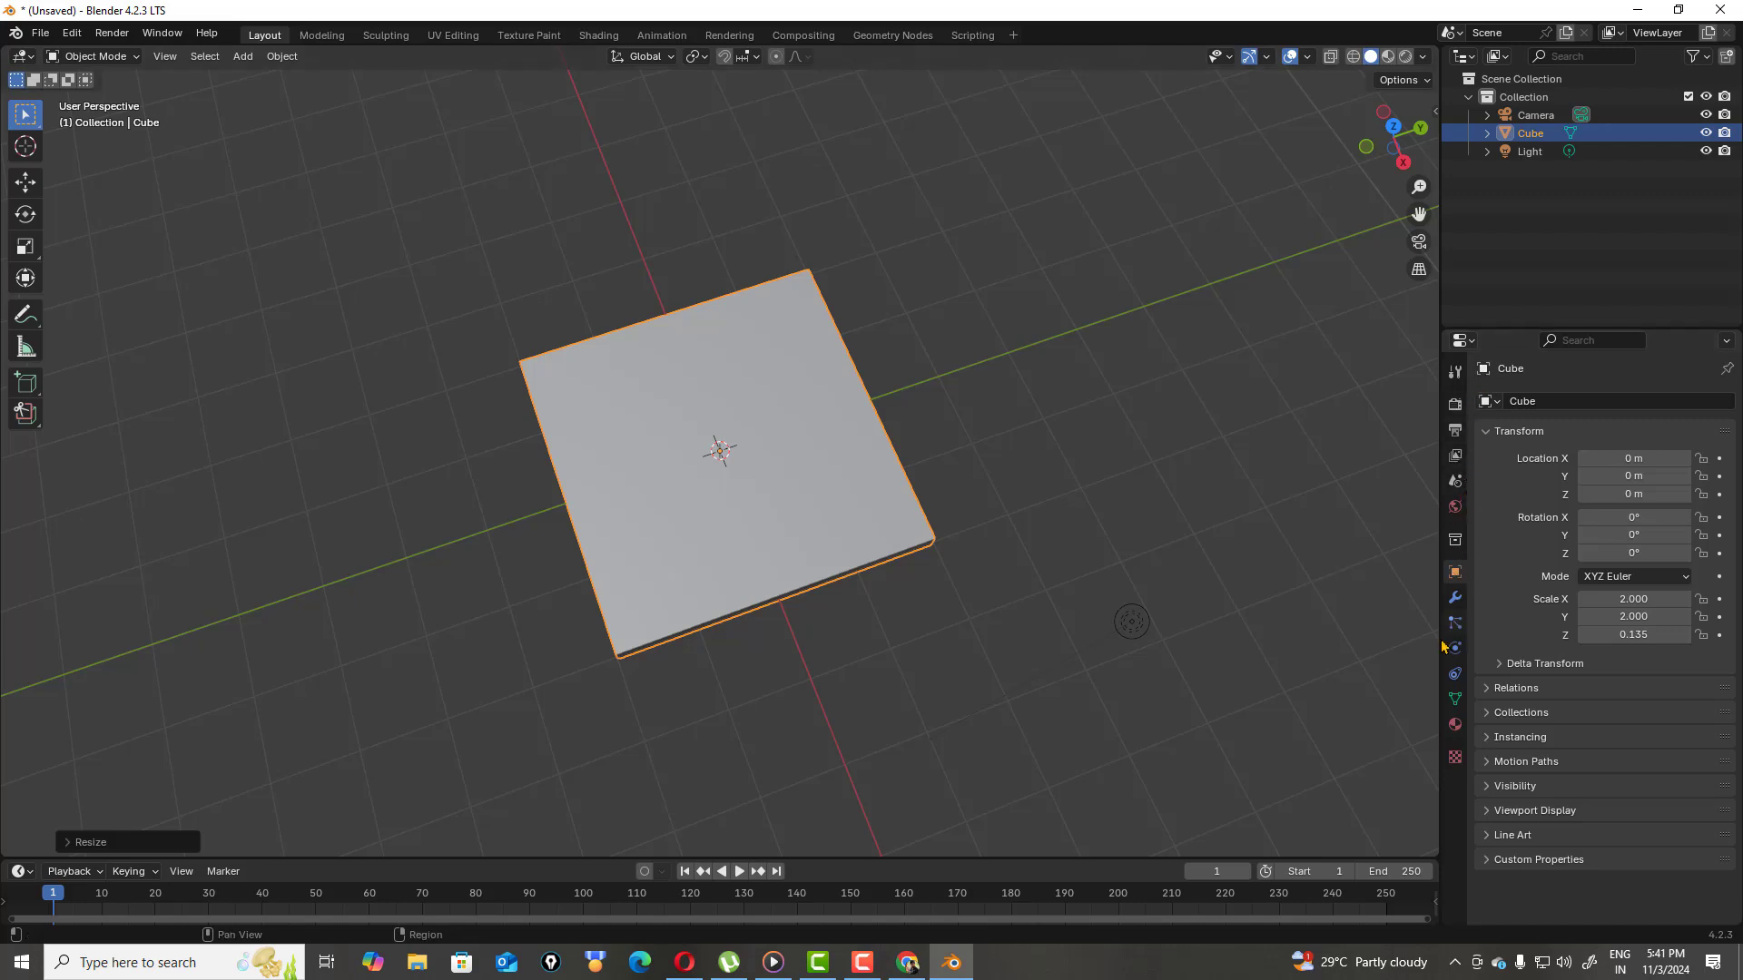
Add a Bevel modifier to the slab and set its segments to 100
left_click(1455, 598)
left_click(1585, 401)
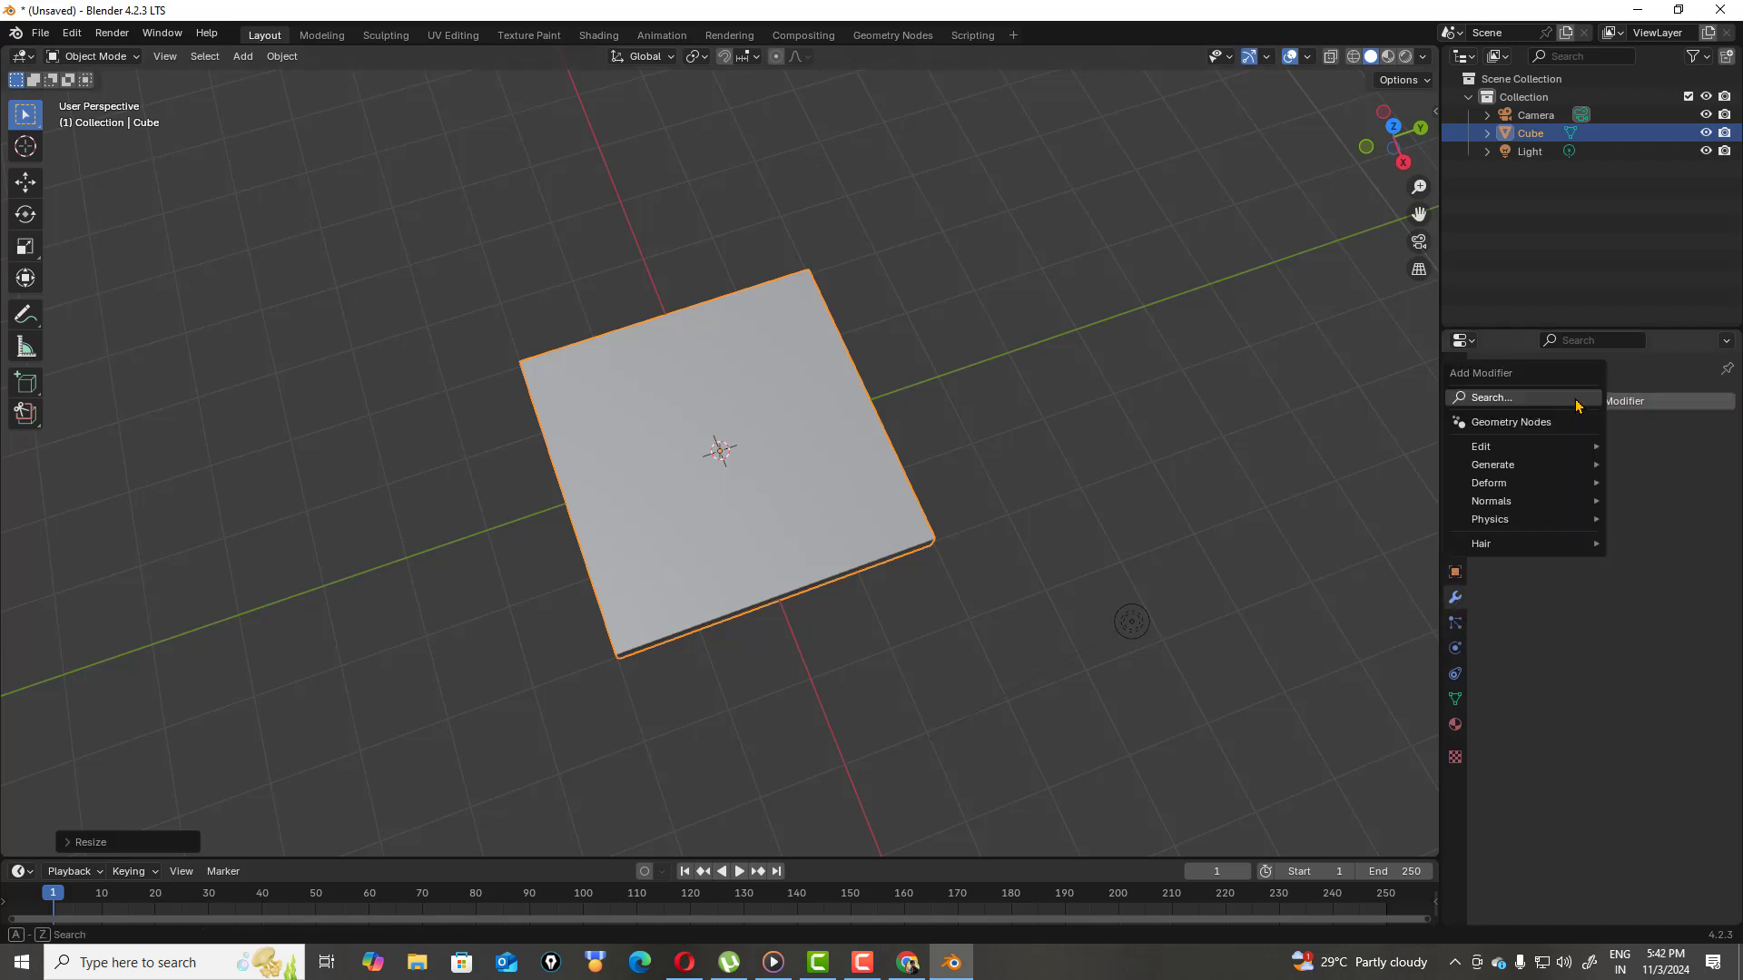
left_click(1517, 404)
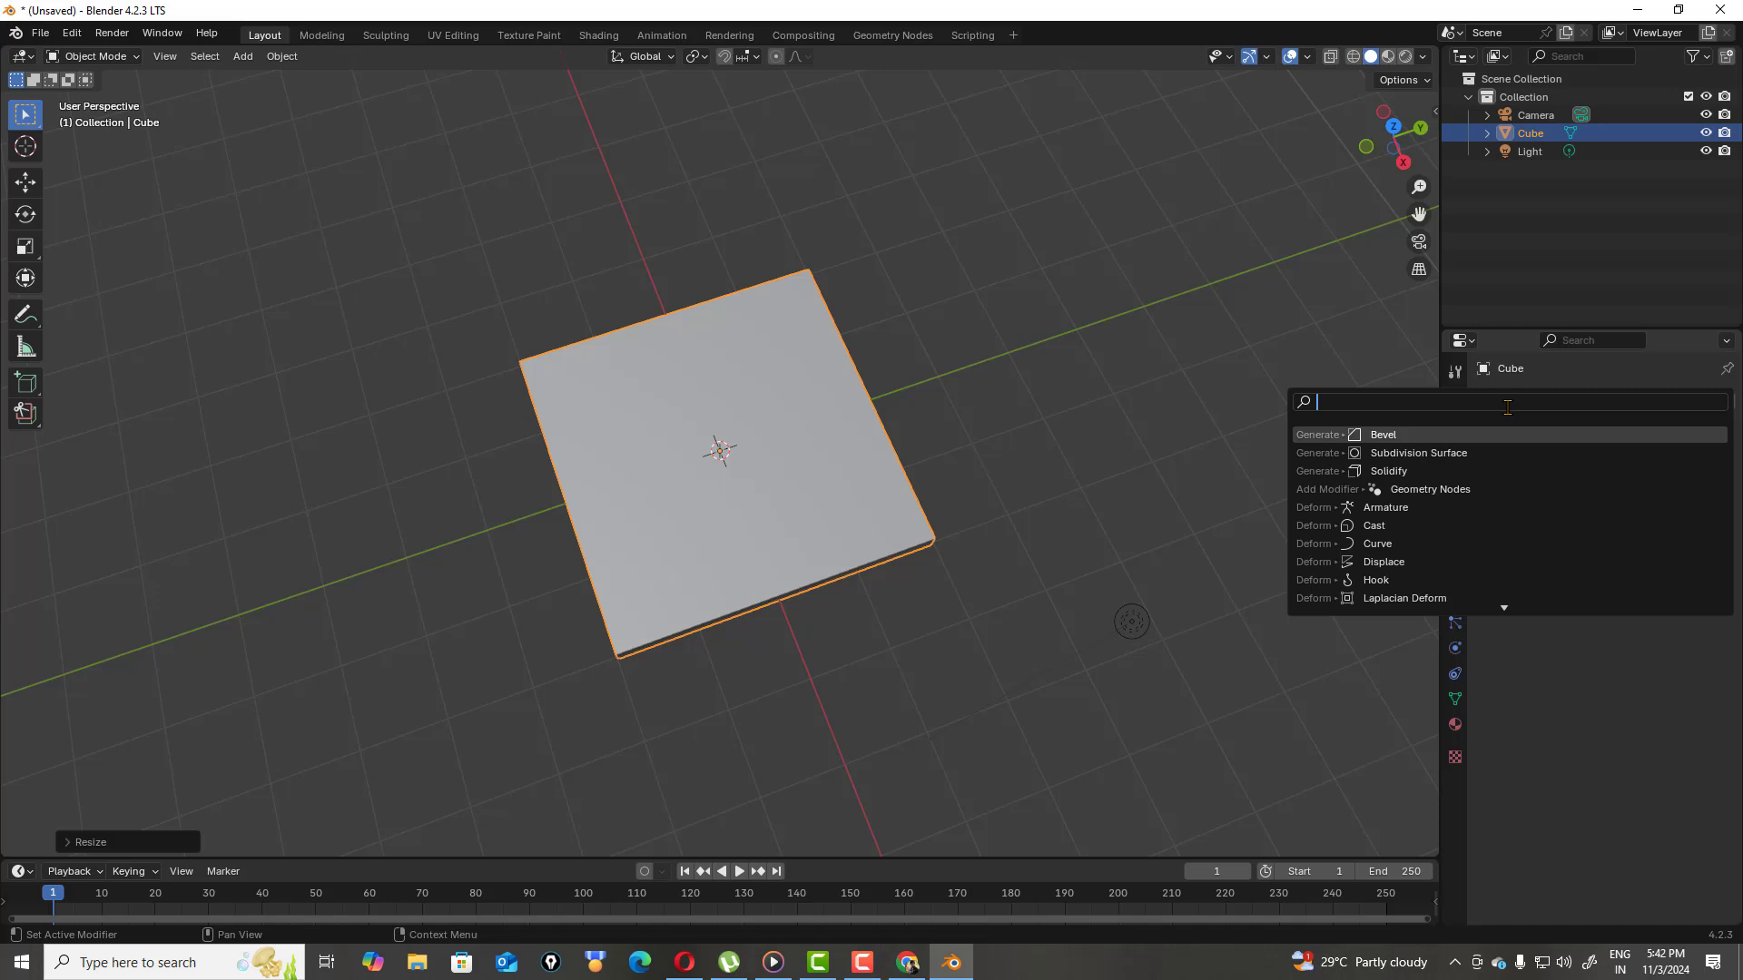
left_click(1421, 434)
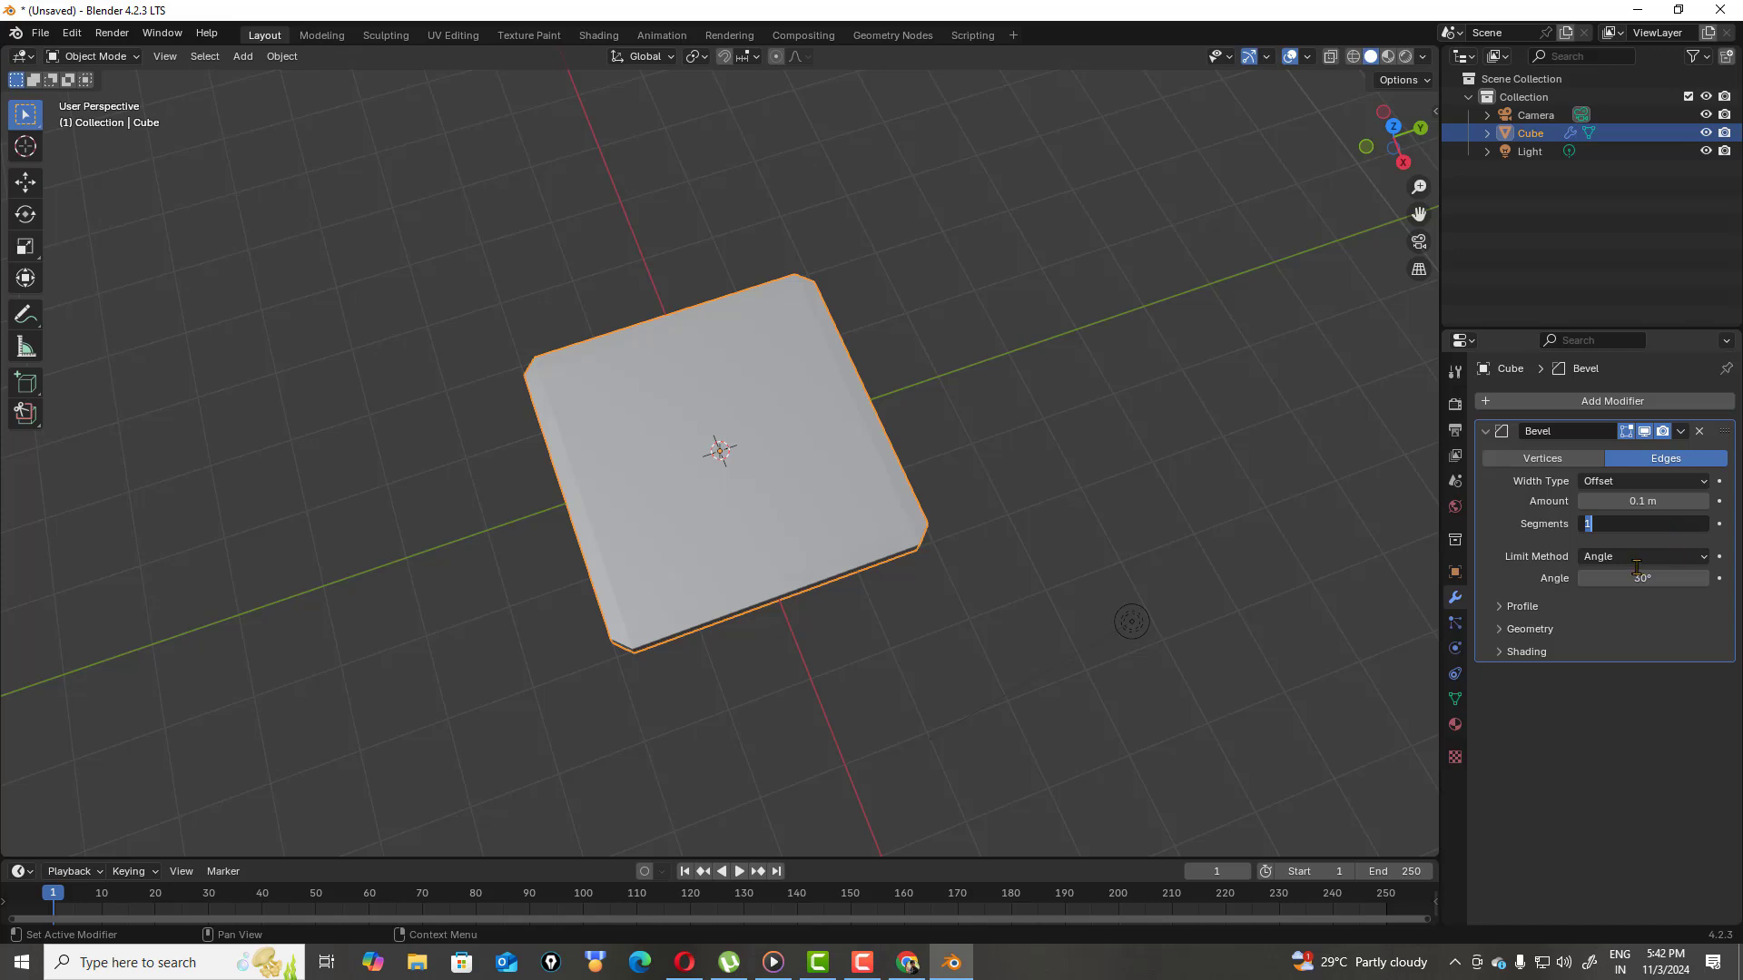
left_click_drag(1639, 524, 1729, 524)
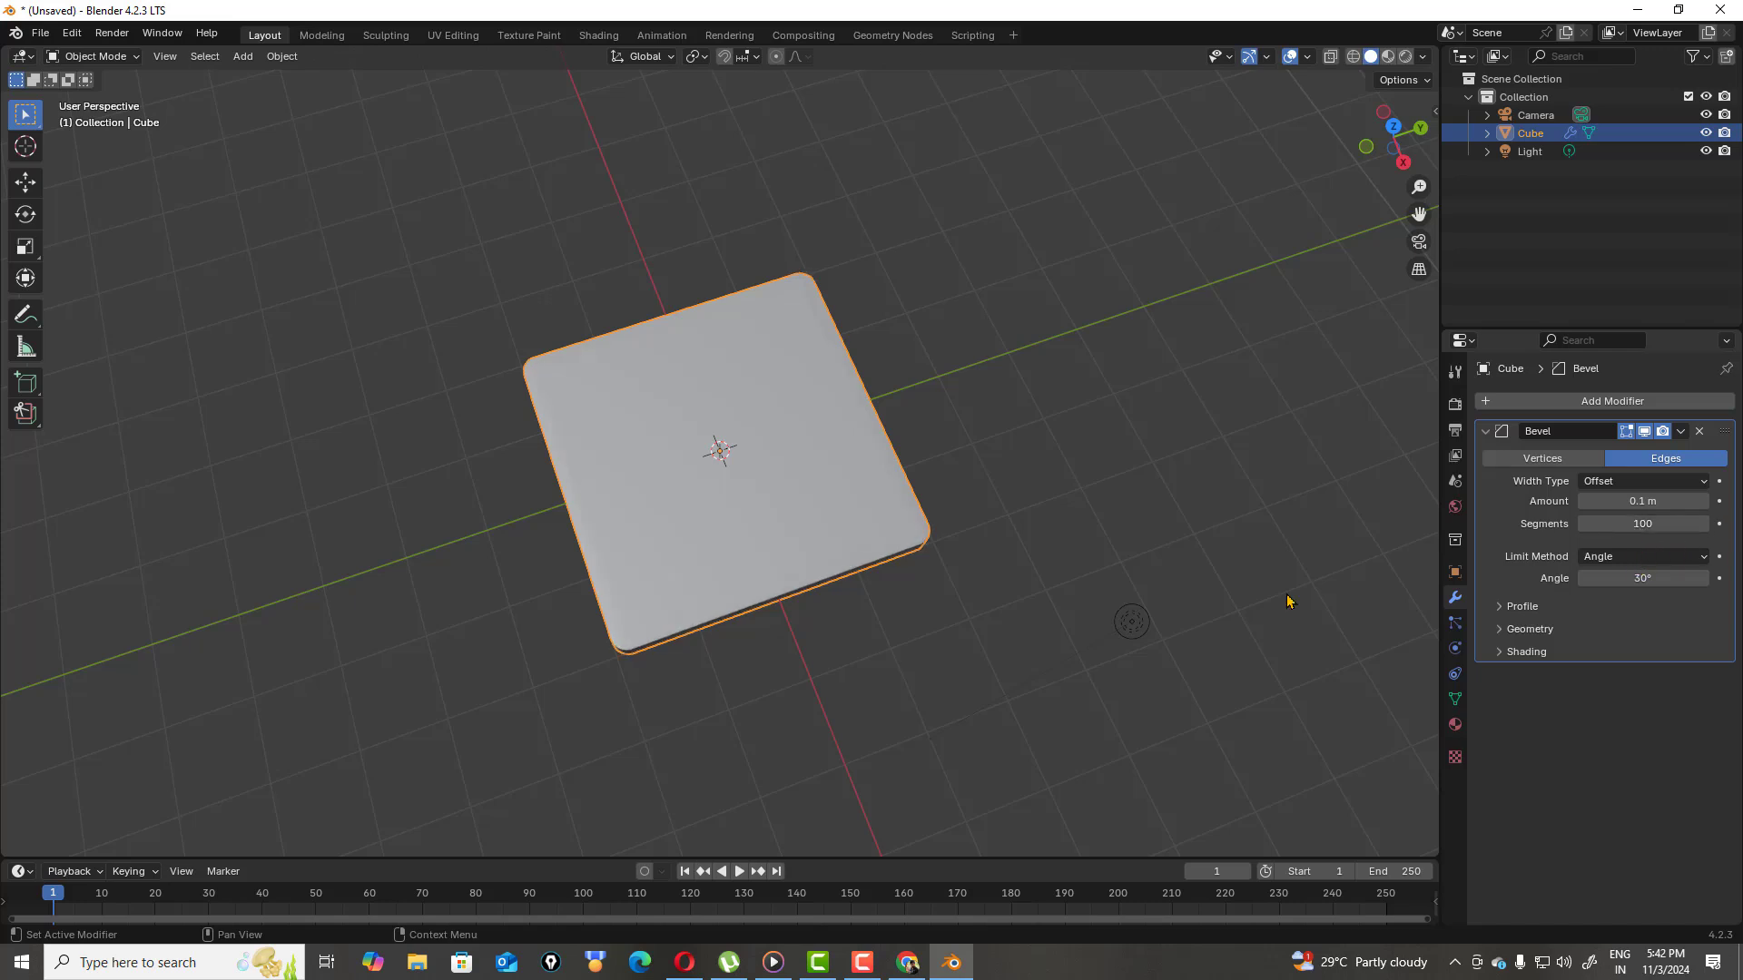
Switch the beveled slab to Edit Mode, seen from above at an angle
left_click_drag(1376, 170, 805, 460)
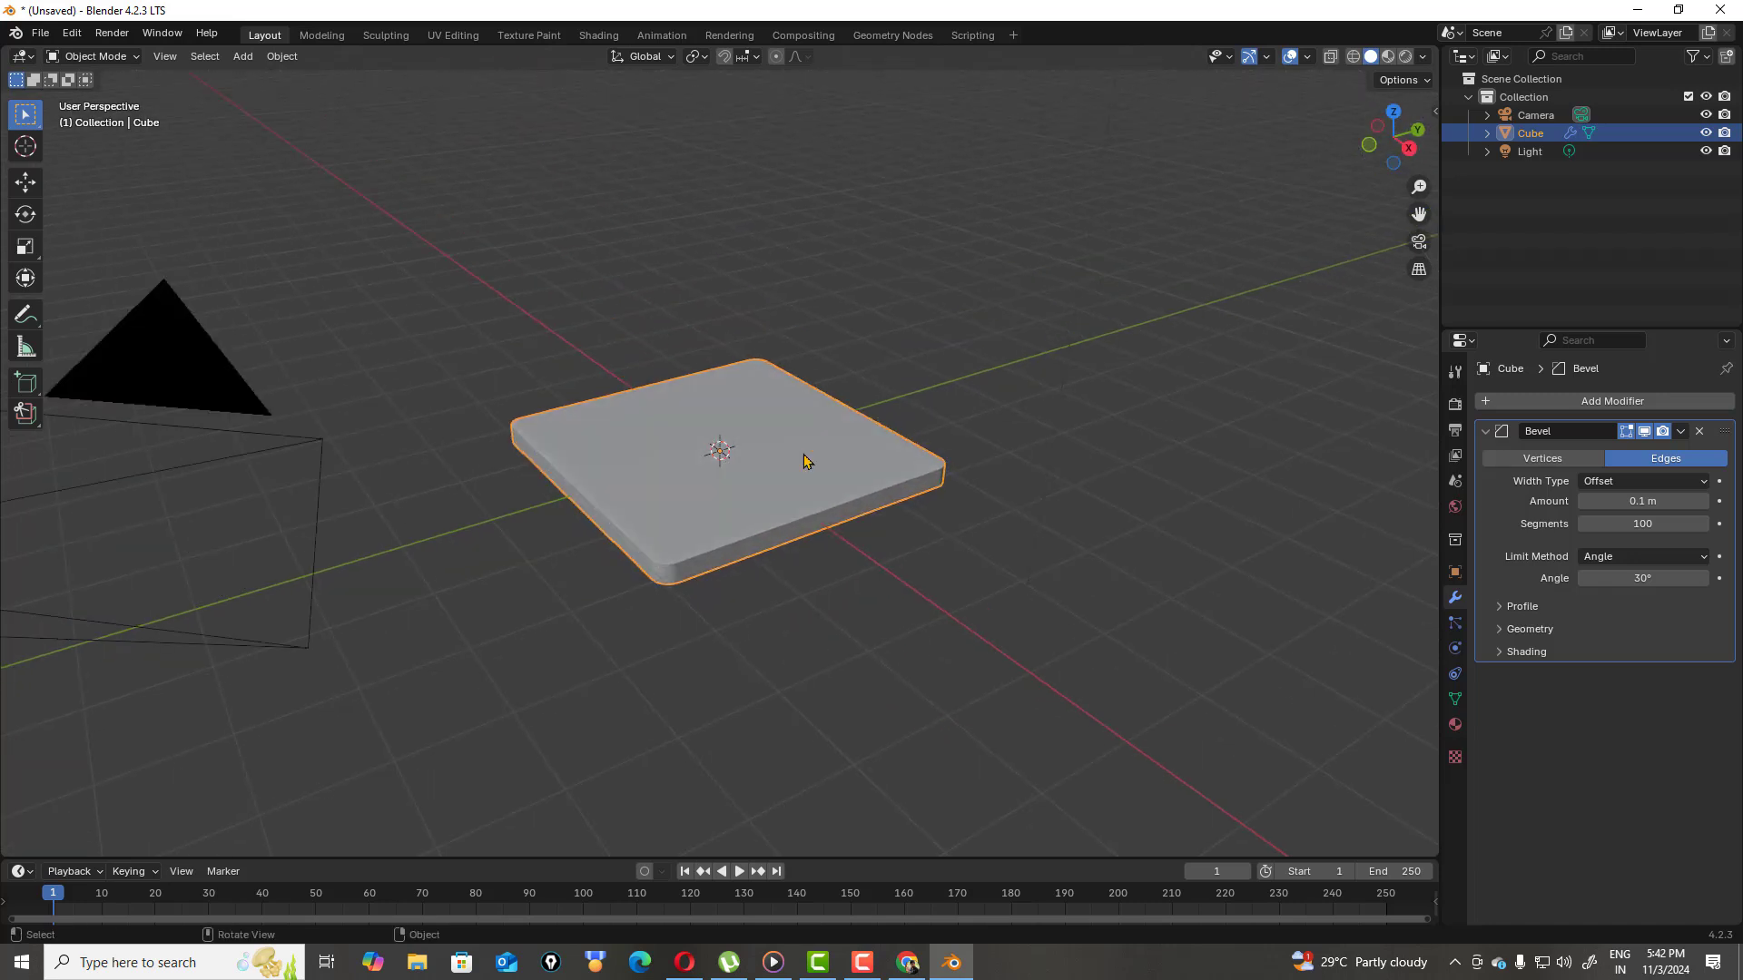
left_click_drag(1380, 158, 1310, 237)
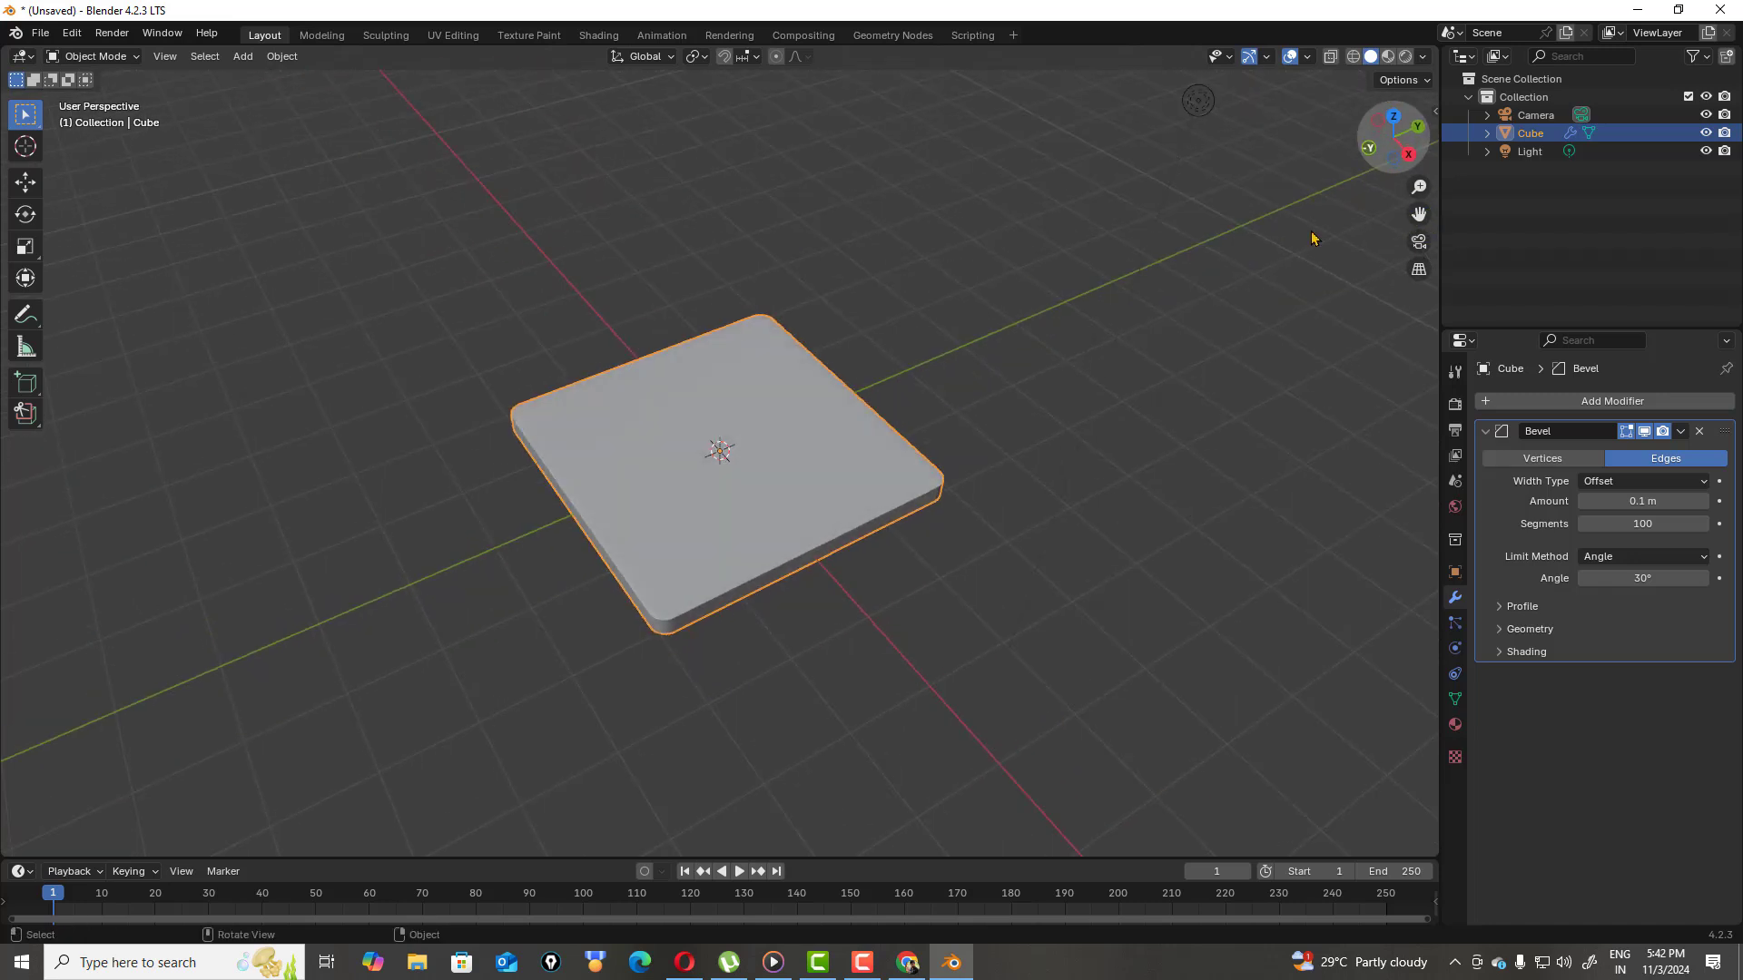
left_click_drag(1373, 165, 776, 300)
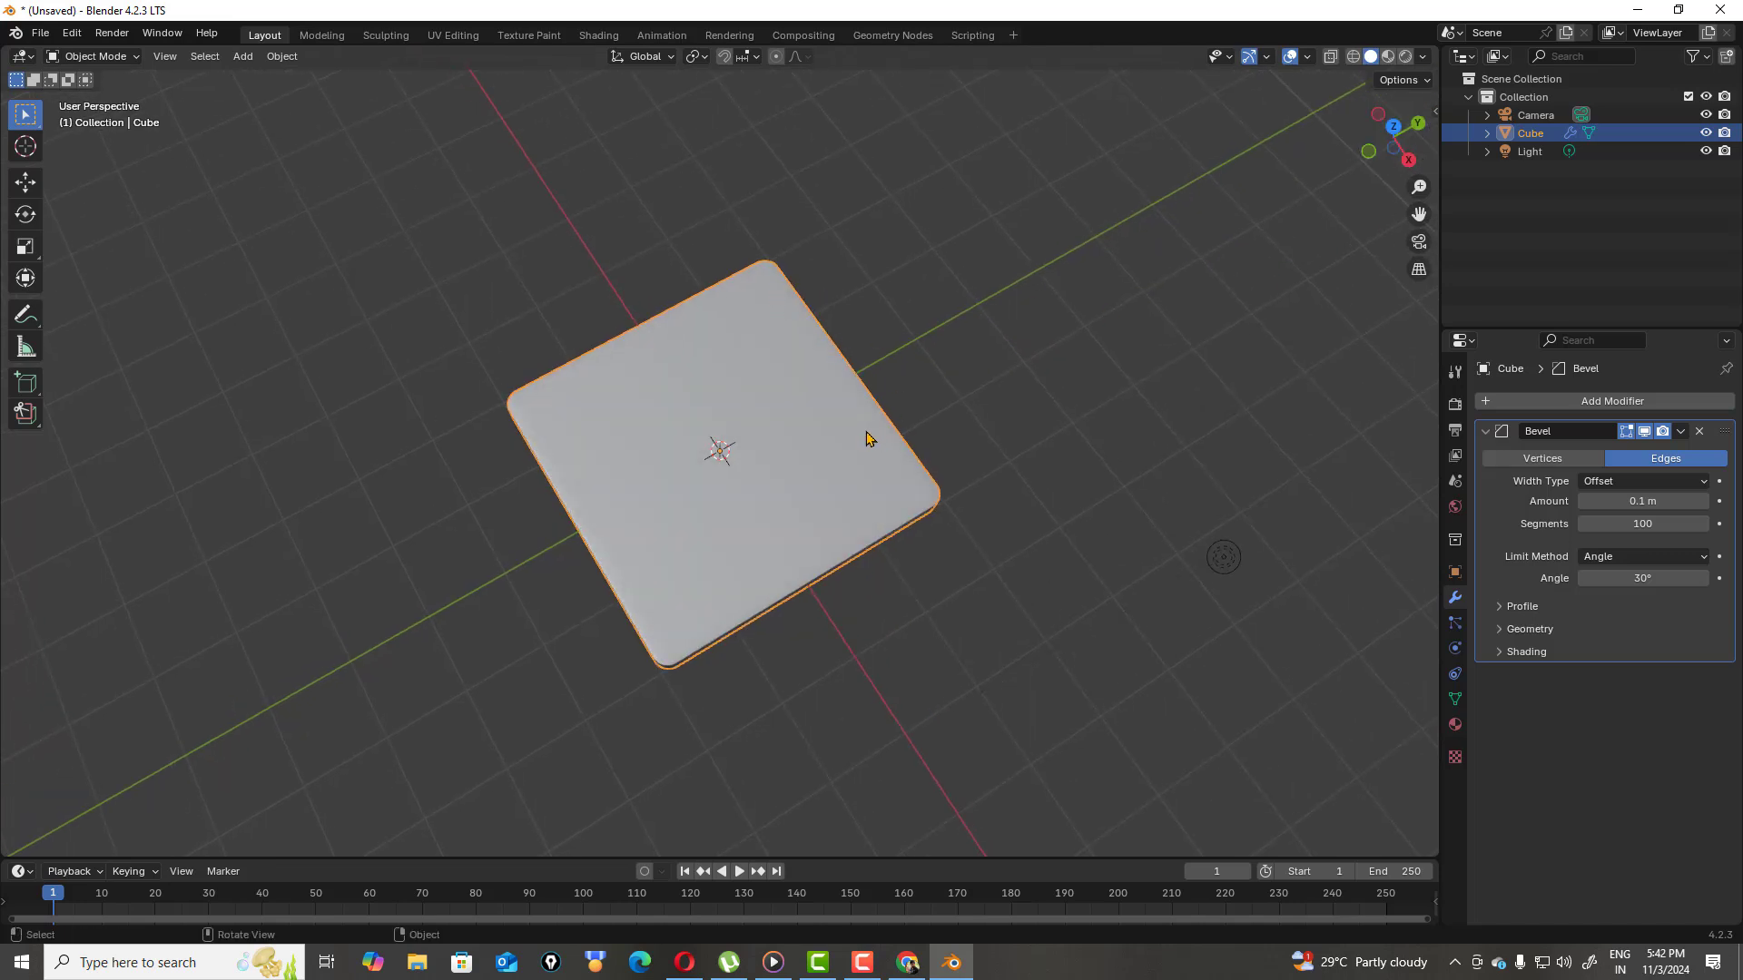
left_click(133, 58)
left_click(95, 98)
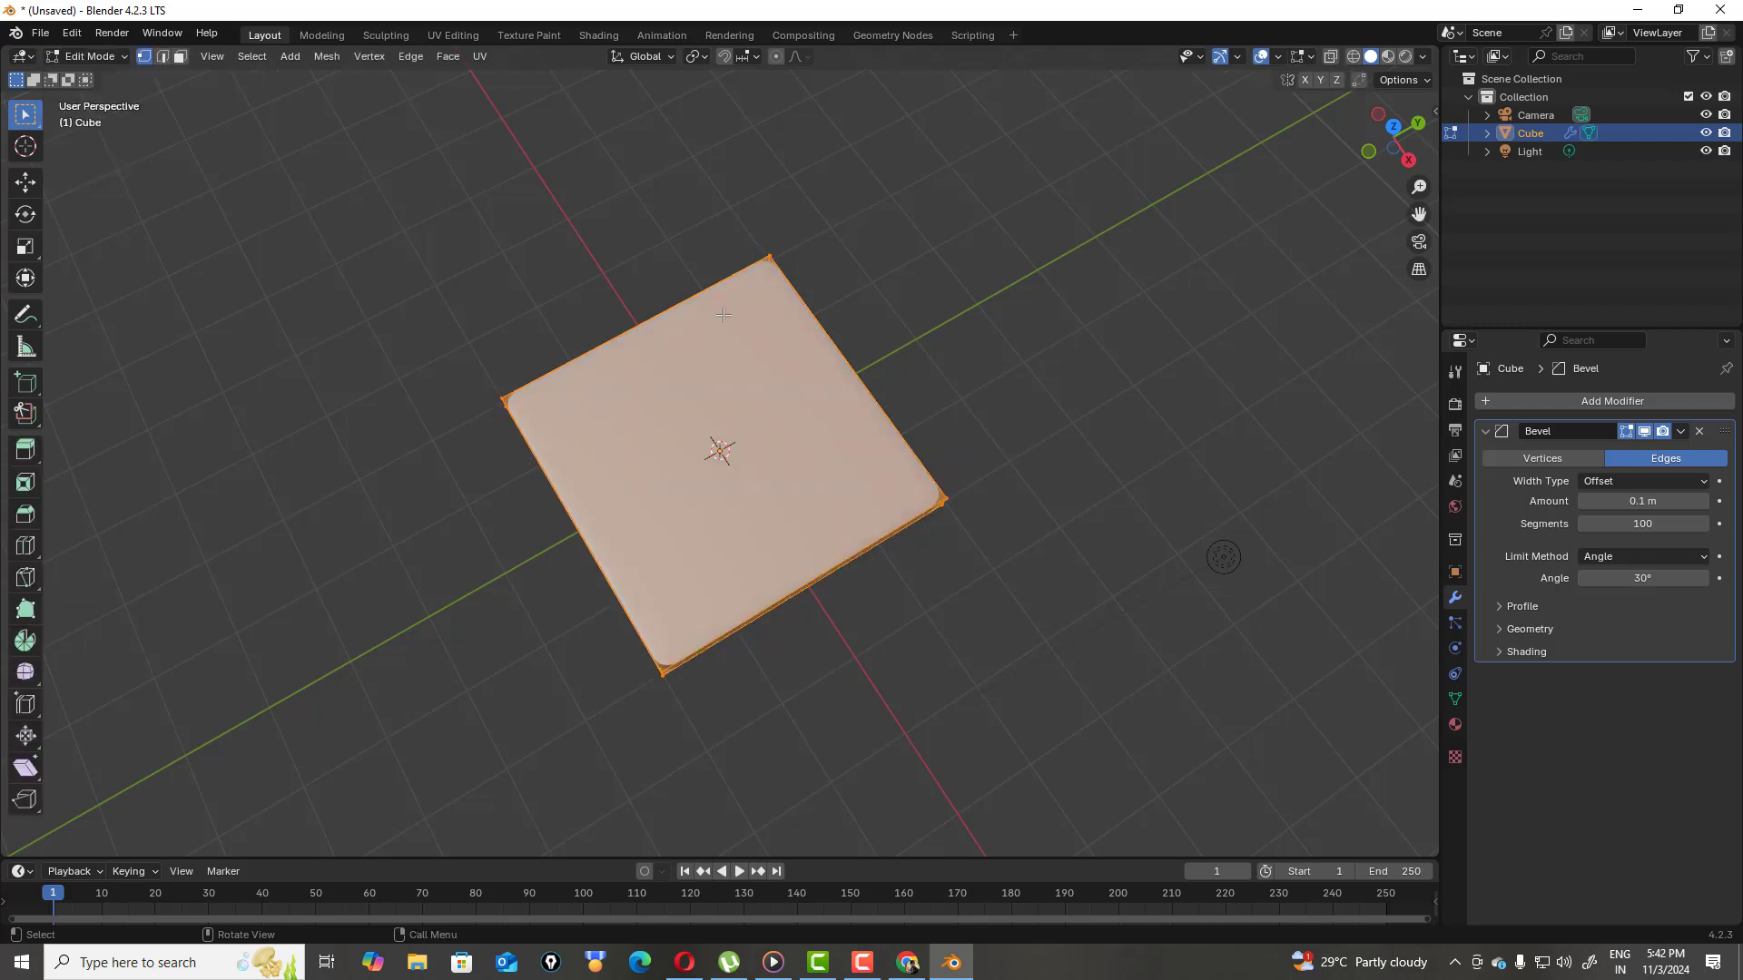
Try to add five parallel loop cuts along the slab's X direction, slid fully toward one edge
left_click_drag(433, 234, 1062, 717)
key("ctrl+r")
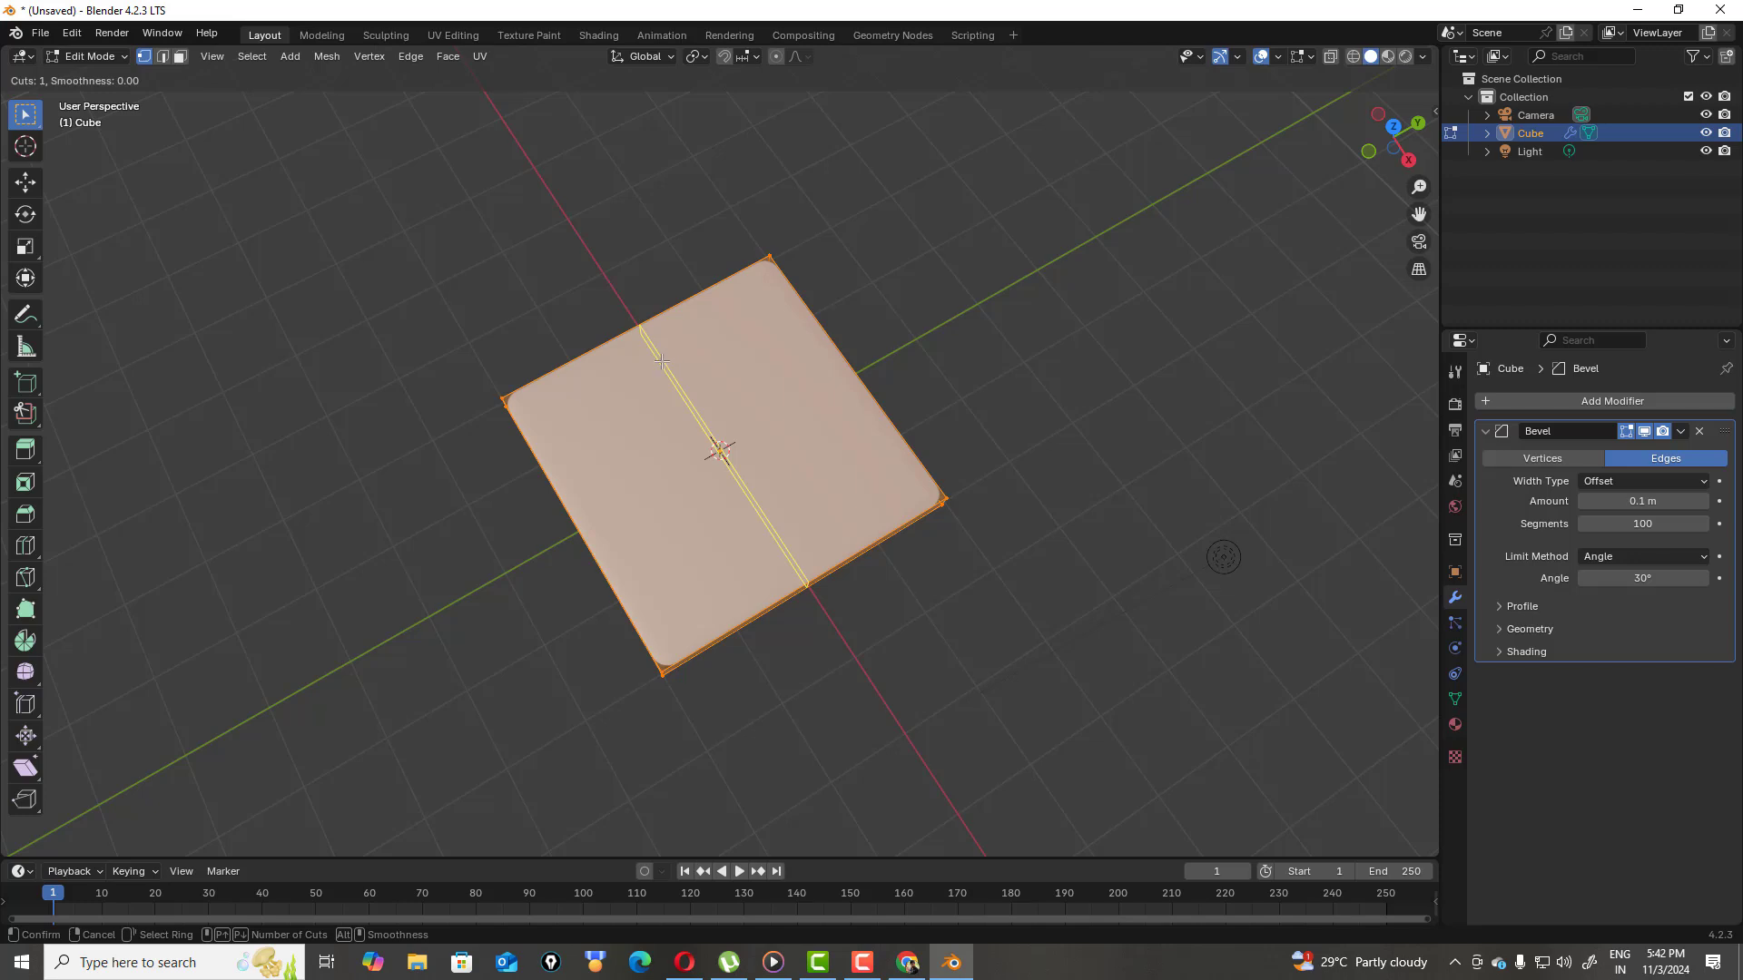
scroll(662, 361, "up", 2)
scroll(662, 361, "up", 1)
scroll(661, 362, "up", 1)
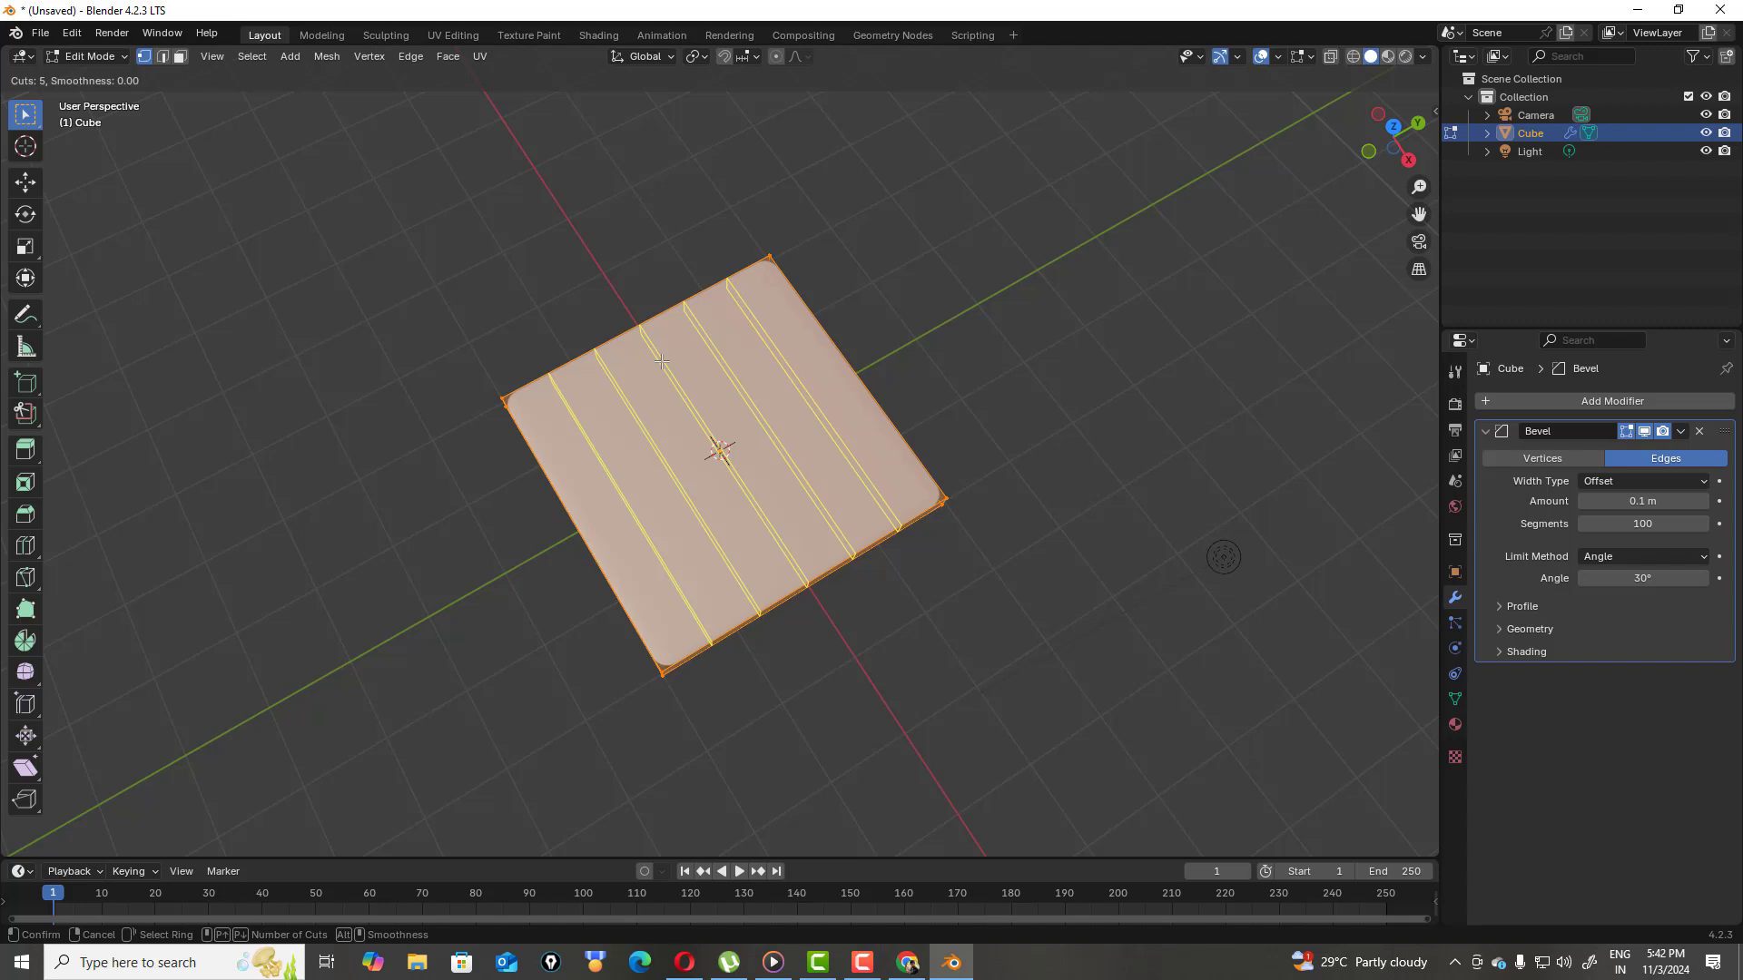
left_click(662, 361)
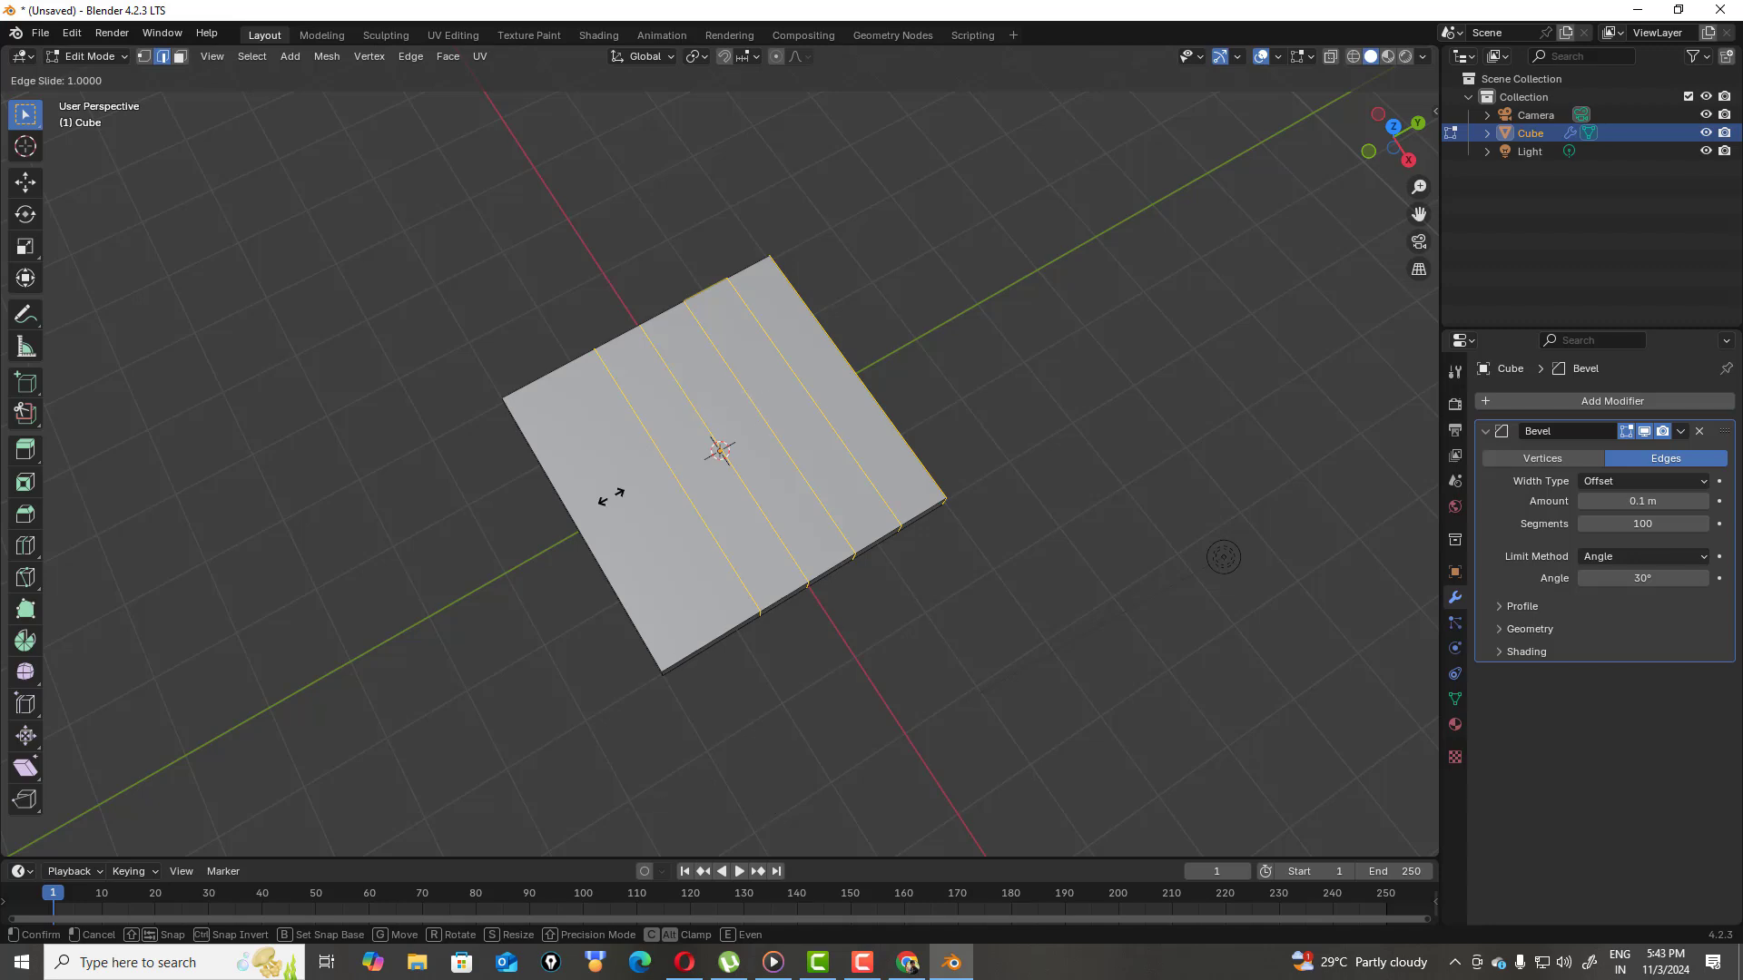
left_click(647, 487)
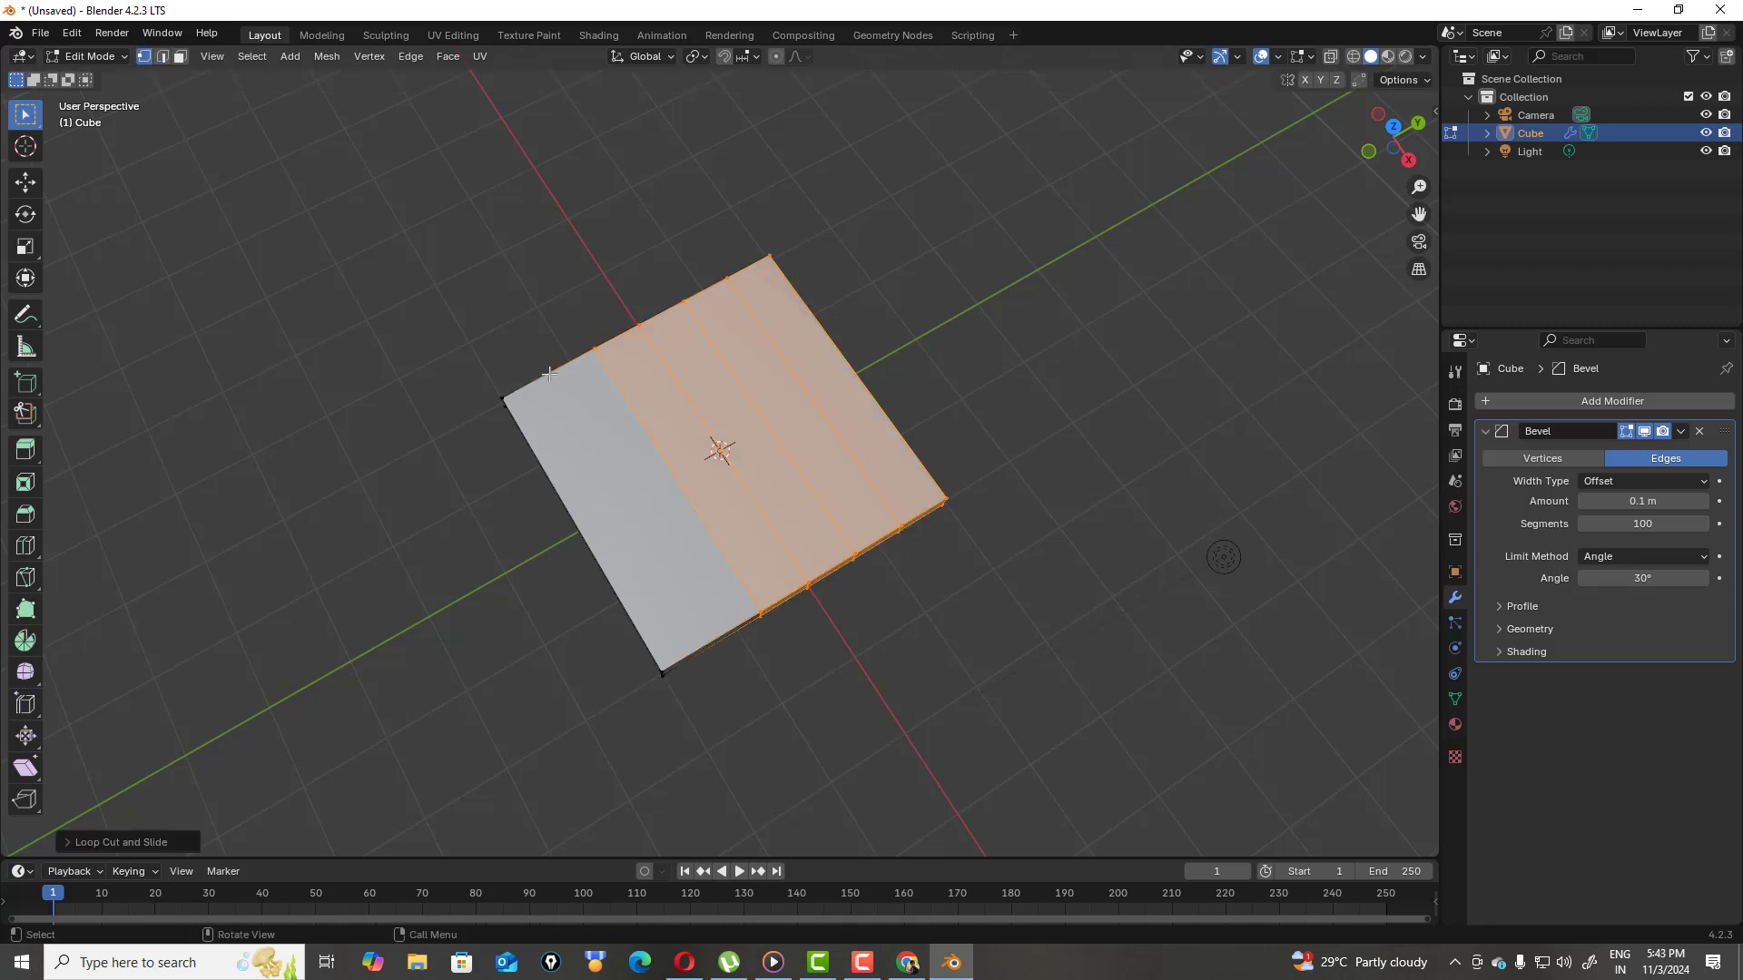
Undo the selection changes and the five shifted loop cuts on the slab
left_click_drag(496, 305, 1081, 806)
left_click(685, 573)
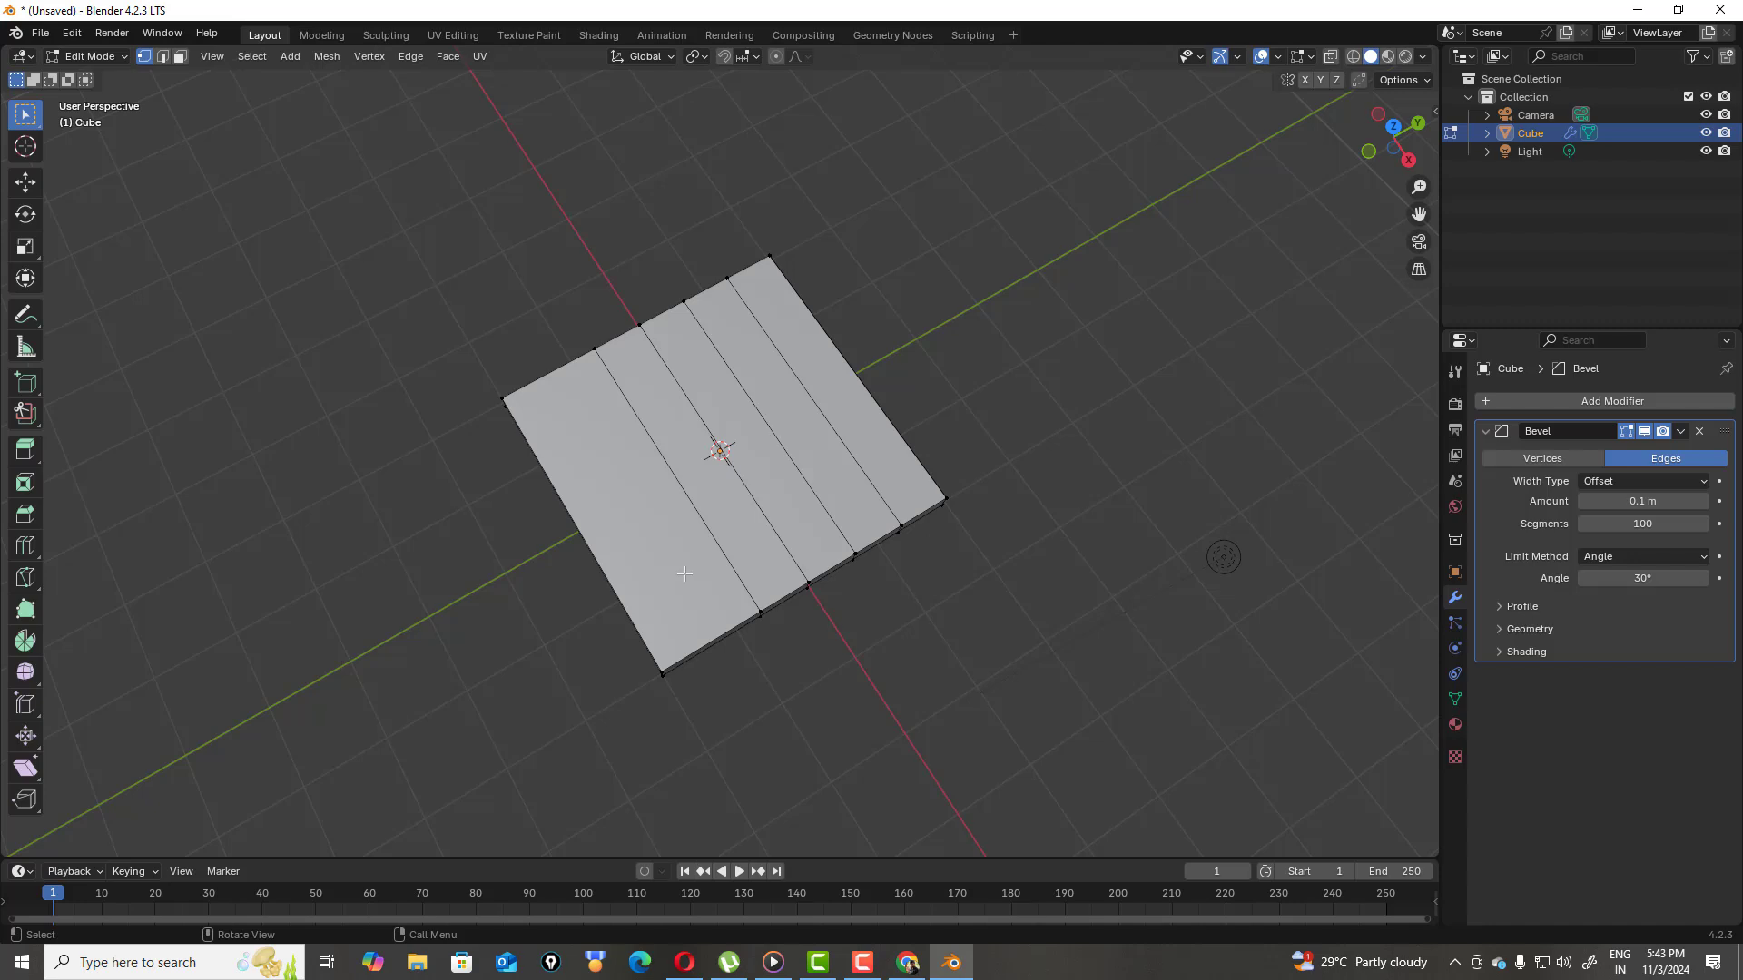
scroll(684, 574, "up", 2)
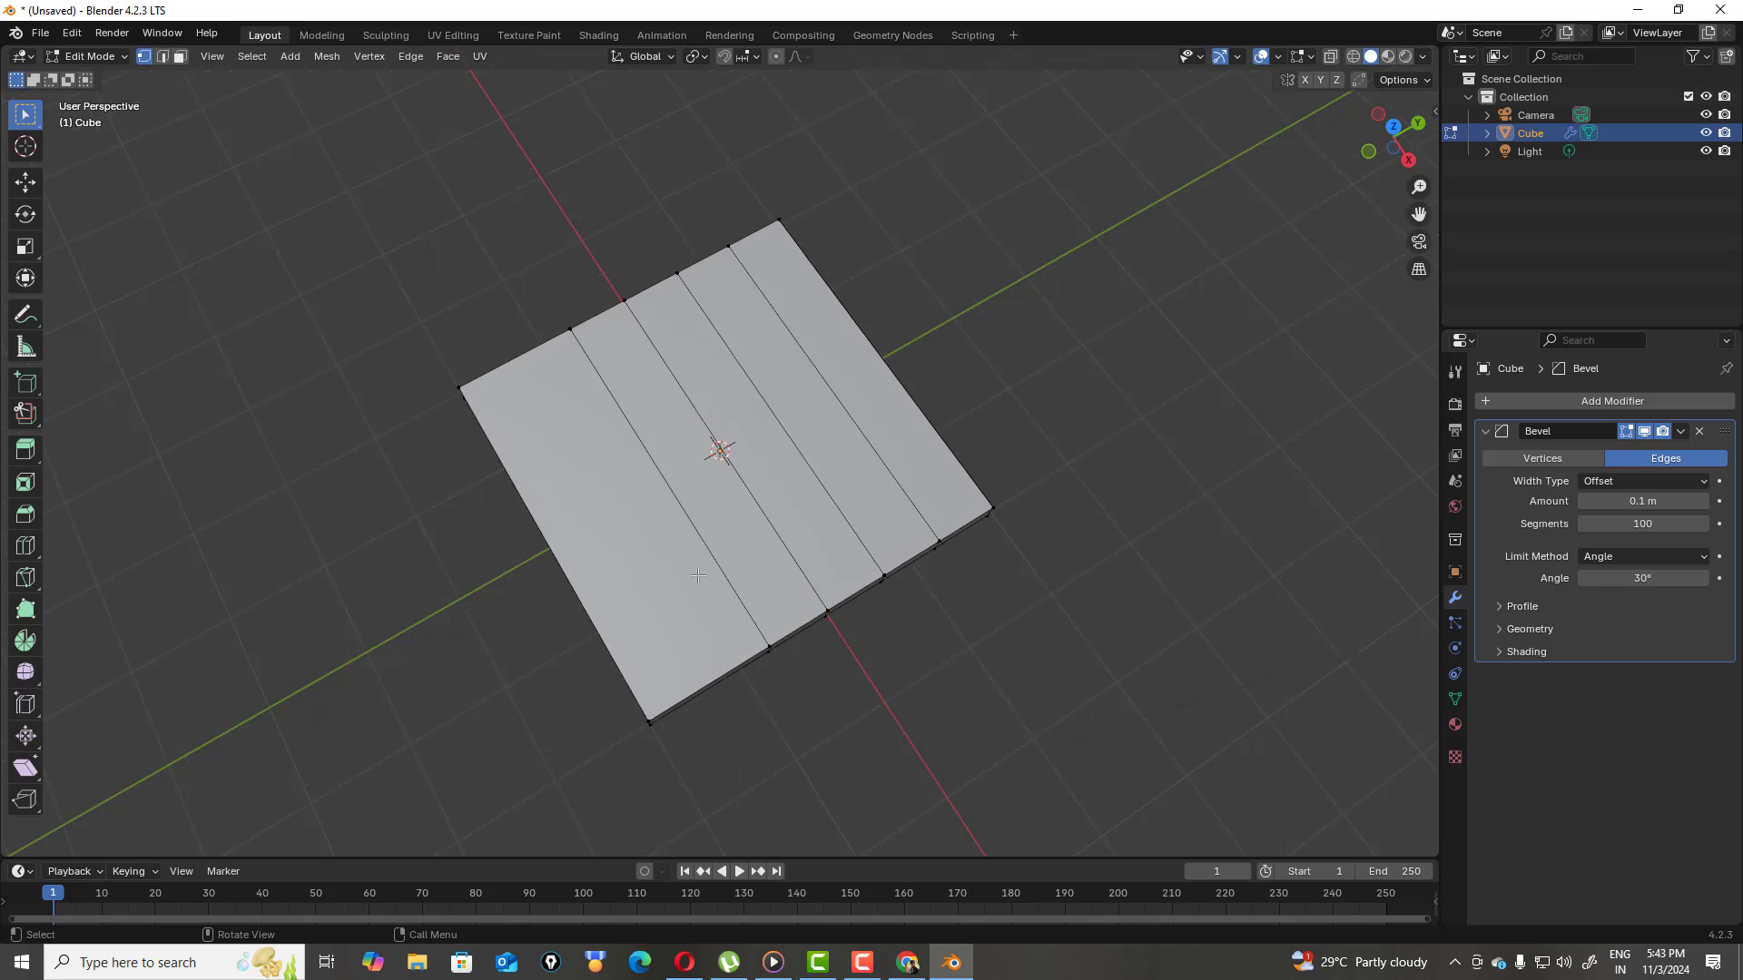
key("ctrl+z")
key("ctrl+z")
key("ctrl+z")
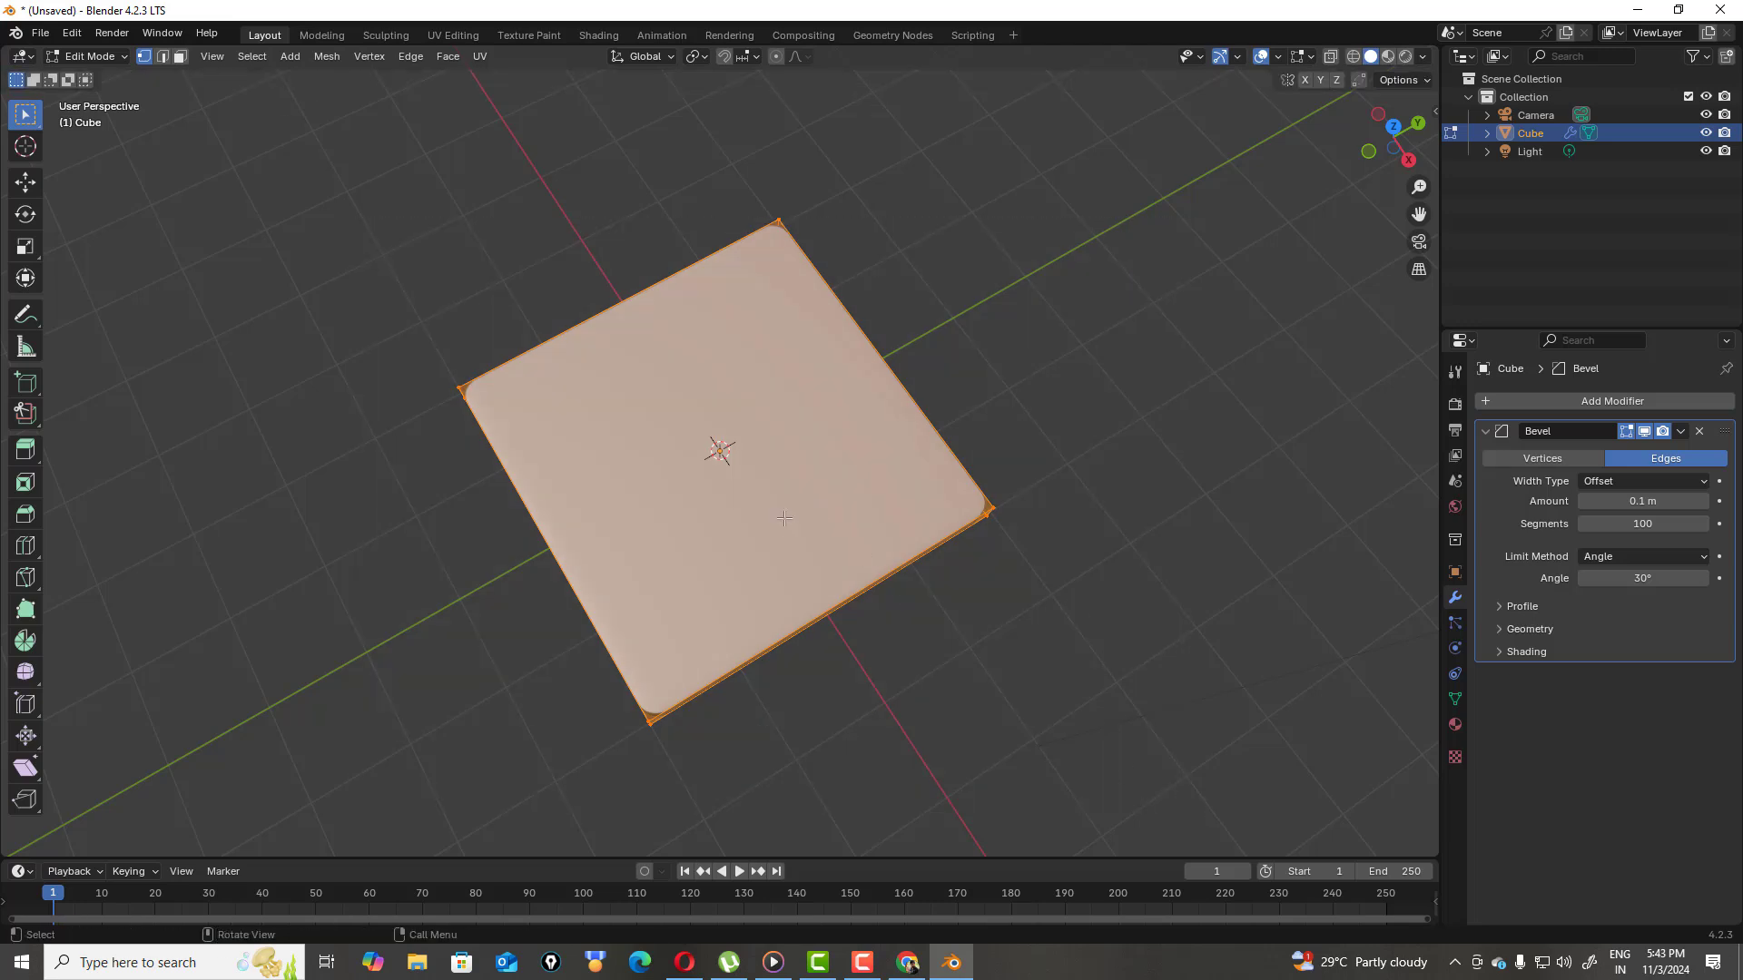
Add five evenly spaced loop cuts running along the slab's X direction, without sliding them
left_click_drag(441, 248, 1065, 783)
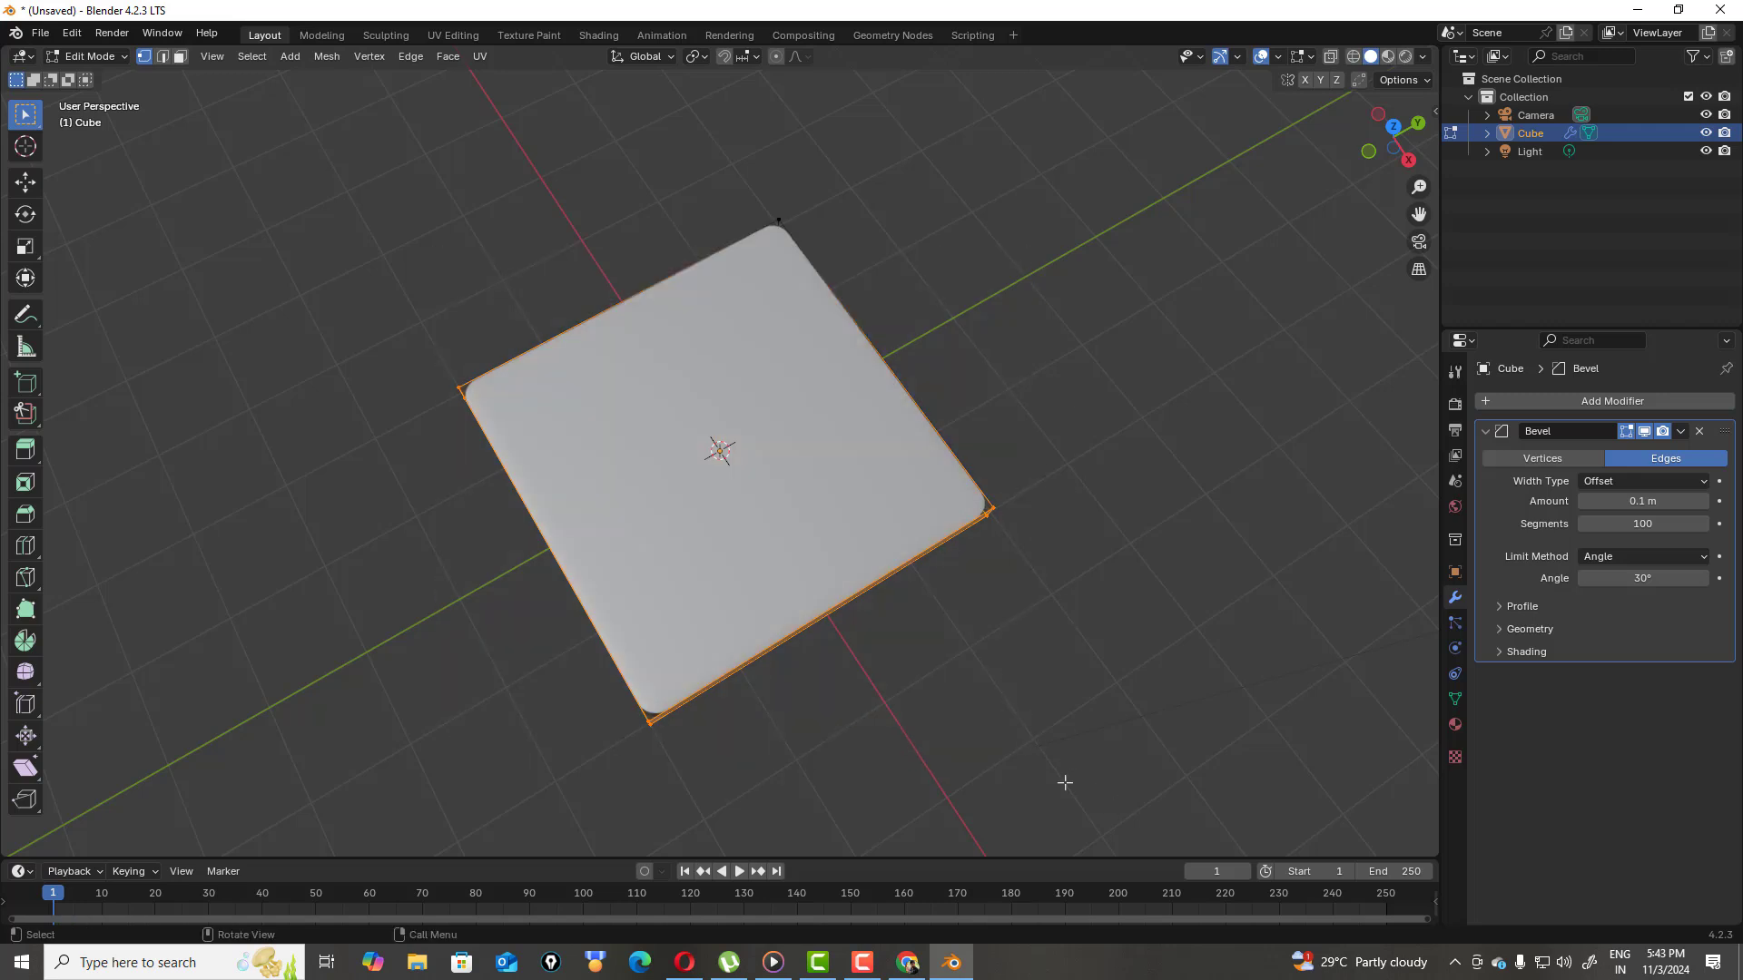
left_click(876, 538)
left_click_drag(370, 226, 1178, 759)
key("ctrl+r")
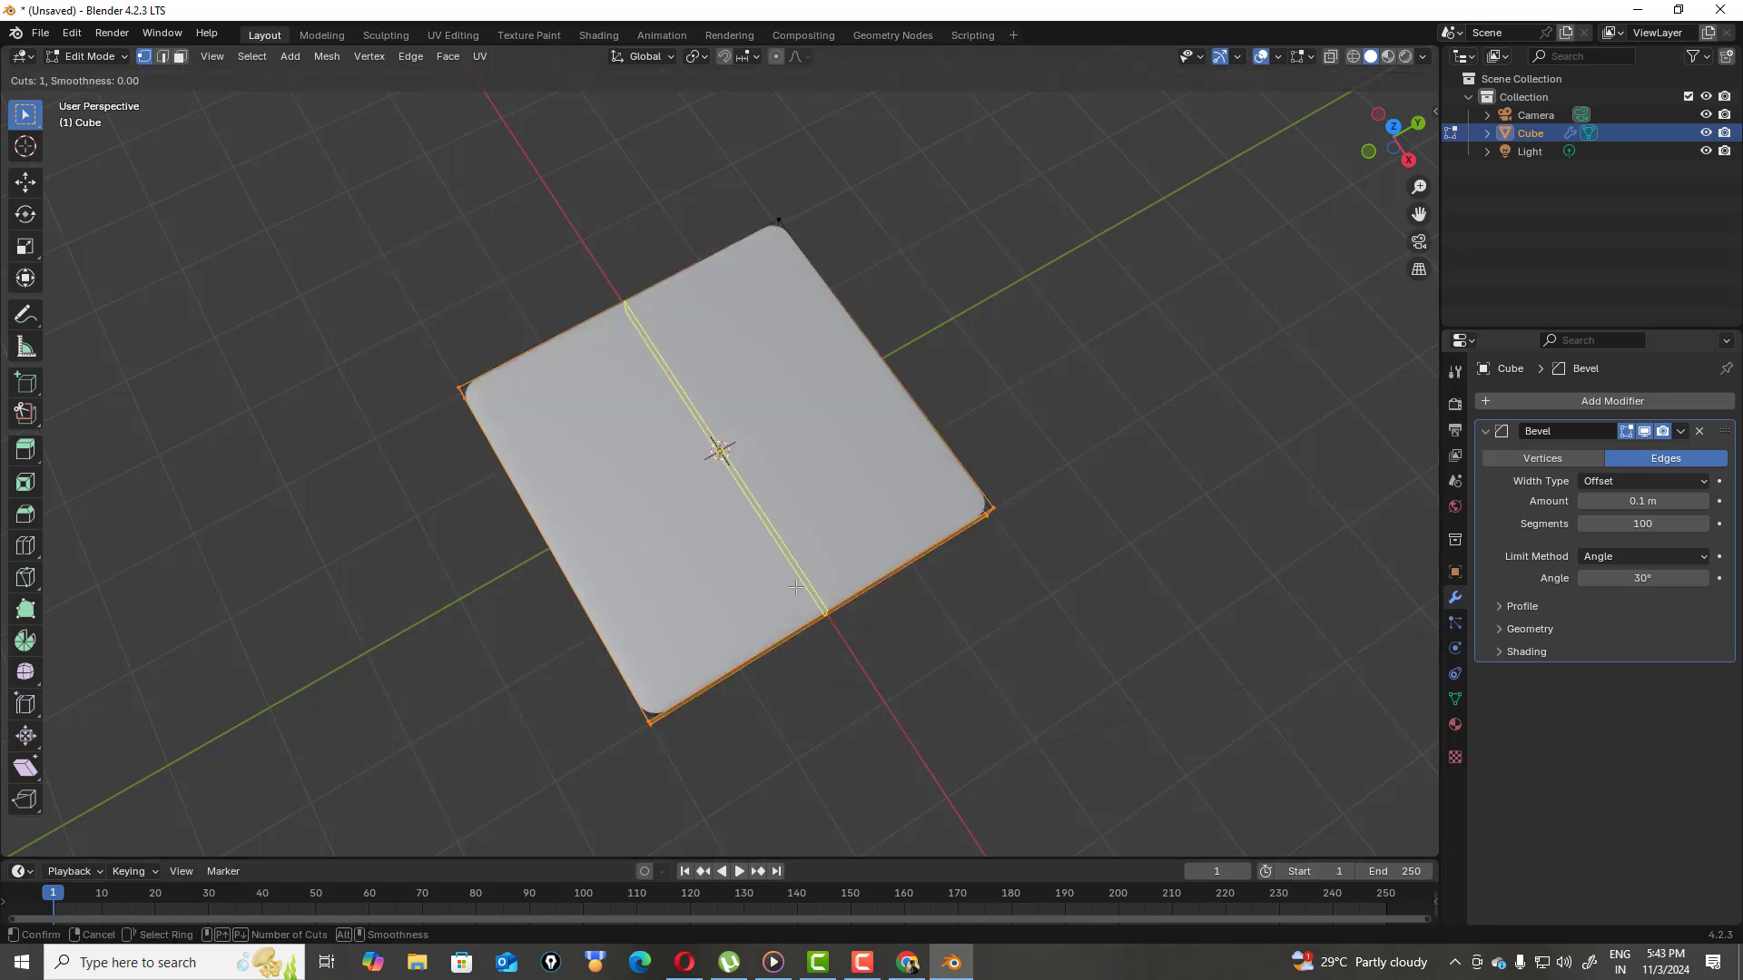
scroll(796, 588, "up", 4)
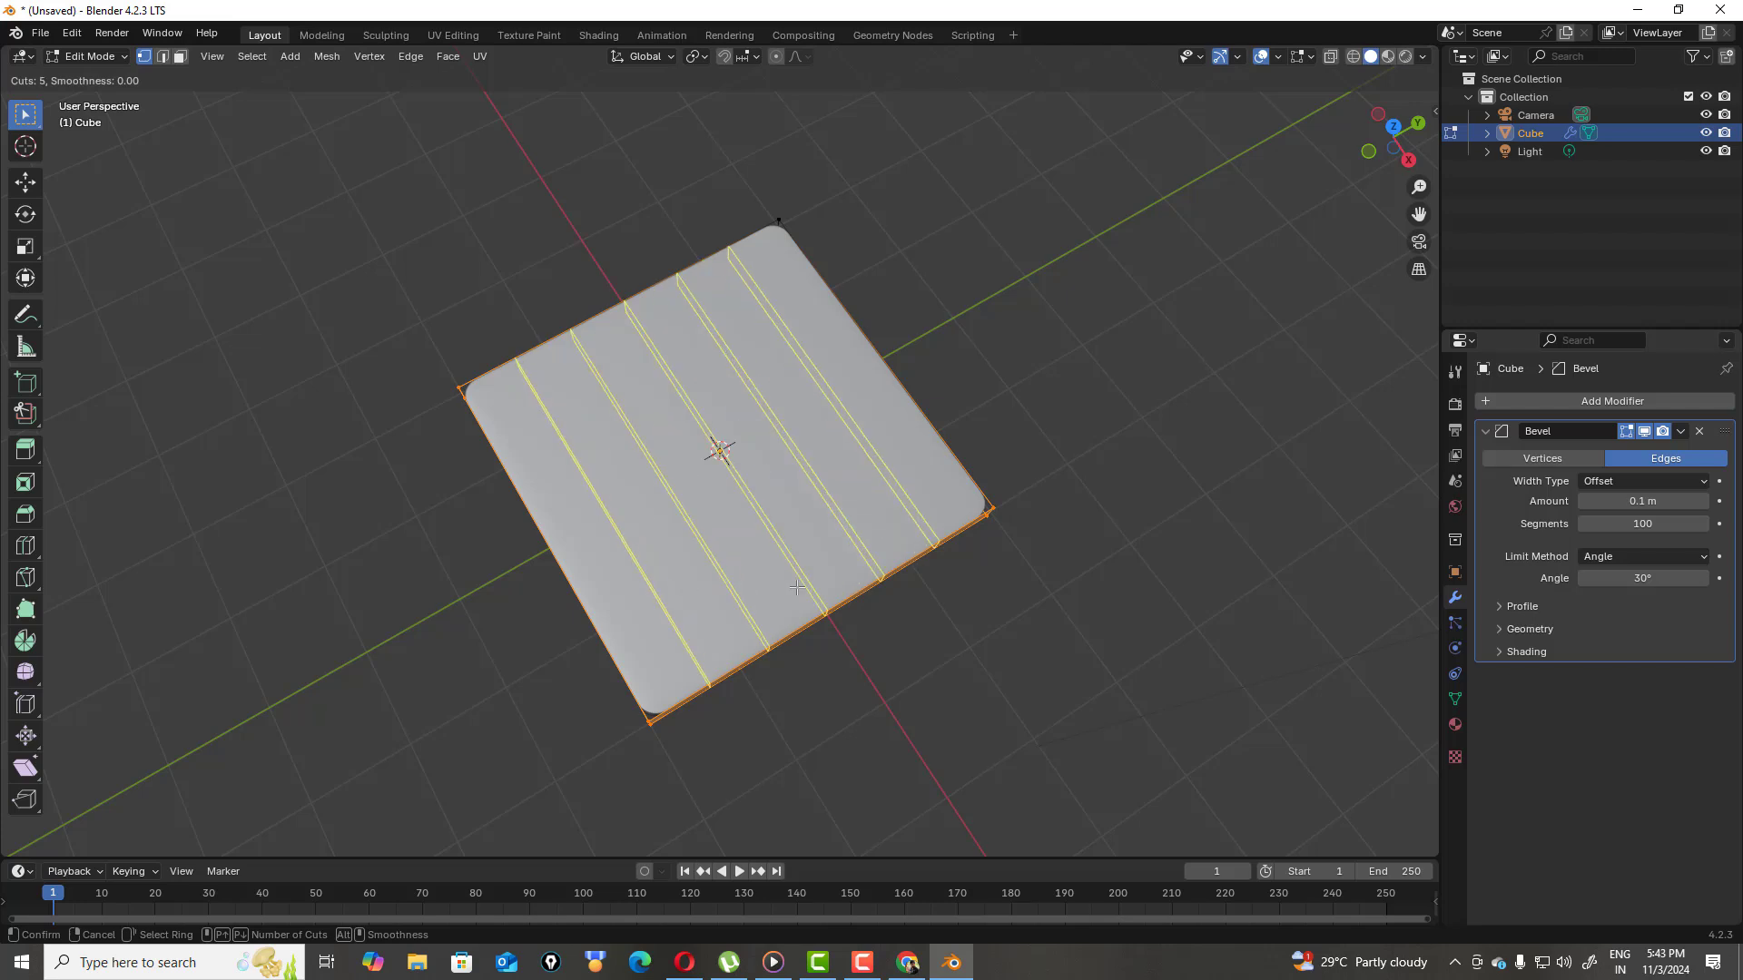
left_click(796, 587)
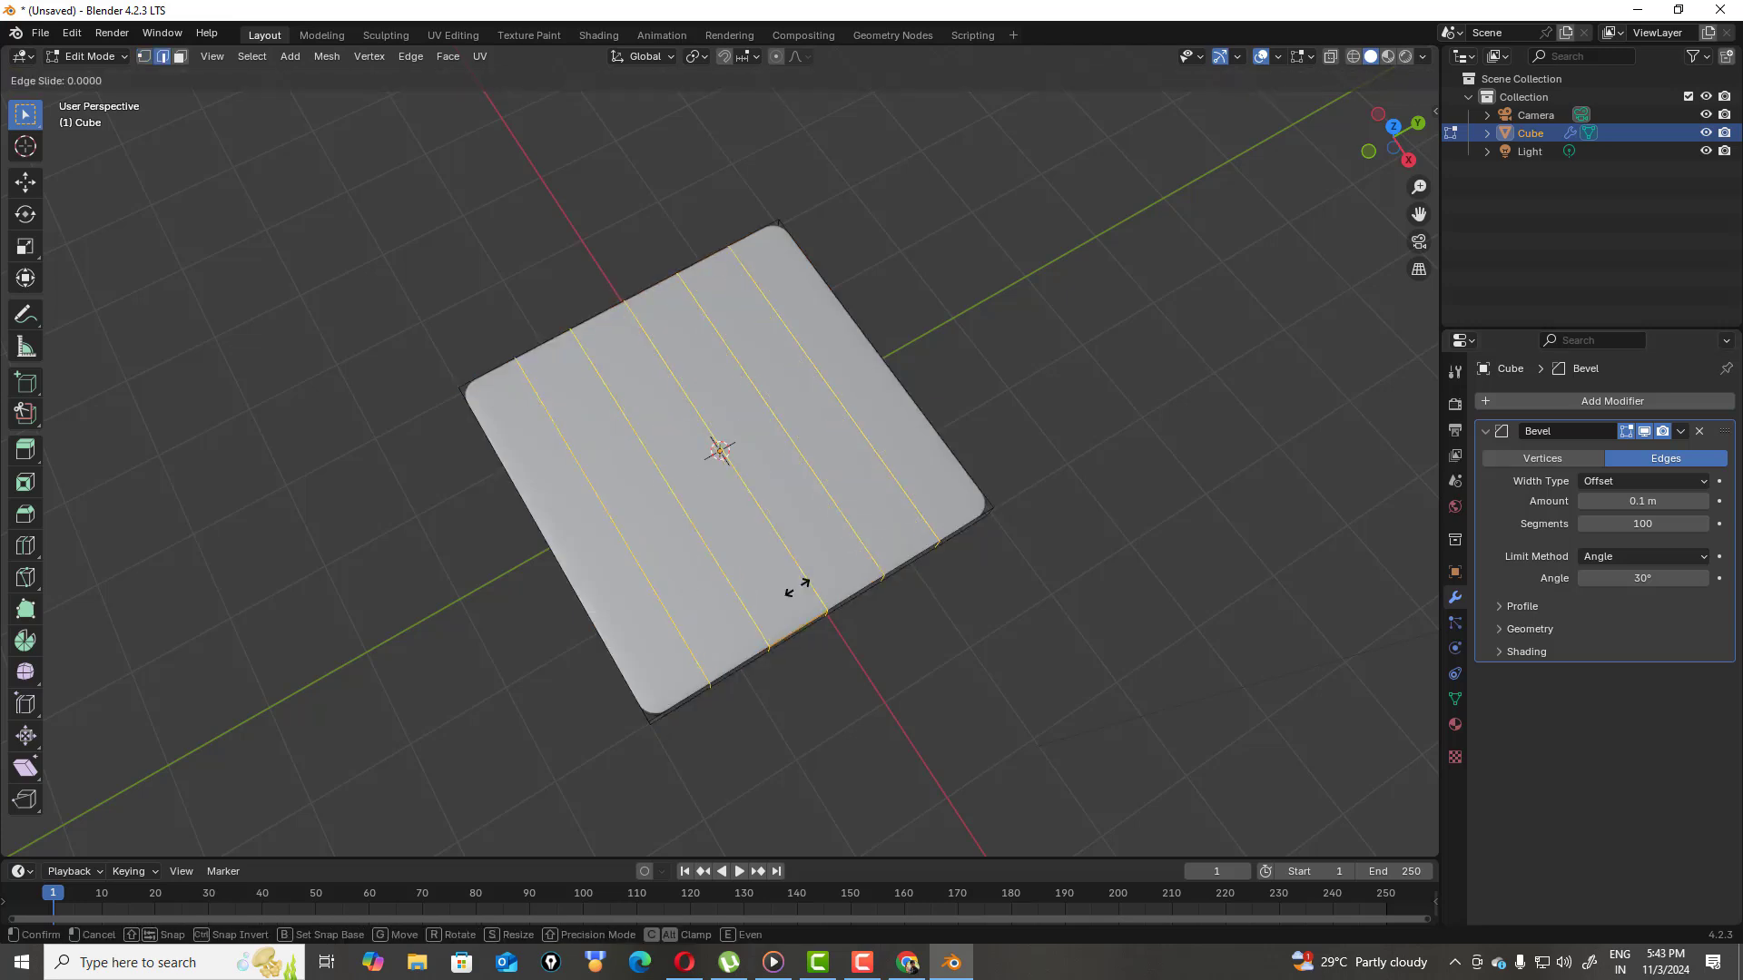
left_click(756, 525)
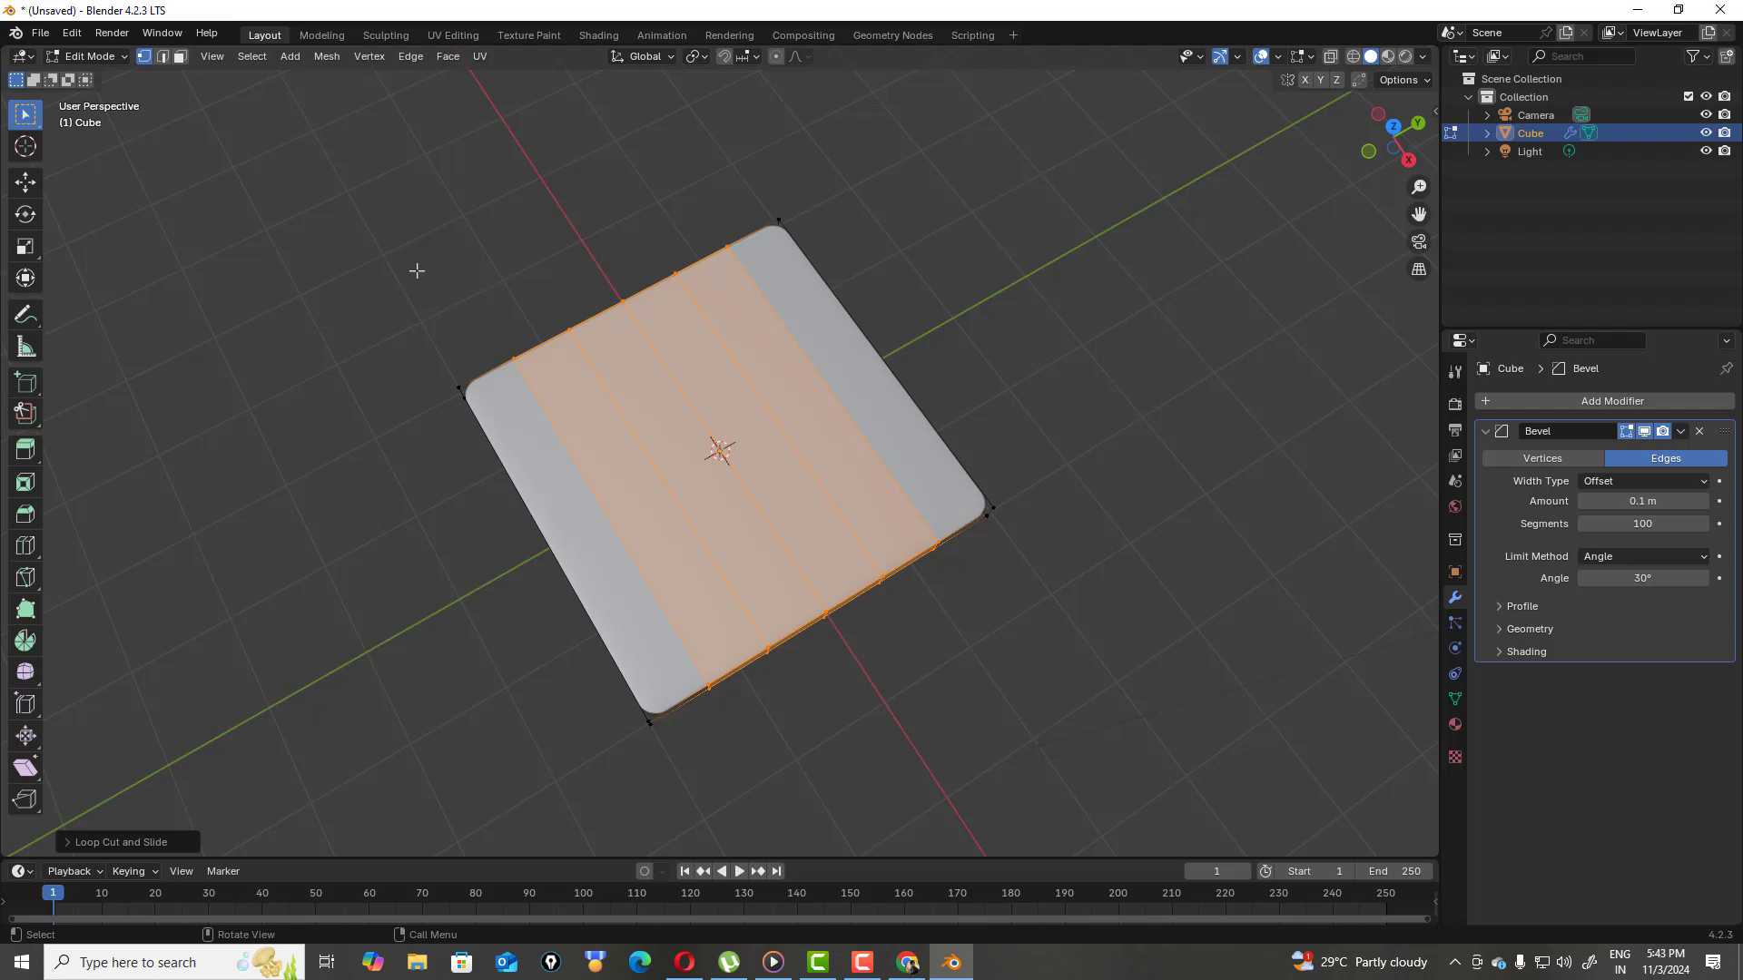
Add four evenly spaced loop cuts across the slab, perpendicular to the existing five, without sliding them
left_click_drag(416, 271, 902, 500)
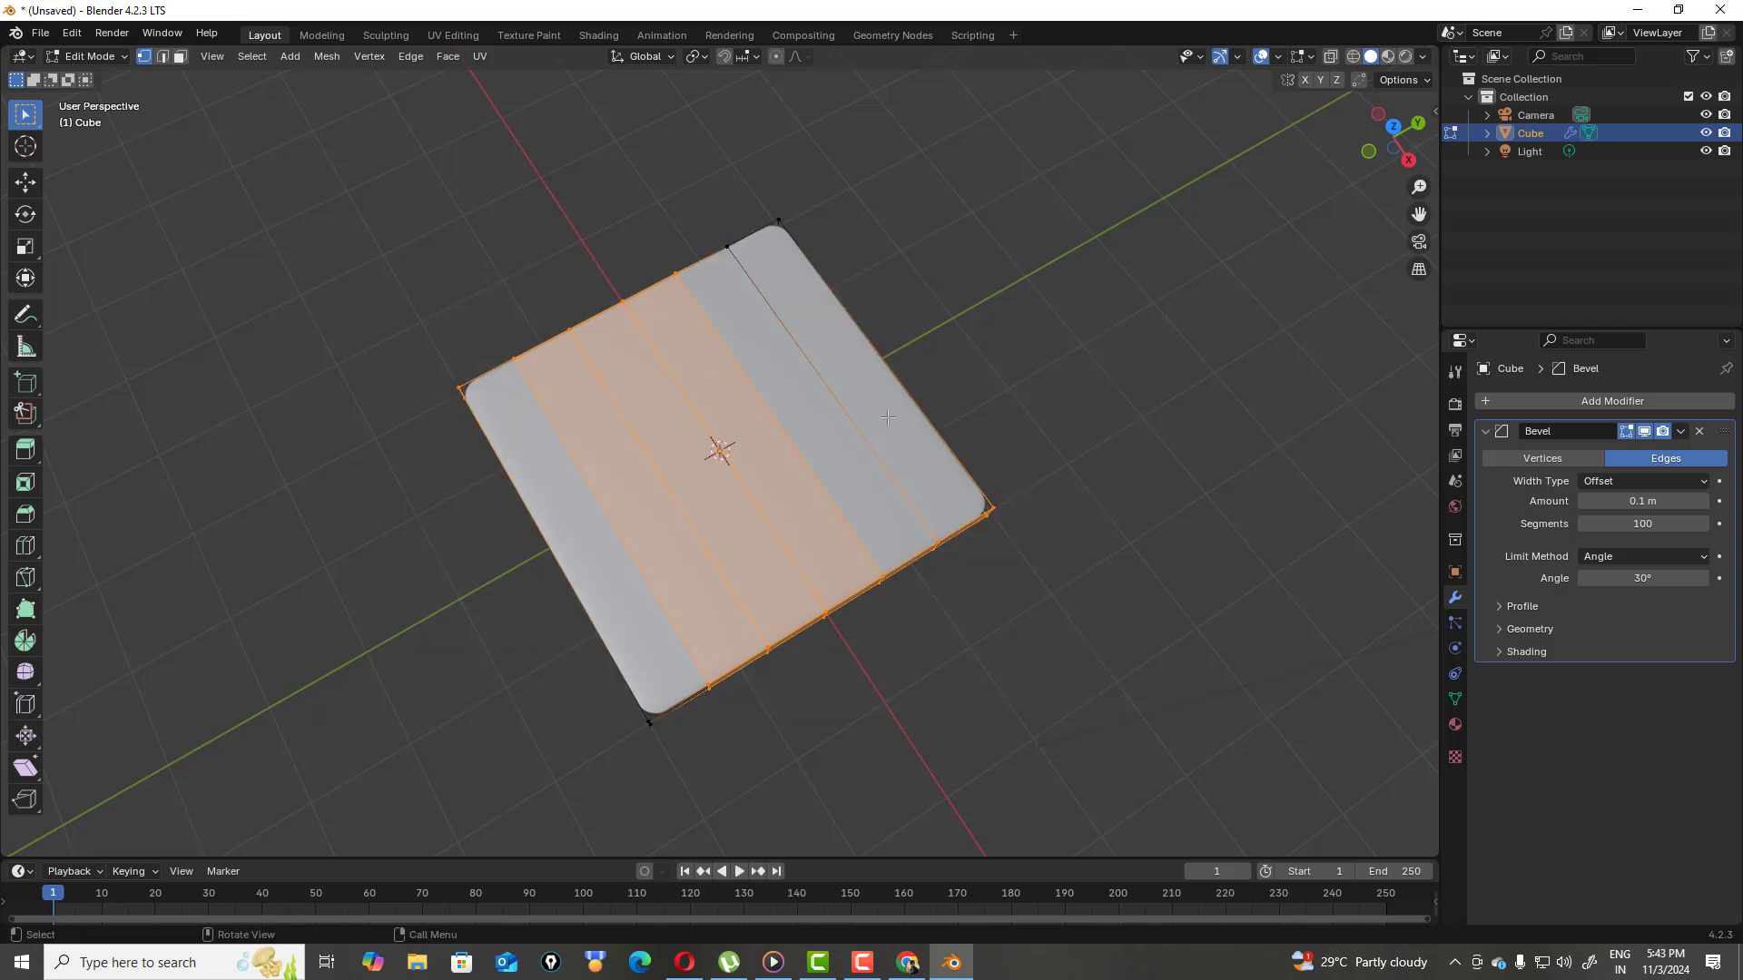
key("ctrl+r")
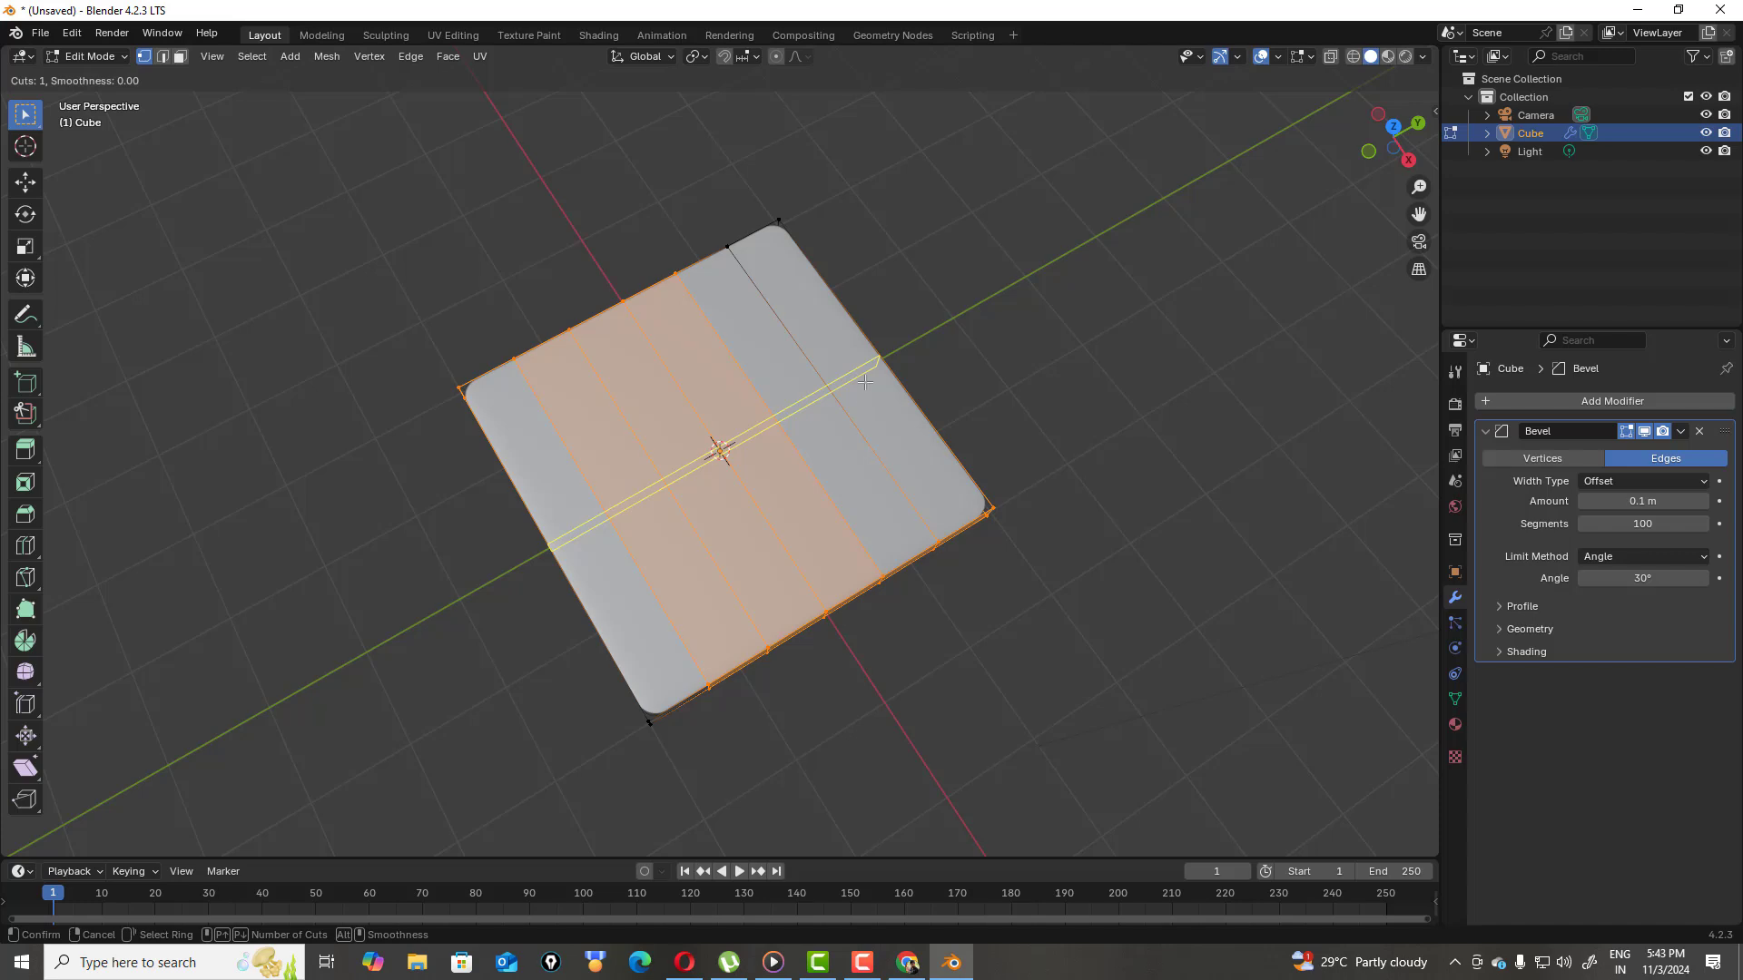
scroll(864, 382, "up", 3)
left_click(864, 382)
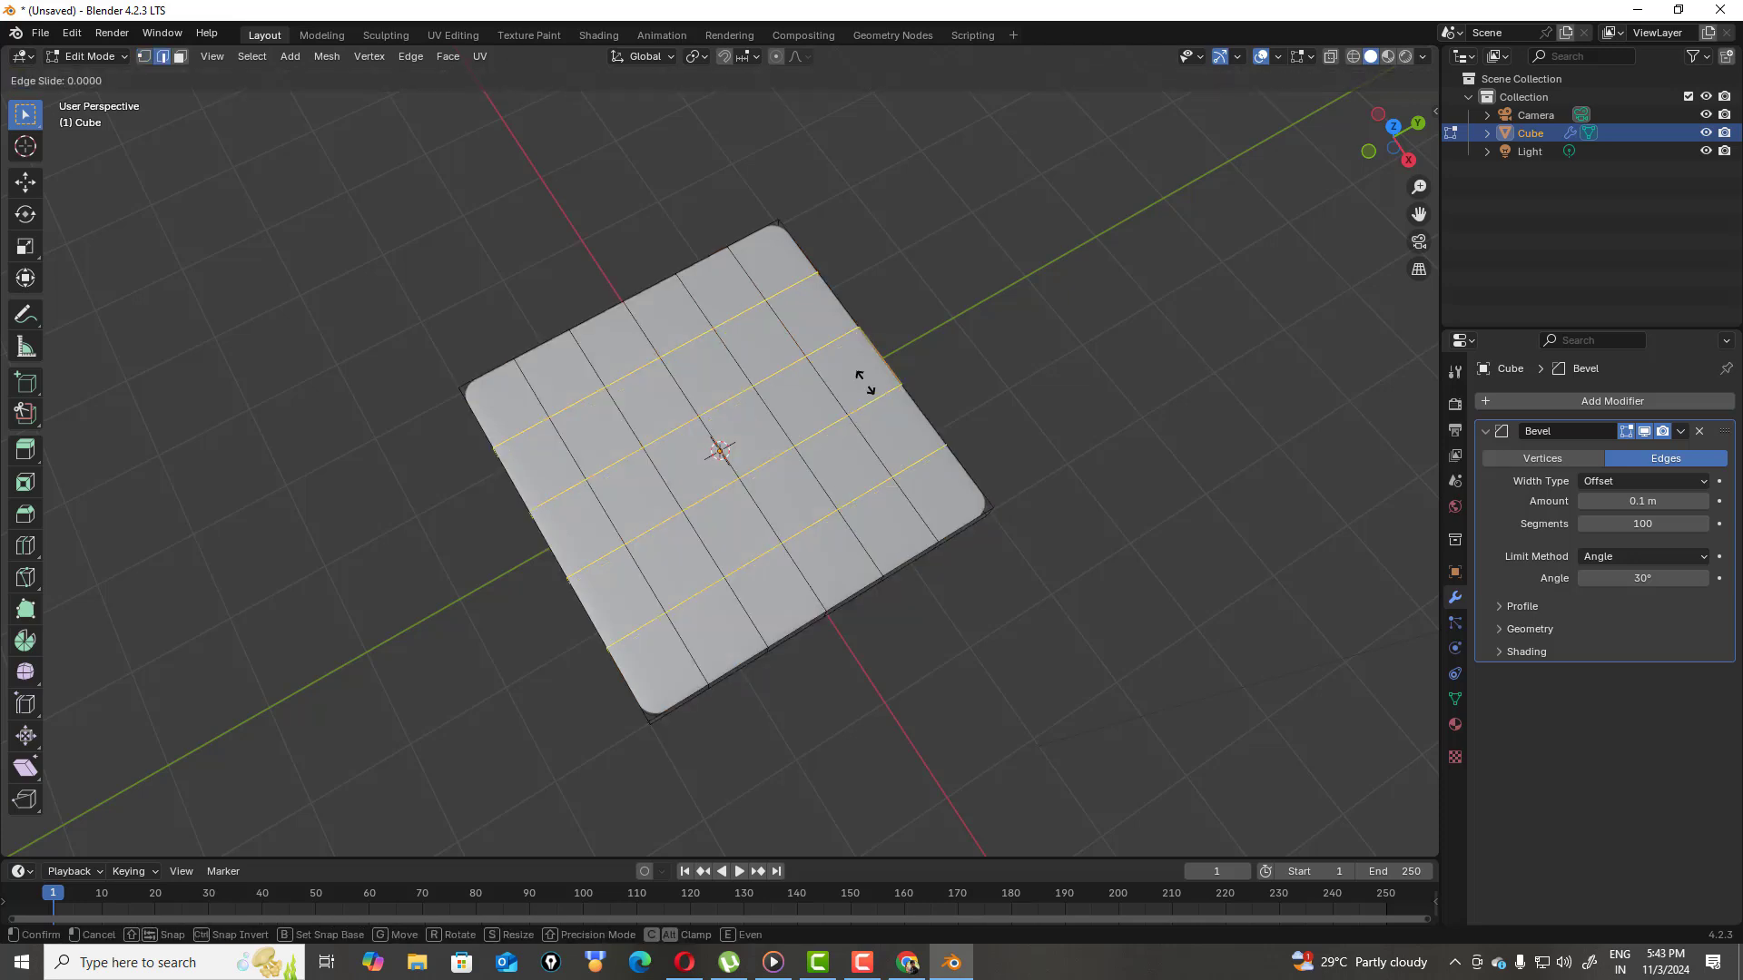
left_click(926, 339)
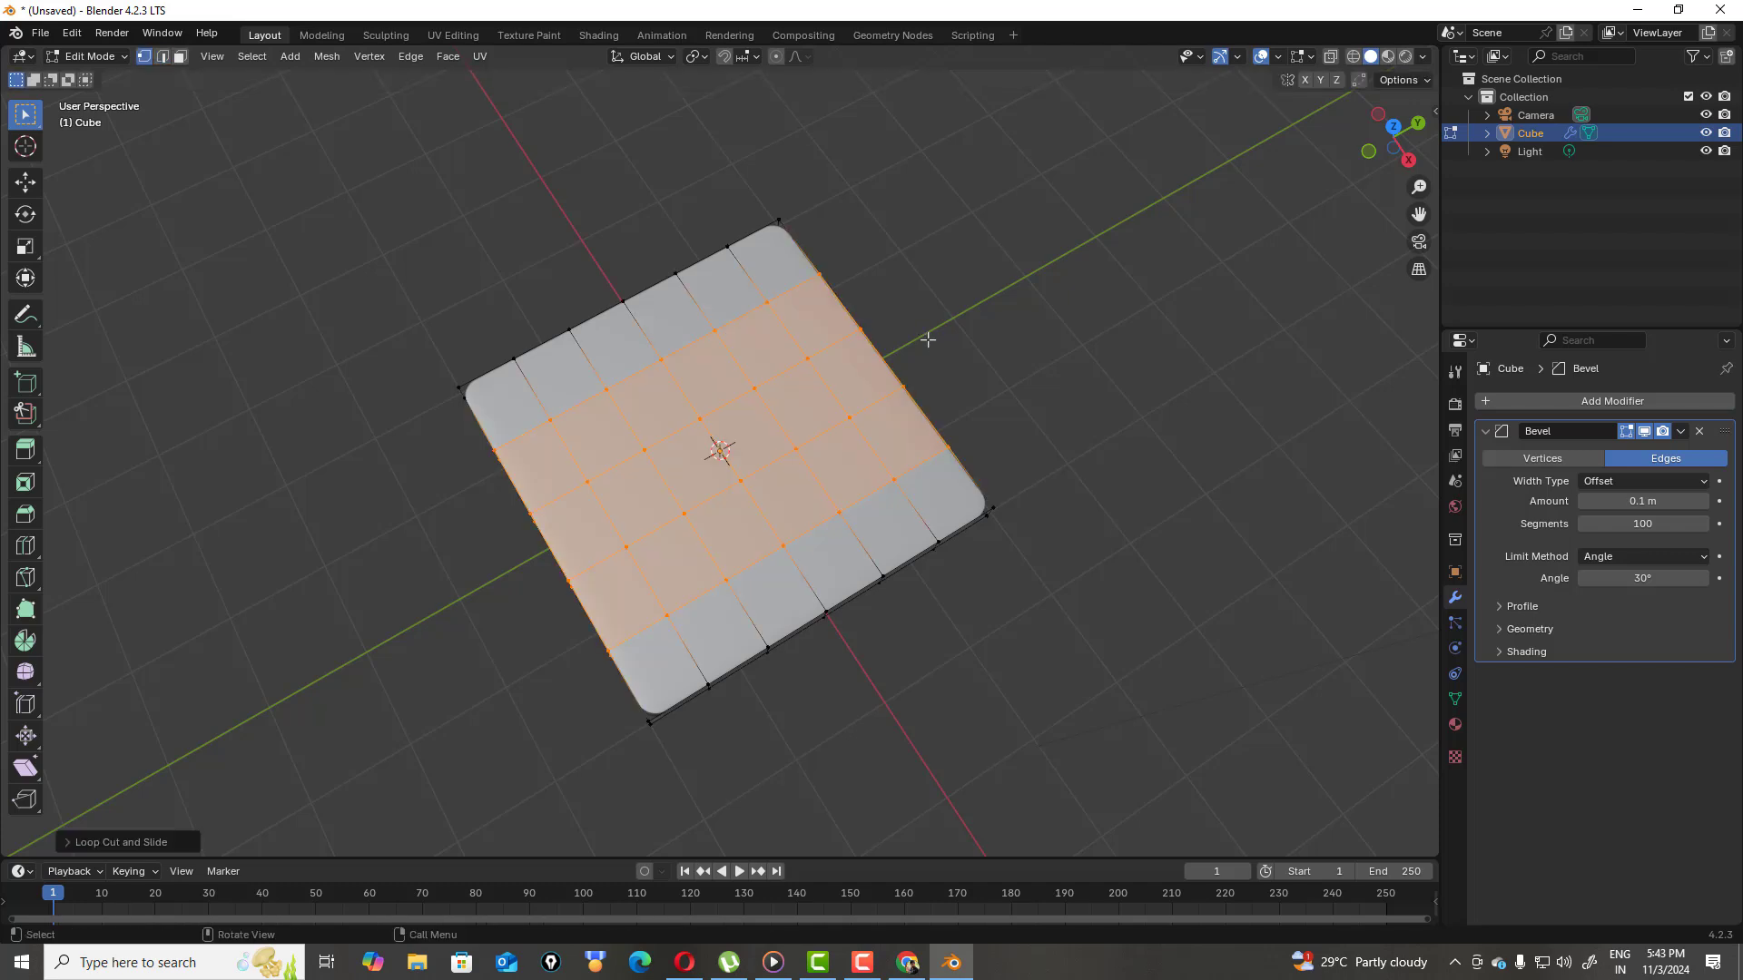
left_click(889, 317)
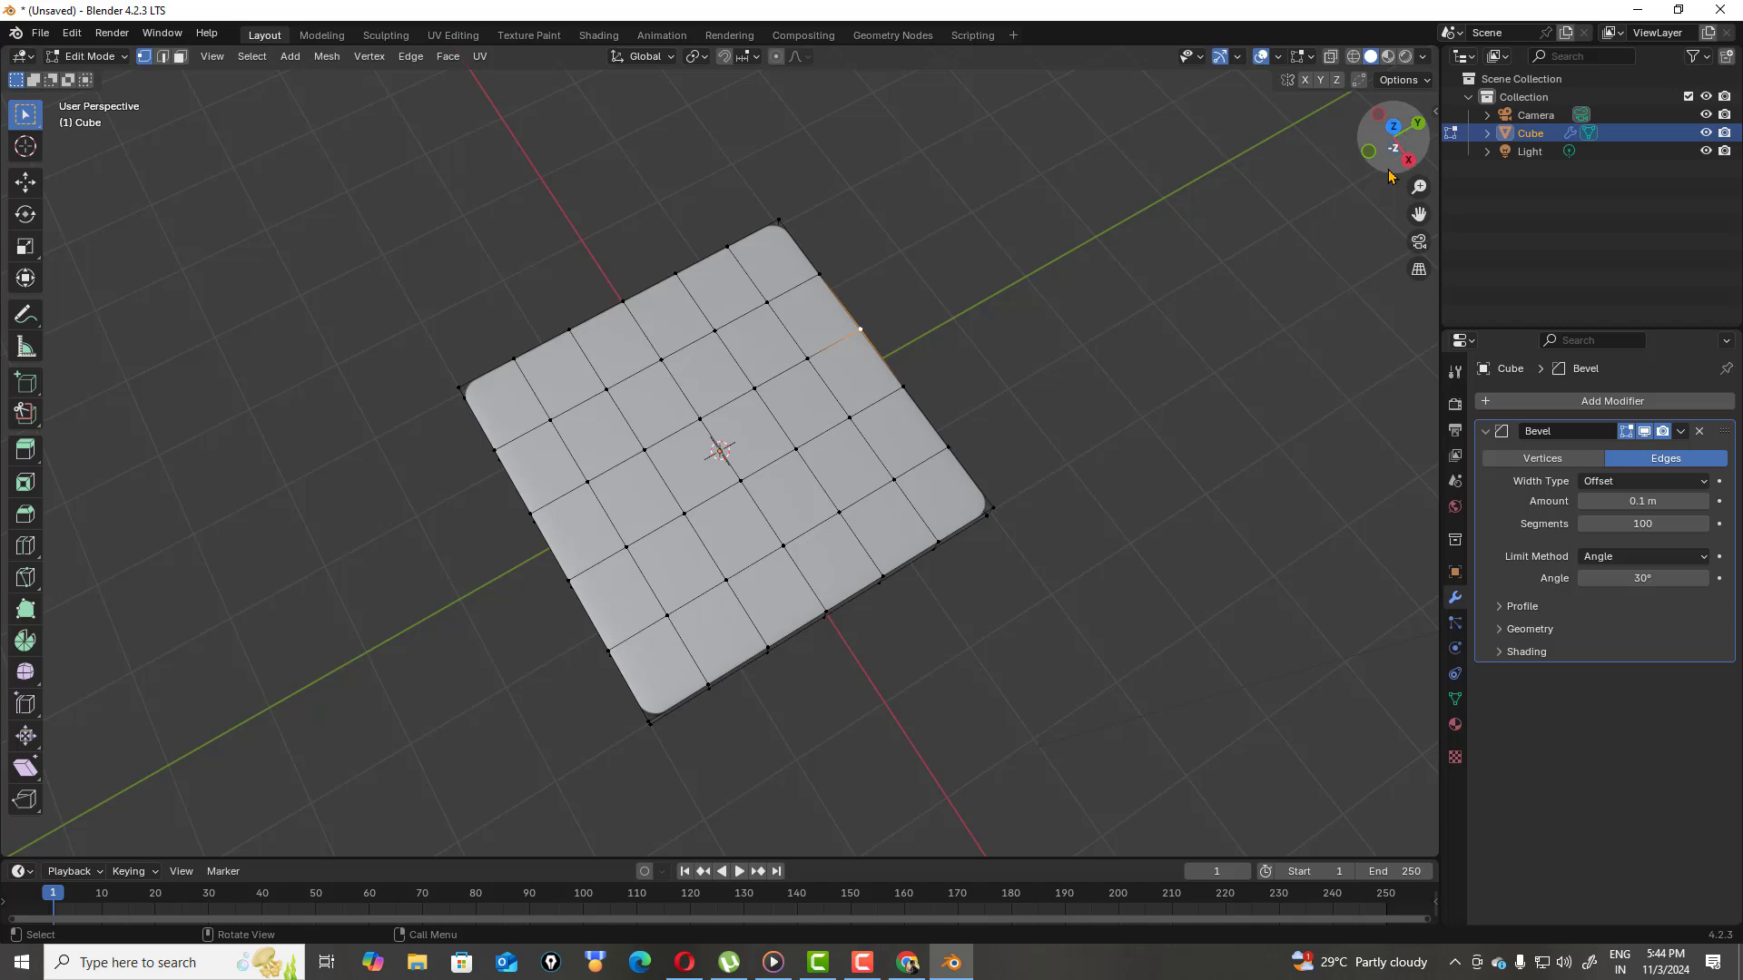
Switch to face selection and select the four corner faces on the slab's underside
left_click_drag(1394, 136, 1307, 220)
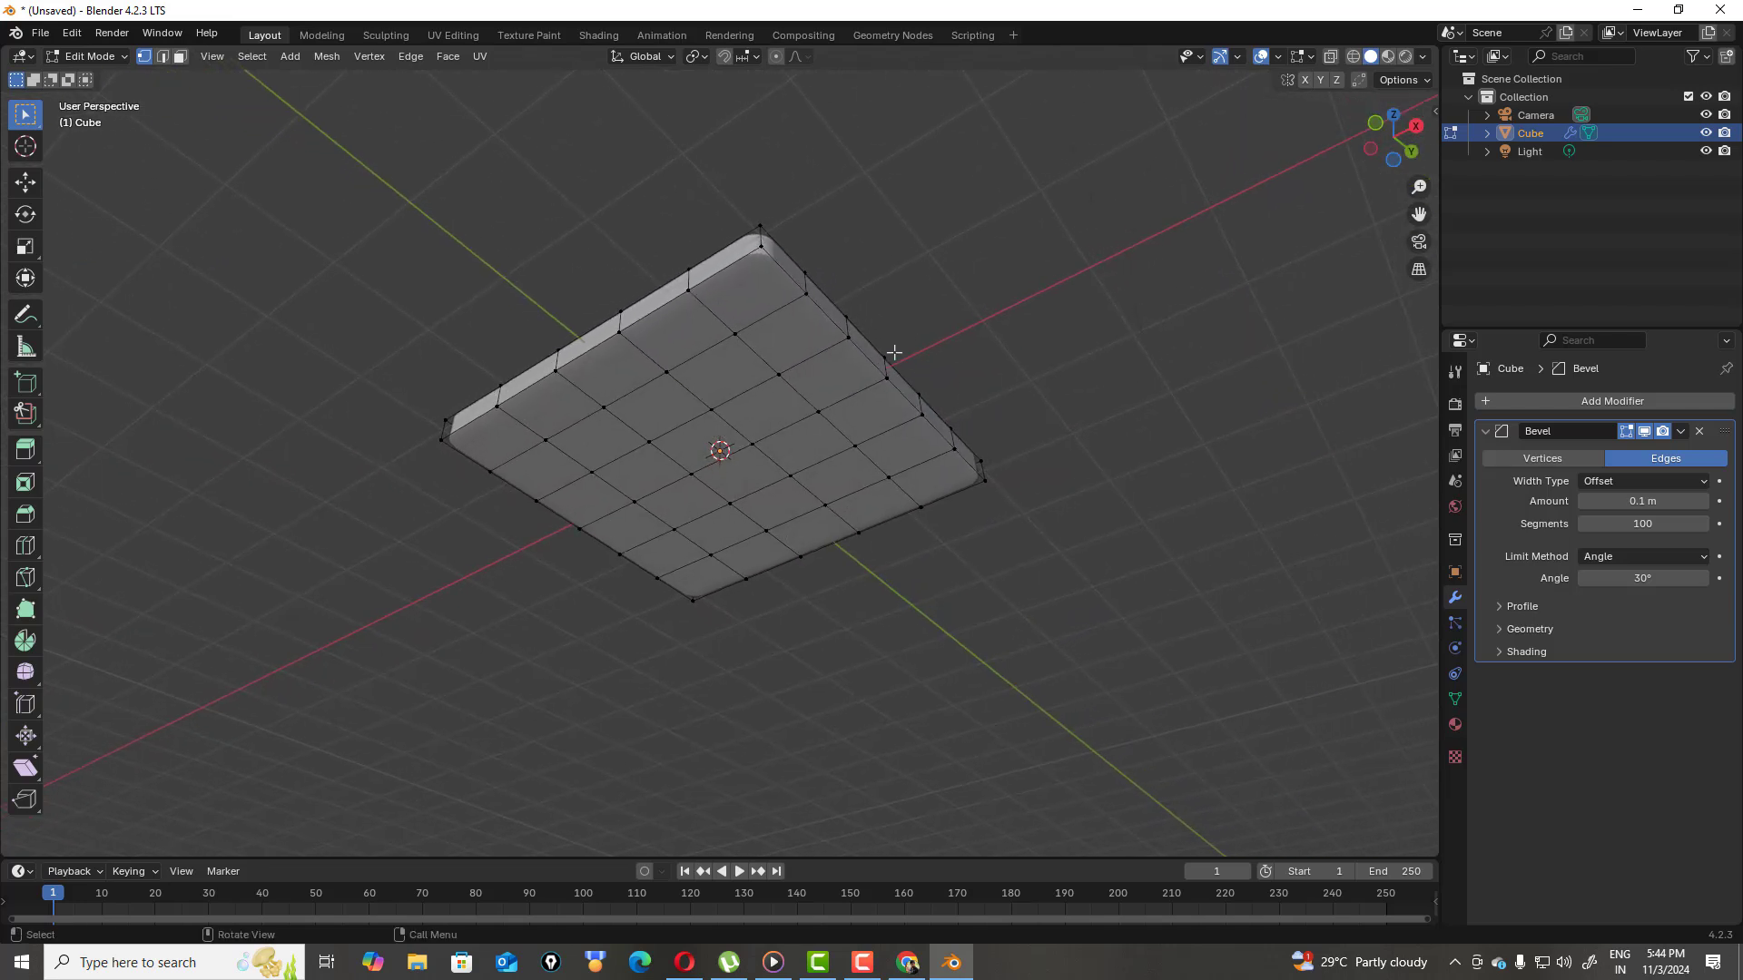
left_click(177, 59)
left_click(761, 305, "shift")
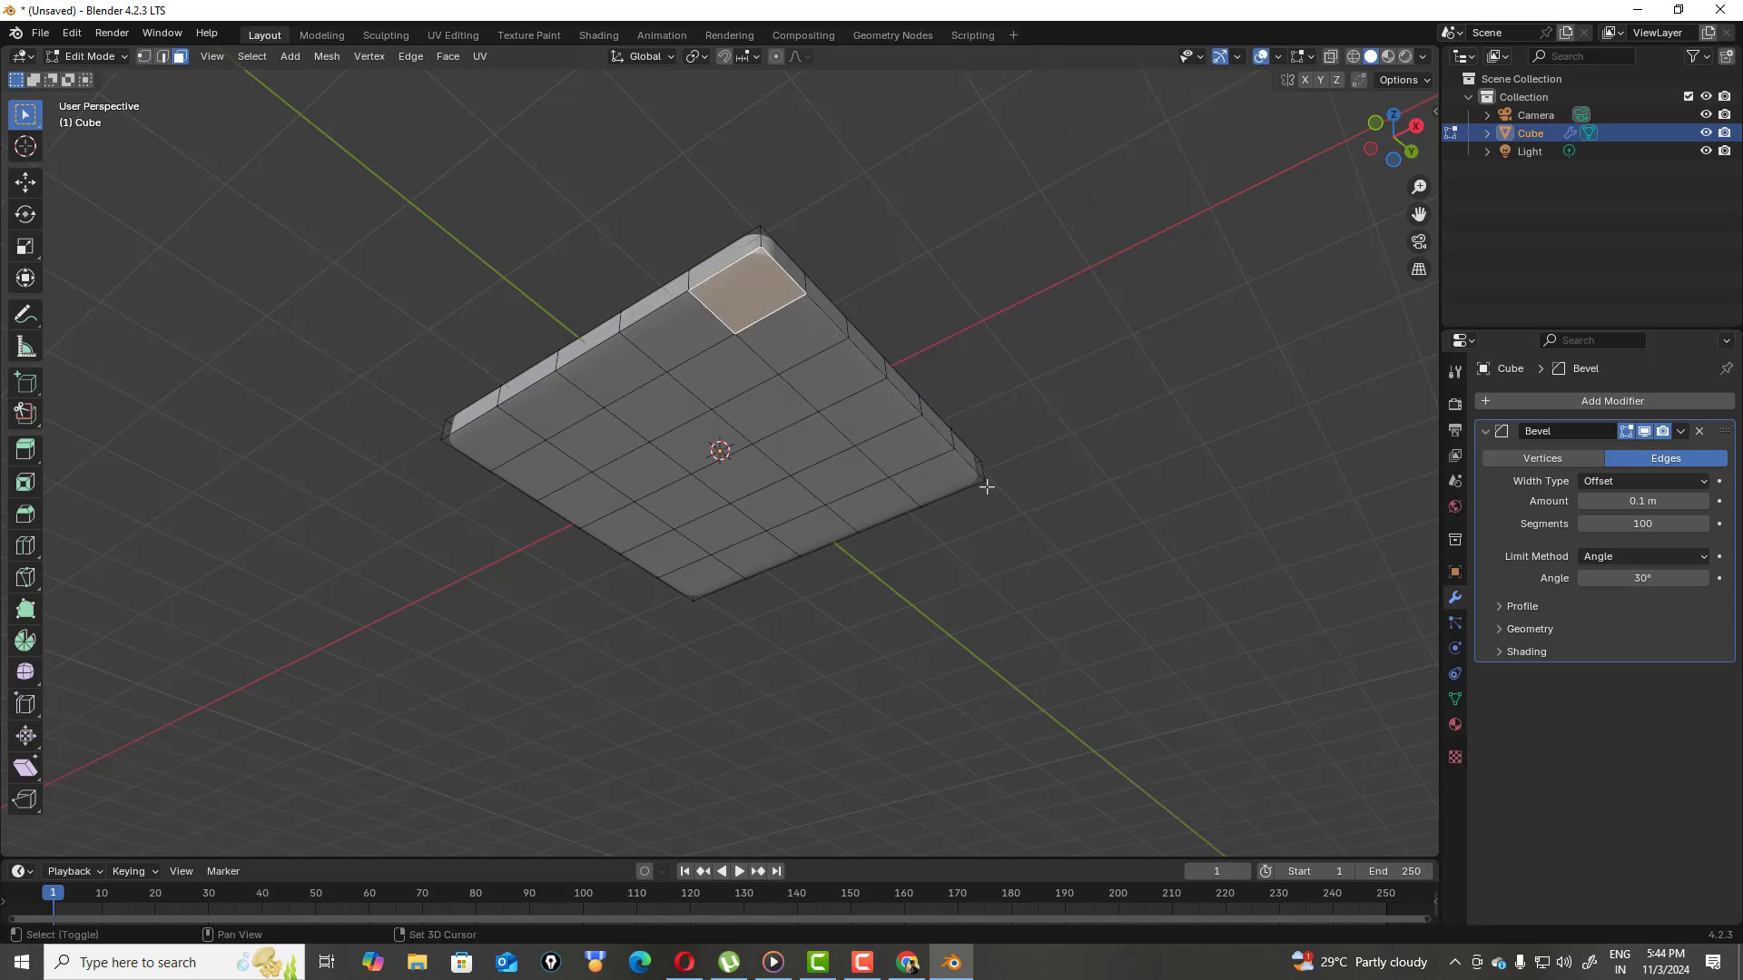
left_click(958, 473, "shift")
left_click(712, 586, "shift")
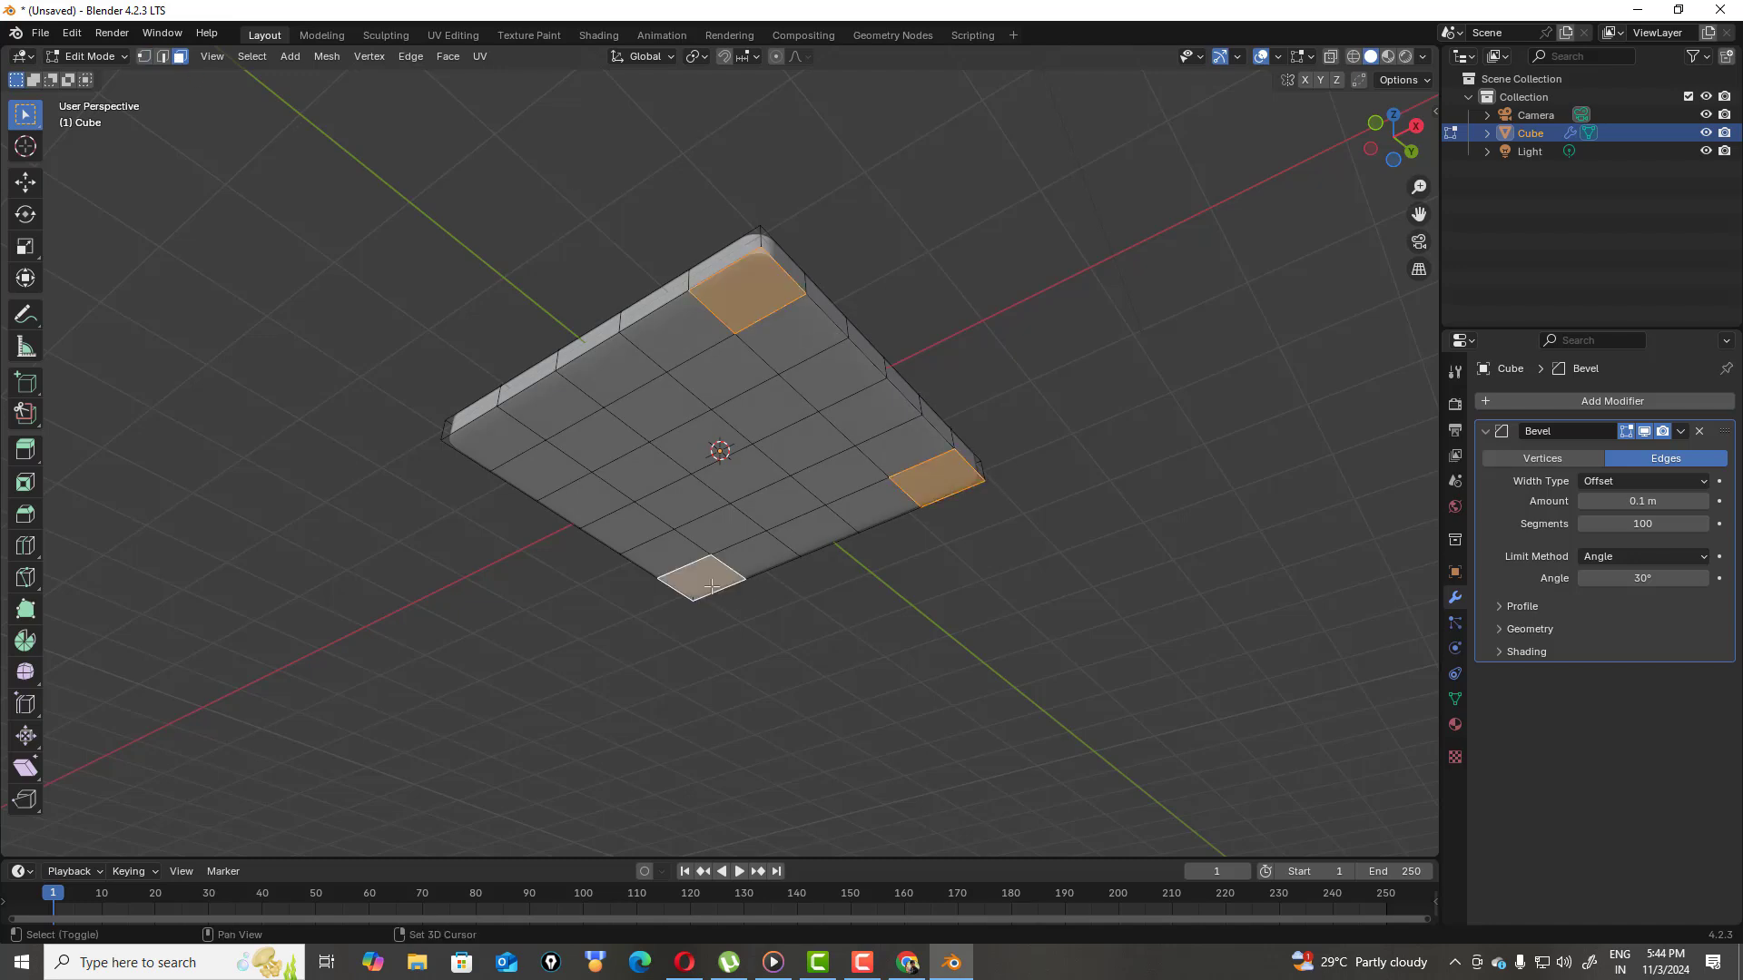
left_click(502, 441, "shift")
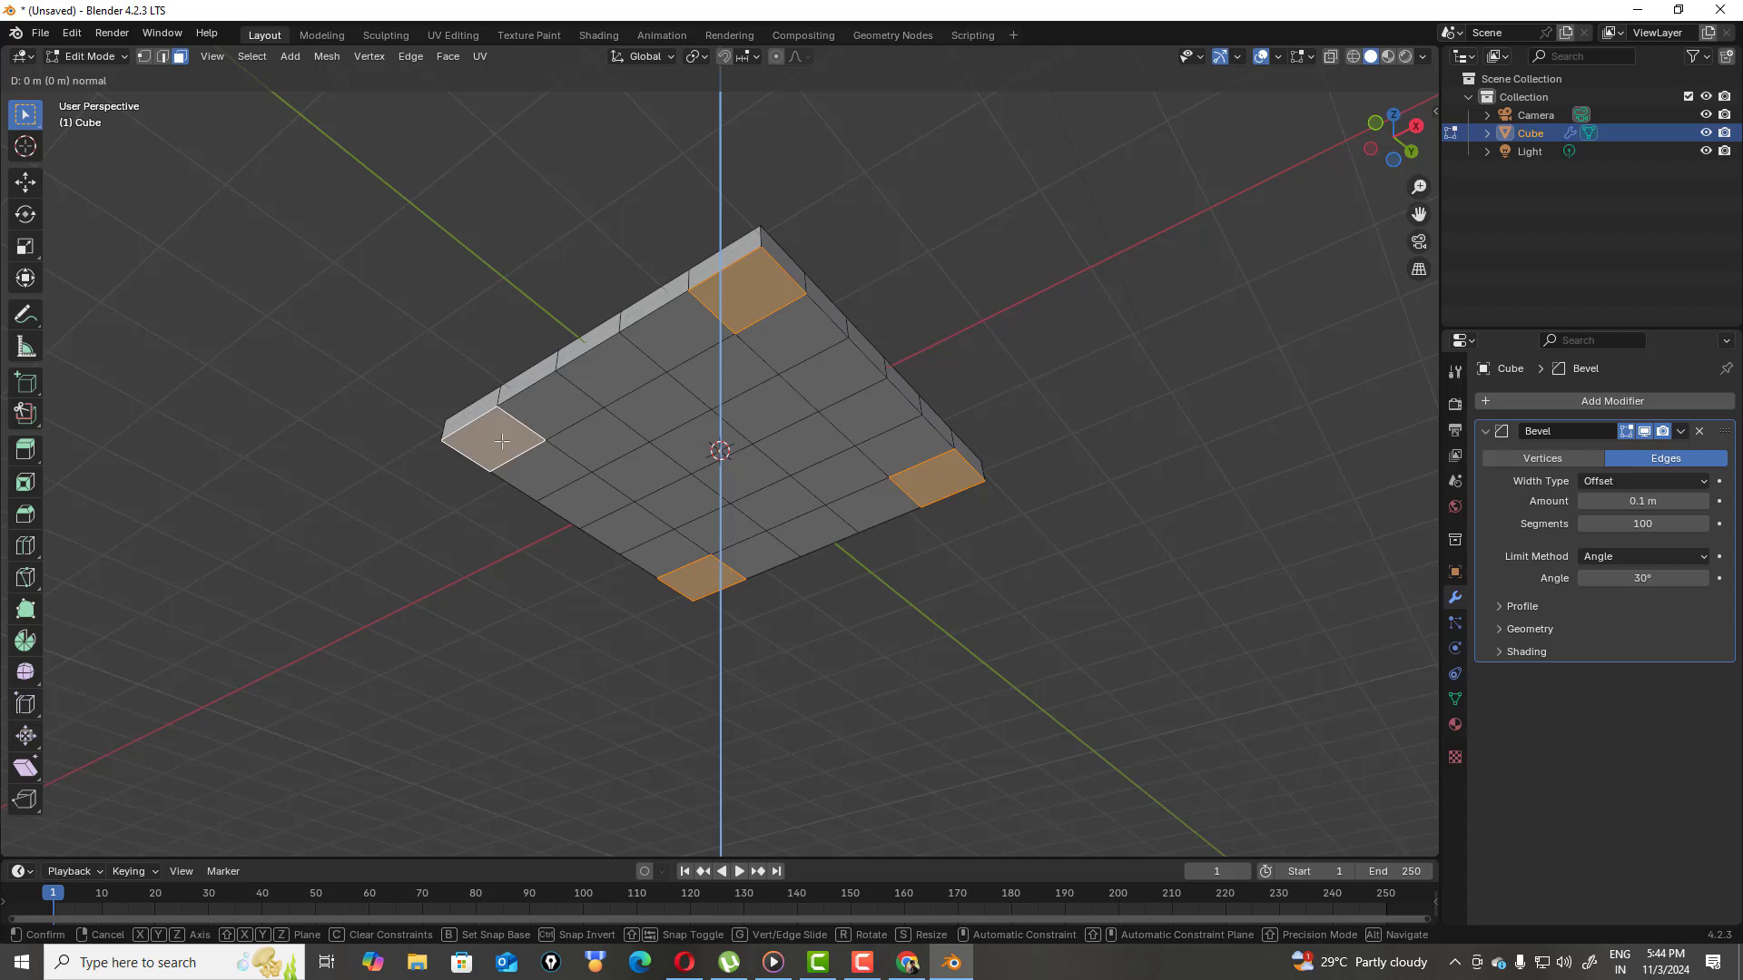
Try to extrude the four selected underside corner faces 3 m downward as legs
type("3")
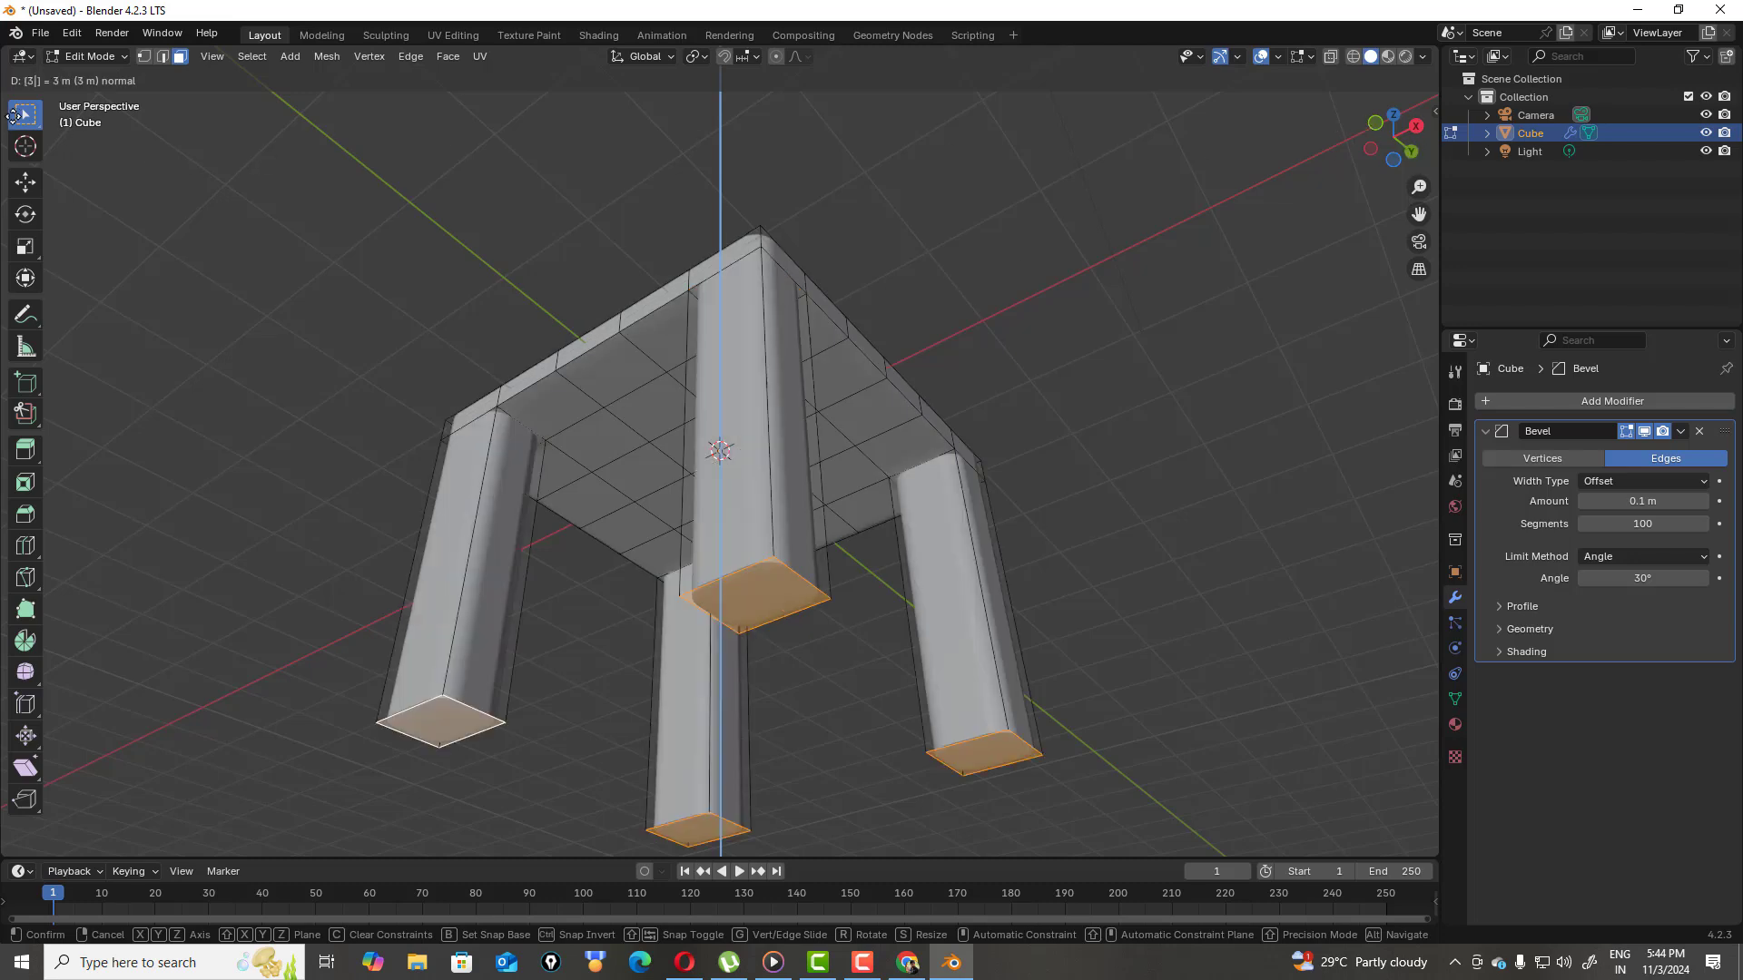
key("Return")
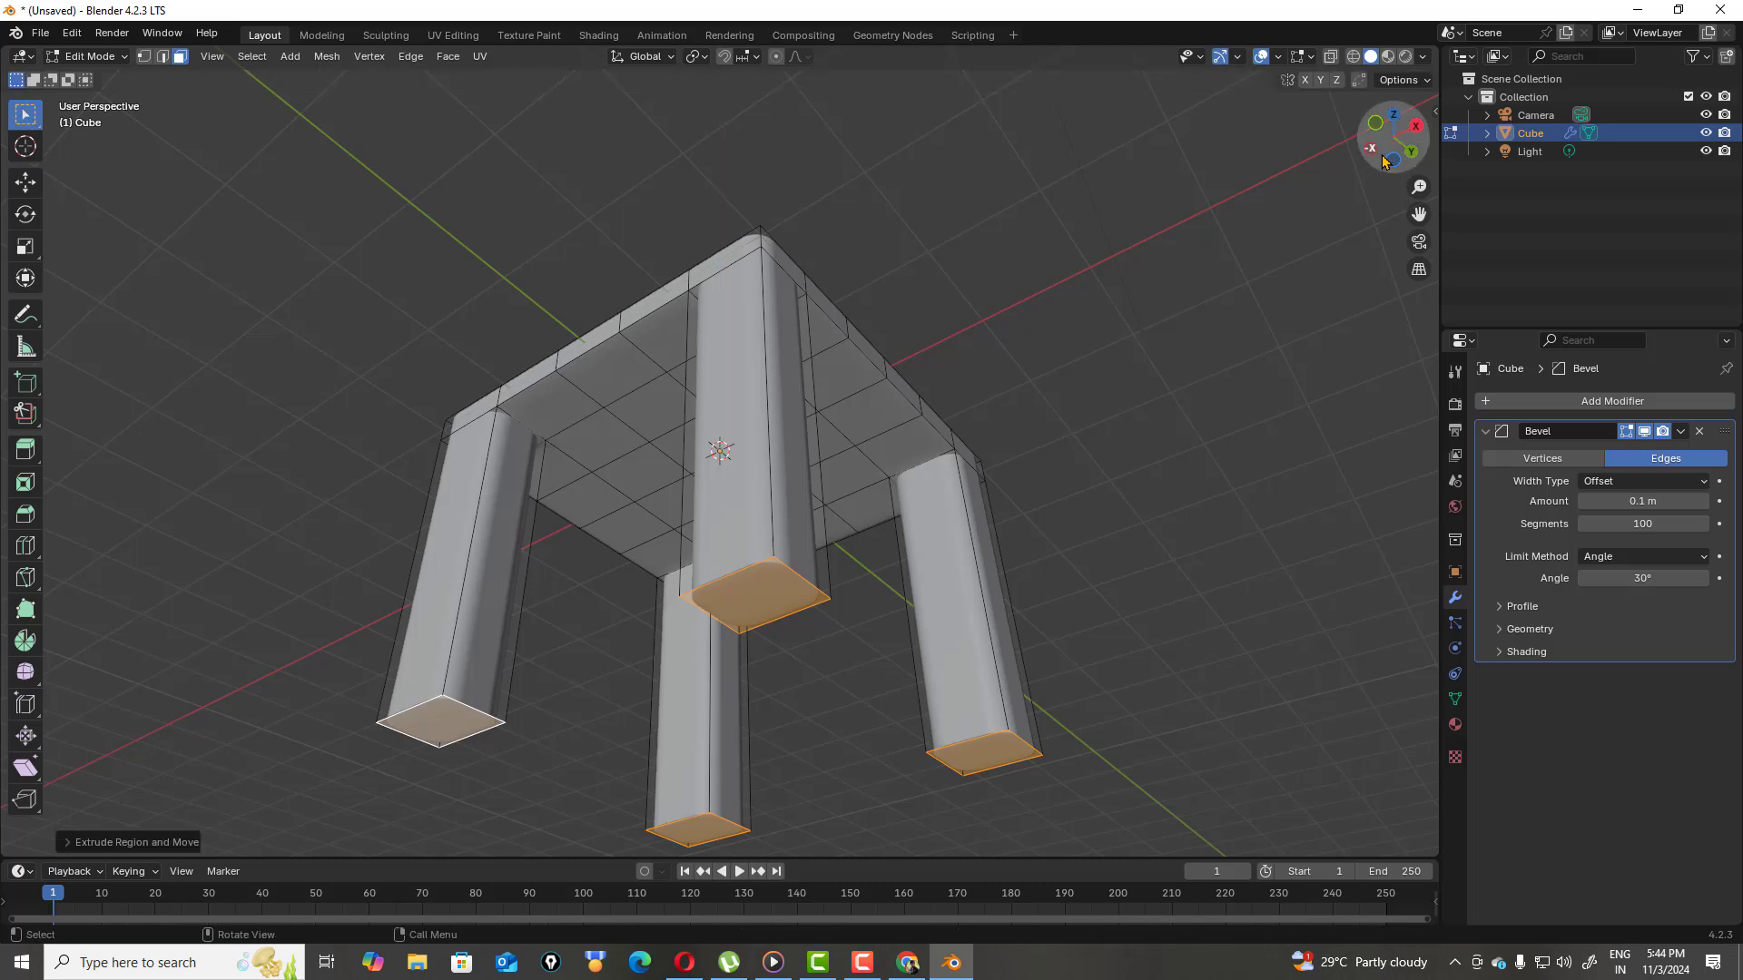
left_click_drag(1383, 161, 1206, 160)
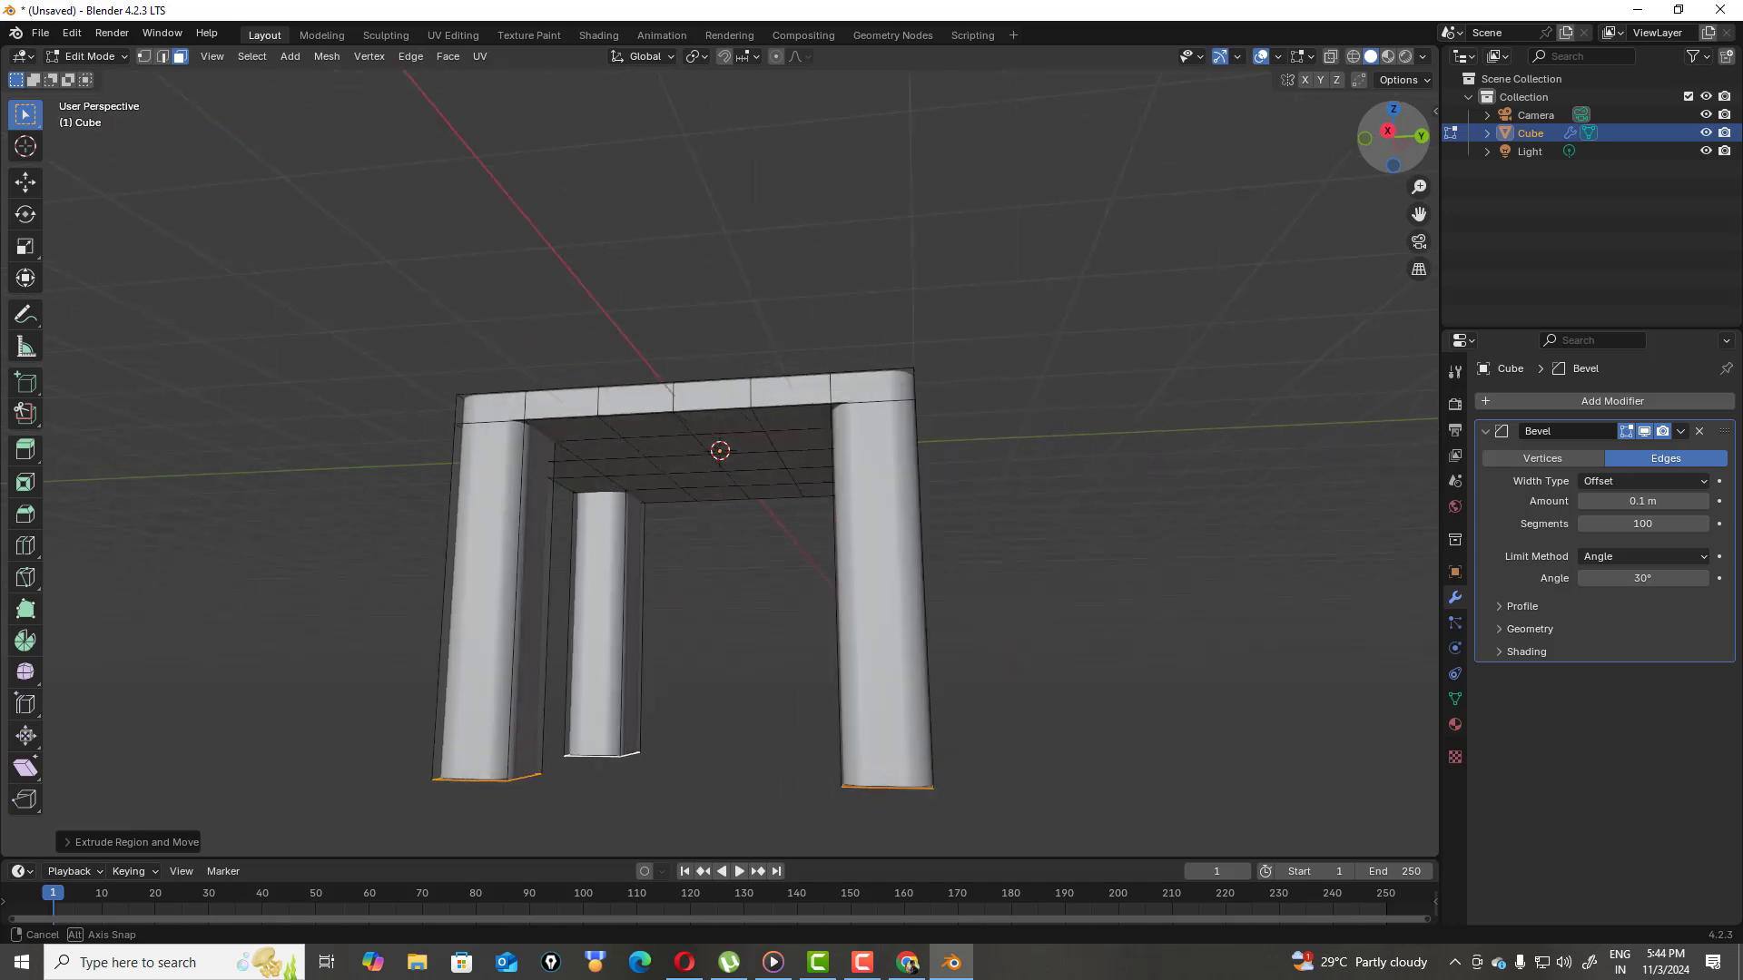
mouse_move(1174, 352)
left_mouse_down()
mouse_move(1198, 314)
mouse_move(1188, 347)
left_mouse_up()
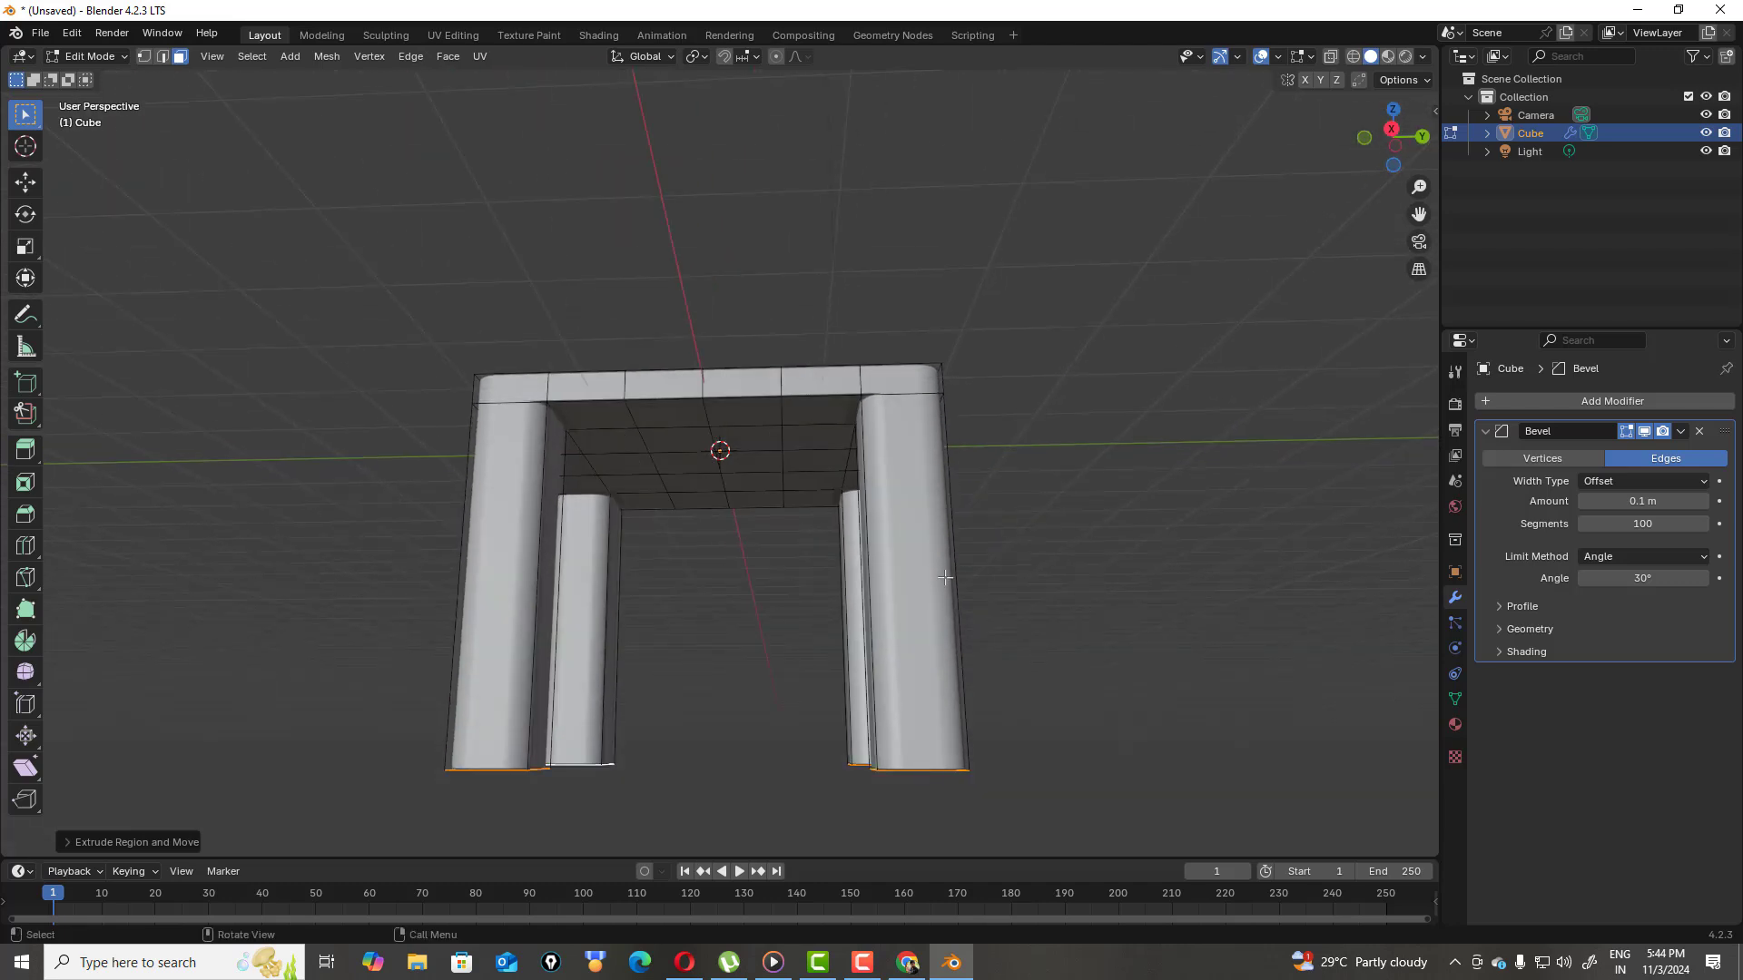
Try to scale the four leg end faces inward so the legs slant toward the centre
left_click_drag(1380, 153, 1382, 182)
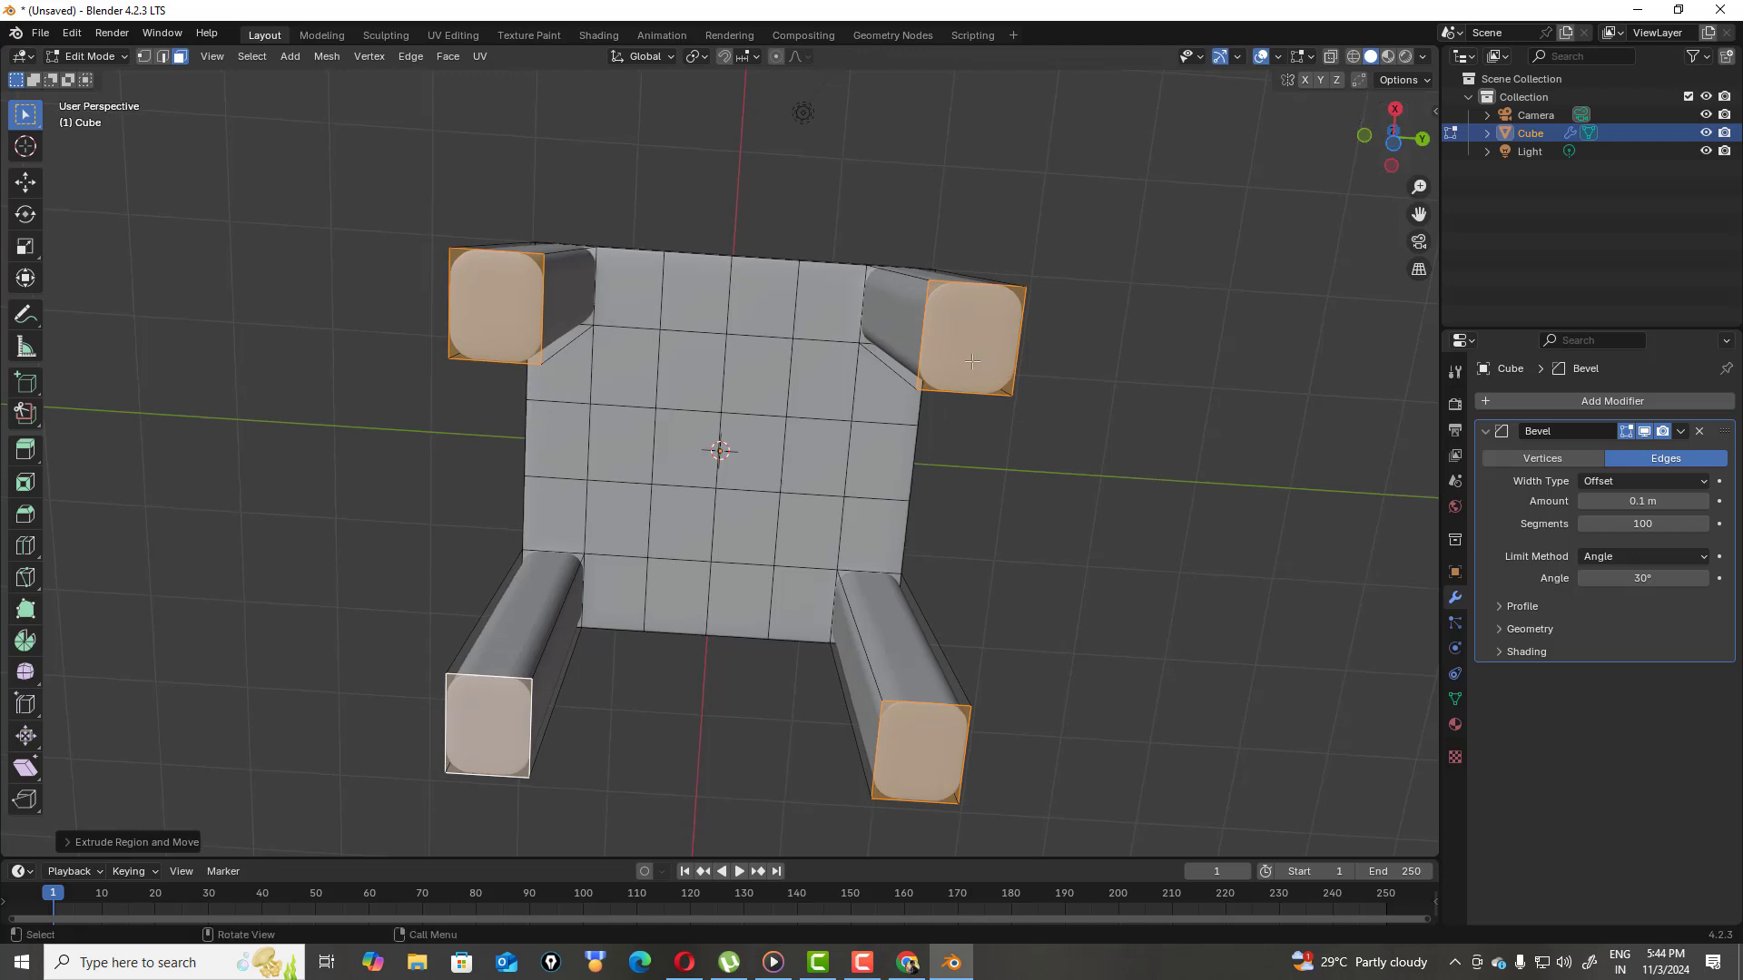
key("s")
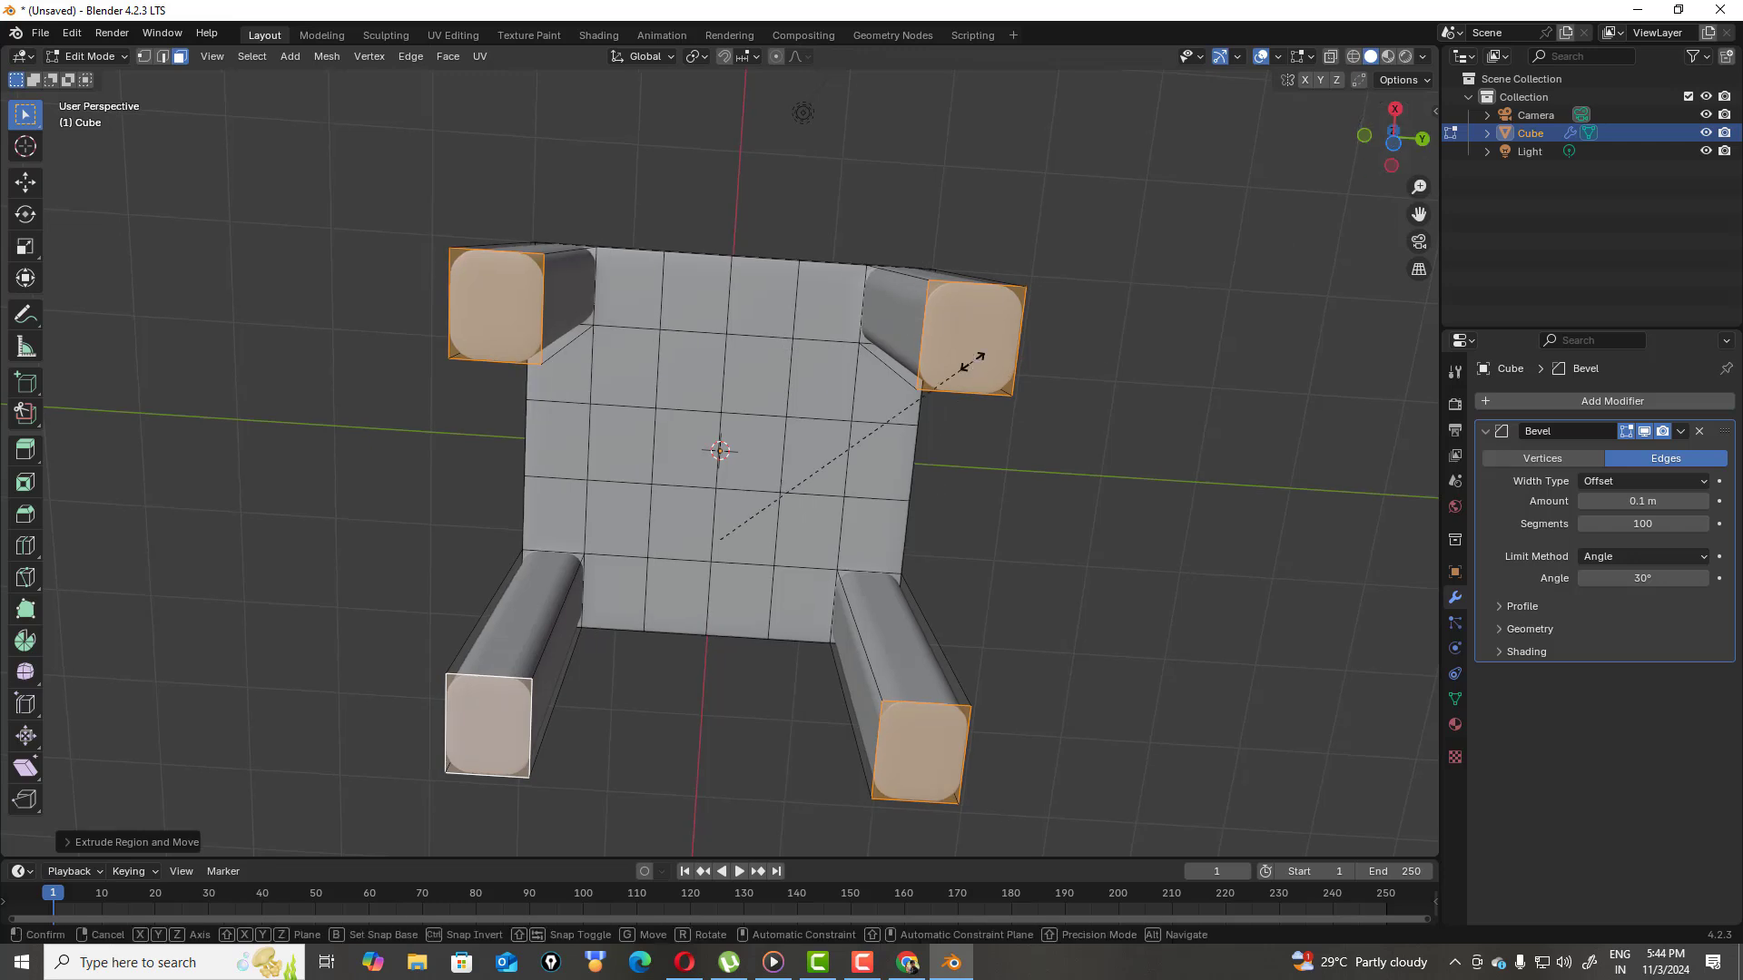
left_click(908, 427)
left_click_drag(1376, 161, 1395, 134)
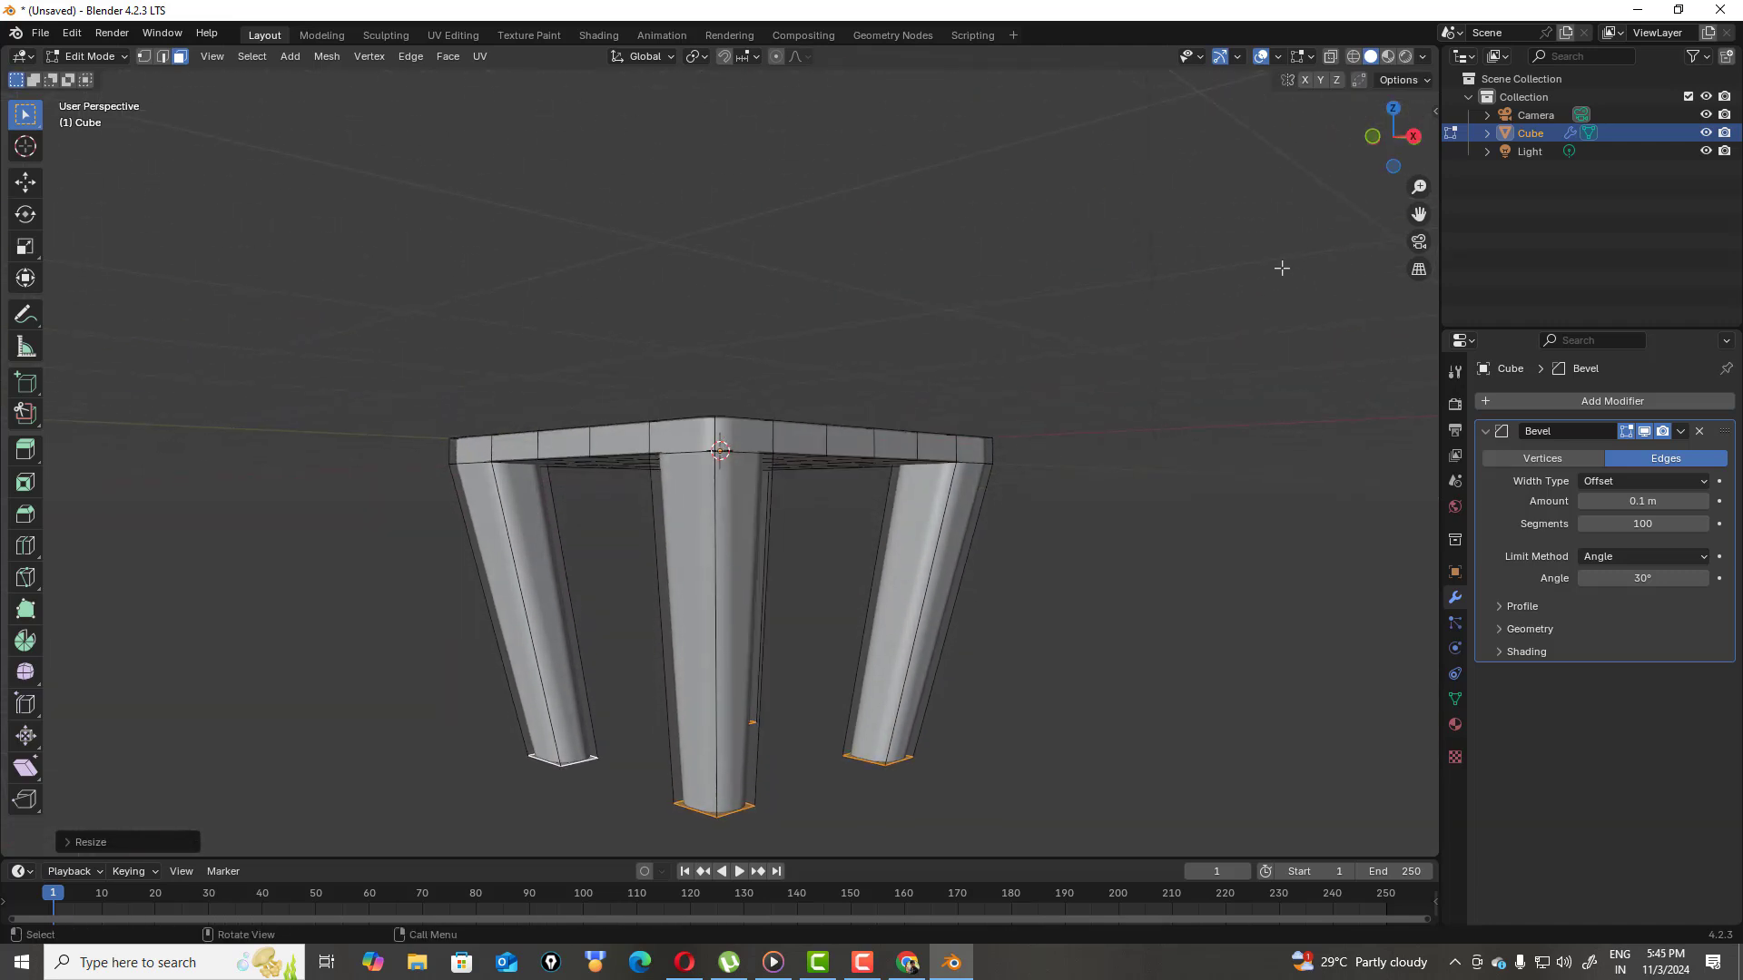
Undo the scaling of the leg ends and the 3 m leg extrusion
key("ctrl+z")
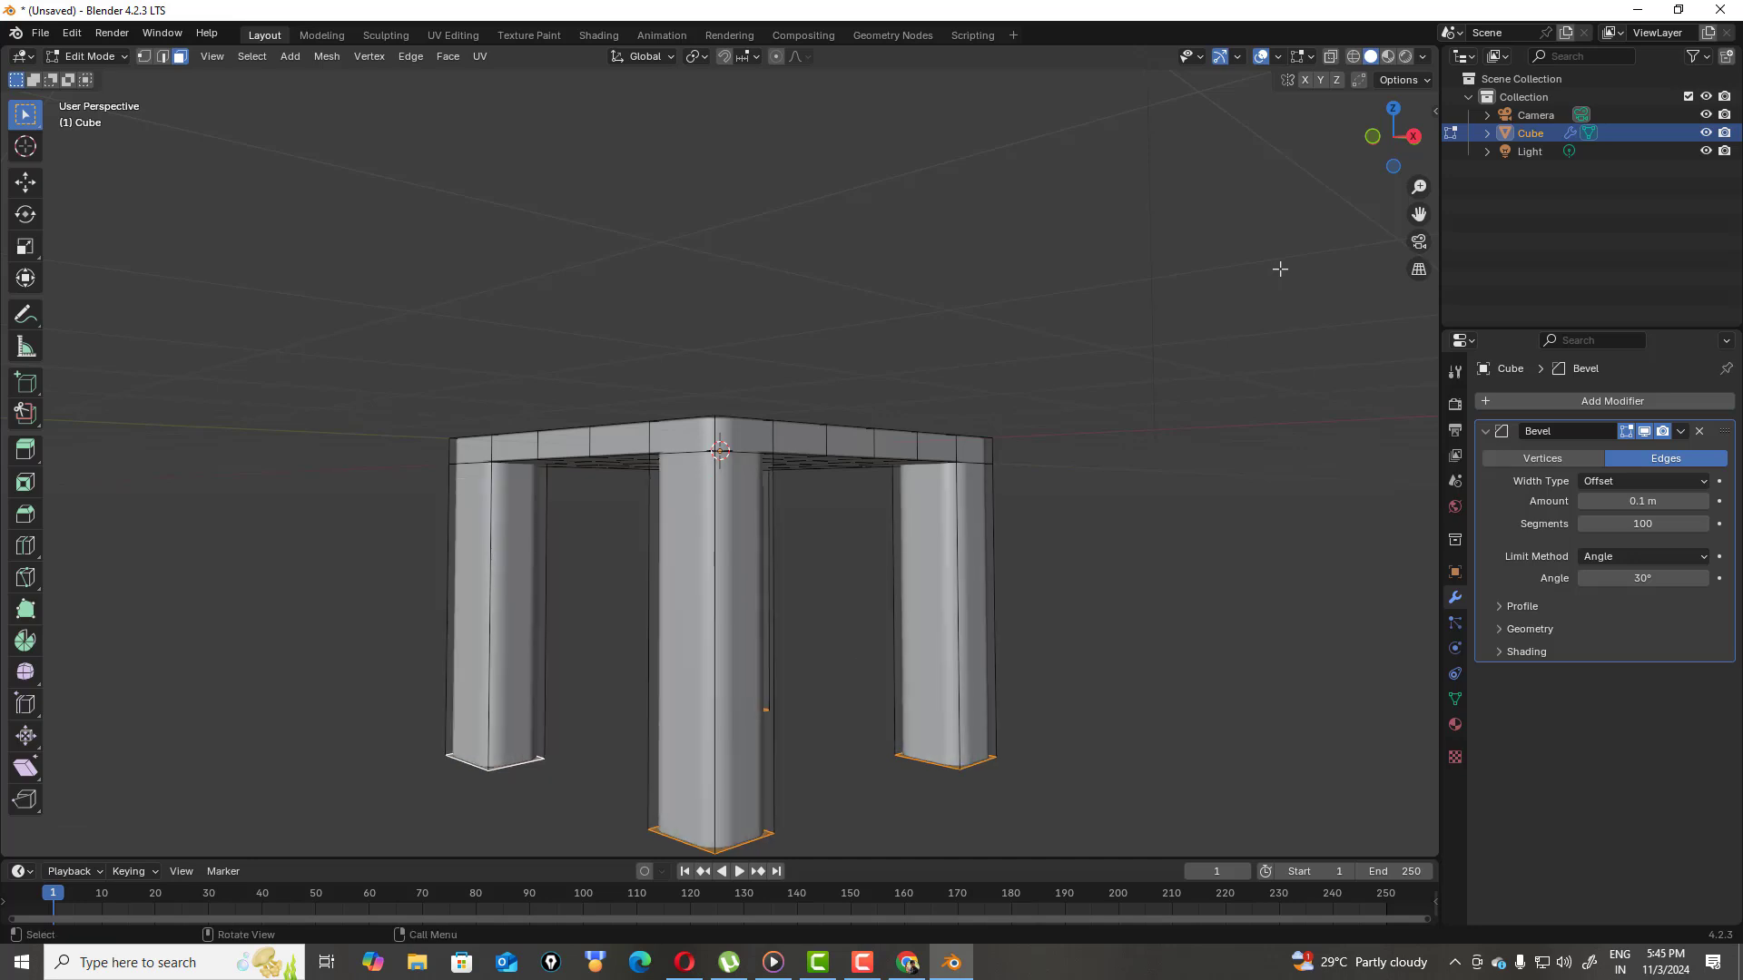
key("ctrl+z")
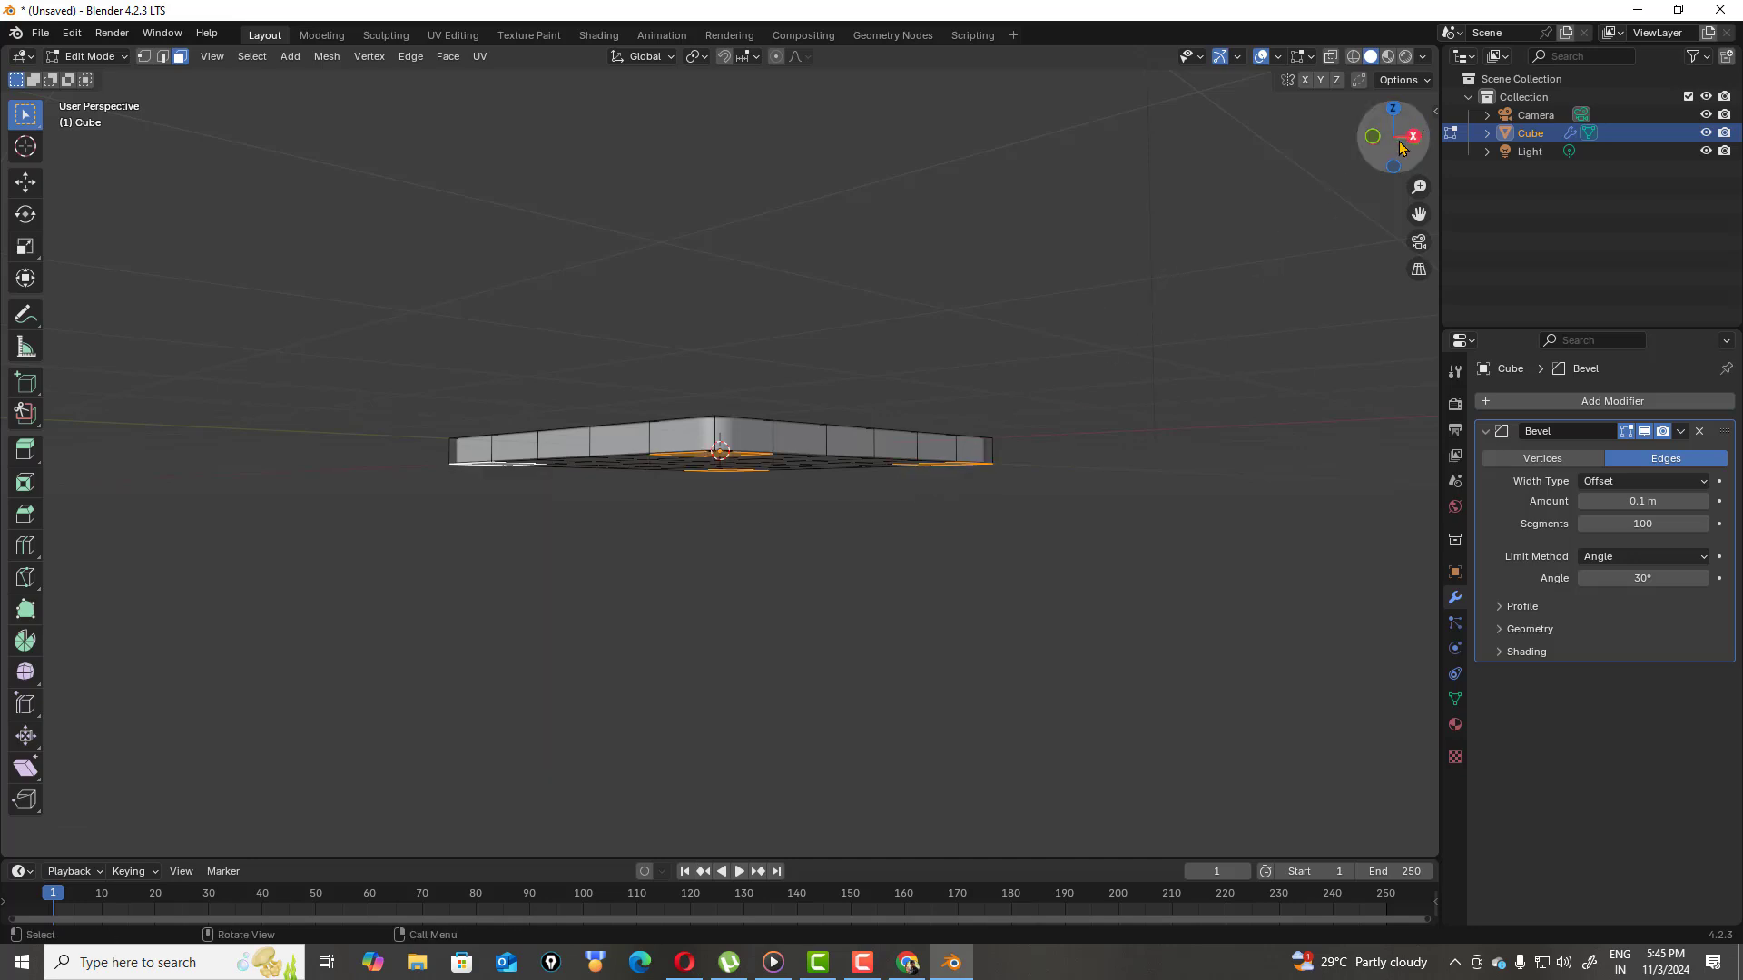
Extrude the four underside corner faces 4 m downward to form the chair legs
left_click_drag(1391, 150, 1316, 221)
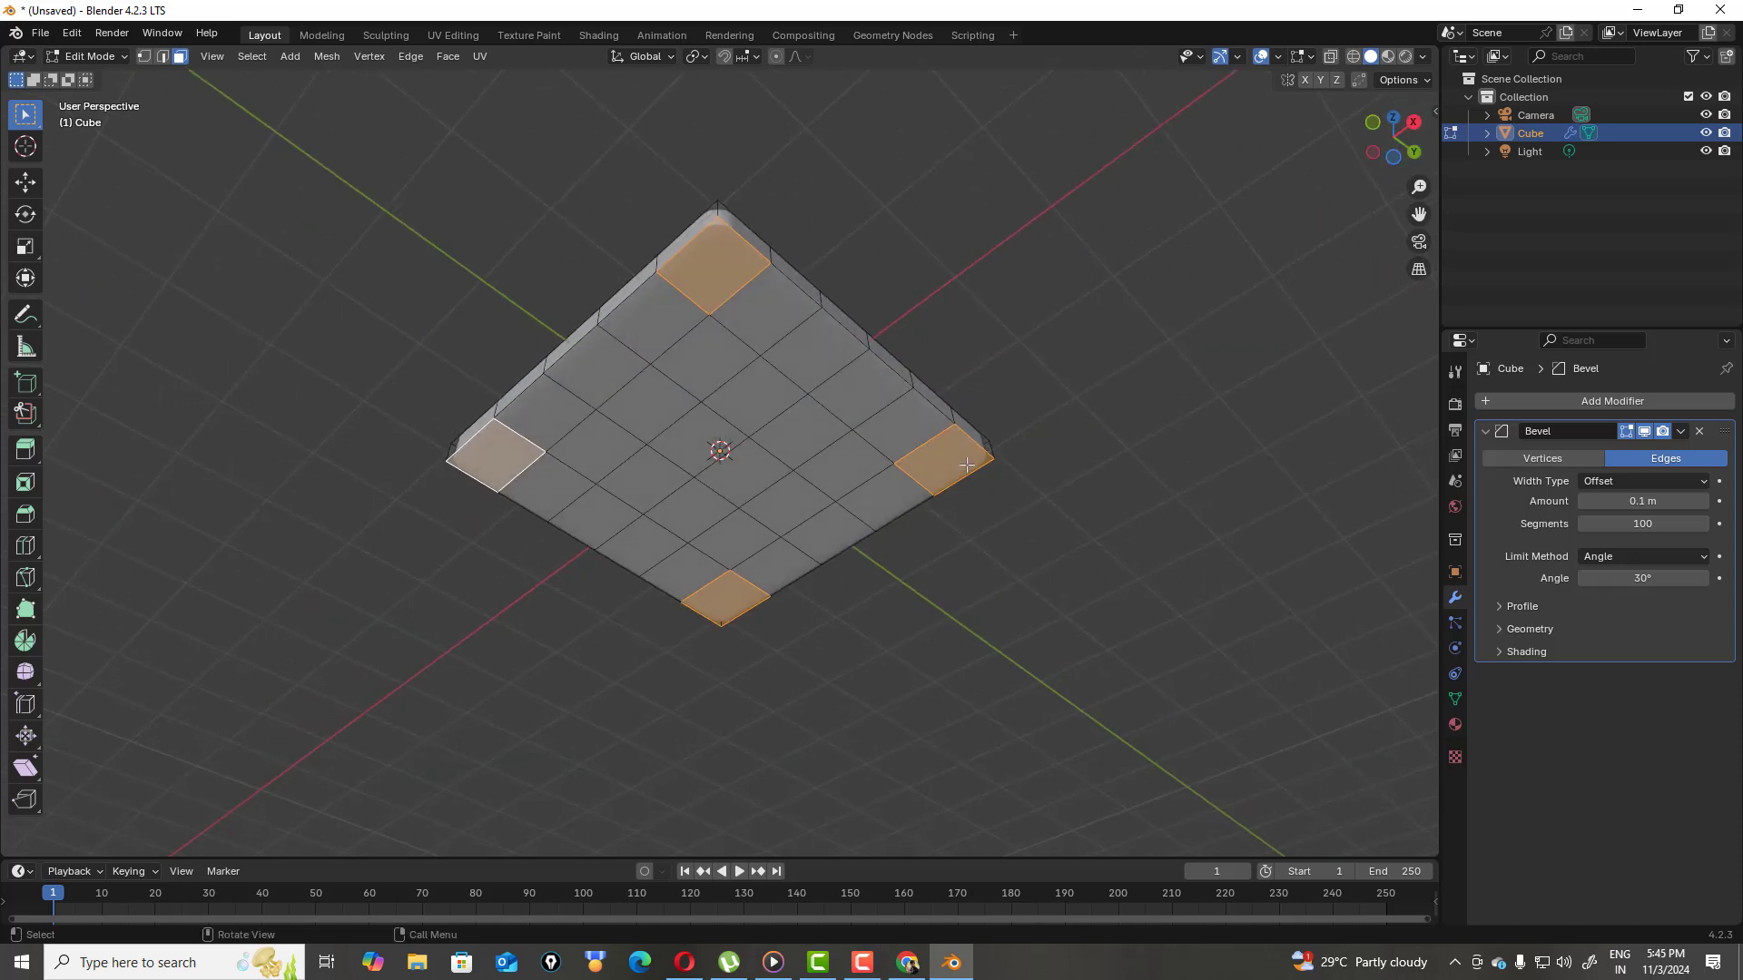
key("e")
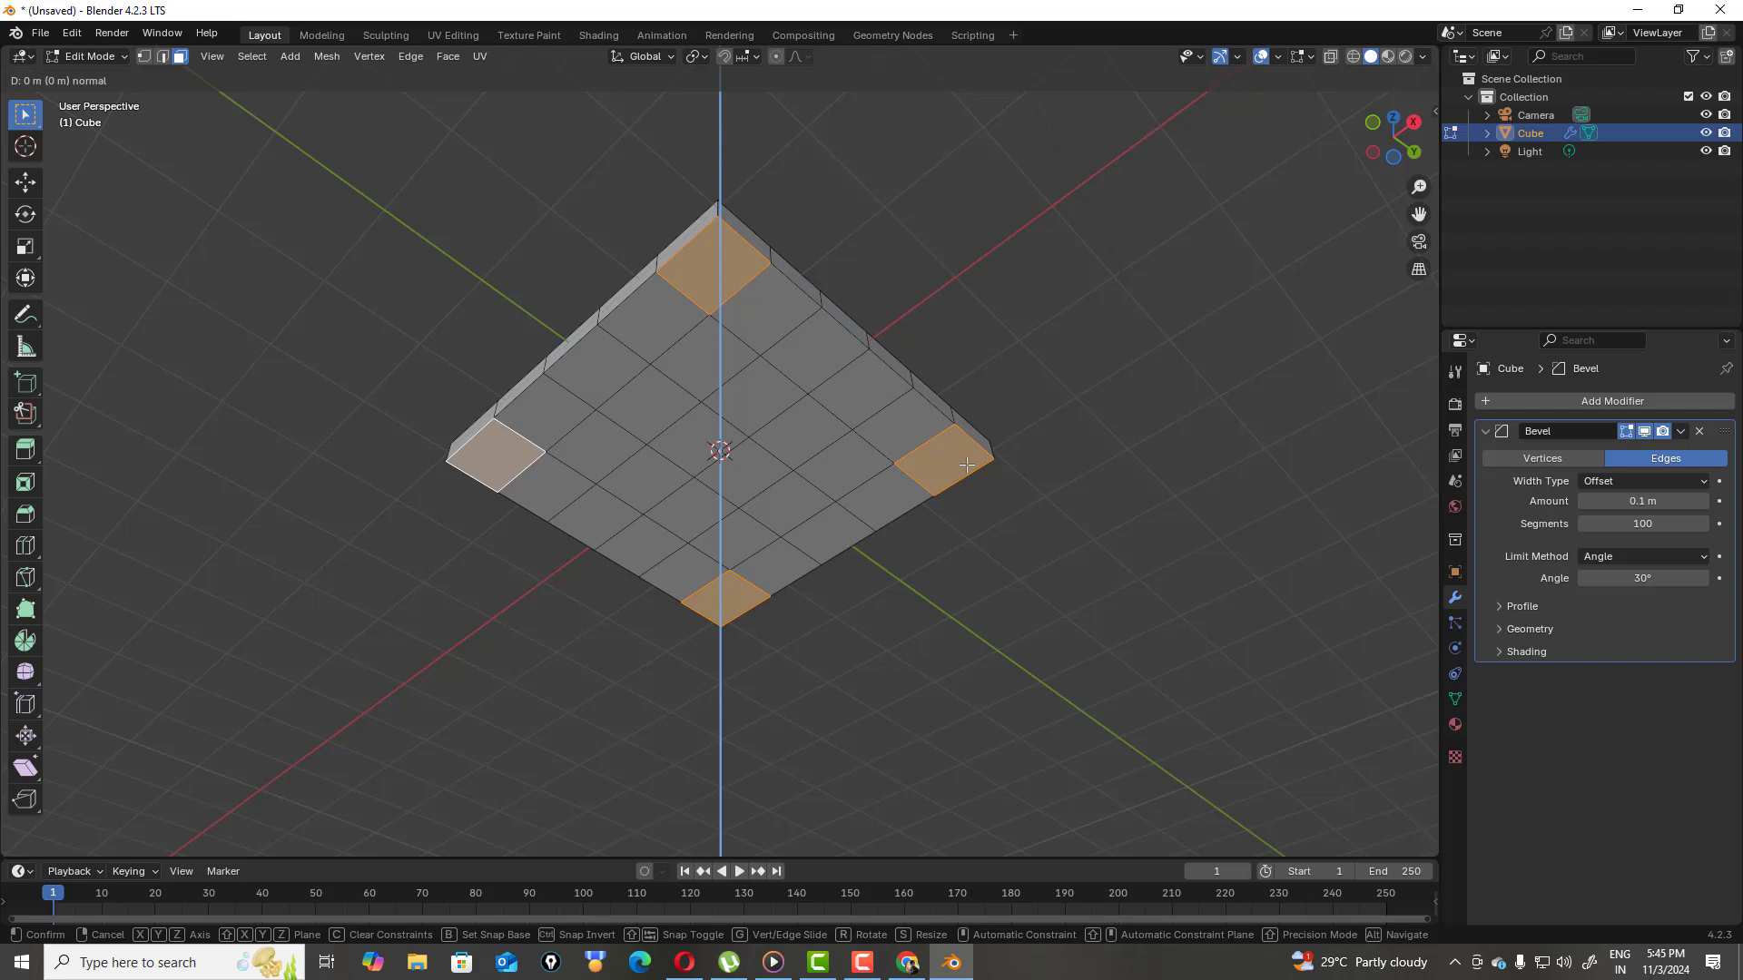
type("4")
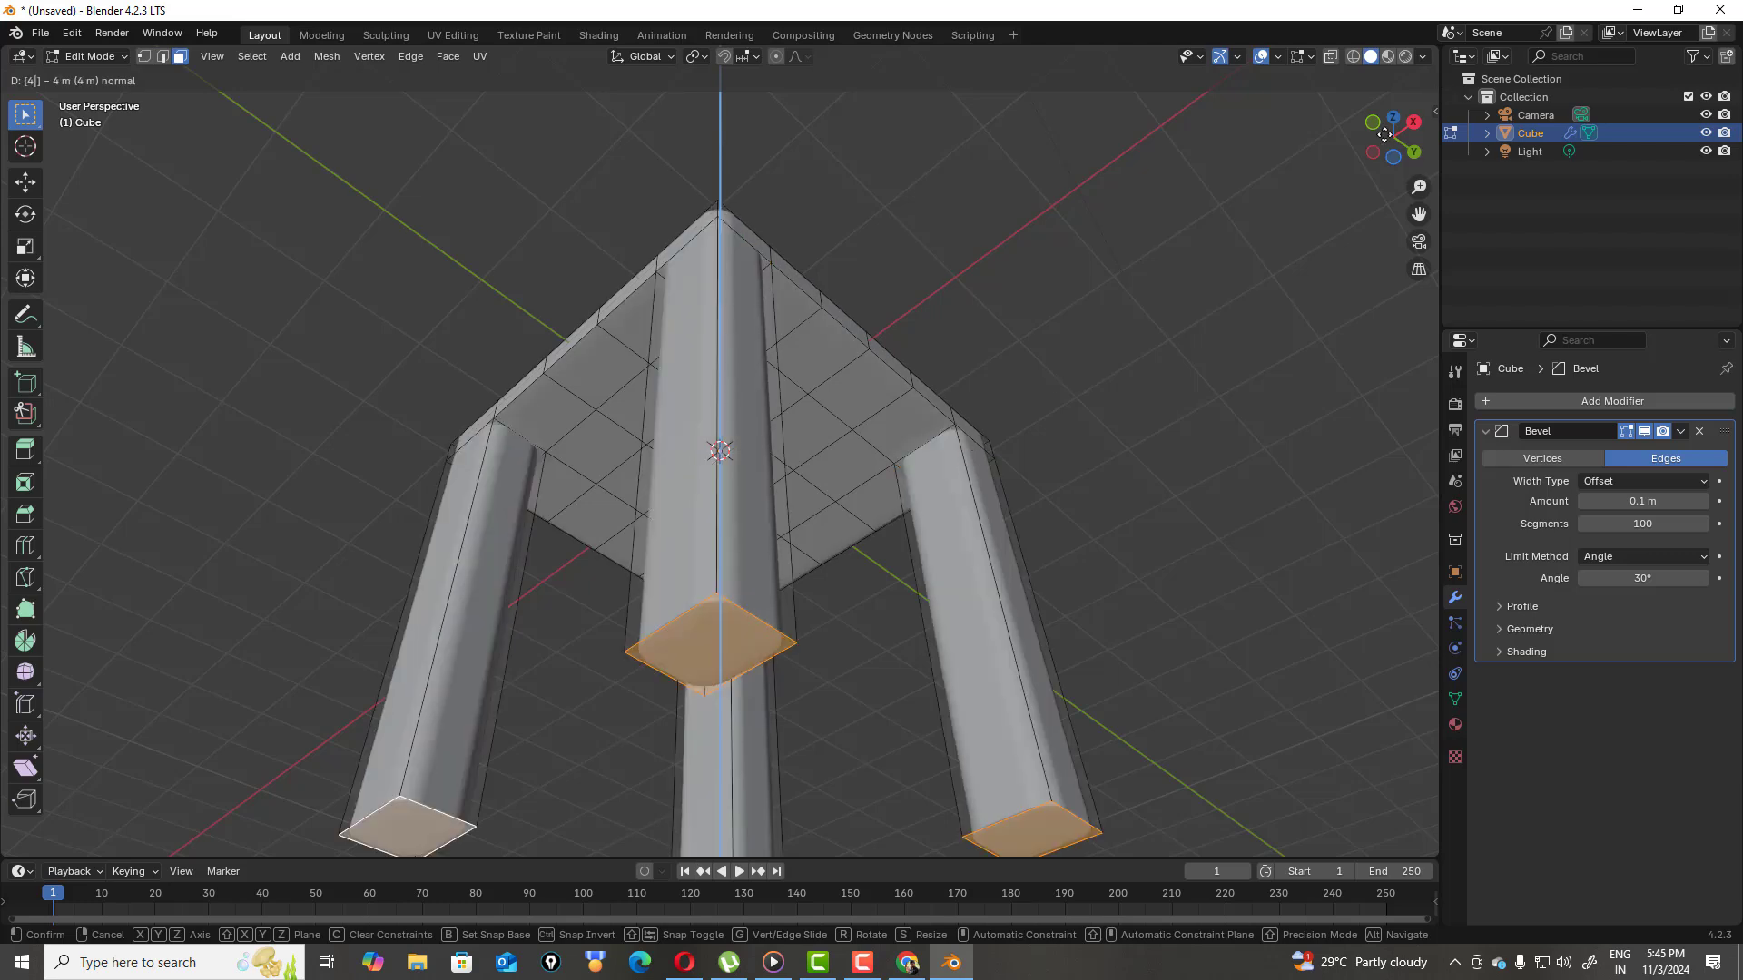
key("Return")
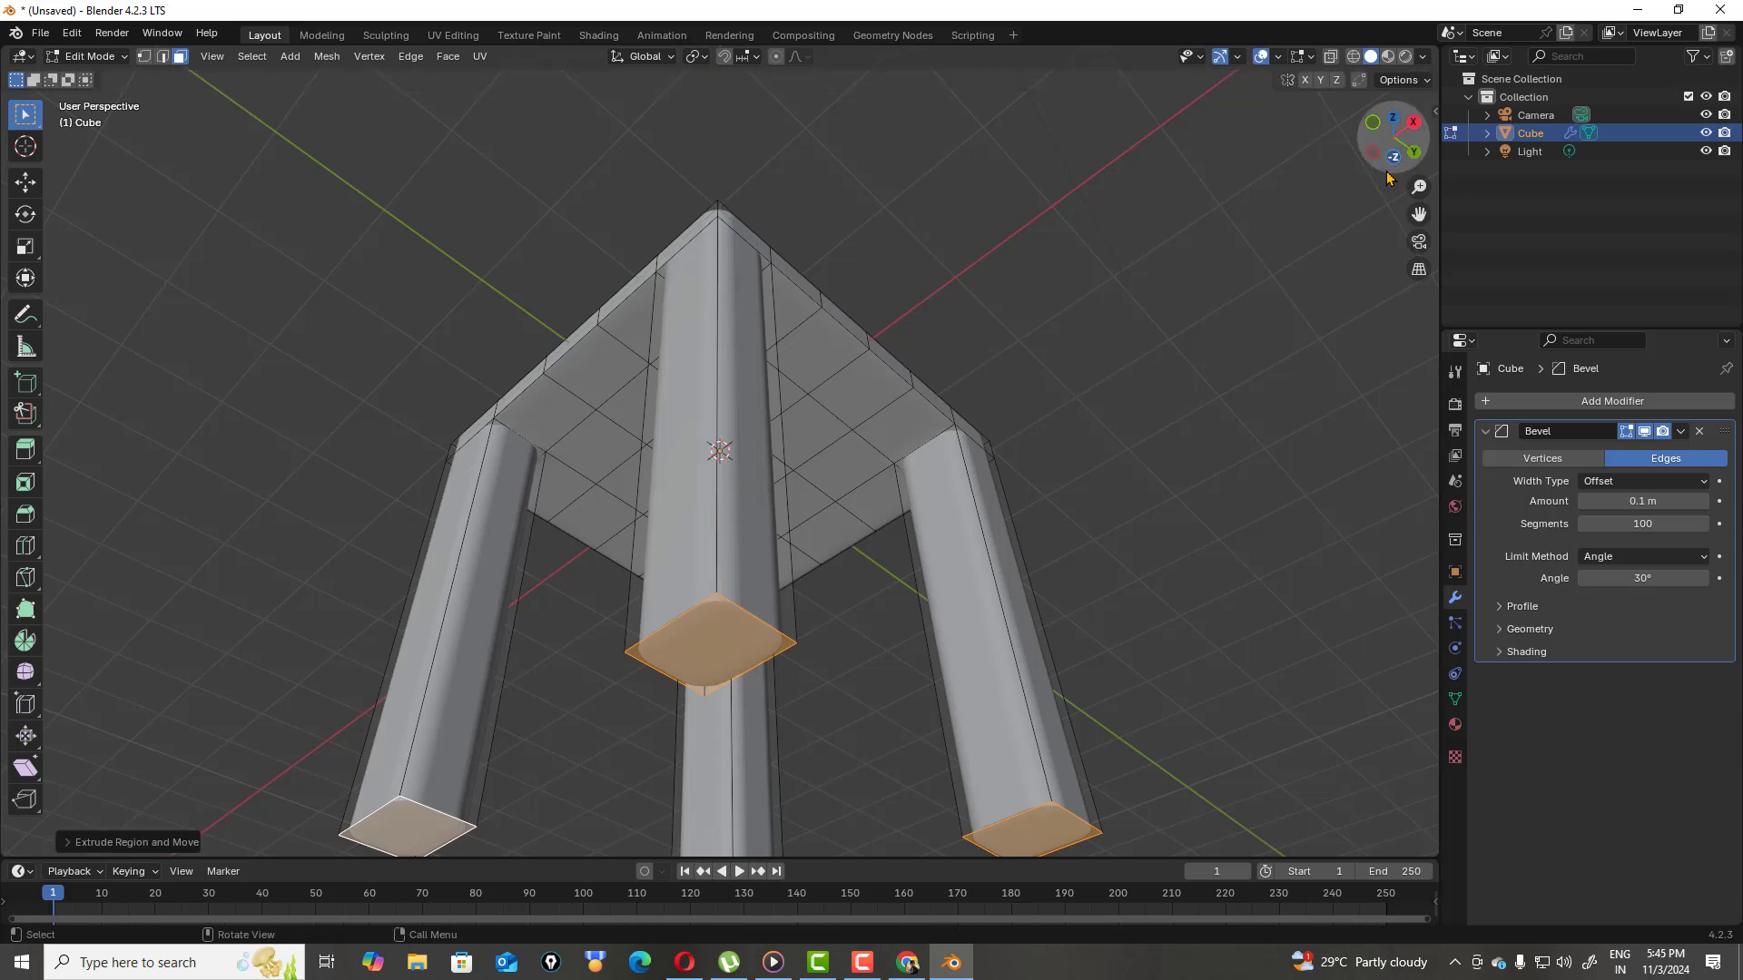
left_click_drag(1392, 148, 1496, 223)
scroll(910, 424, "up", 1)
scroll(911, 424, "down", 4)
scroll(910, 424, "up", 2)
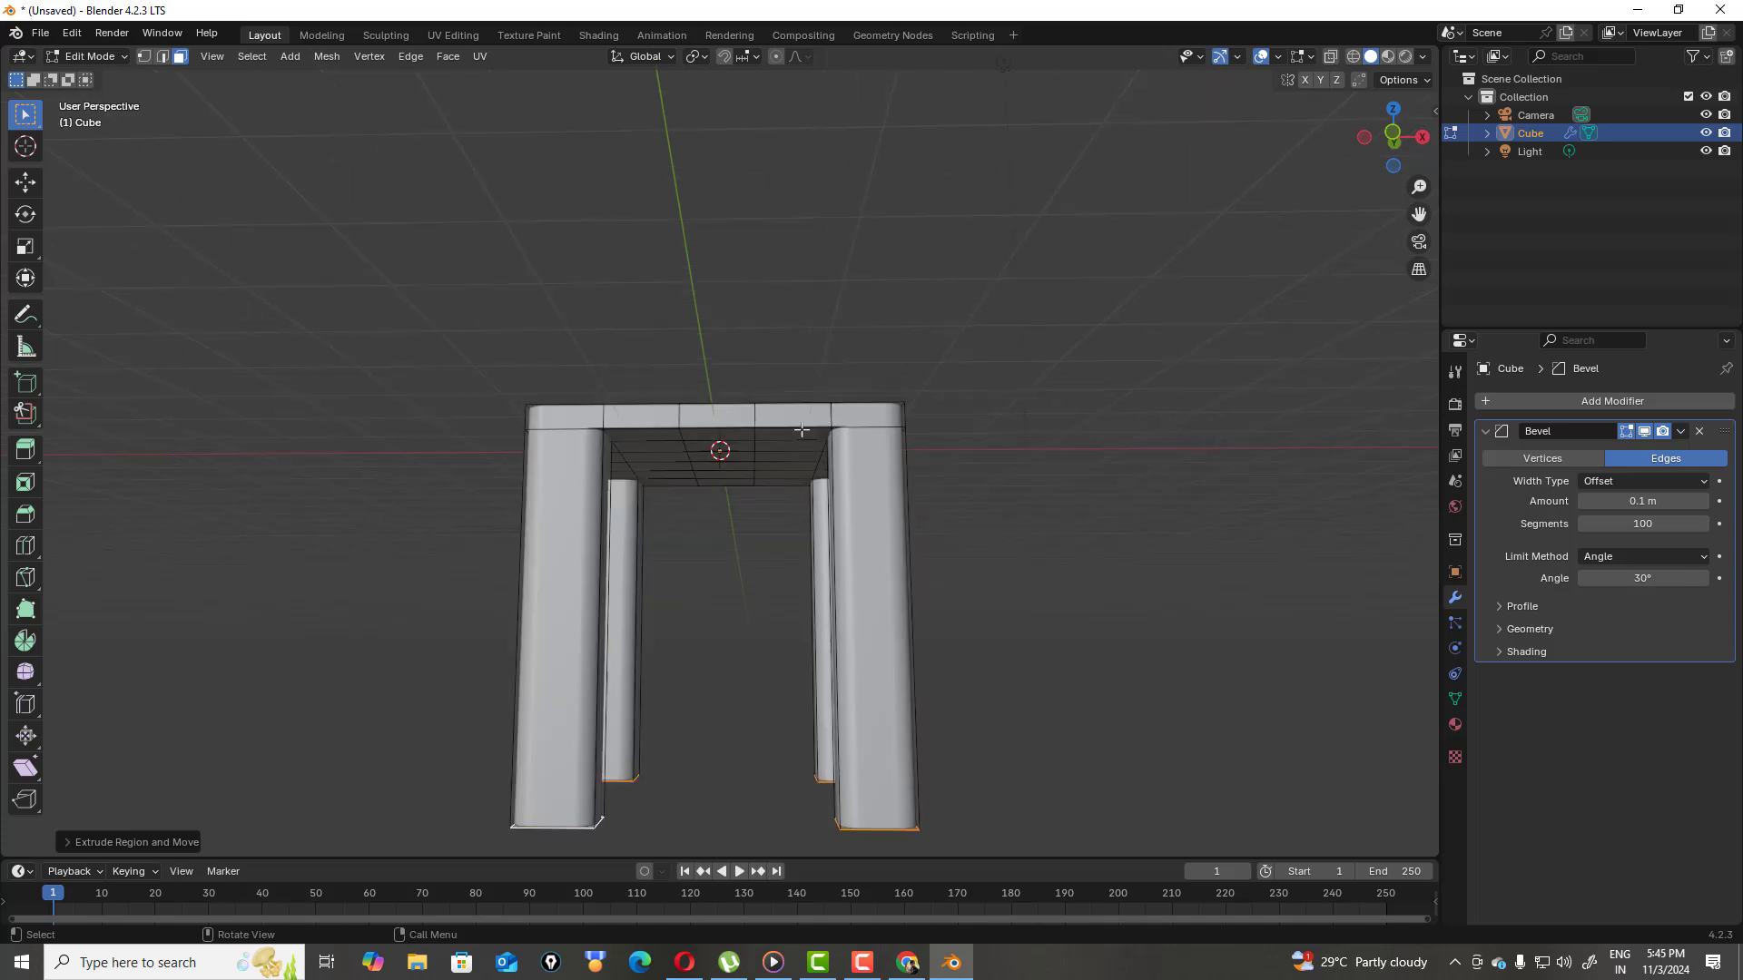
Extrude the two rear corner faces on the seat's top side 3 m upward as backrest posts
left_click_drag(1392, 136, 1435, 221)
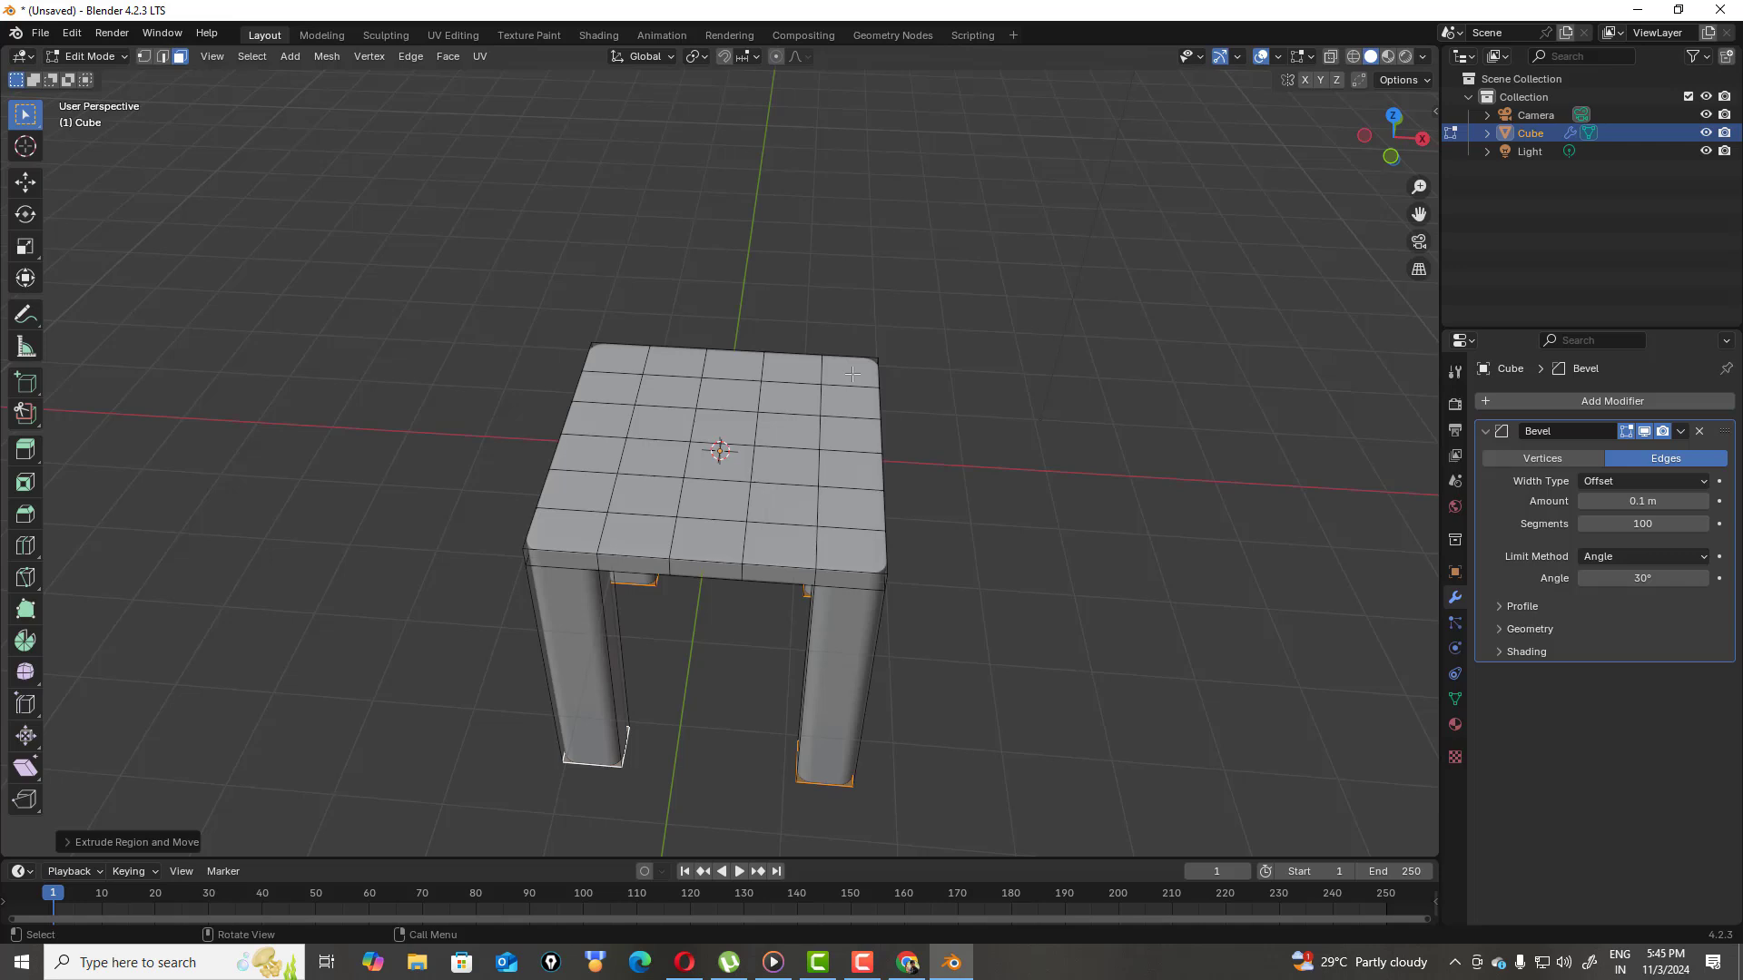
left_click(325, 220)
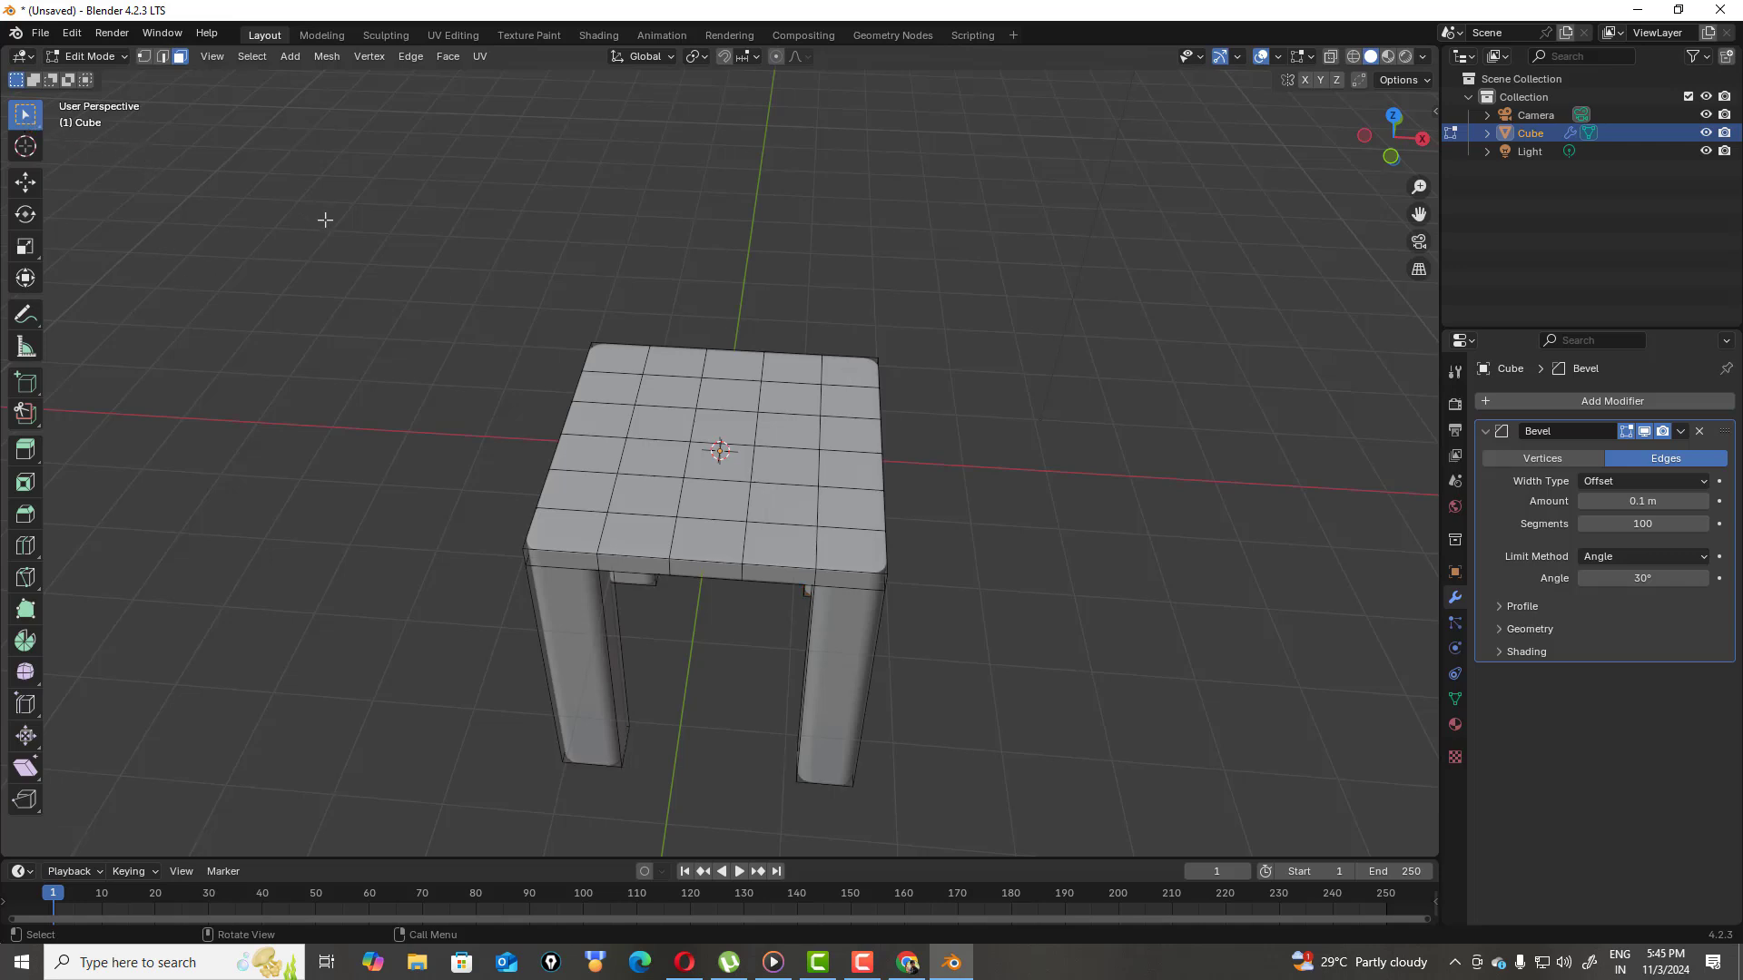
left_click(860, 377)
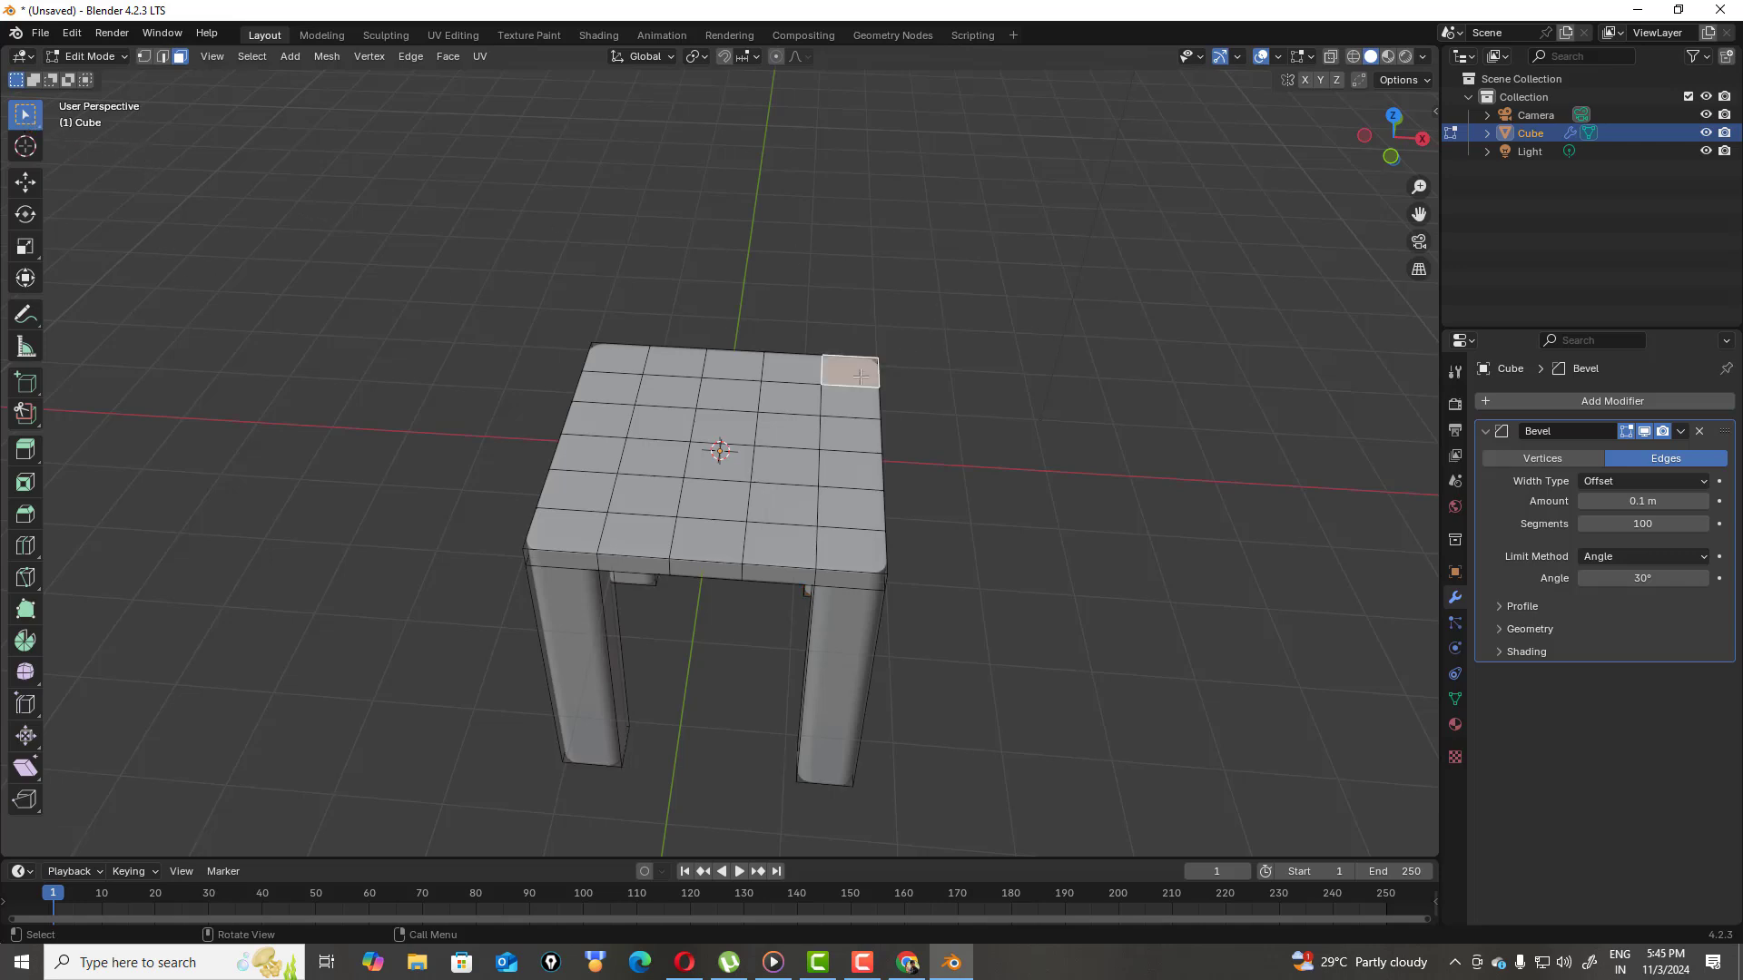
left_click(623, 360, "shift")
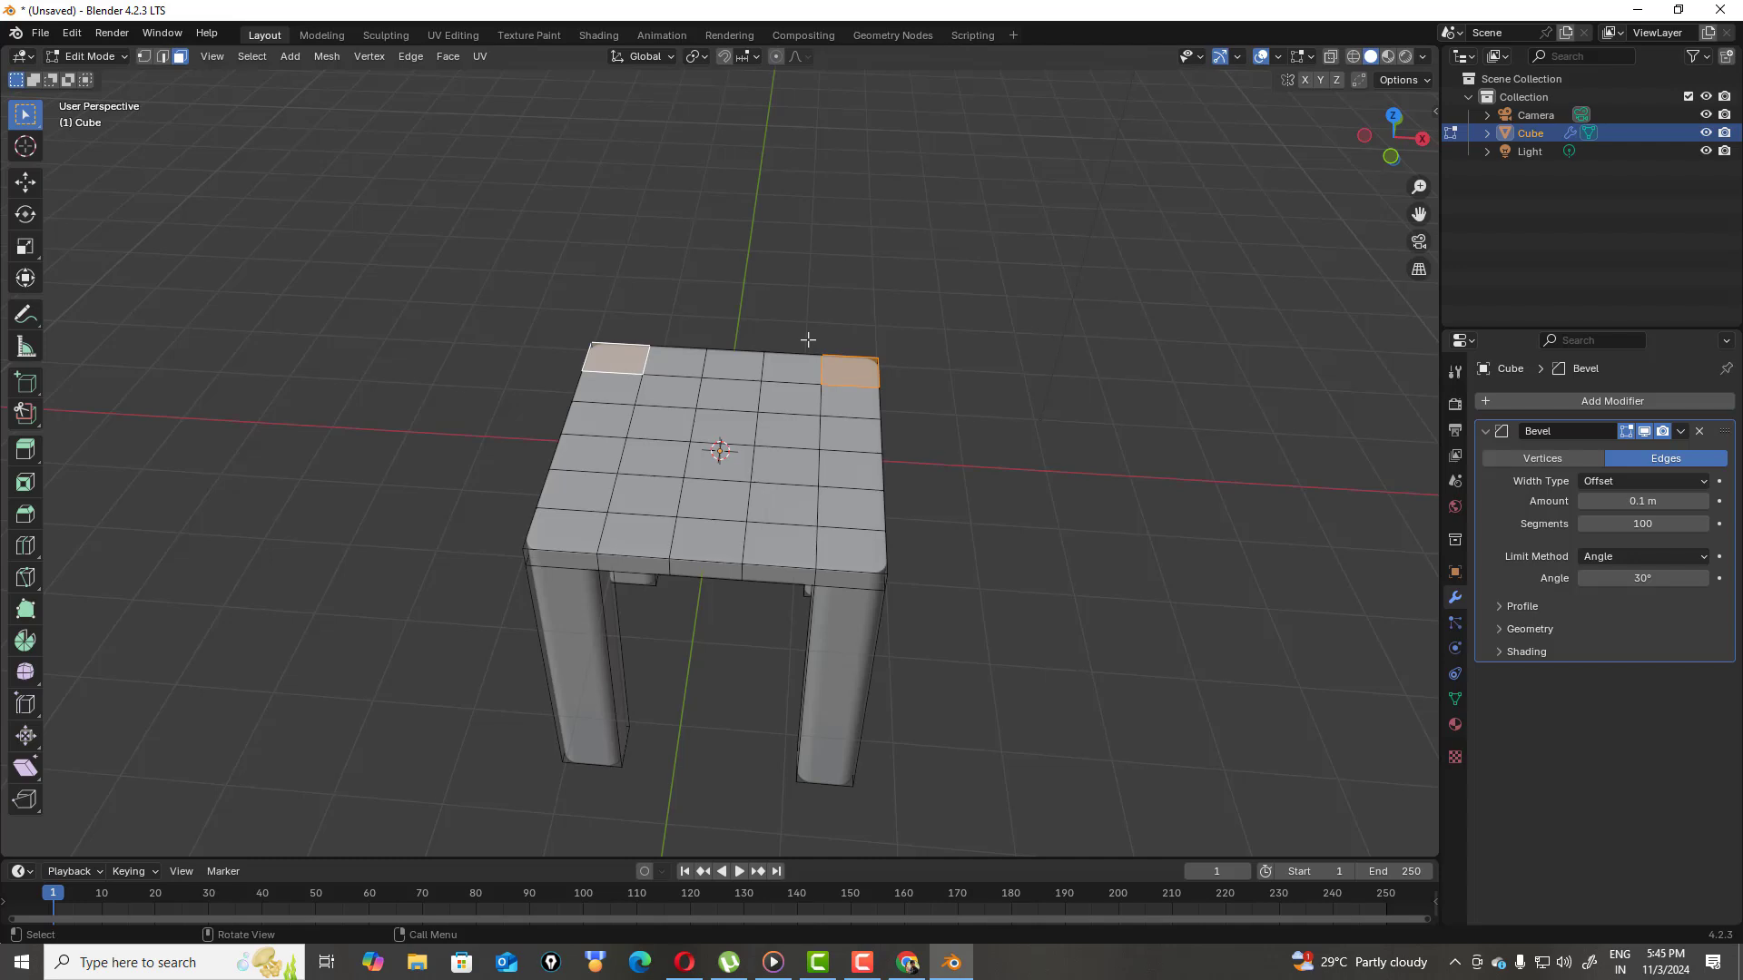
key("e")
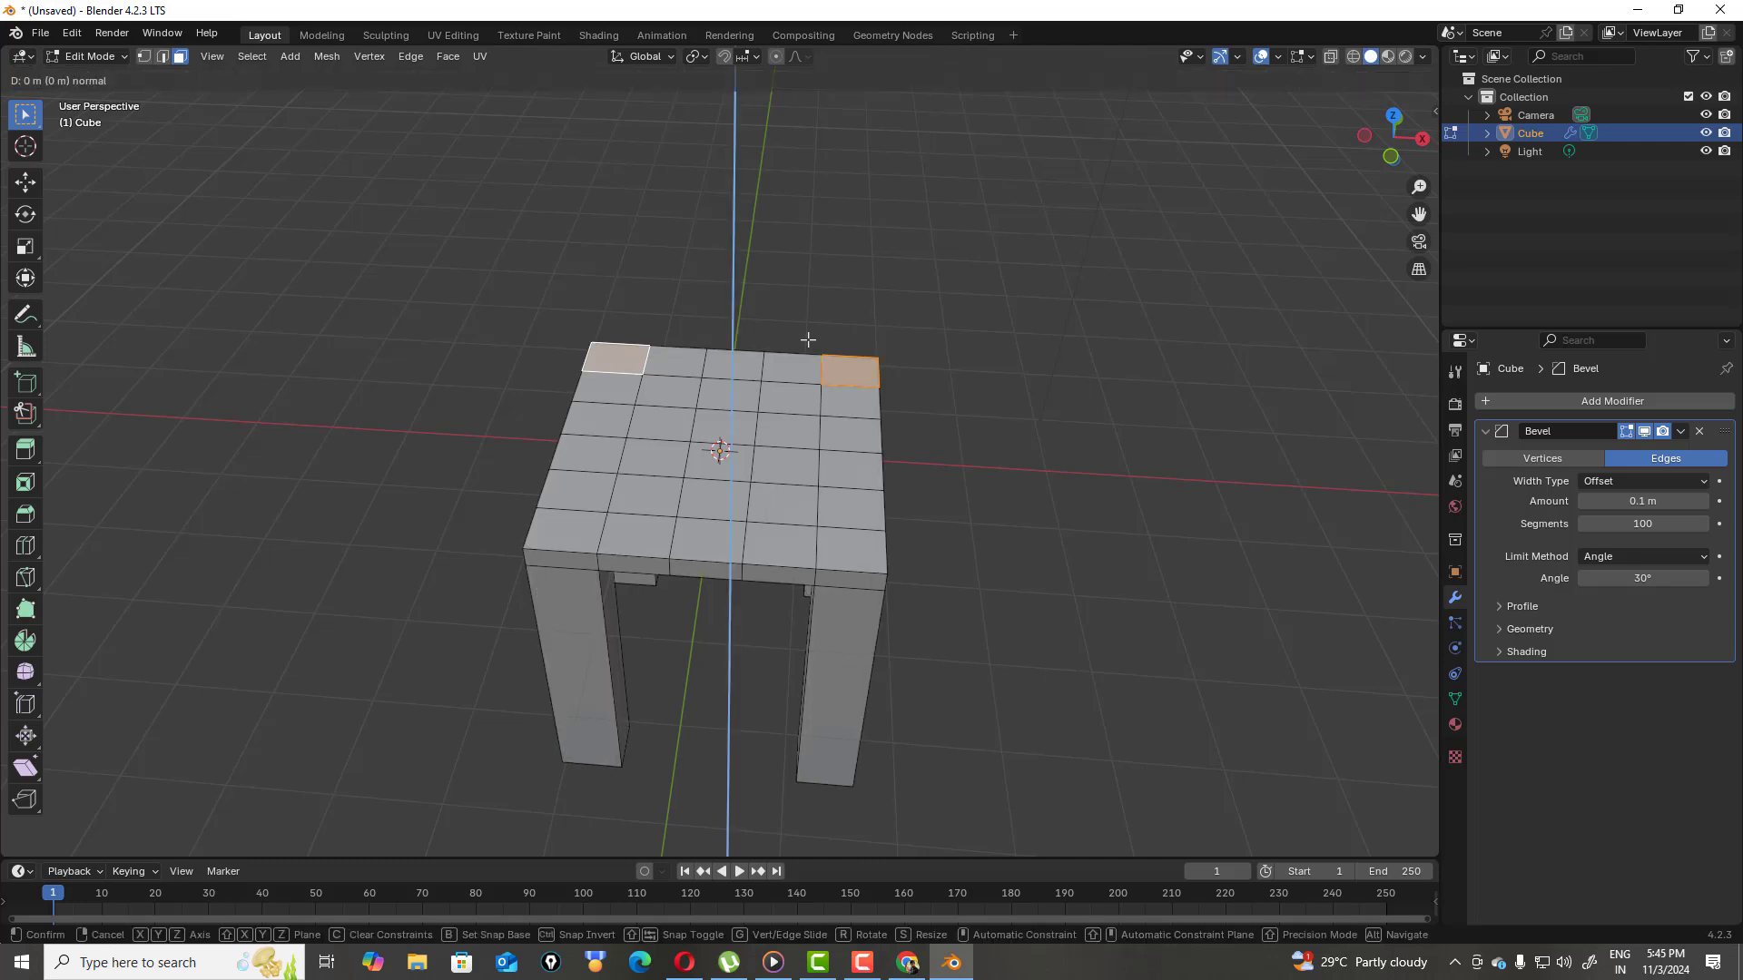
type("3")
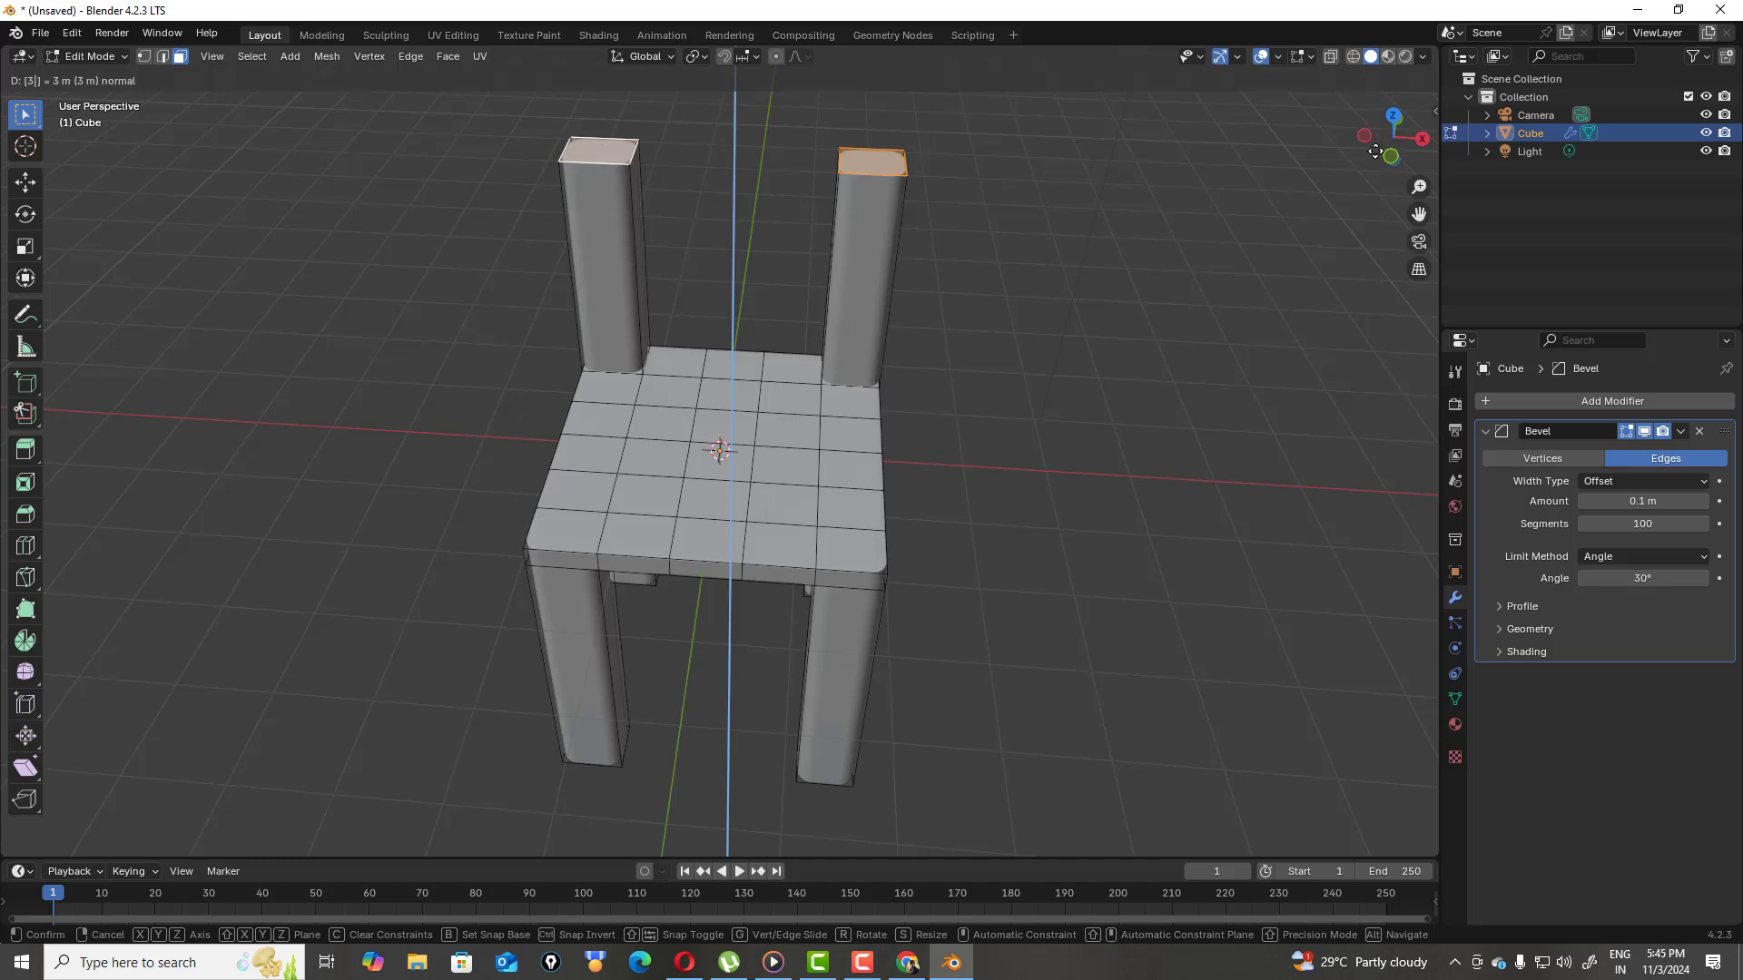
left_click(30, 113)
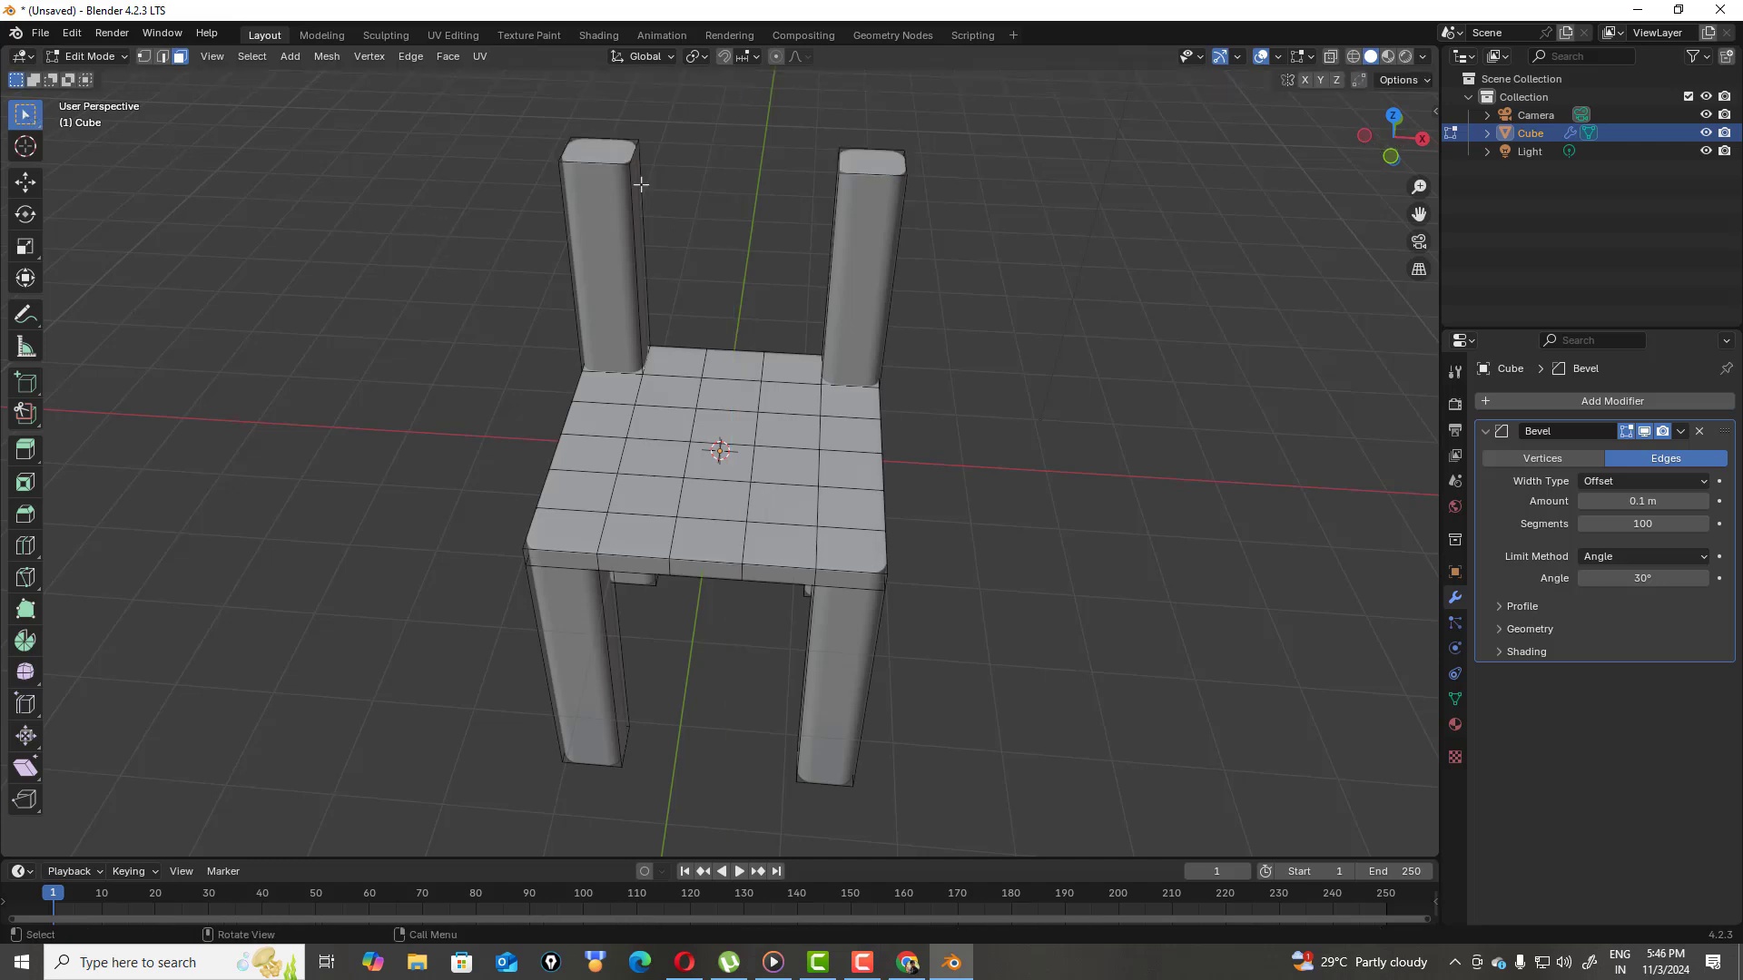
Extrude the top faces of both backrest posts upward by about another 0.5 m
left_click(872, 164)
left_click(604, 148, "shift")
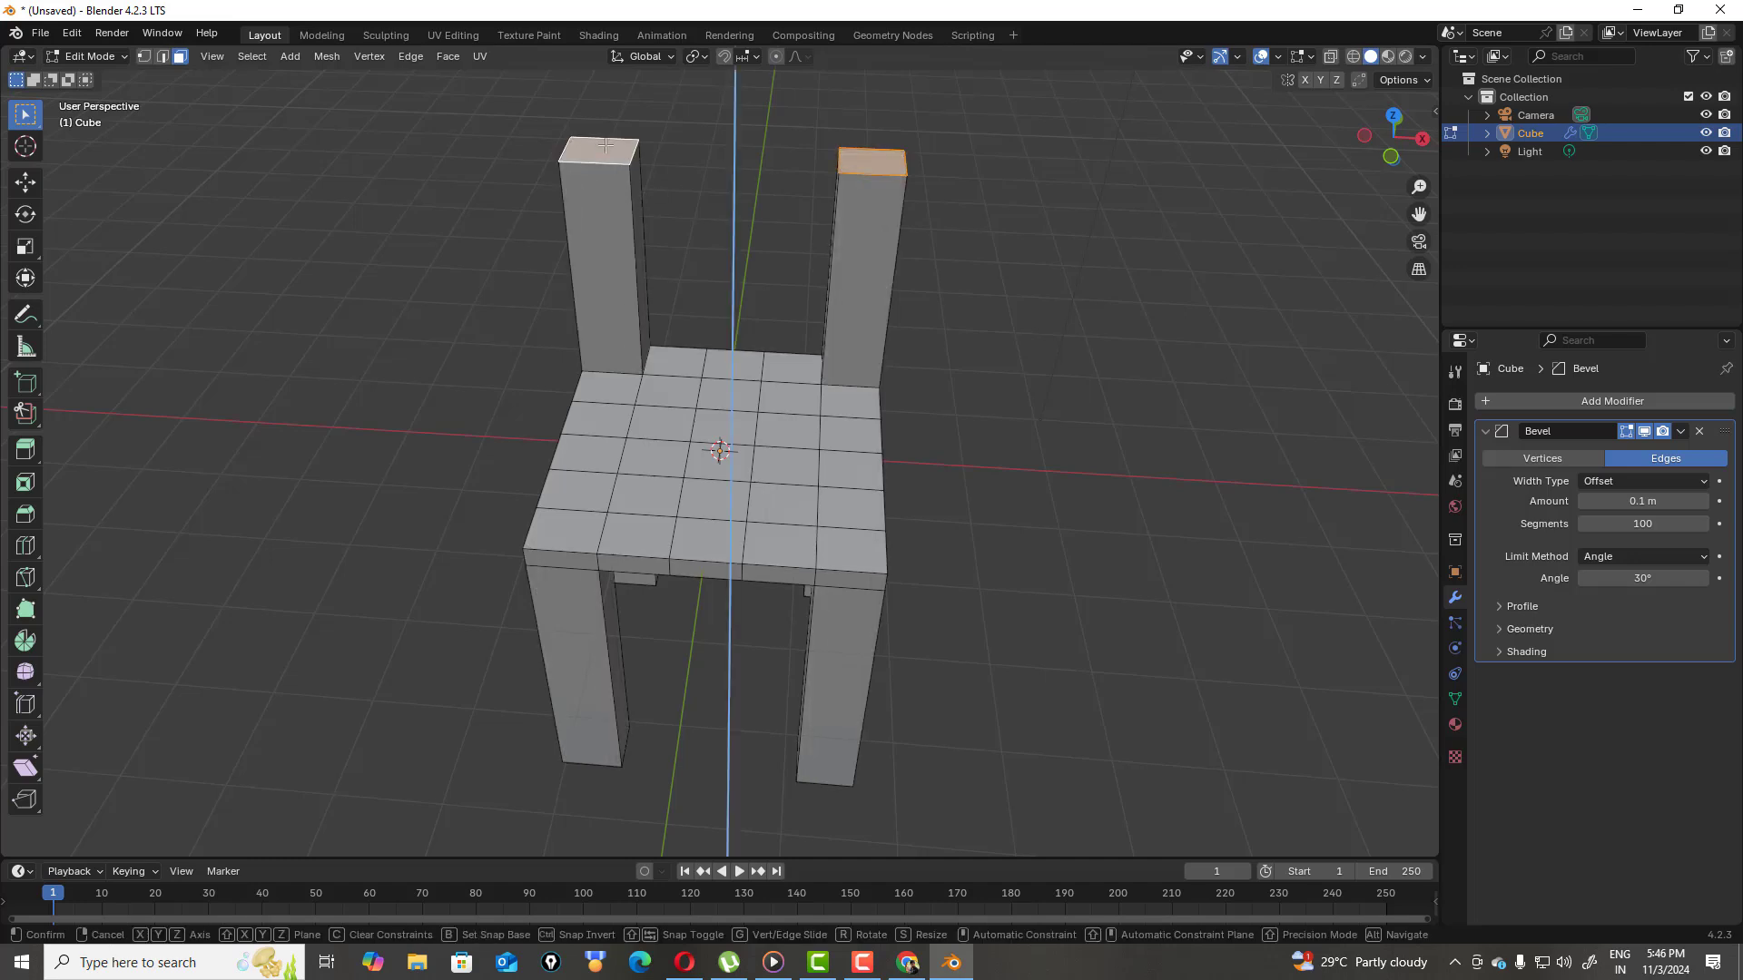
key("e")
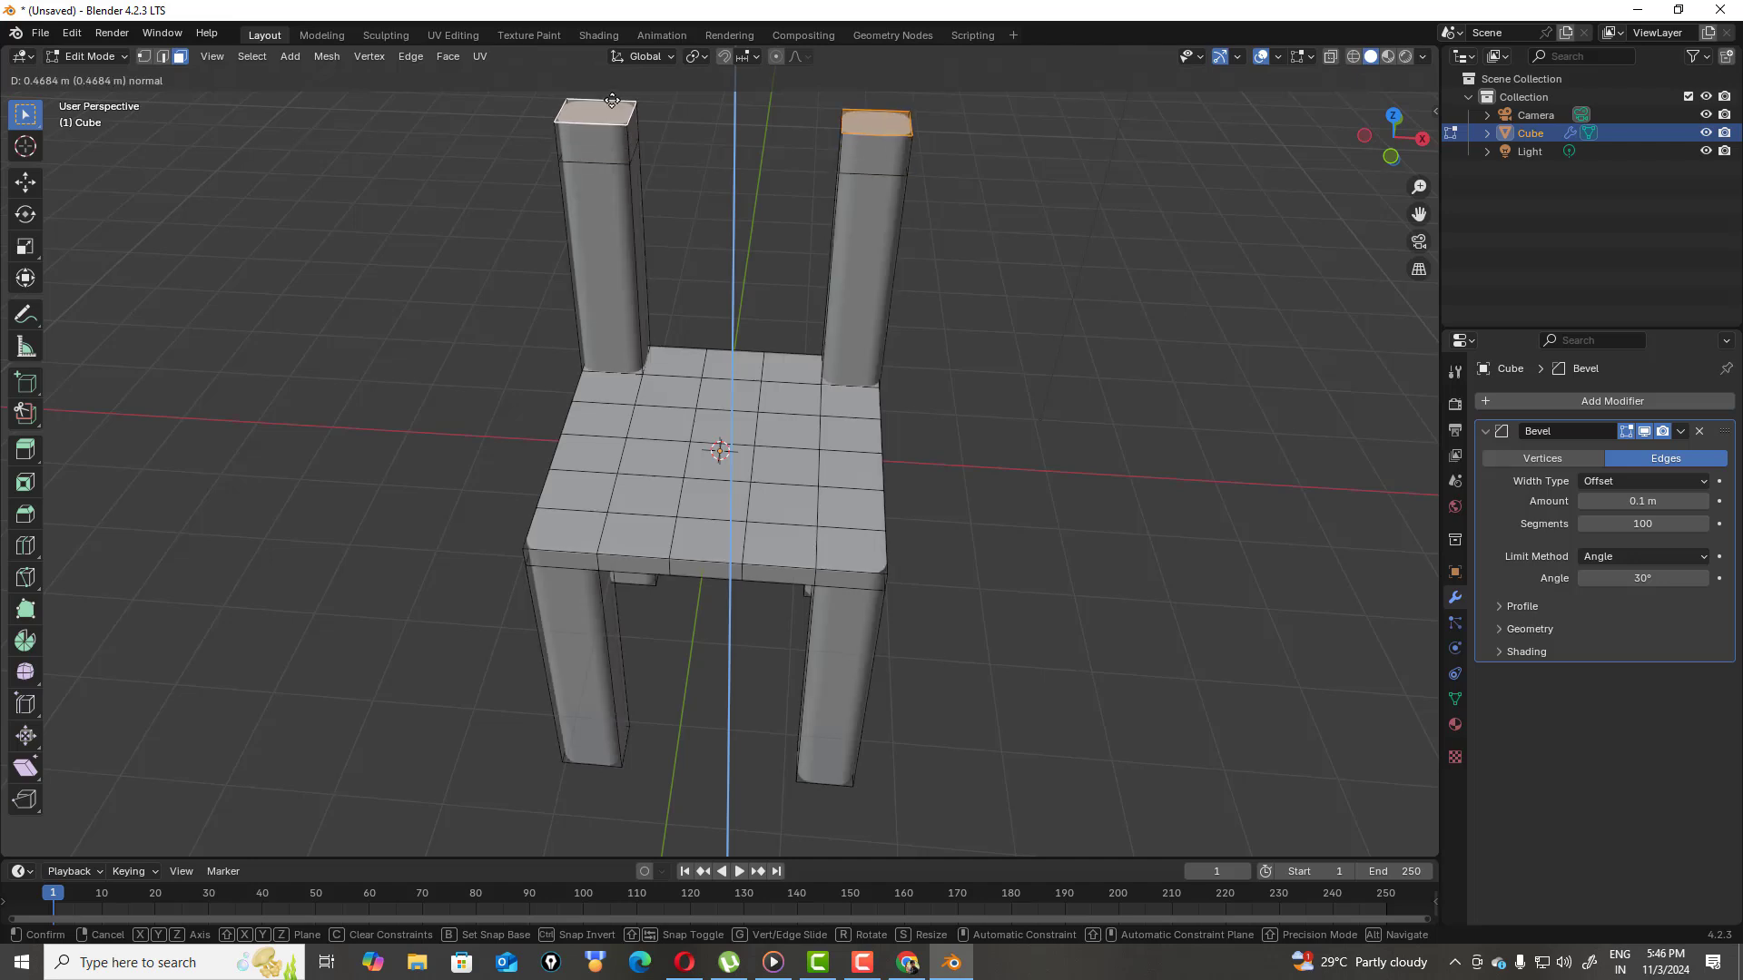
left_click(615, 102)
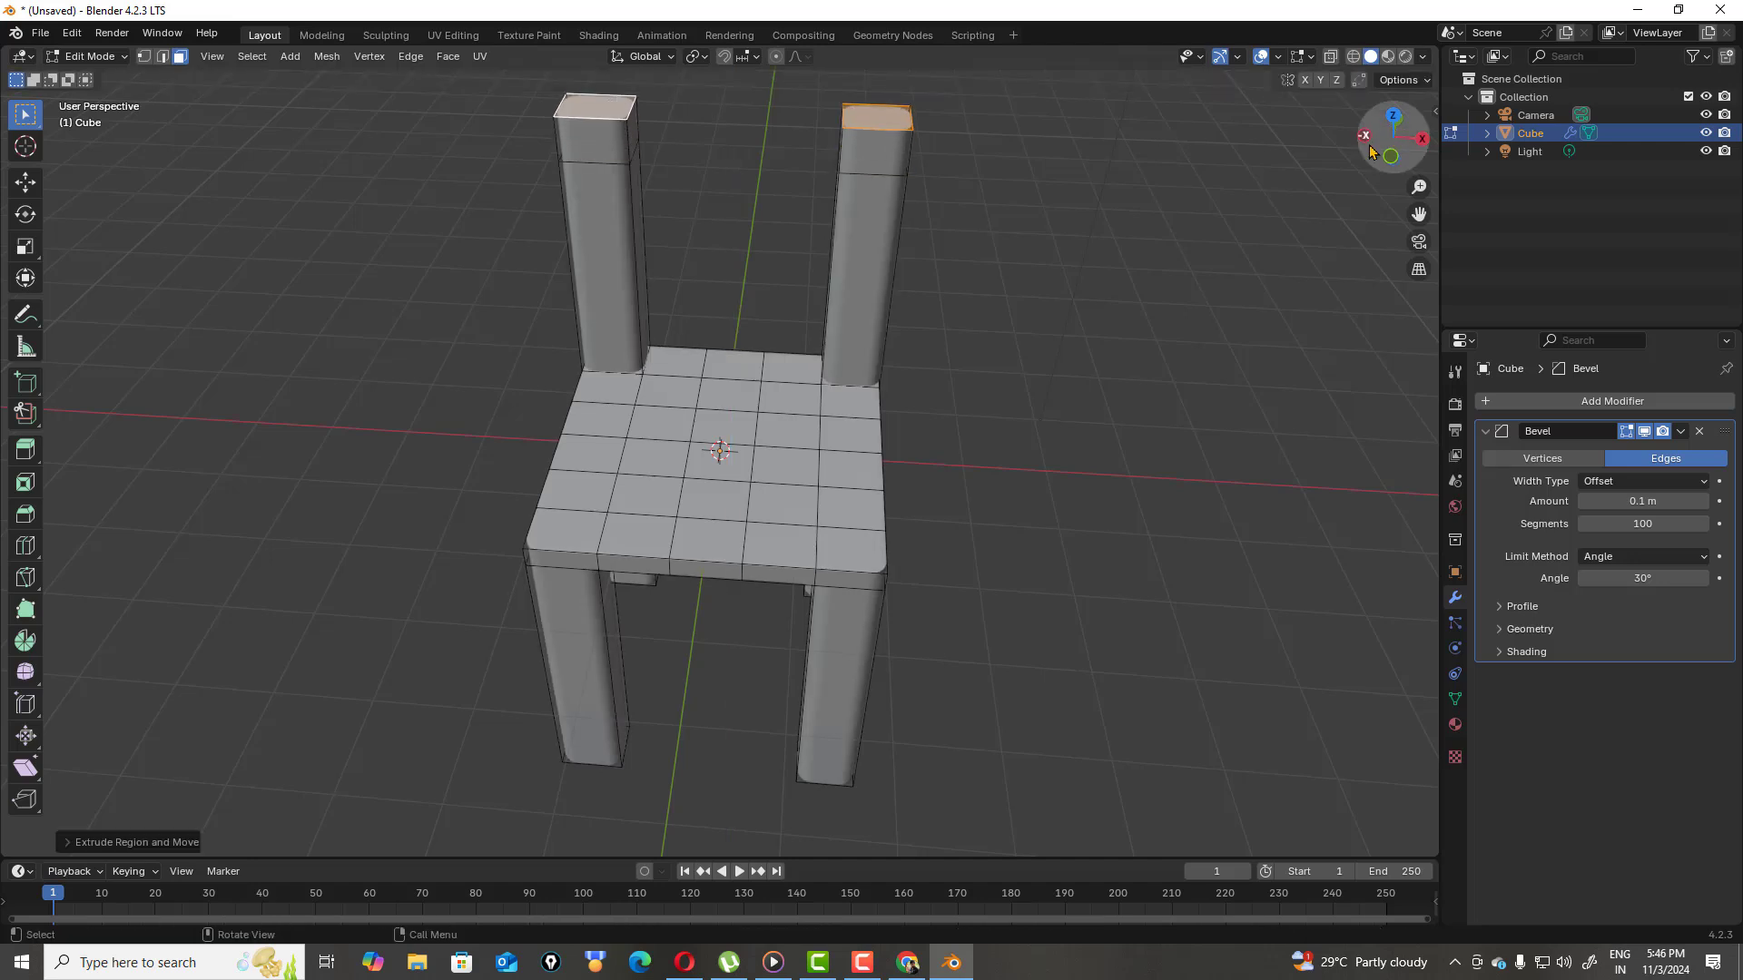
Bridge the facing inner faces of the two backrest posts' top blocks to form the chair's top rail
left_click_drag(1372, 127, 1298, 134)
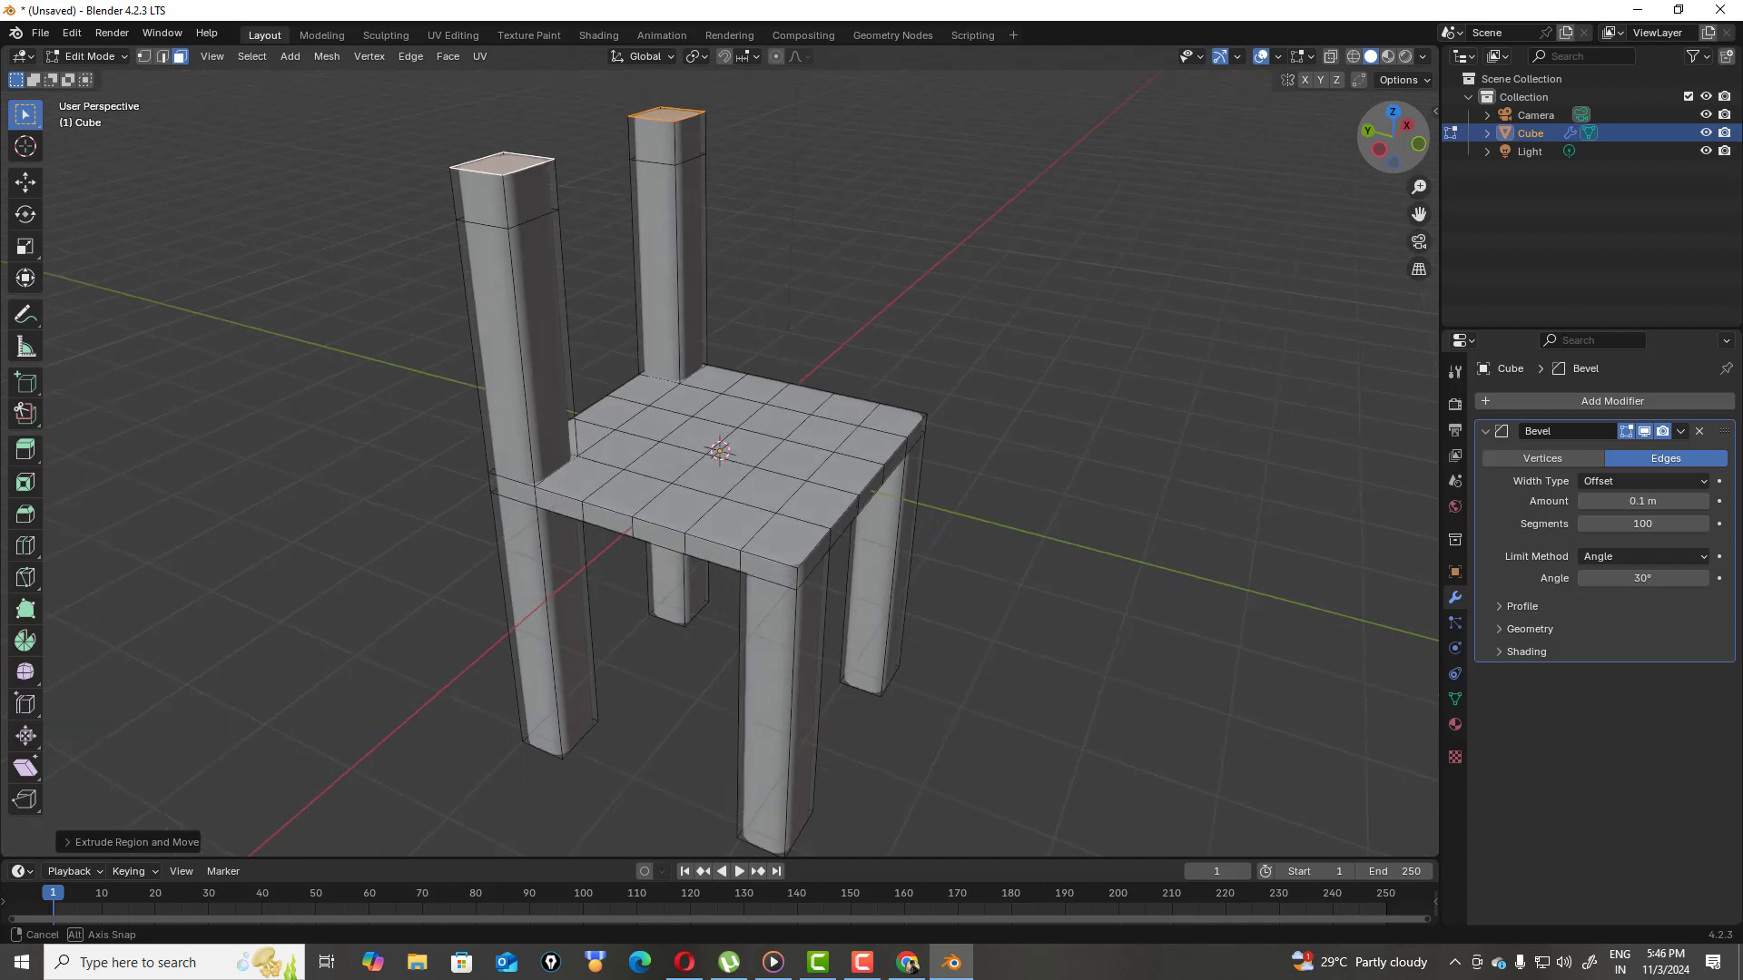
left_click(658, 145)
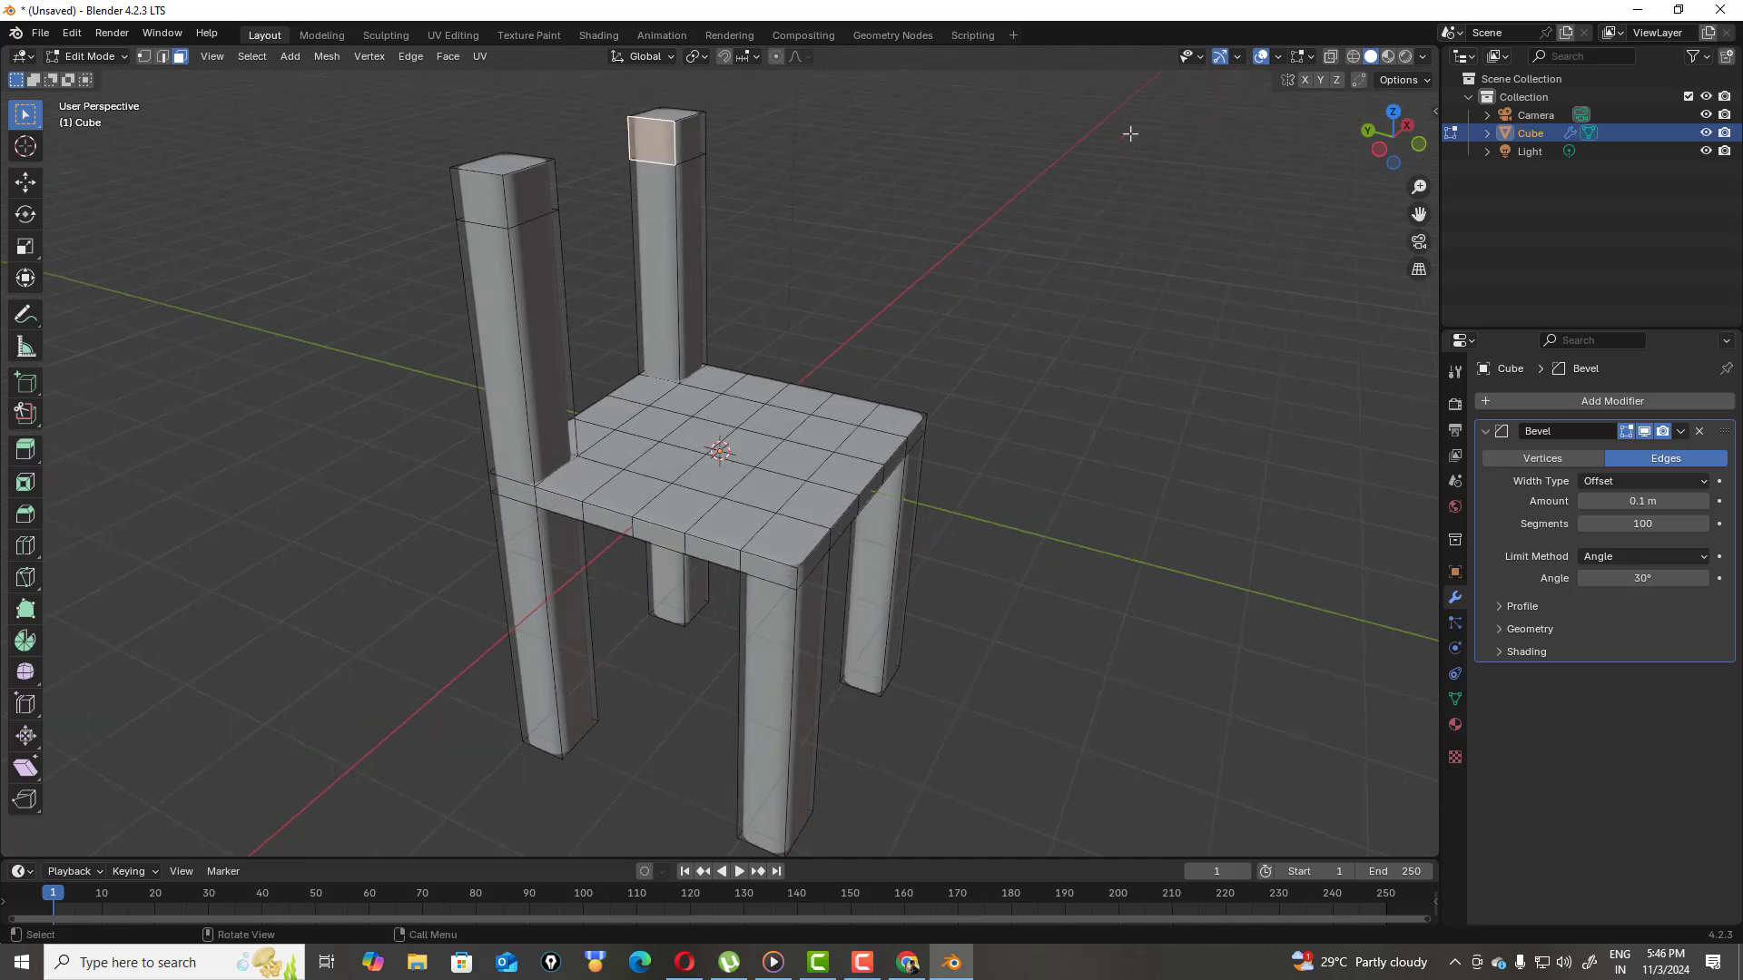
left_click_drag(1401, 166, 1153, 228)
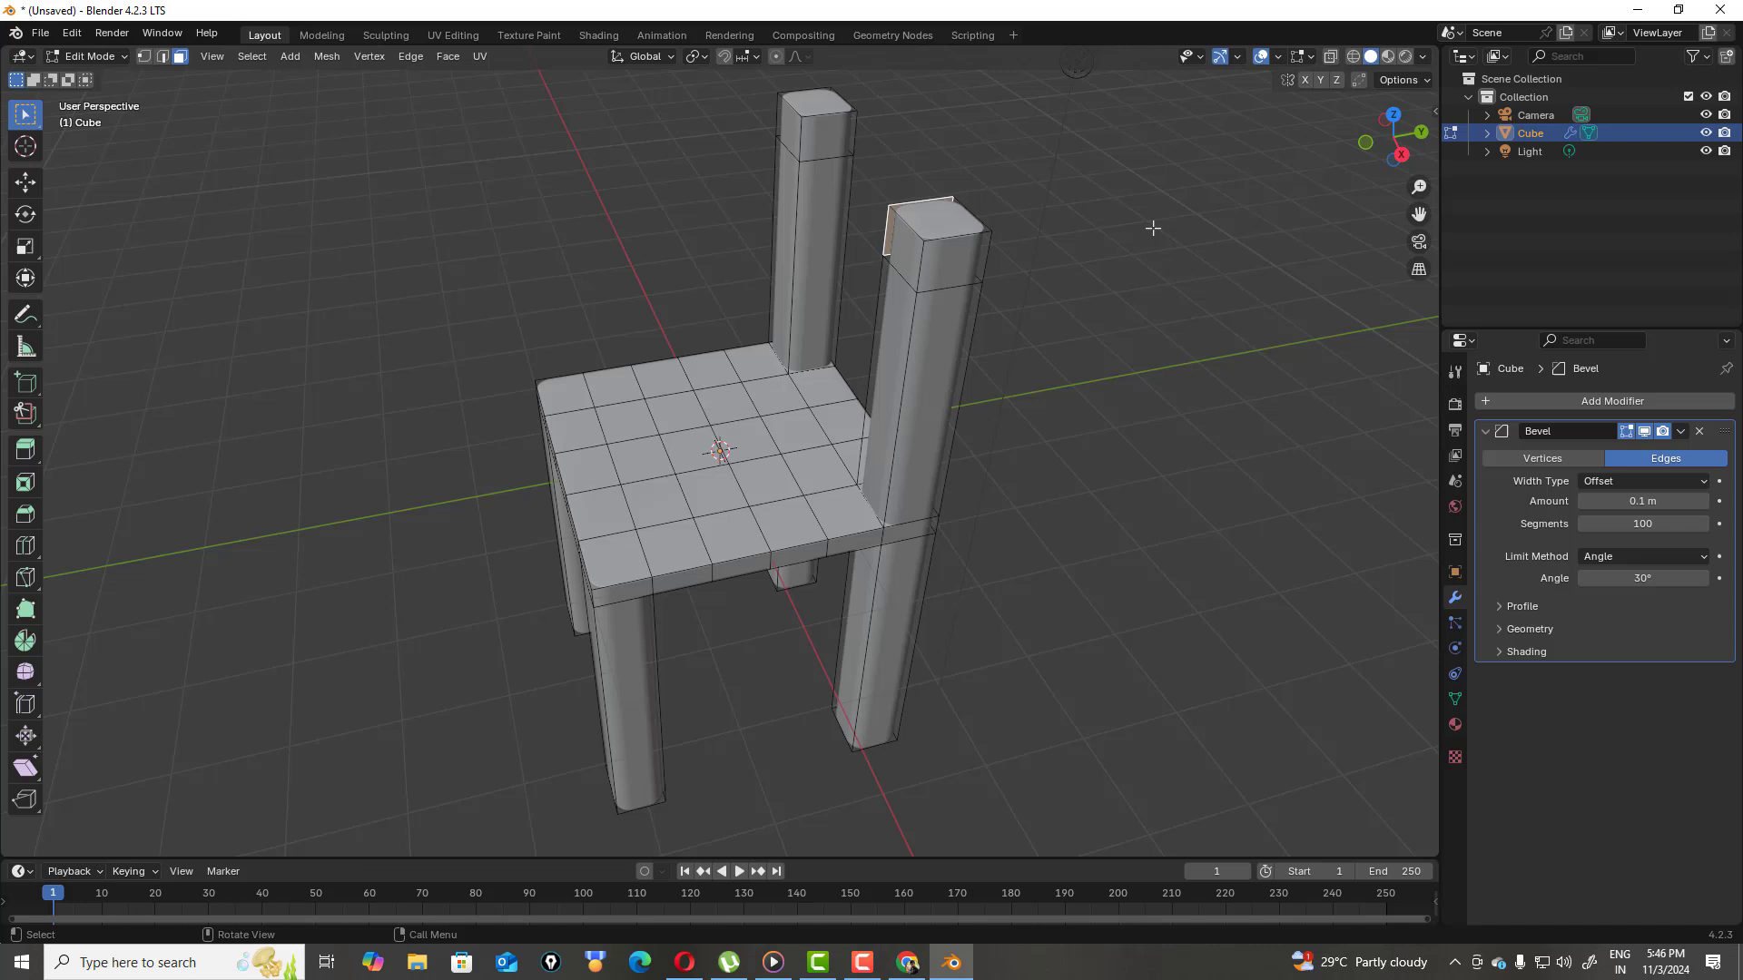
left_click(824, 149, "shift")
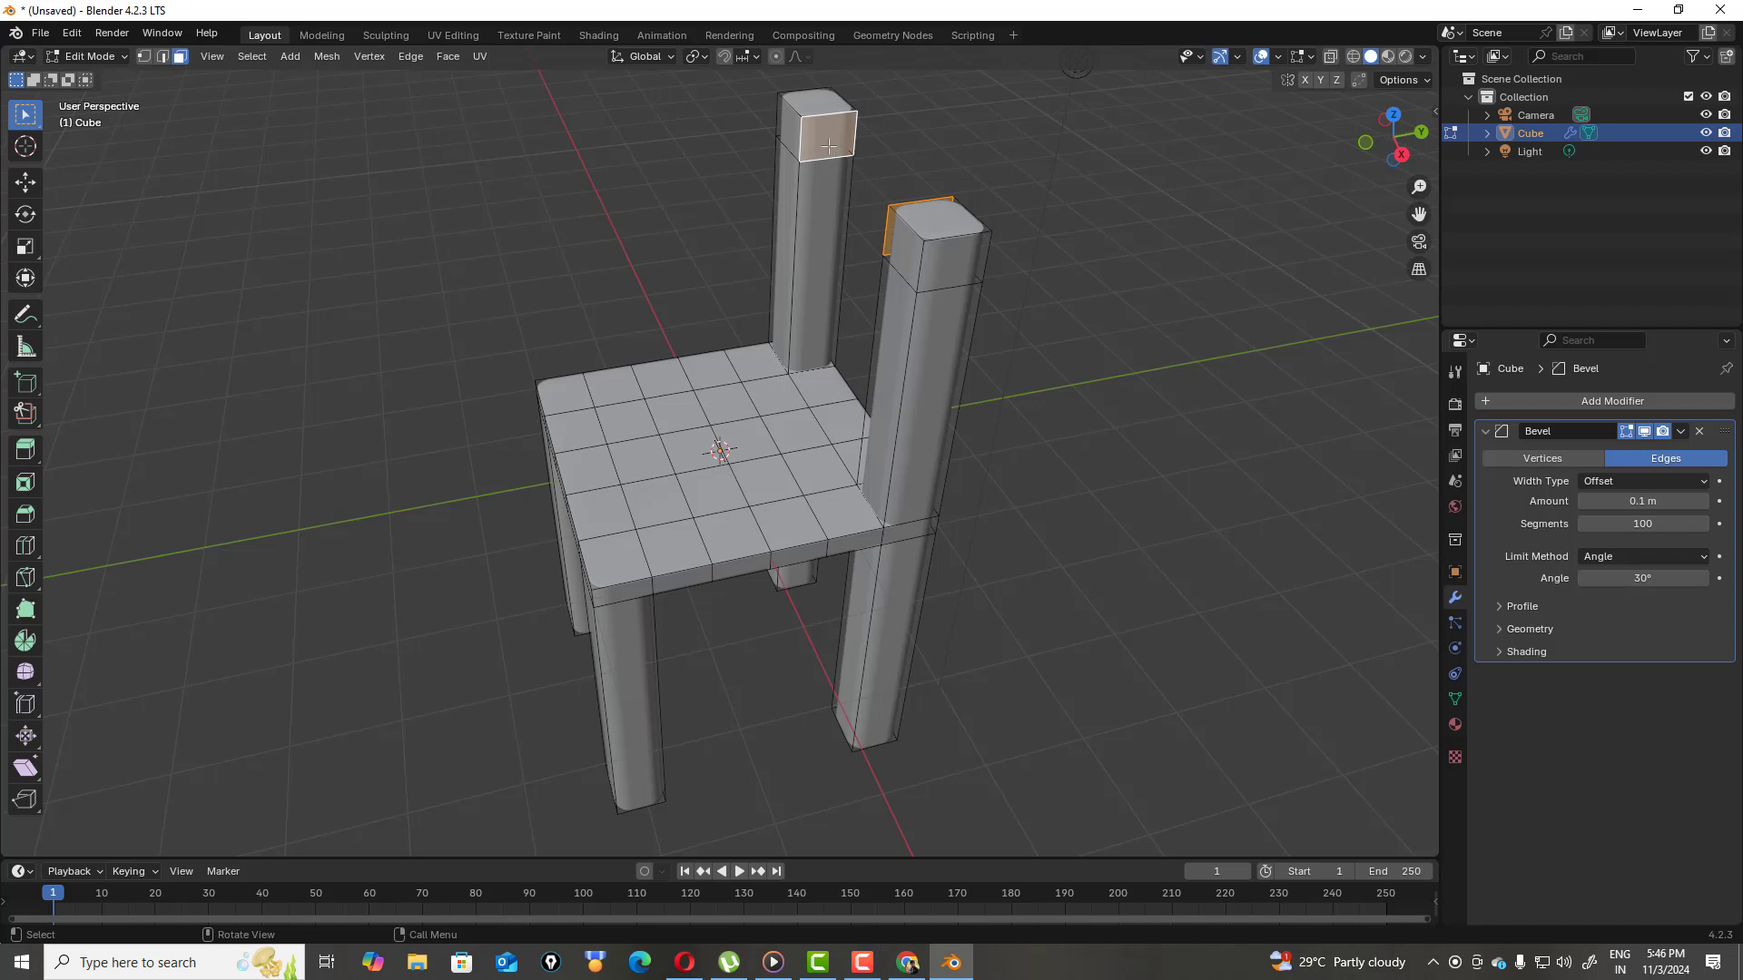
key("e")
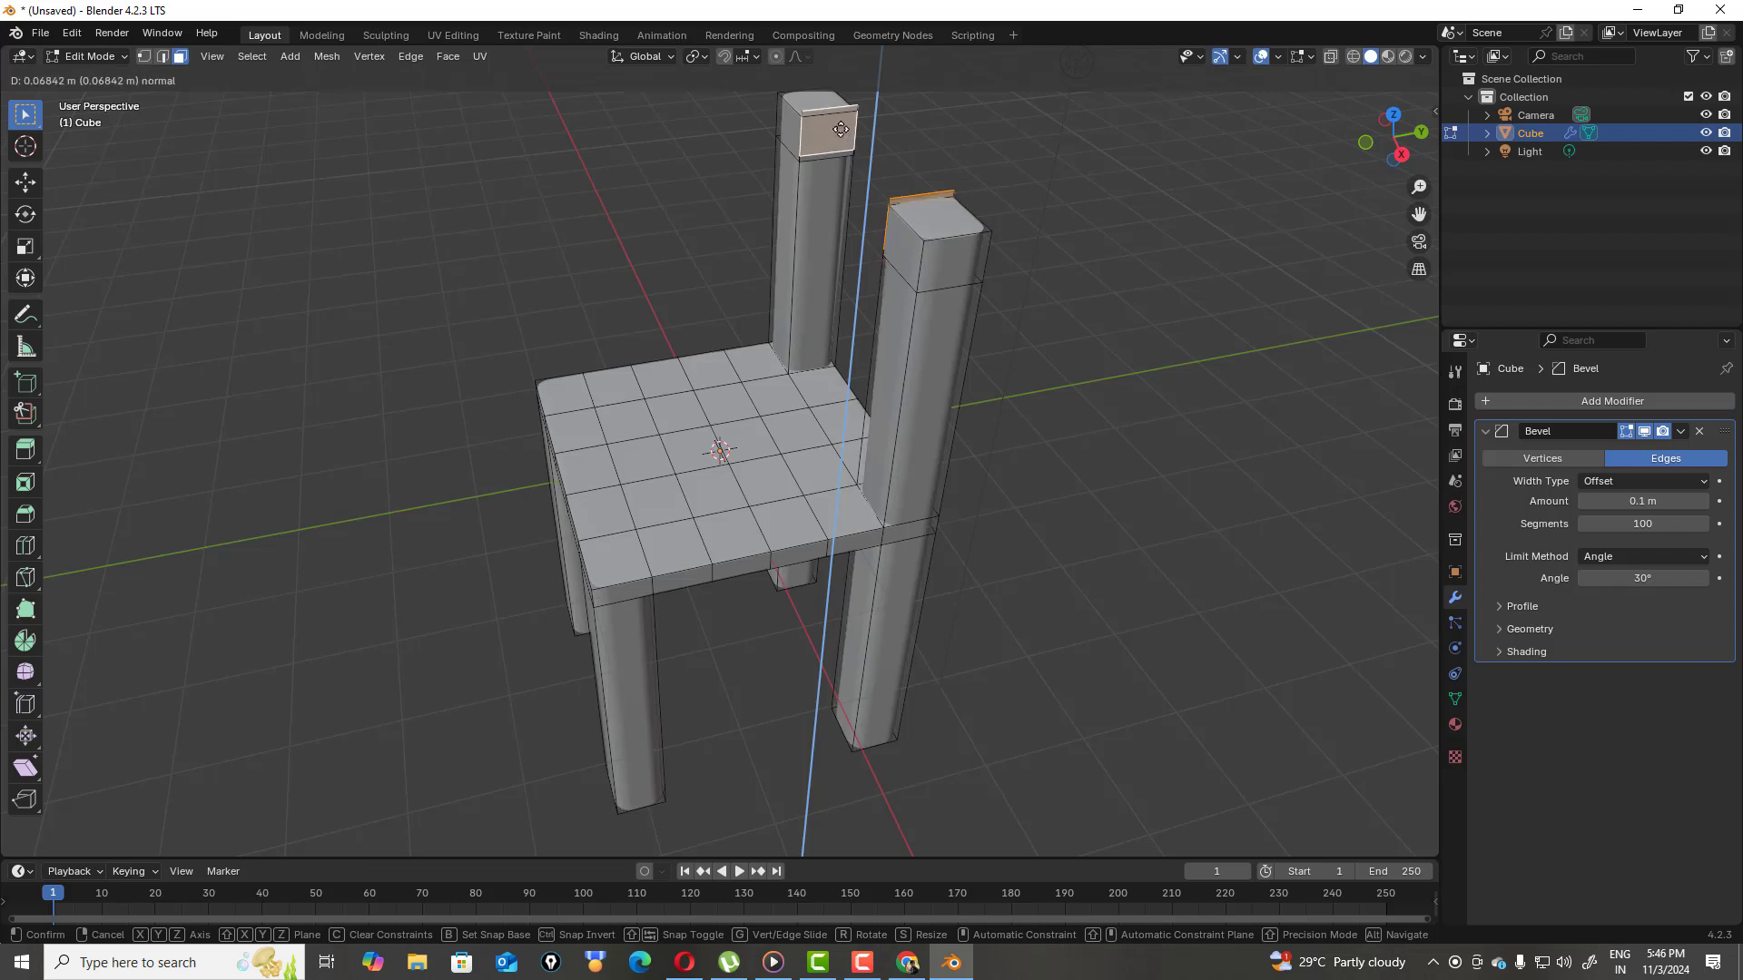
right_click(841, 145)
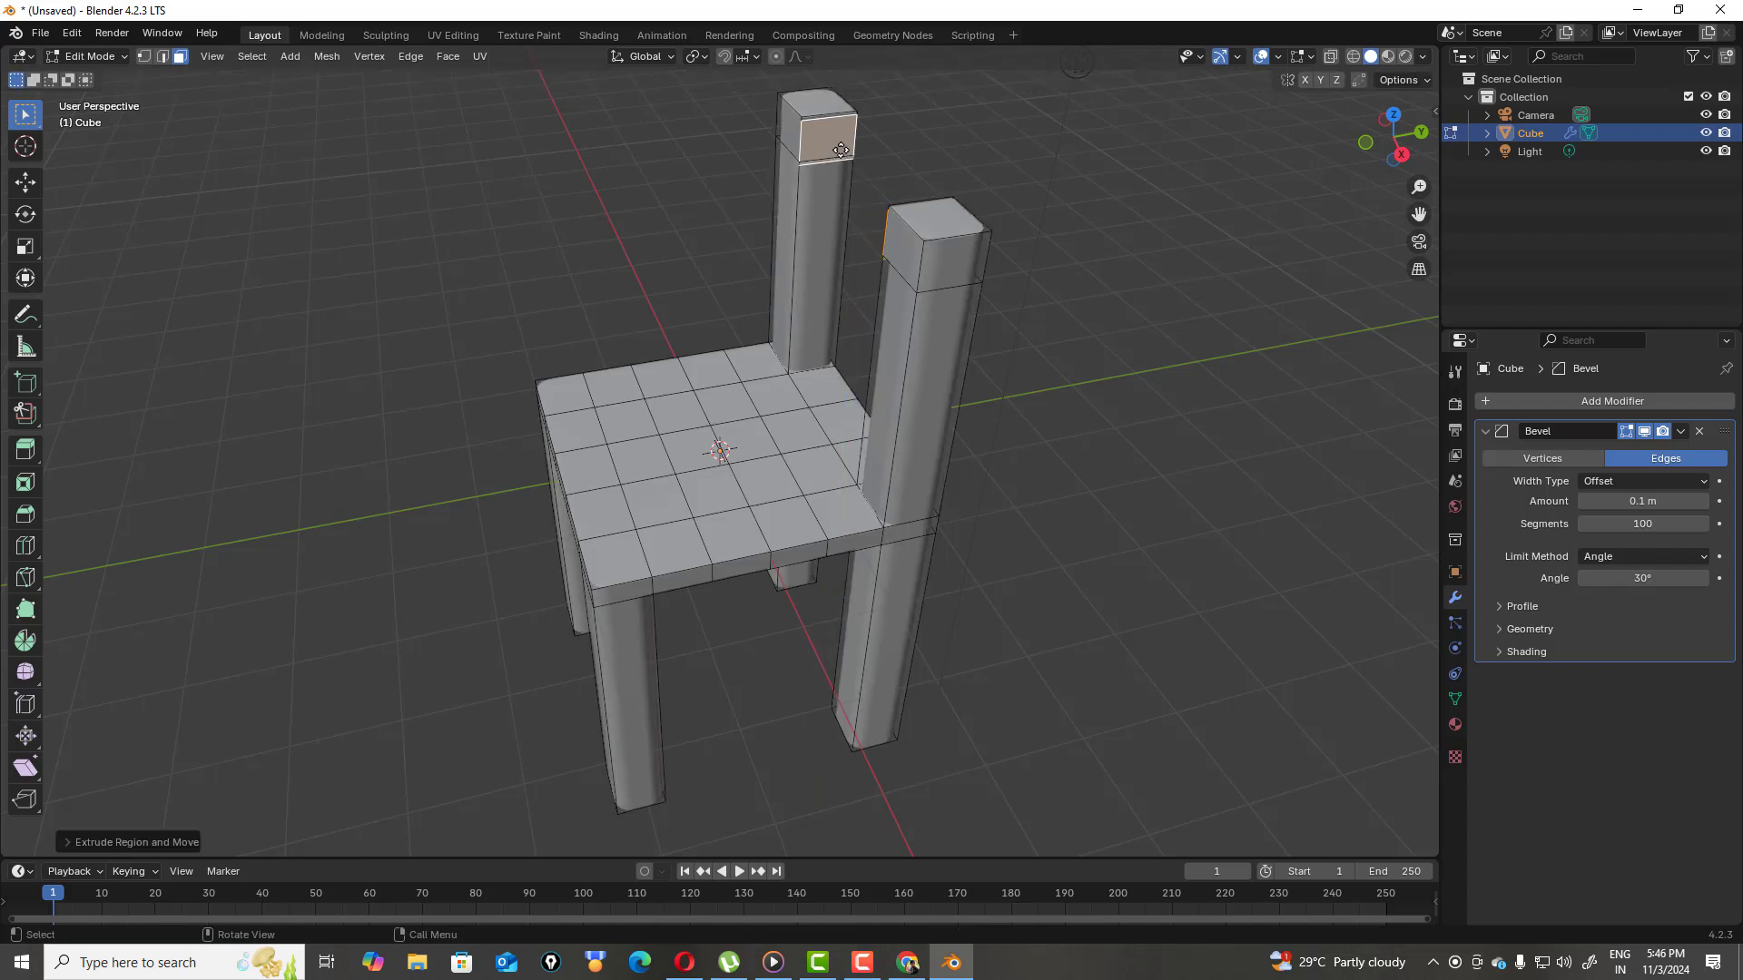
middle_click_drag(840, 150, 833, 150)
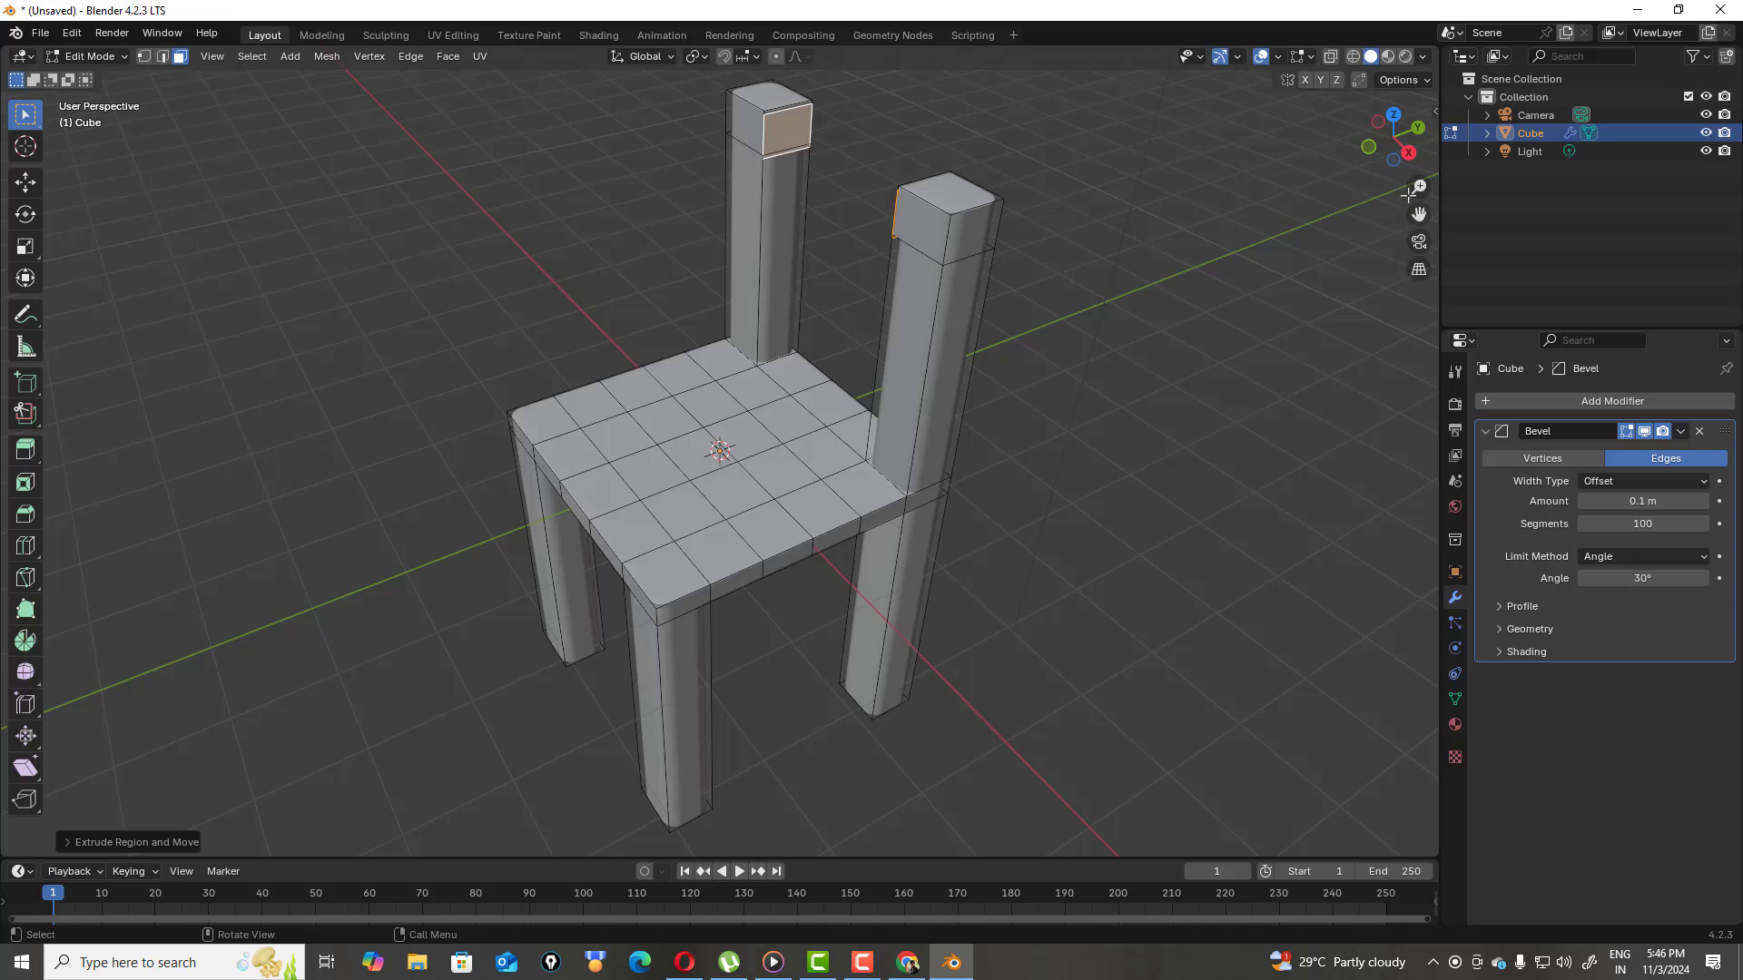
left_click_drag(1394, 136, 1344, 141)
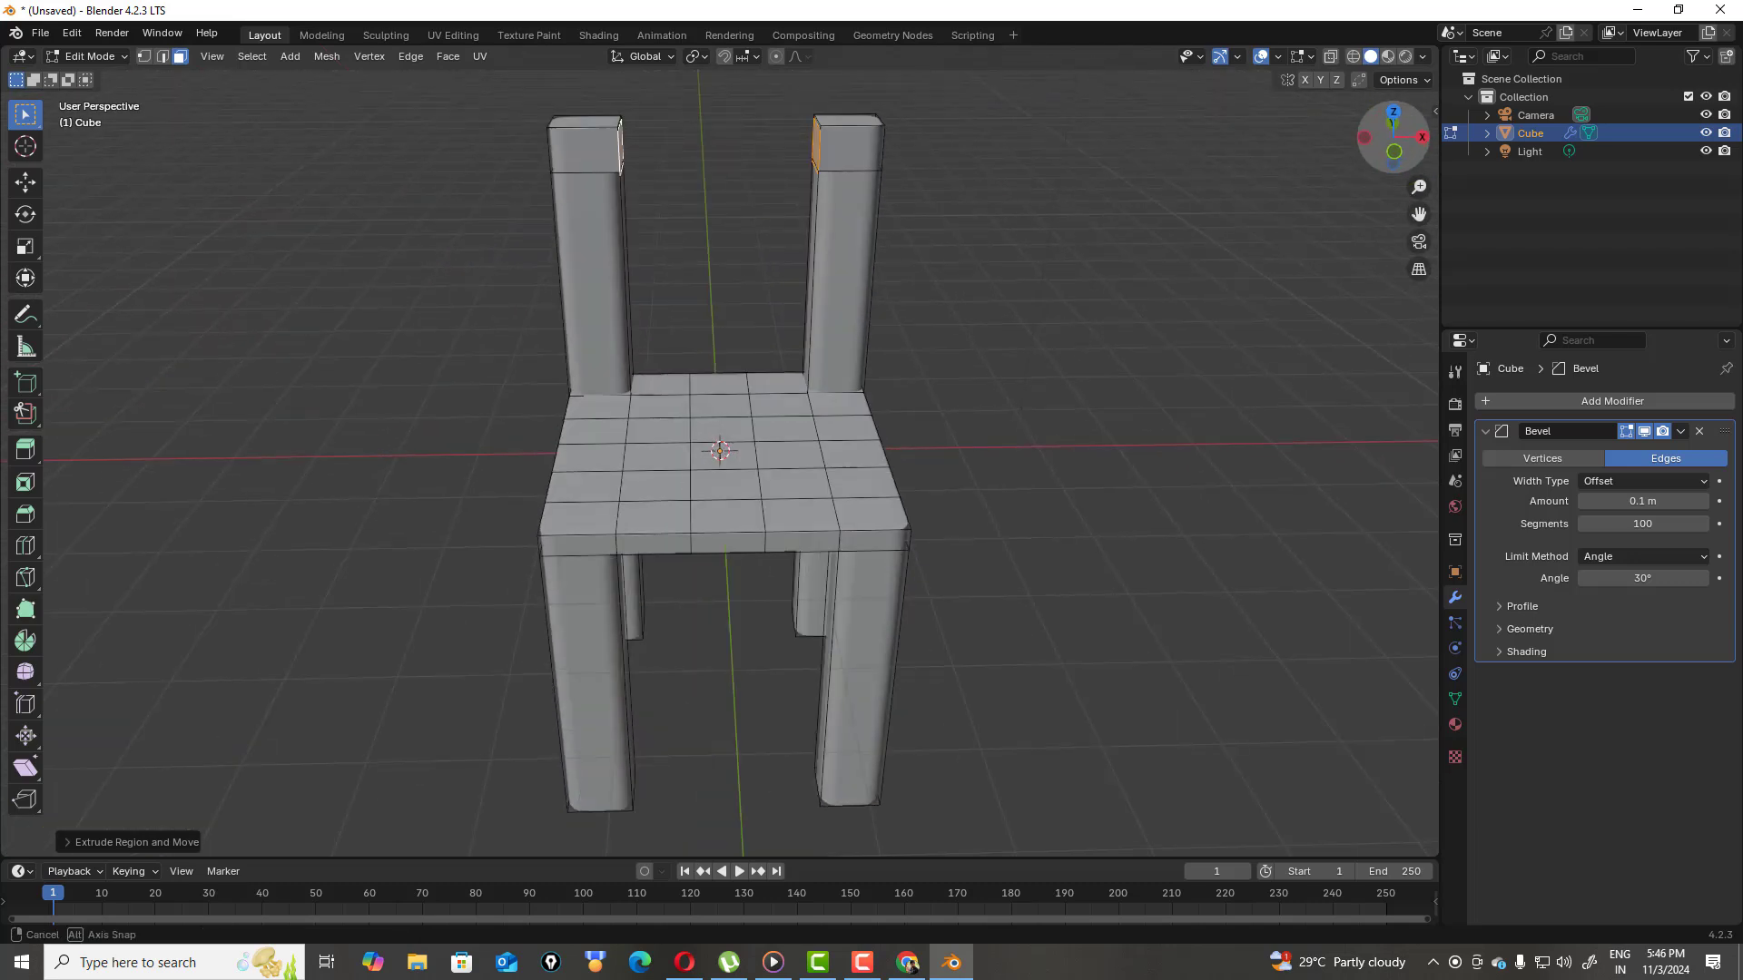
key("ctrl+f")
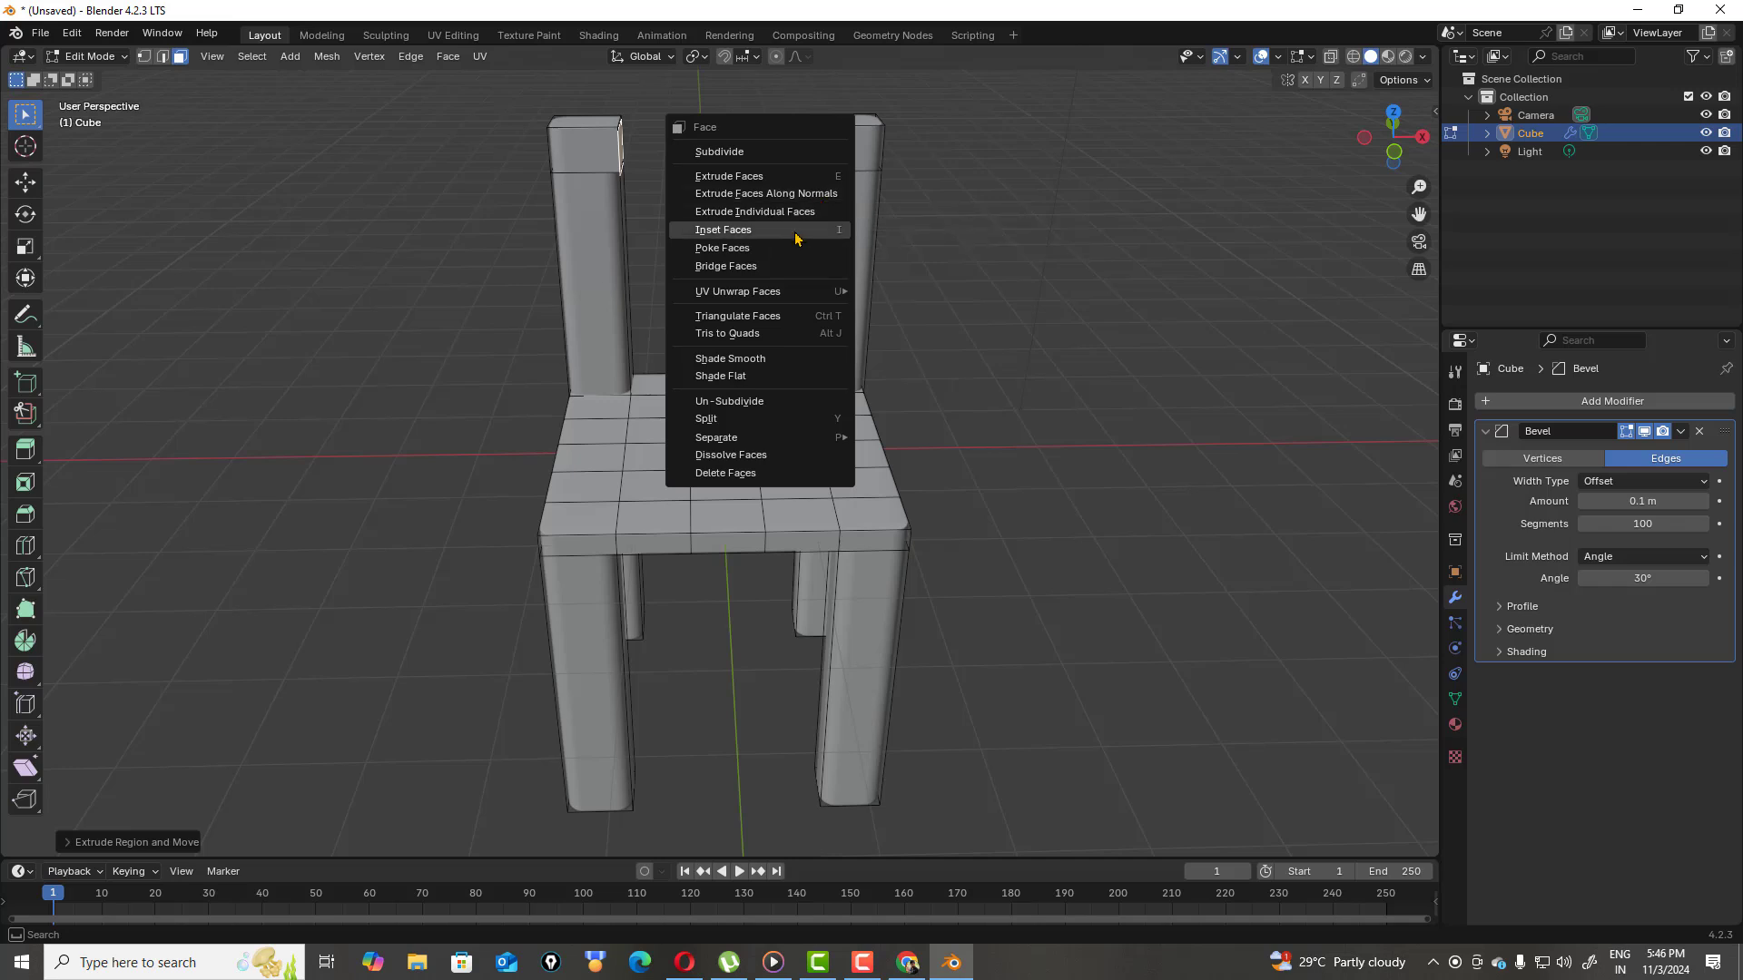
left_click(784, 268)
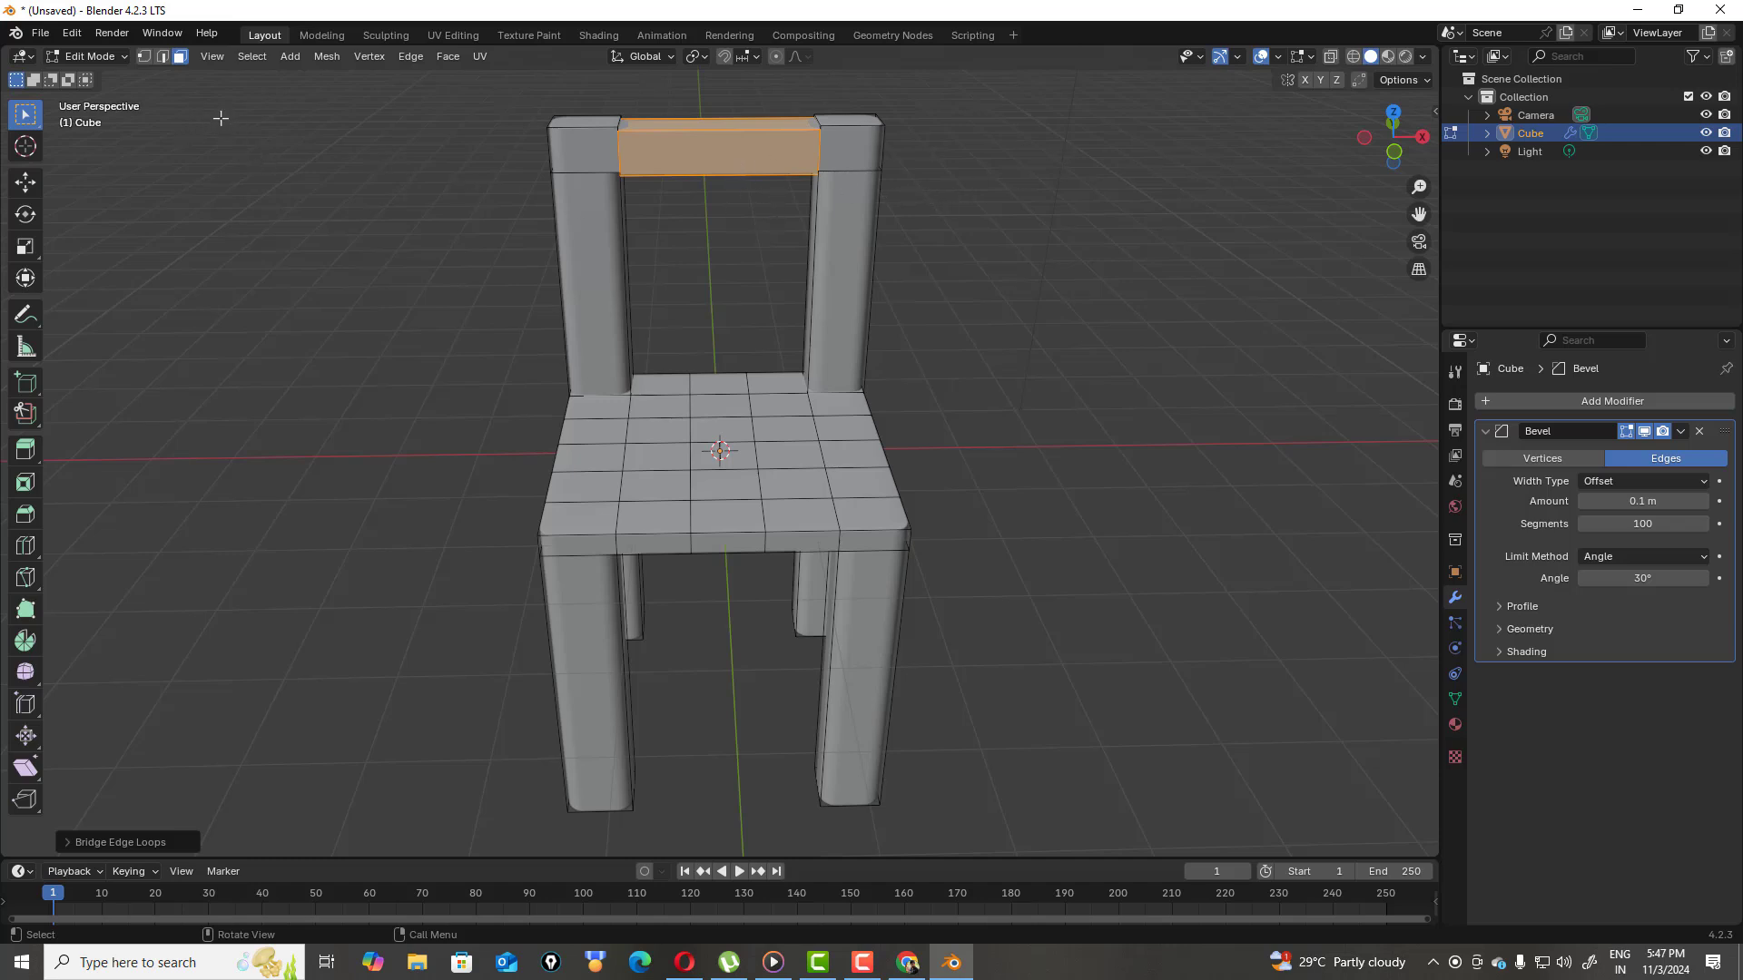
Select the whole chair mesh and switch to edge selection
left_click_drag(389, 98, 1094, 843)
left_click(1081, 584)
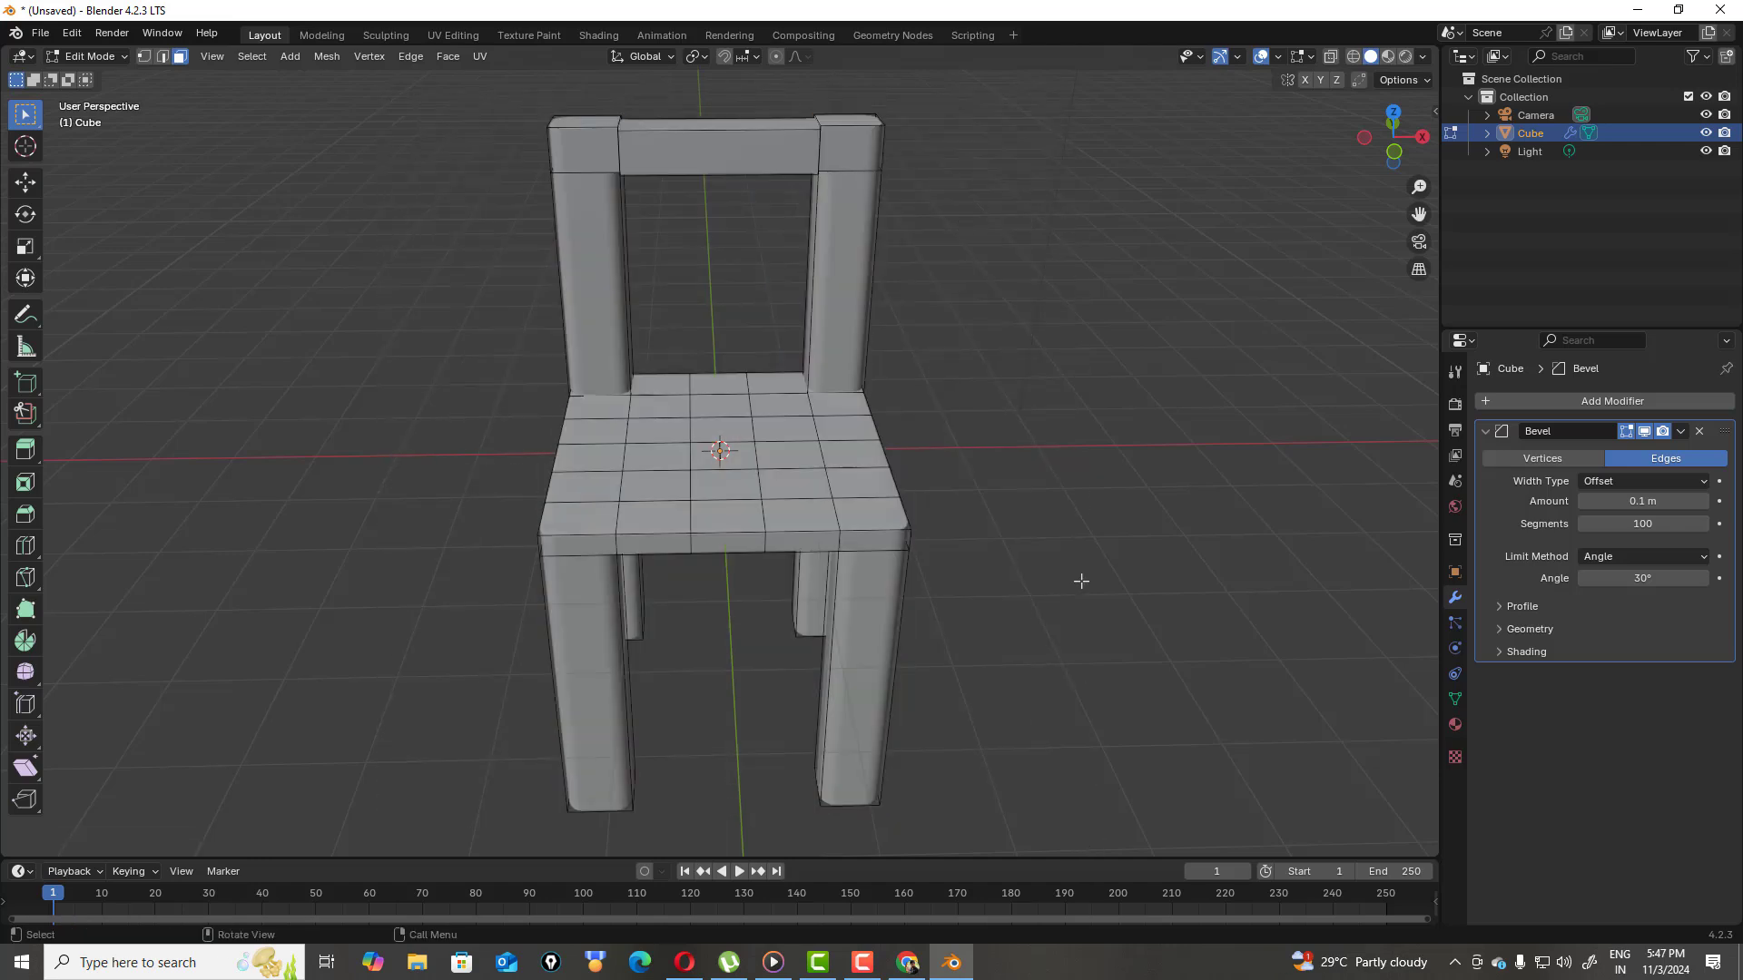
left_click_drag(471, 118, 1117, 886)
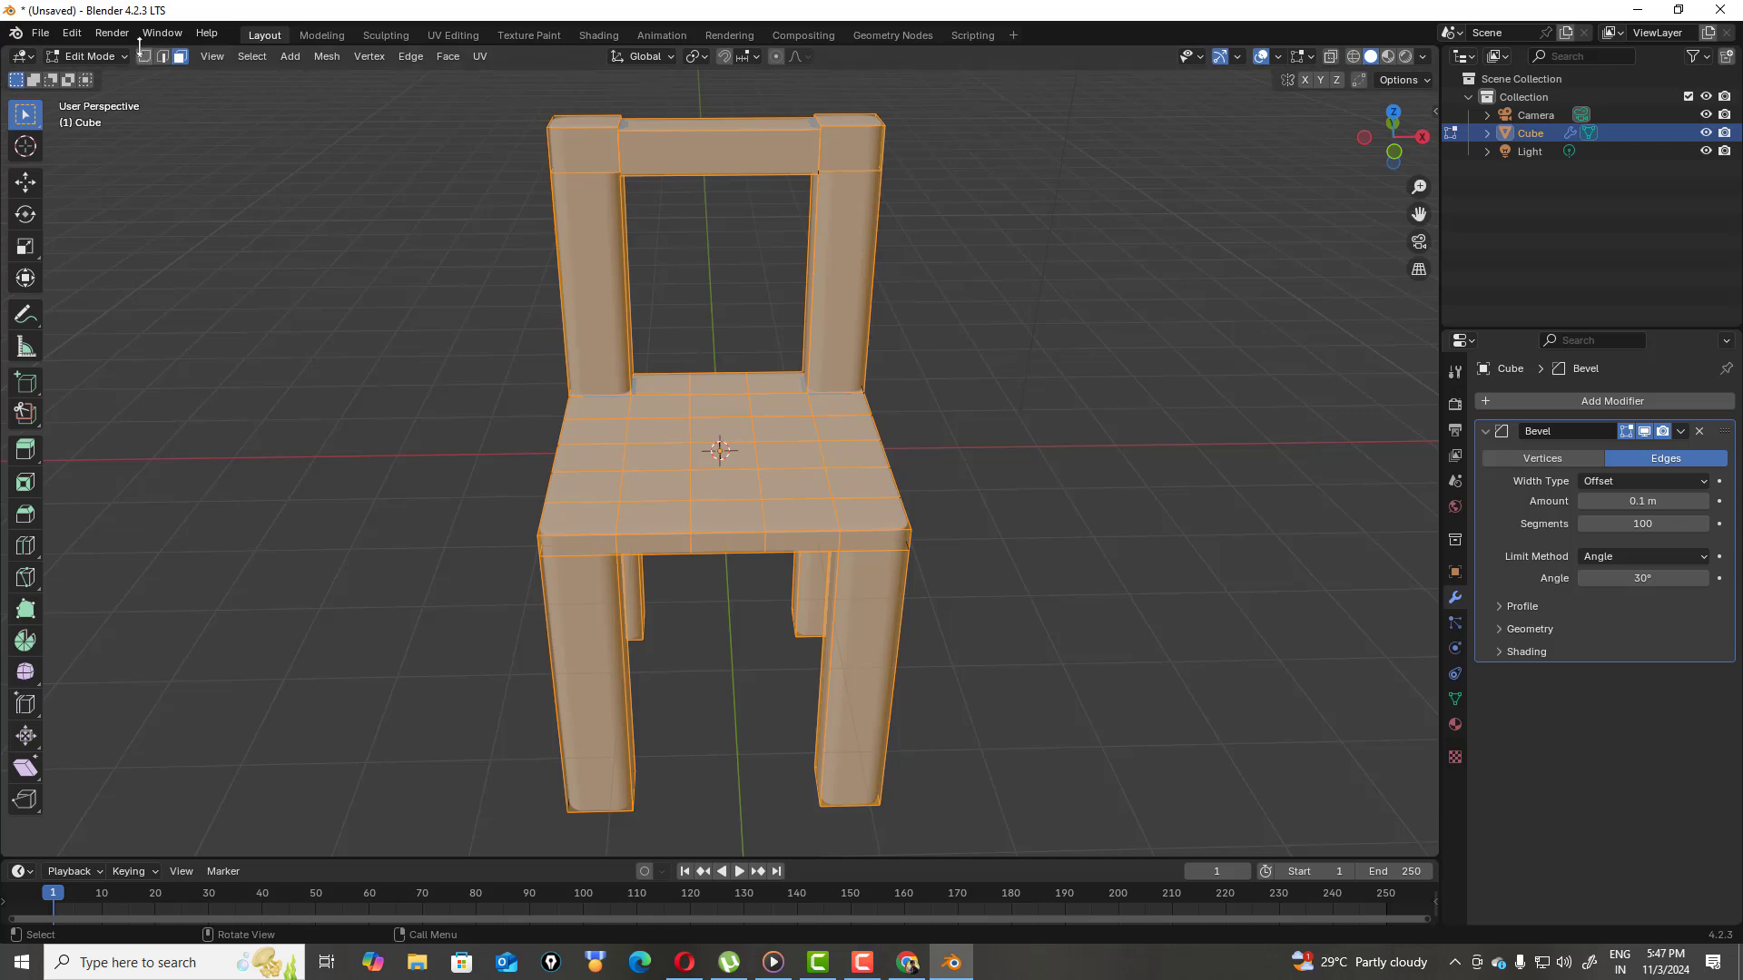
left_click(163, 56)
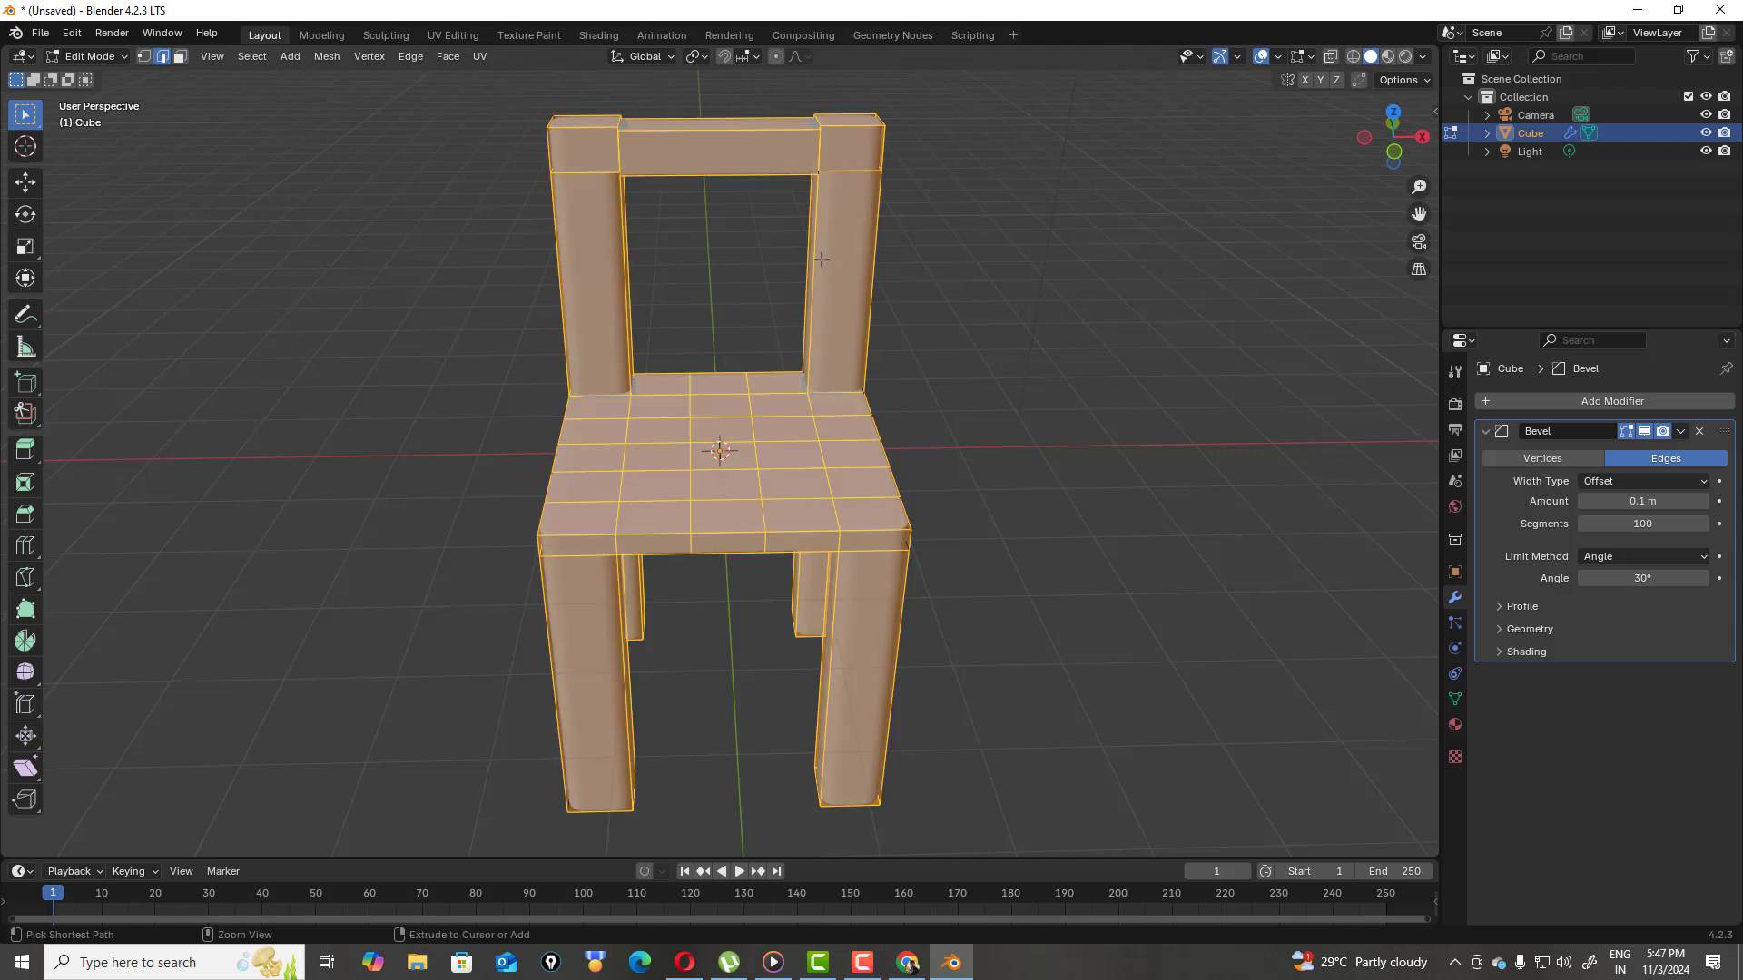
Try adding four loop cuts to the right backrest post, sliding them down to the seat
key("ctrl+r")
scroll(828, 262, "up", 1)
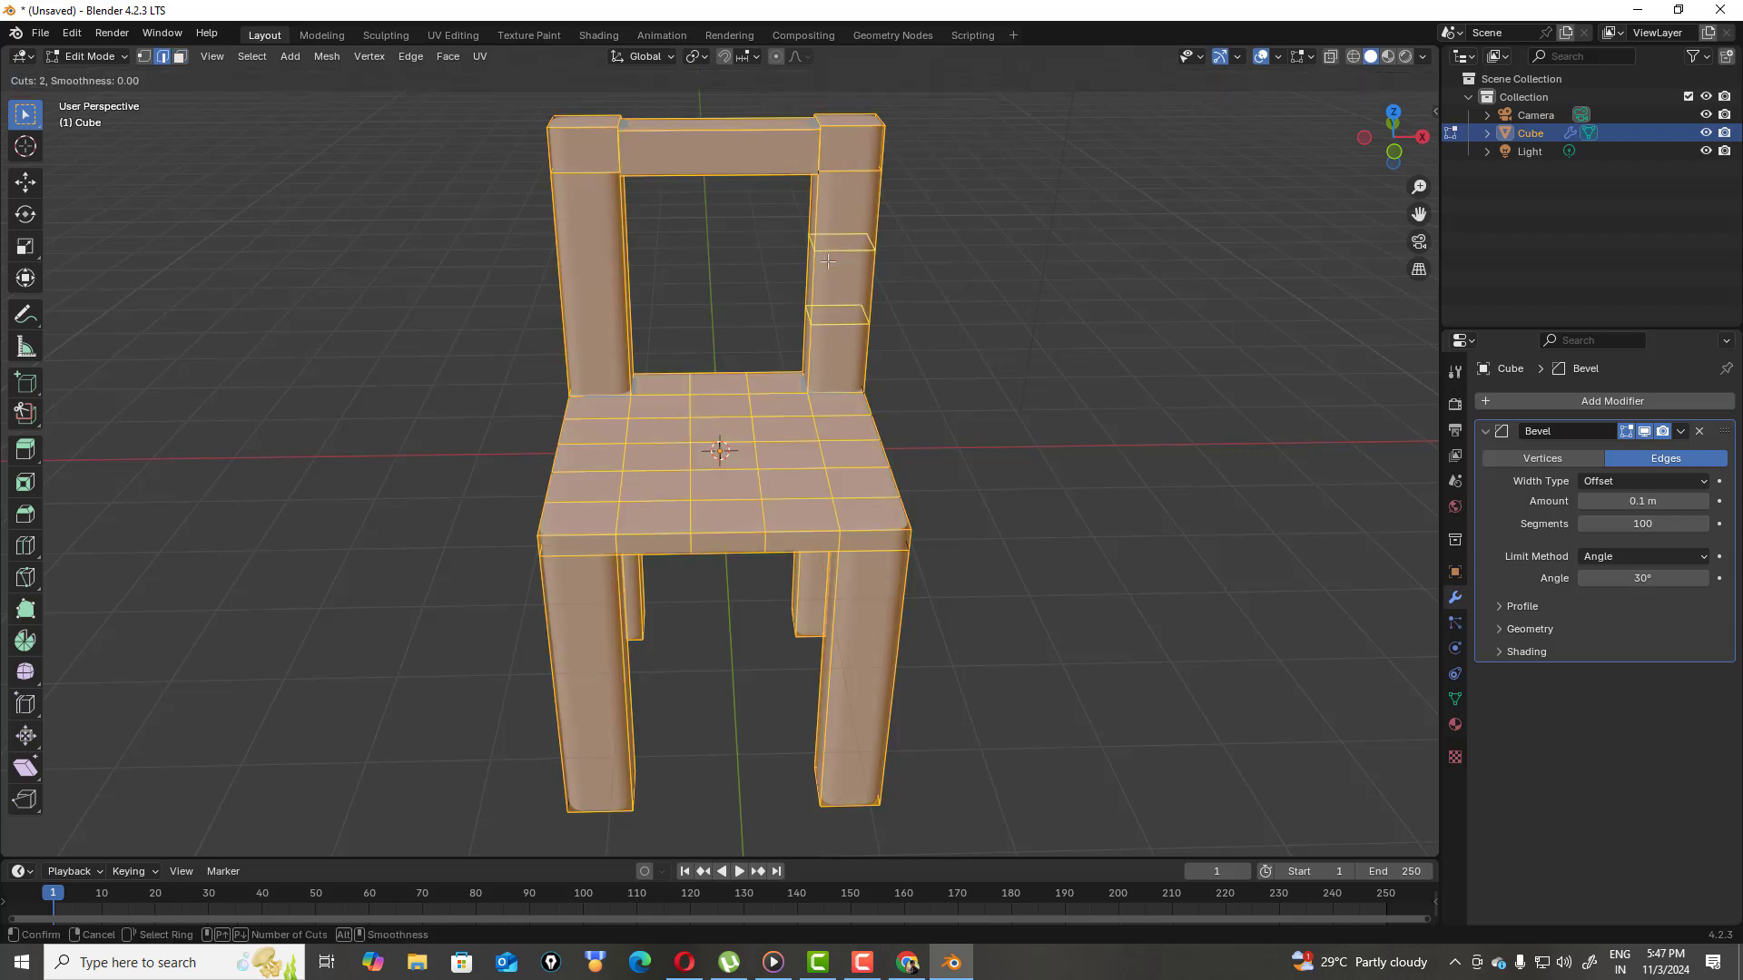
scroll(828, 261, "up", 2)
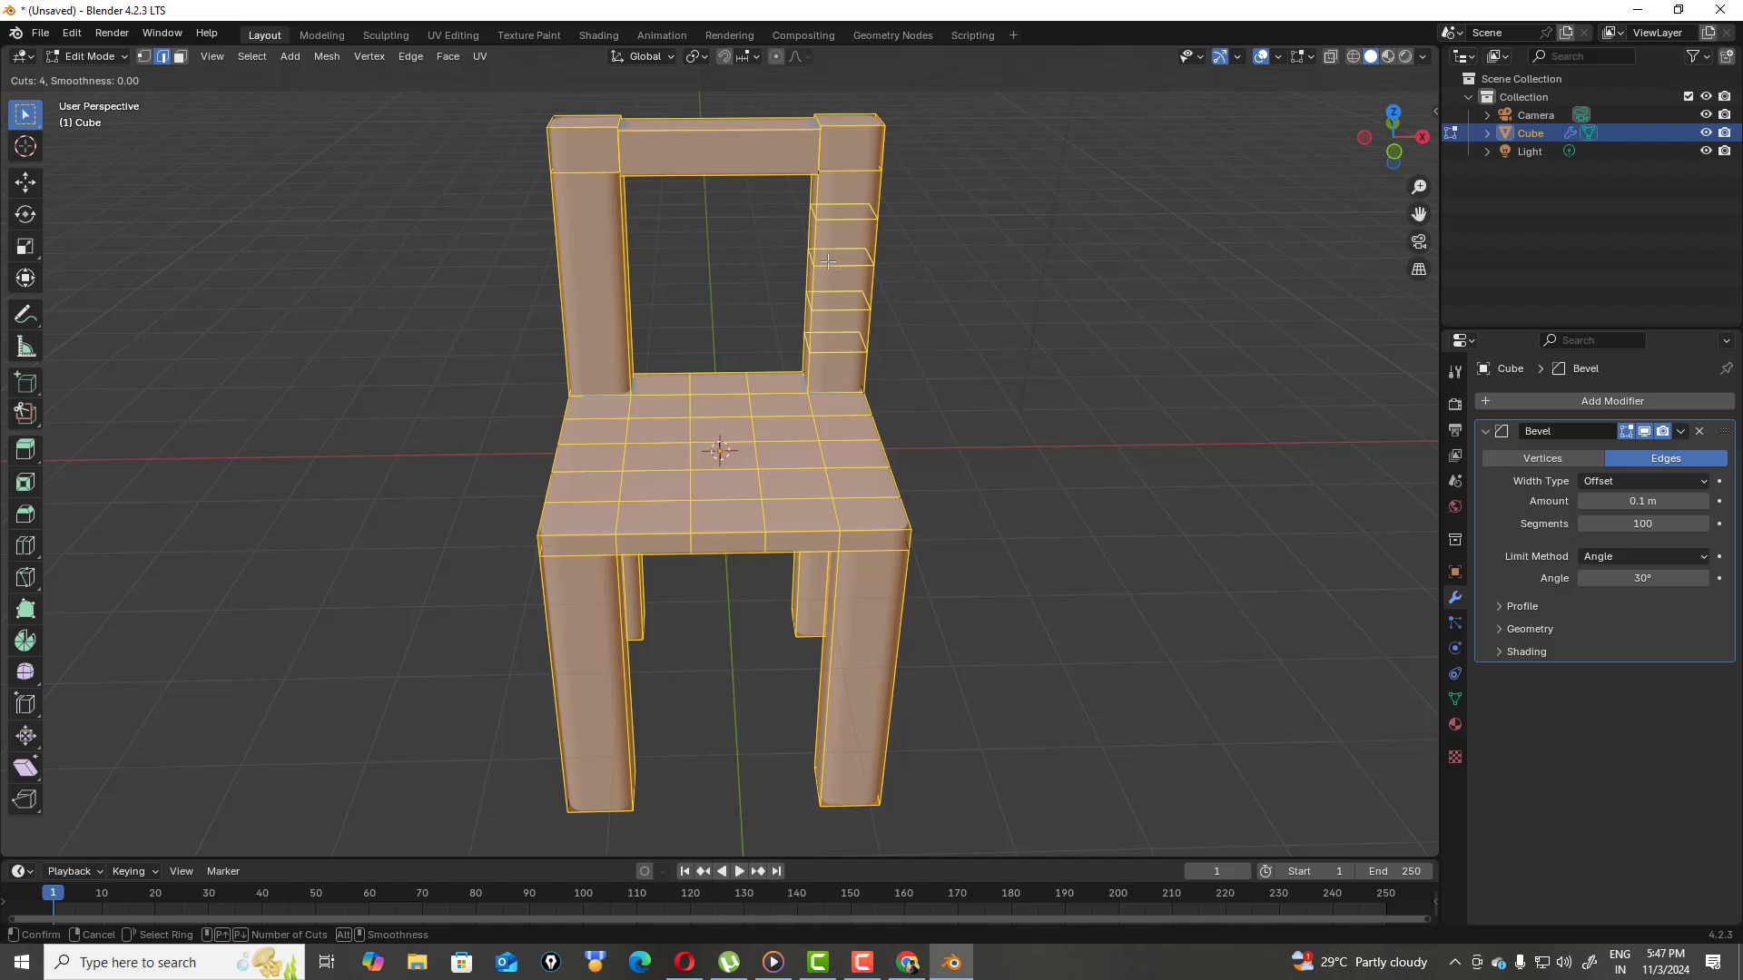
left_click(828, 261)
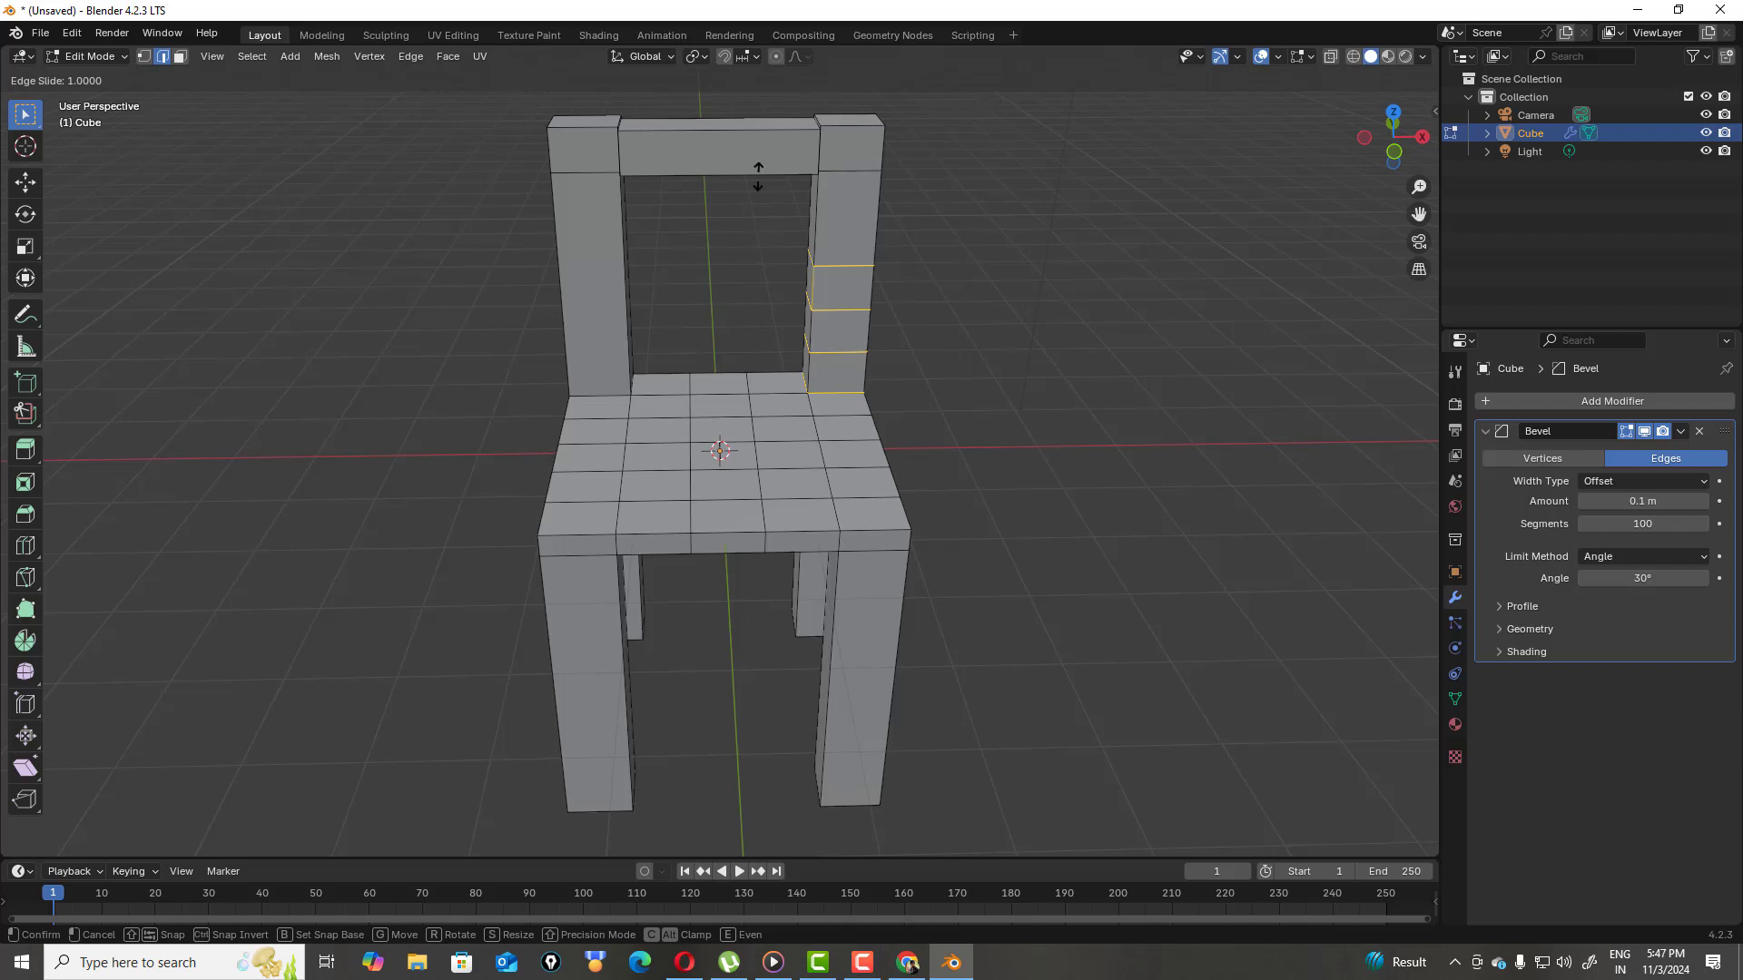
left_click(810, 386)
left_click(853, 235)
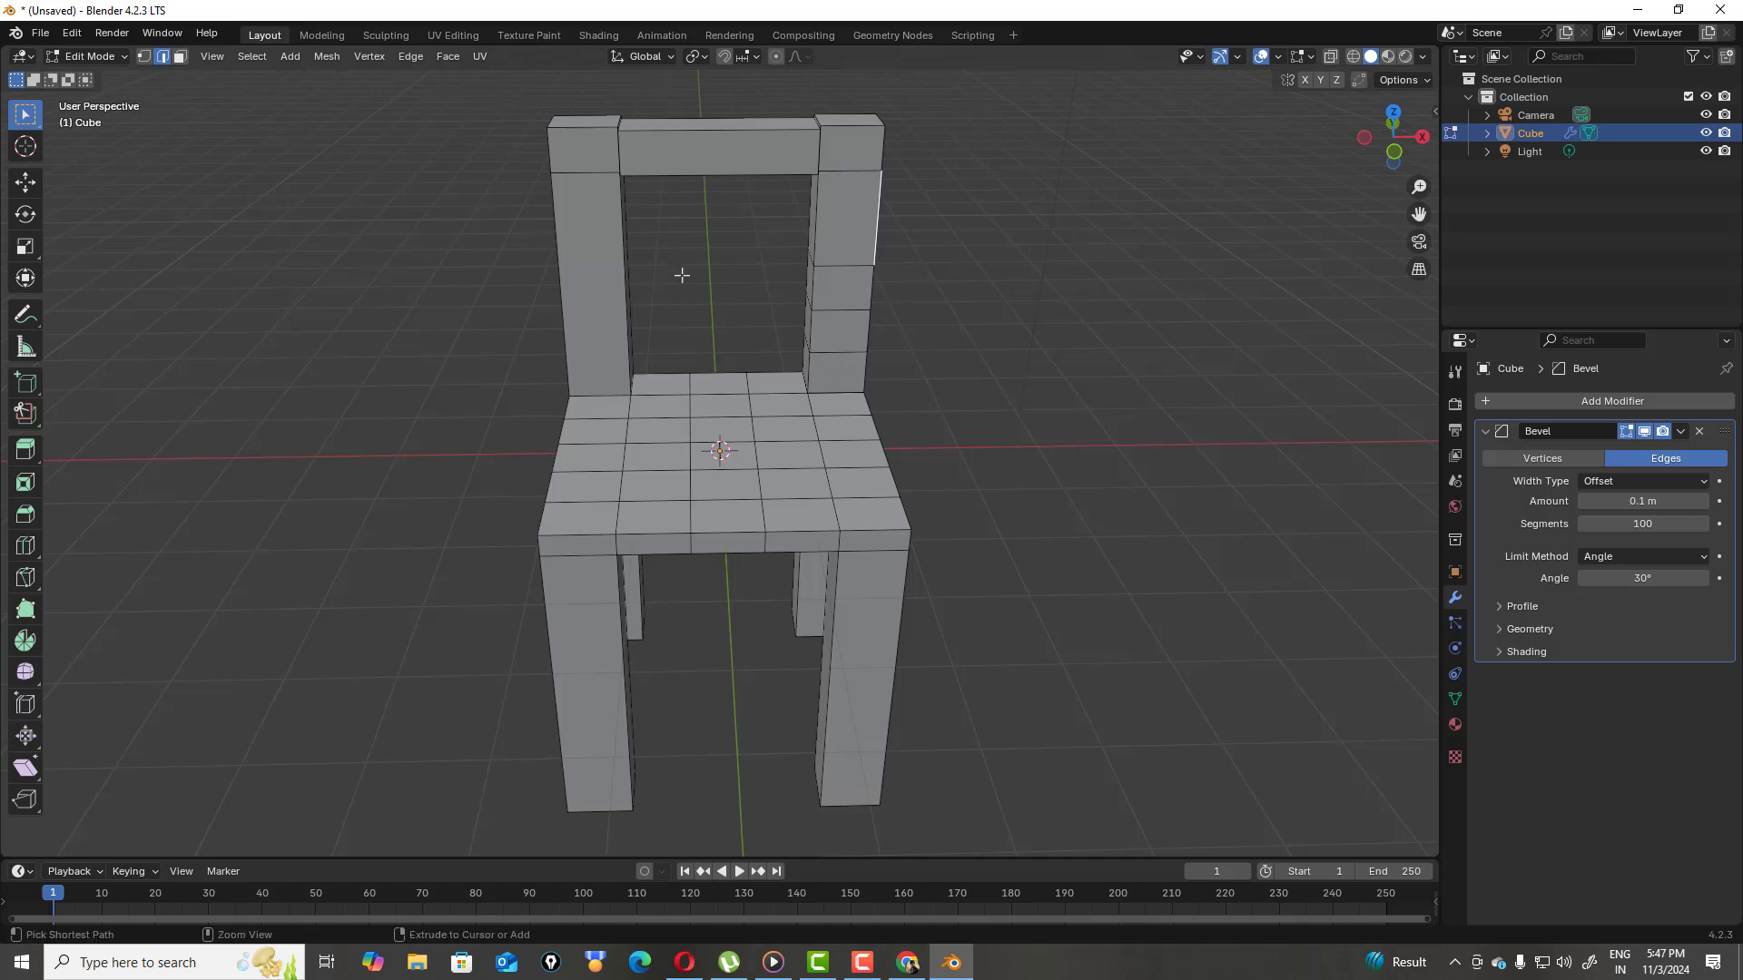
Reselect the chair mesh and retry the four loop cuts on the right backrest post, slid fully downward
left_click_drag(495, 157, 969, 815)
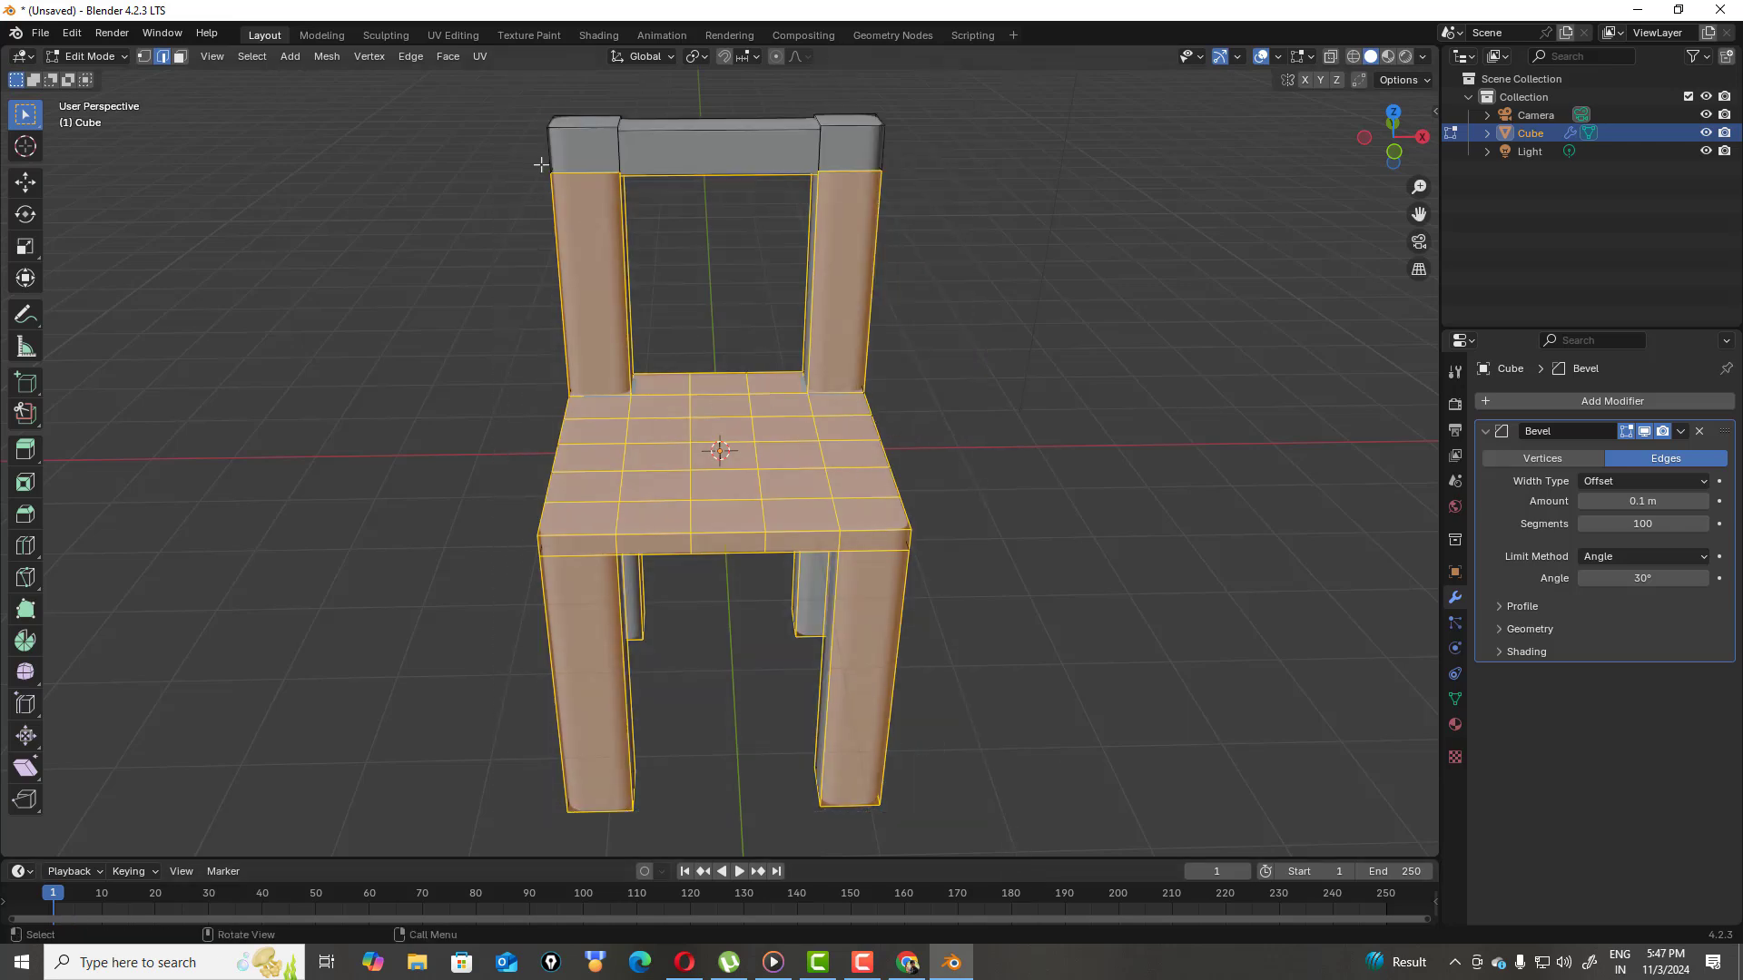
left_click_drag(499, 122, 1204, 874)
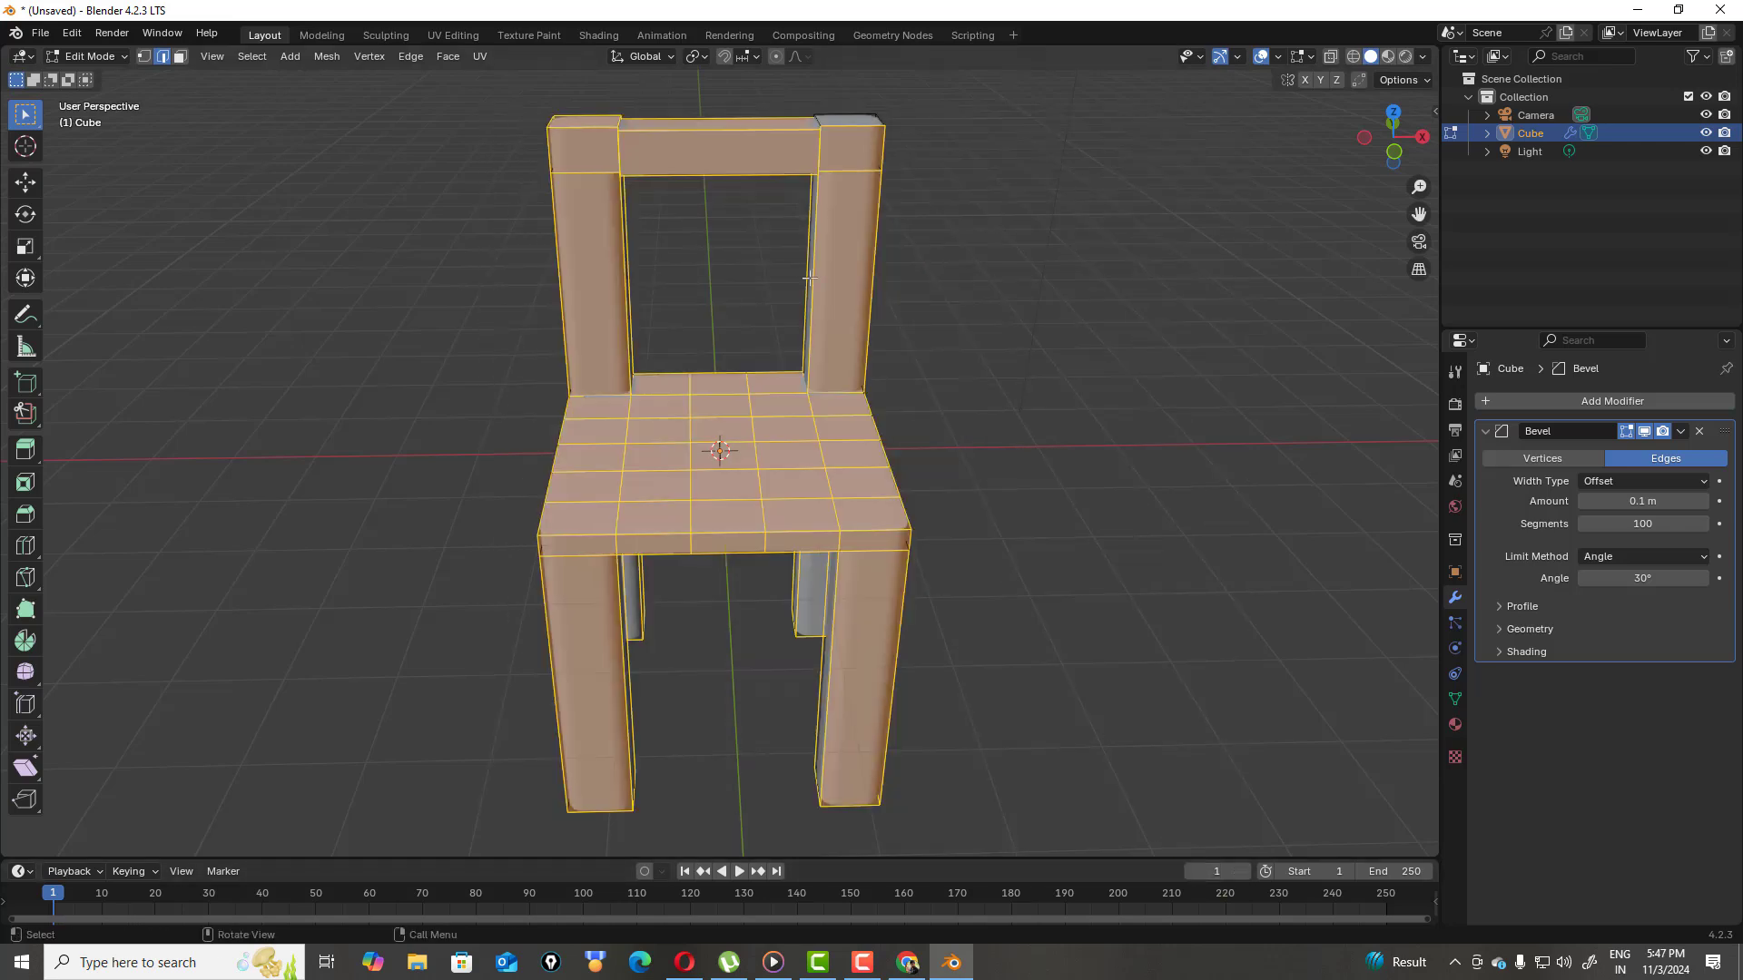
key("ctrl+r")
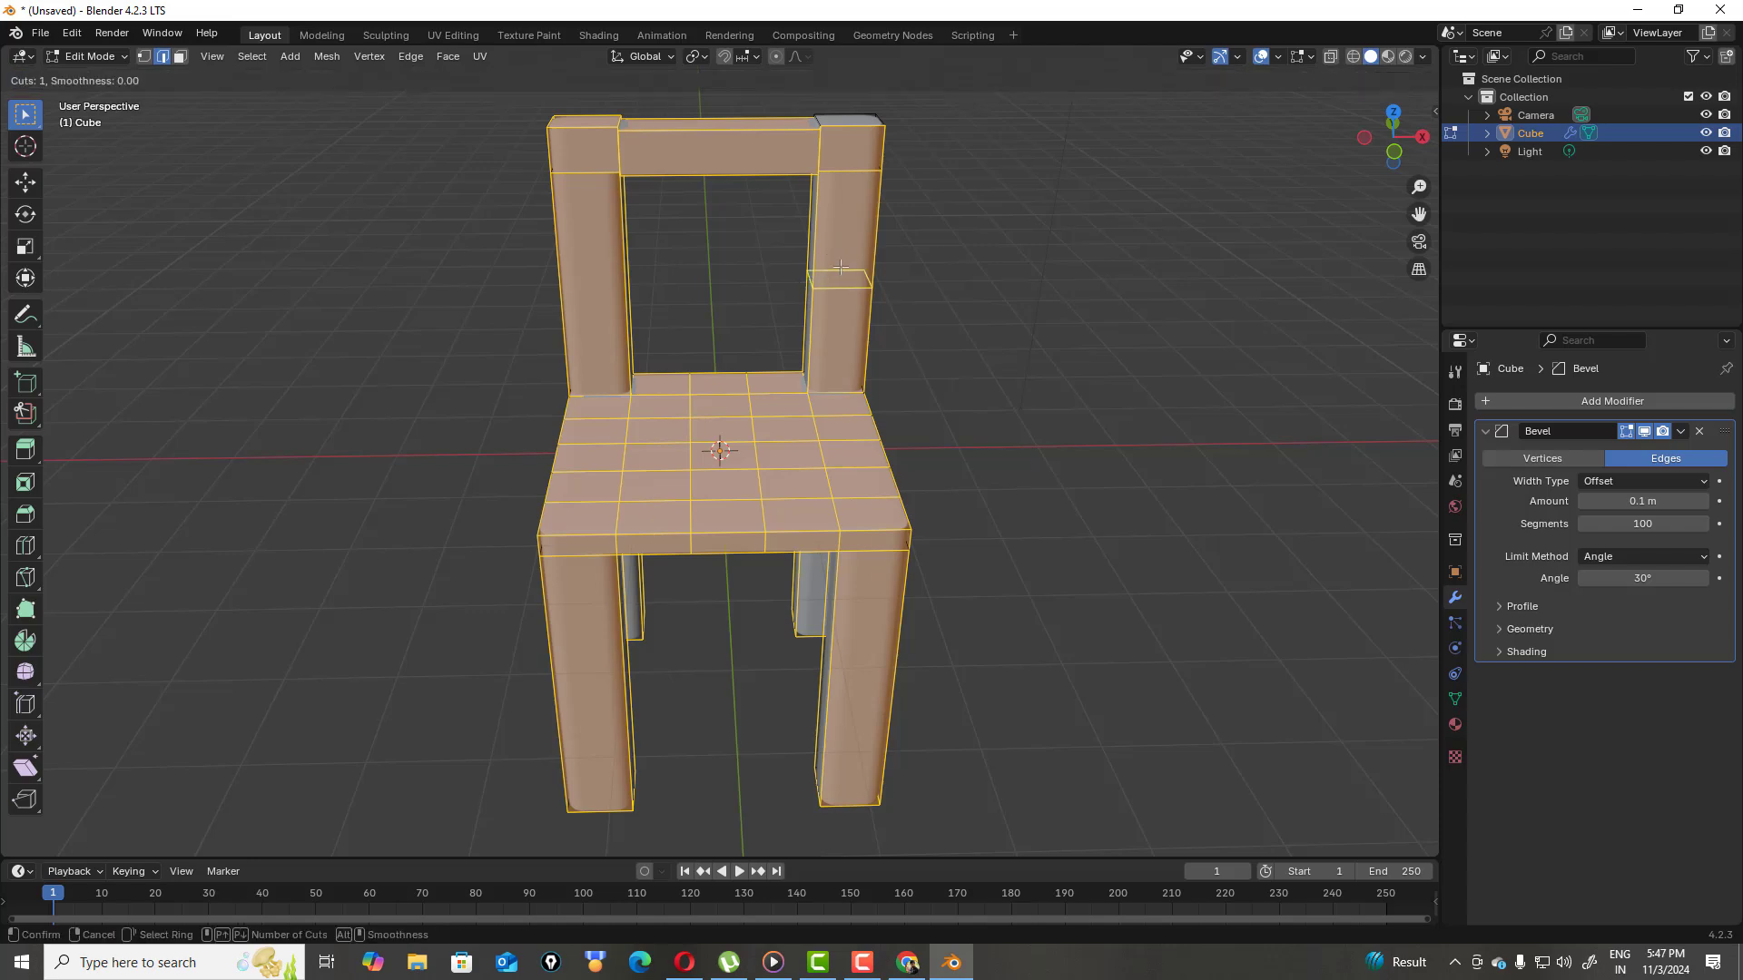
scroll(840, 278, "up", 3)
left_click(828, 279)
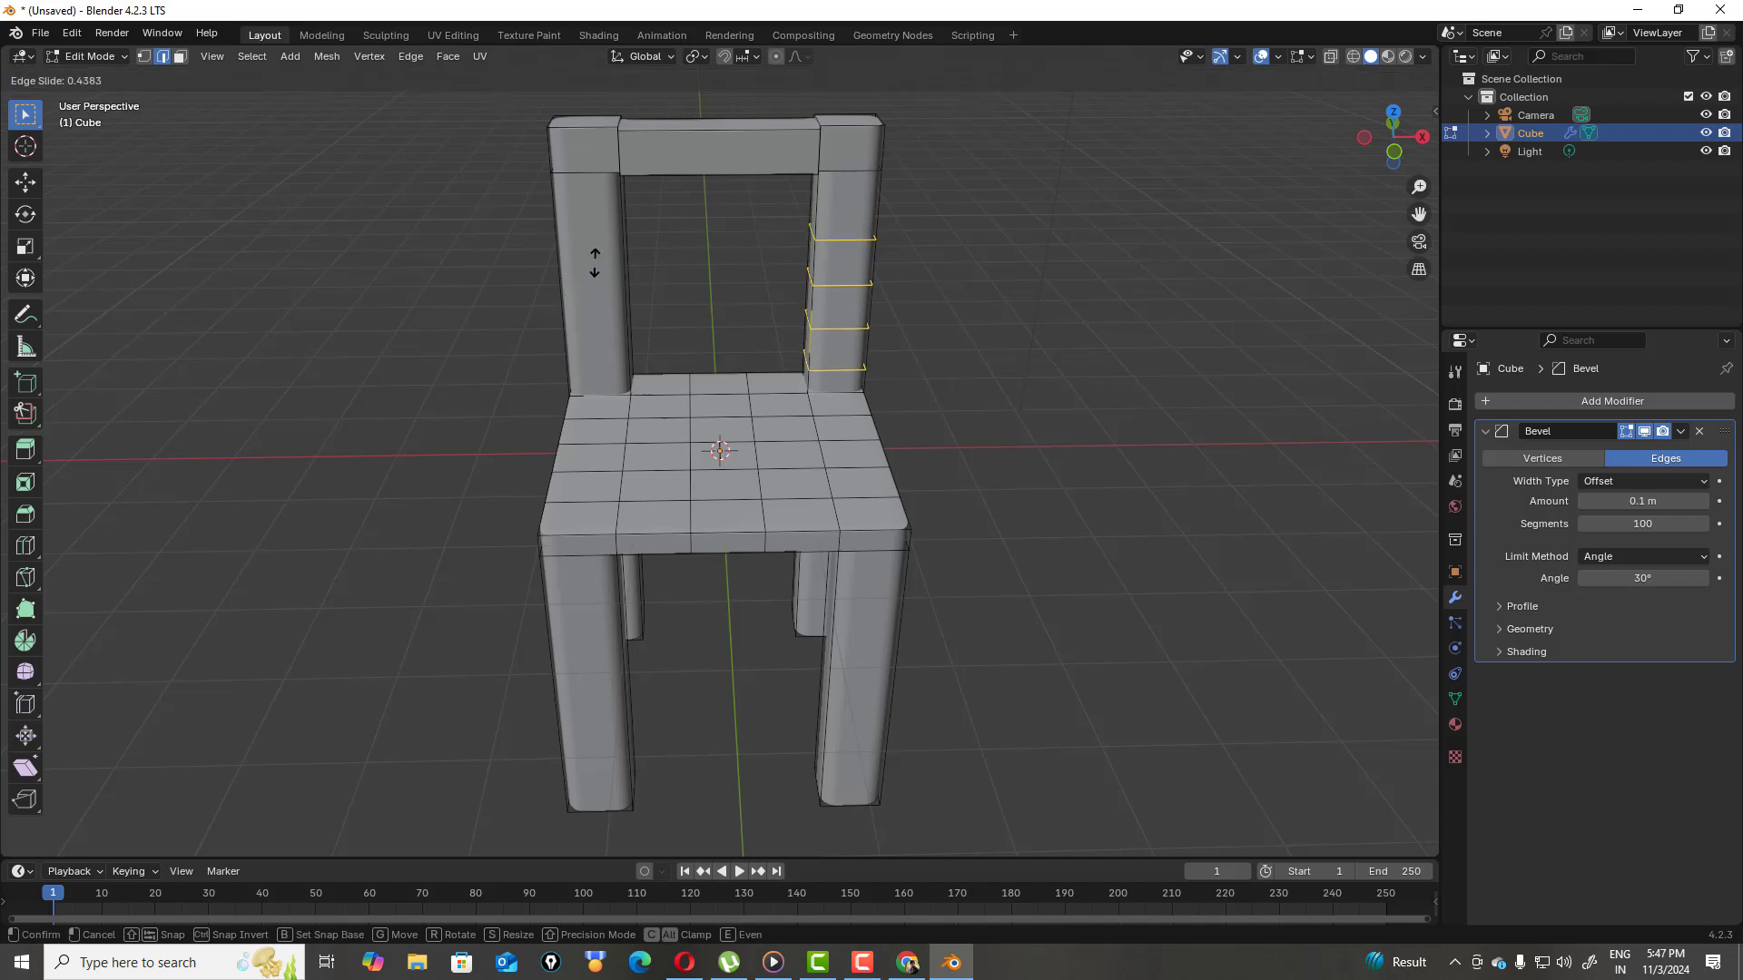
left_click(1093, 390)
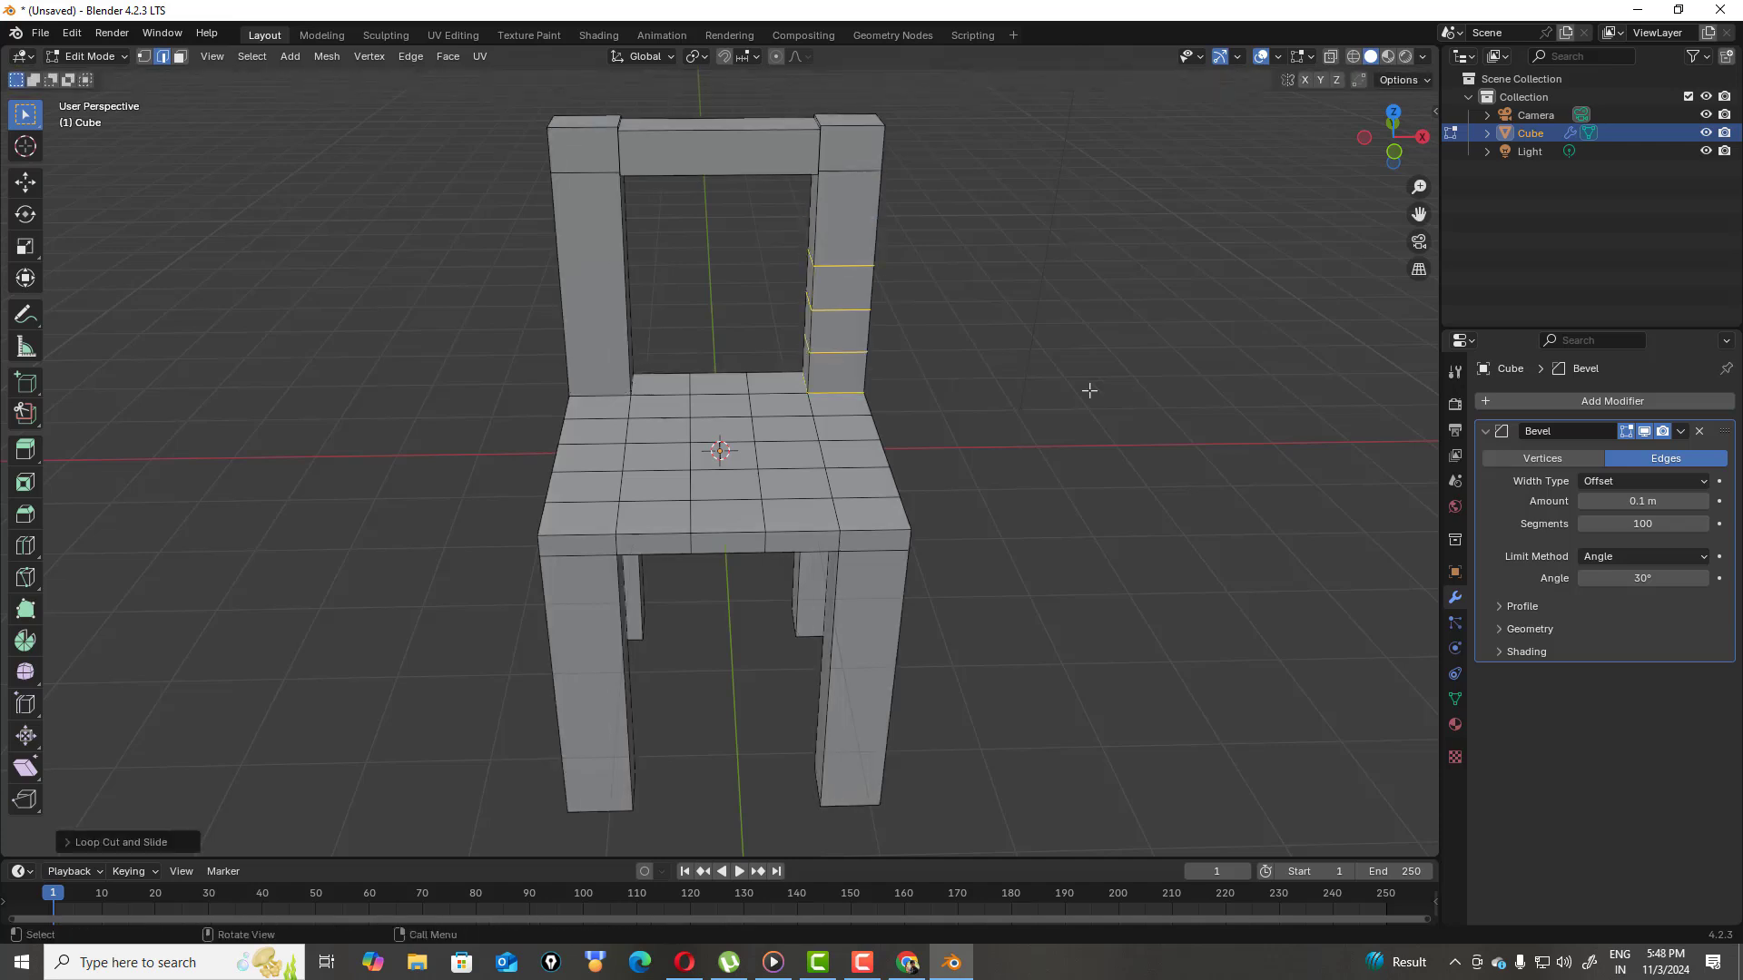
left_click(860, 258)
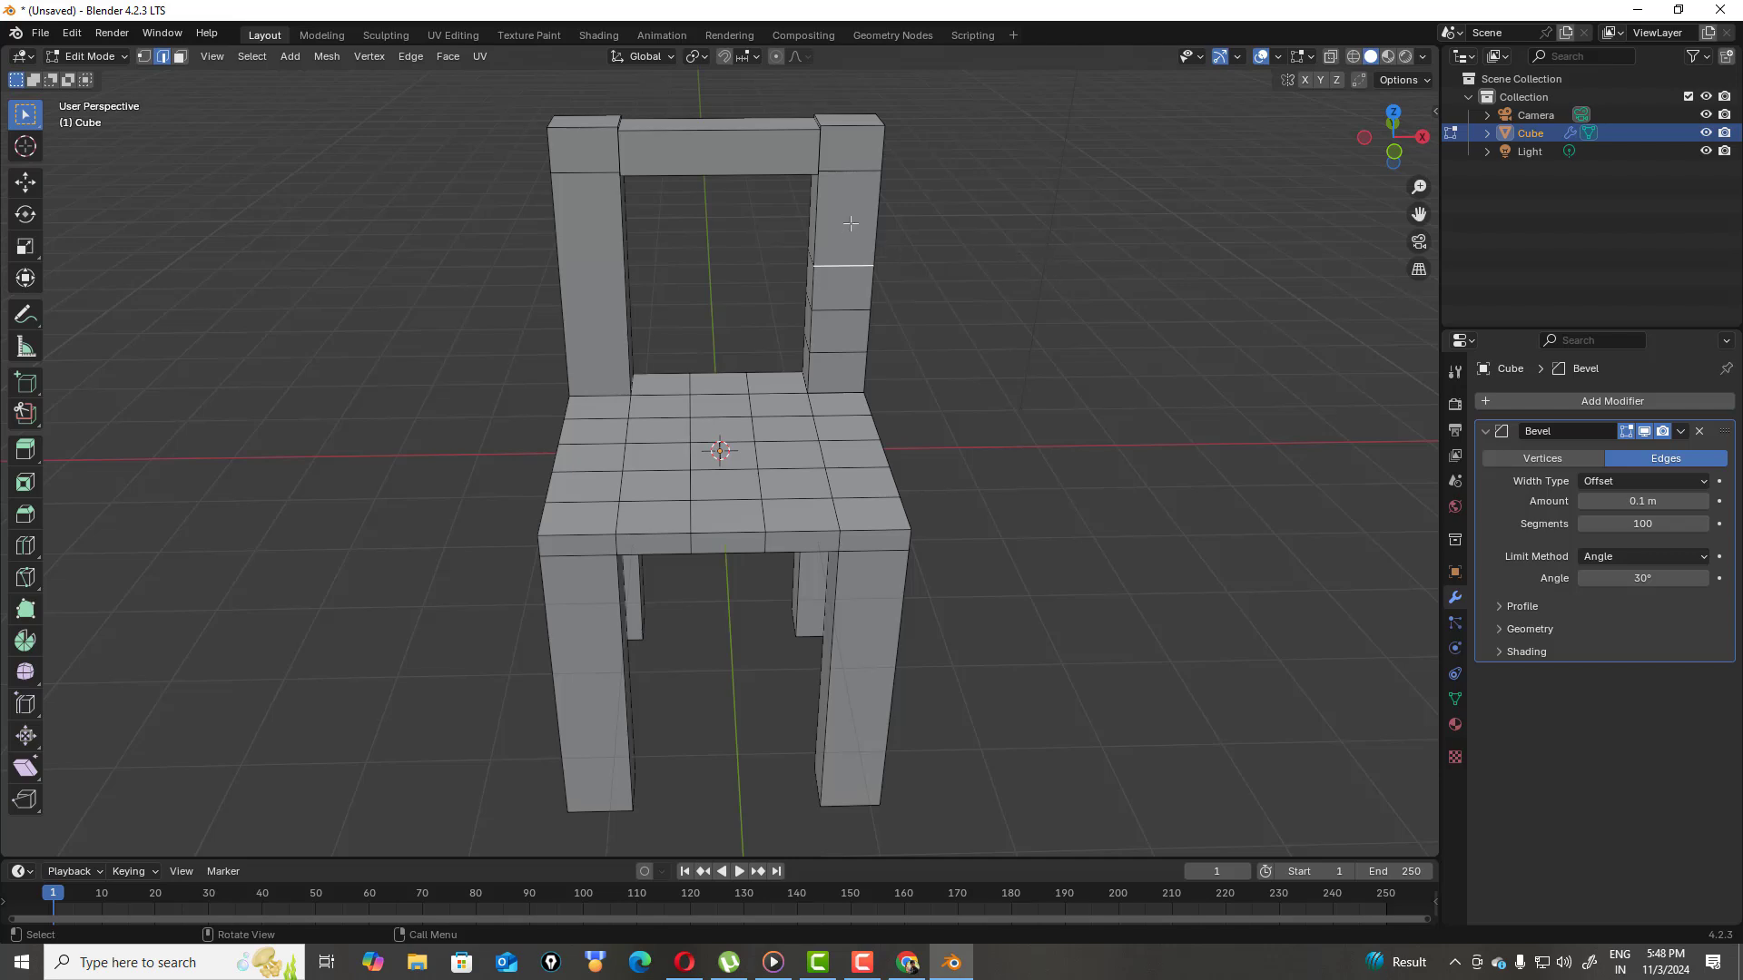
left_click_drag(471, 122, 1085, 862)
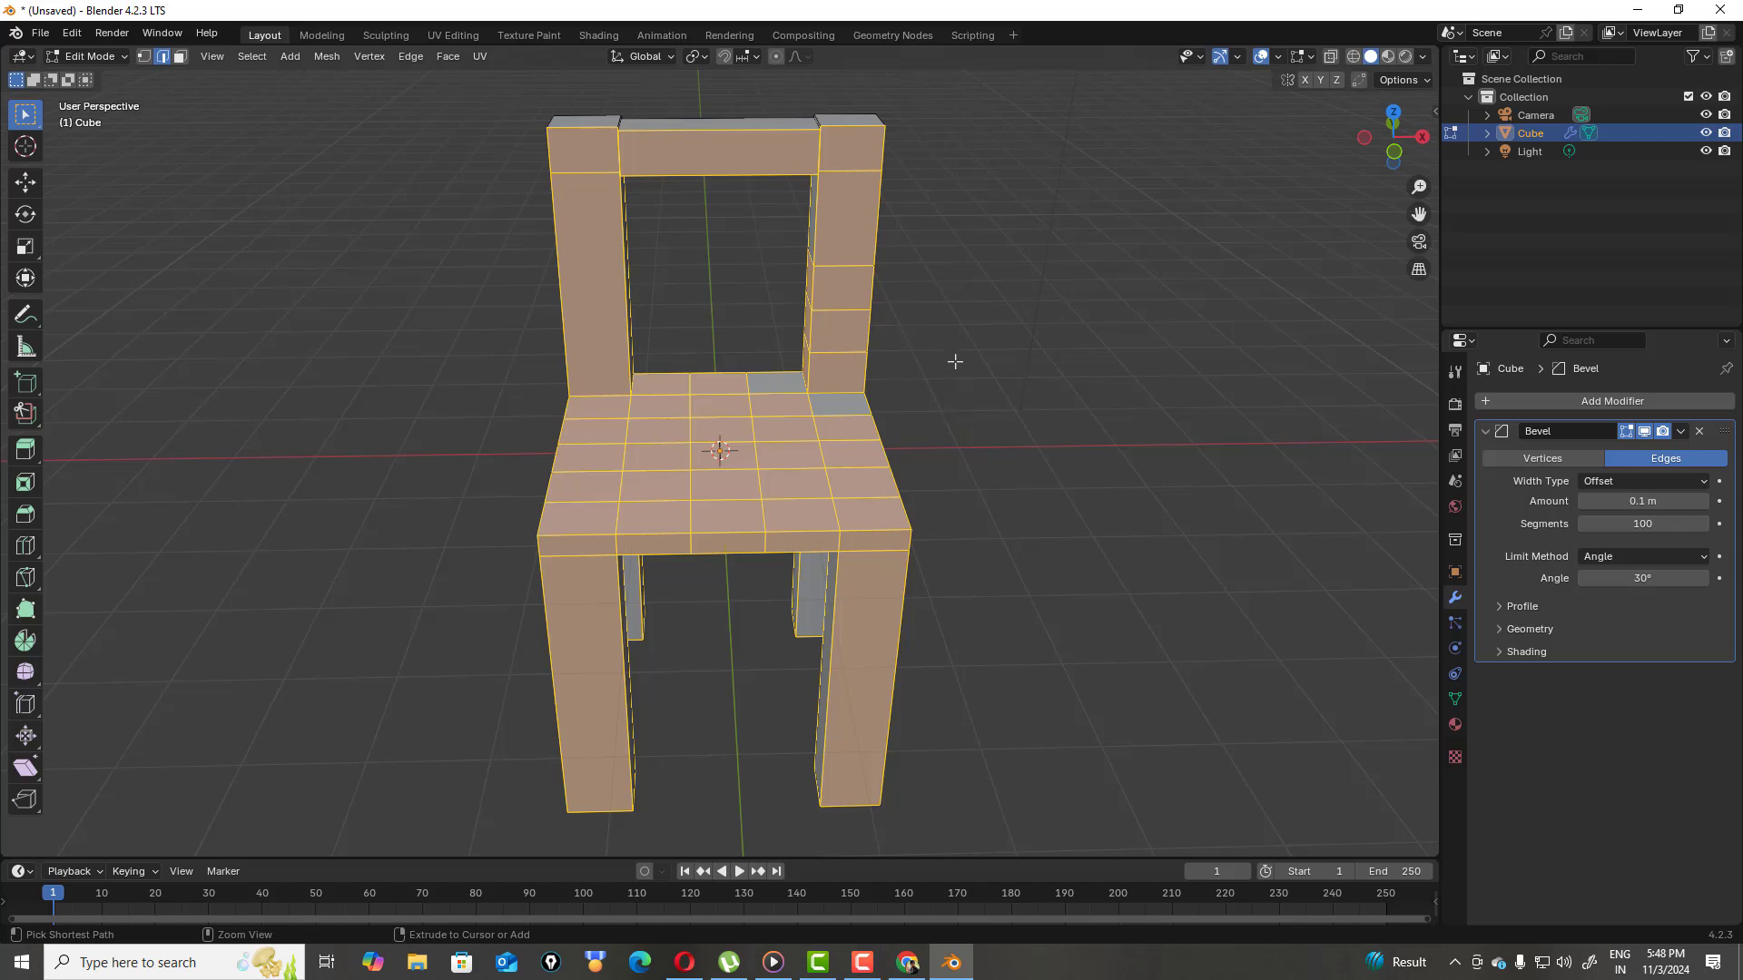
Undo the latest selections and the four loop cuts on the right backrest post
key("ctrl+z")
key("ctrl+z")
key("ctrl+z")
key("ctrl+z")
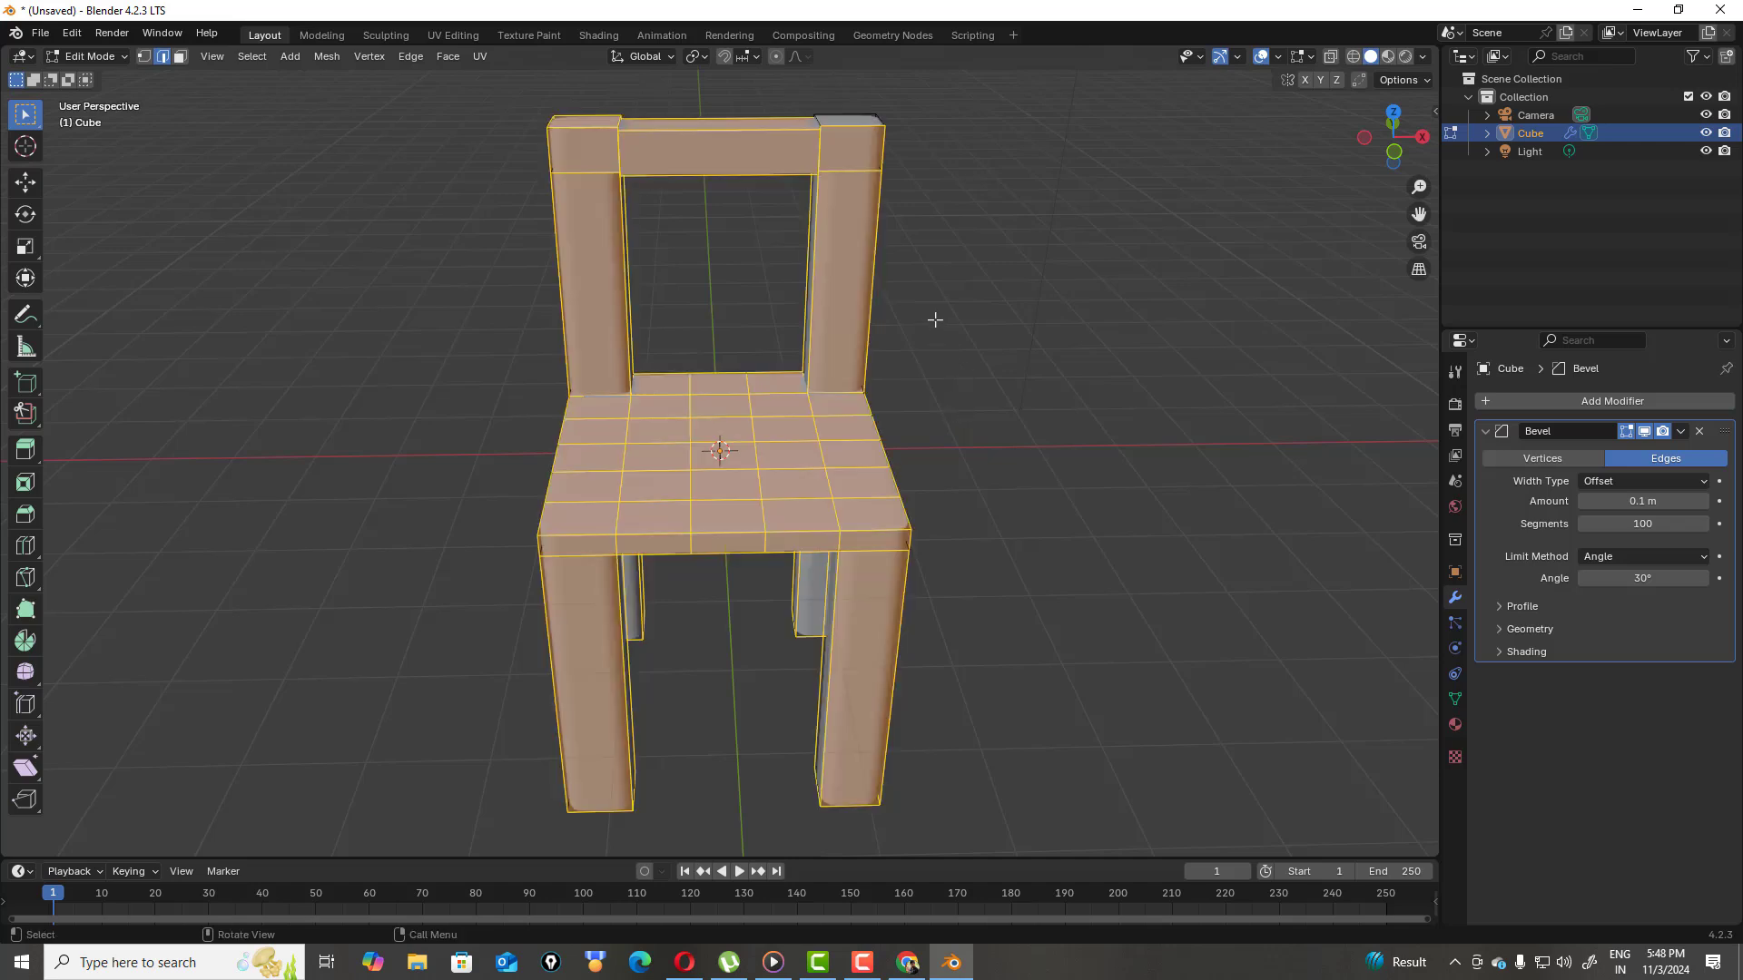
Add three evenly spaced loop cuts to the right backrest post below its top block, without sliding them
left_click_drag(419, 104, 1055, 821)
key("ctrl+r")
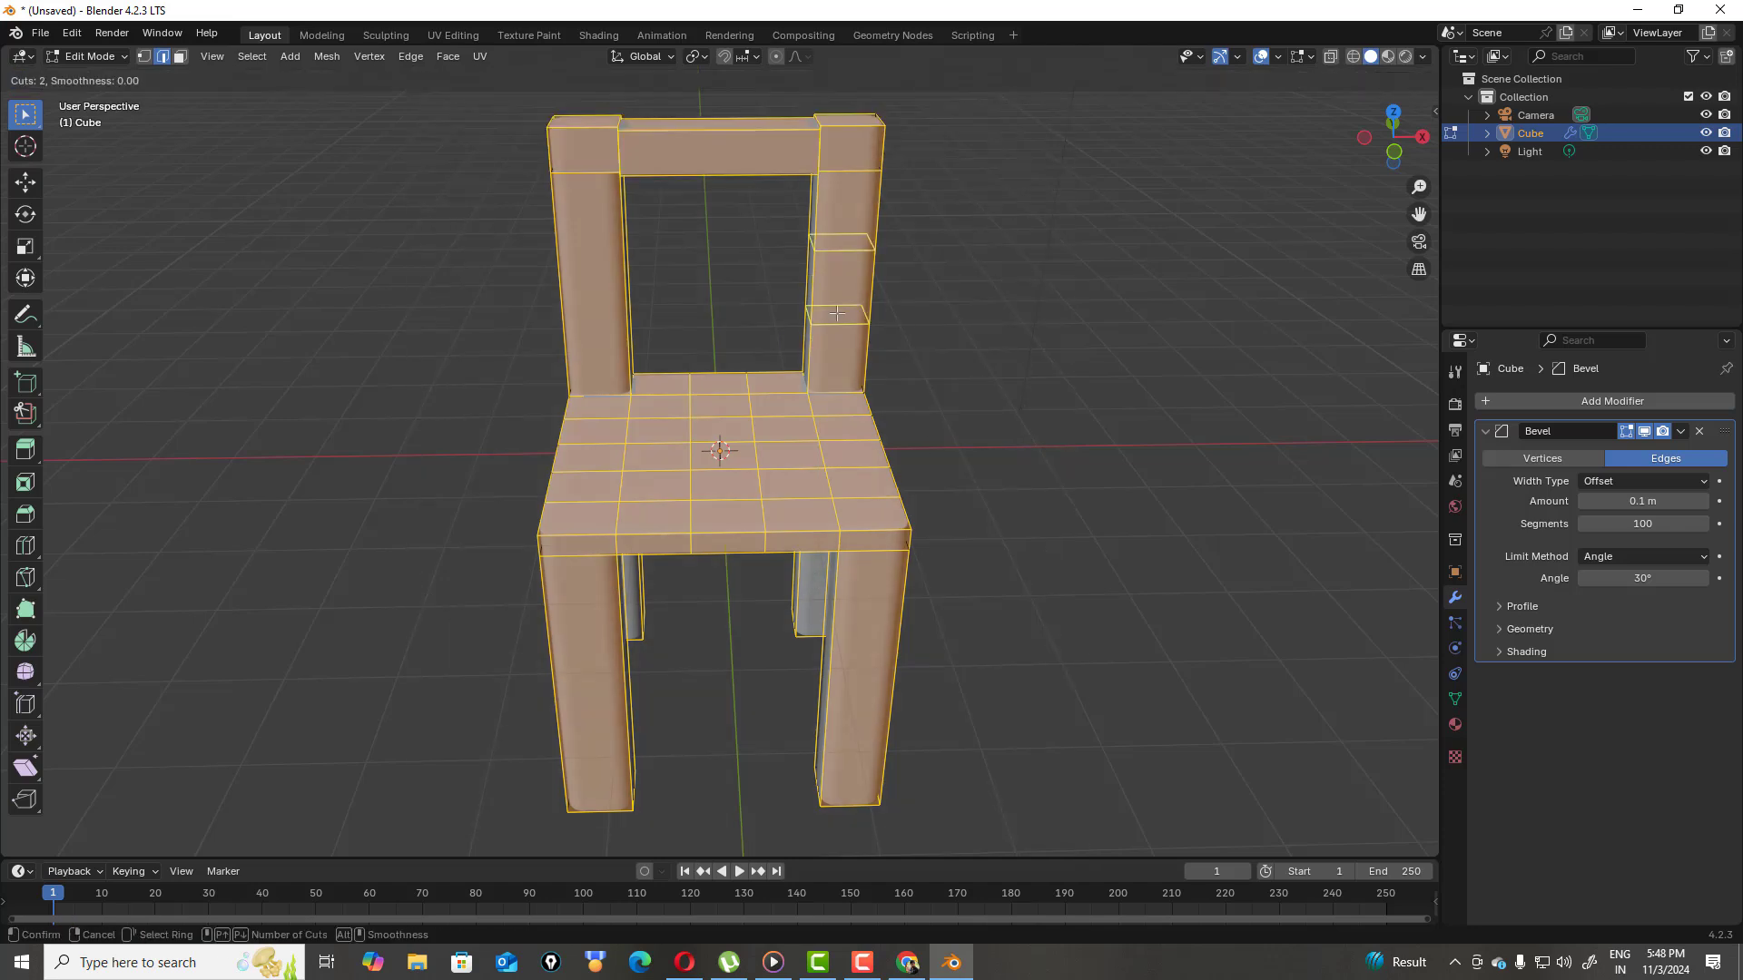
scroll(836, 312, "up", 1)
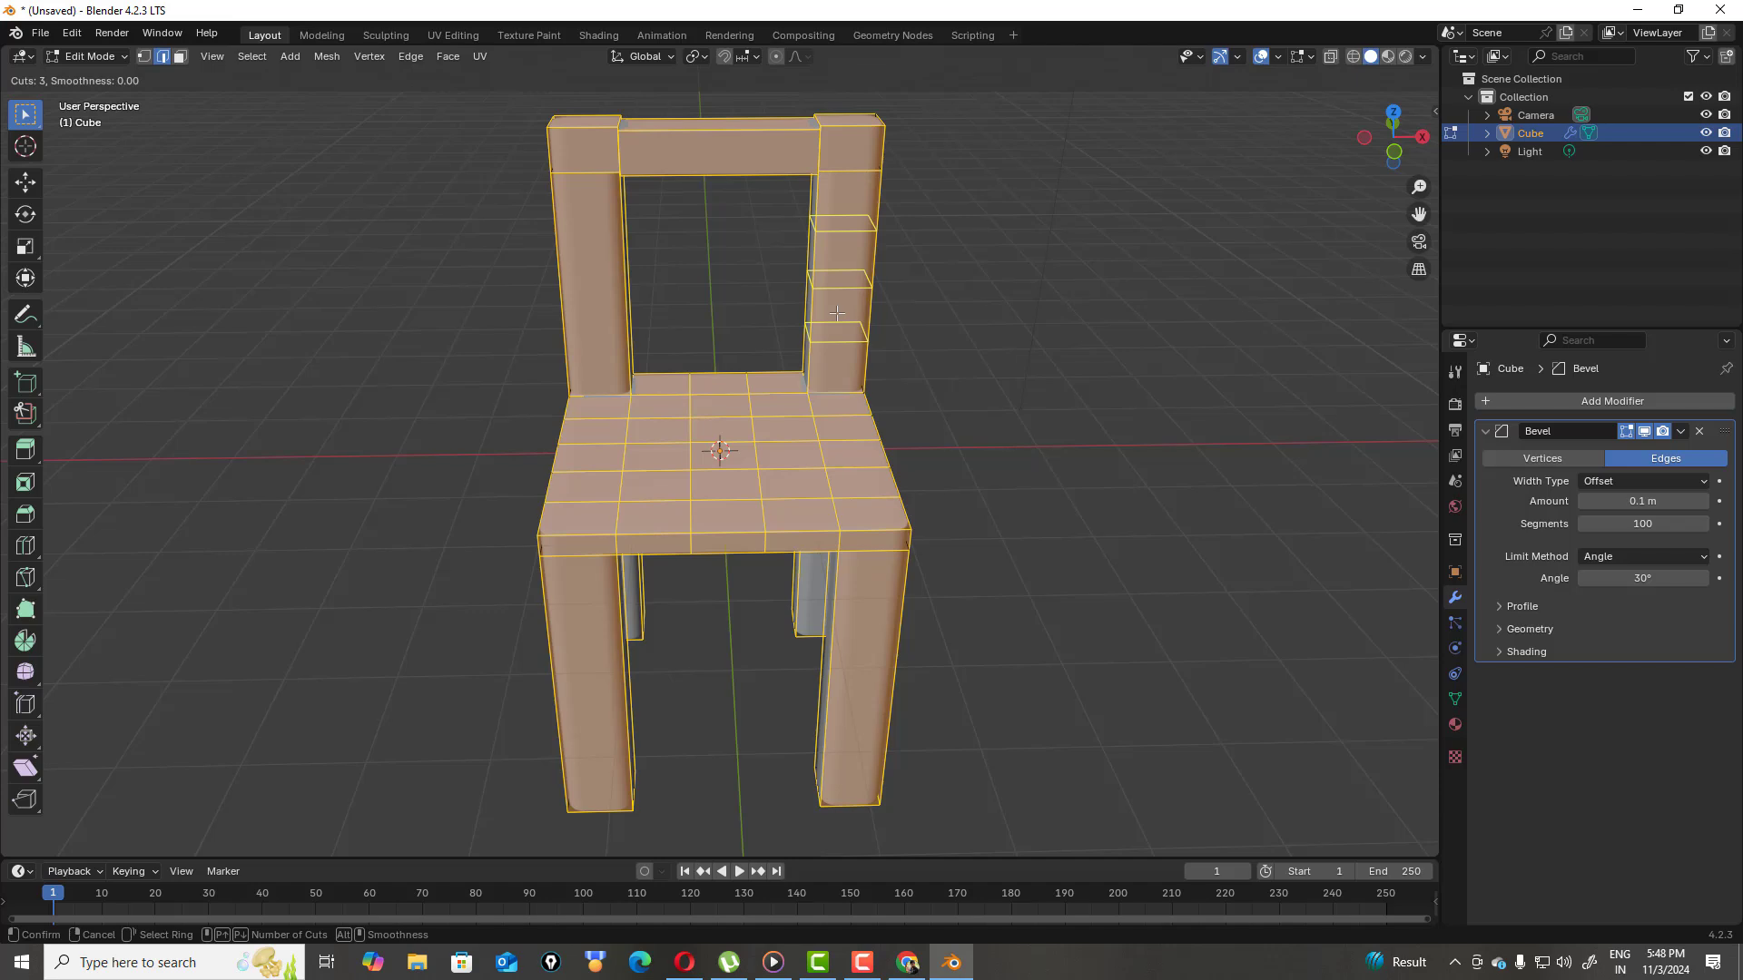
left_click(836, 312)
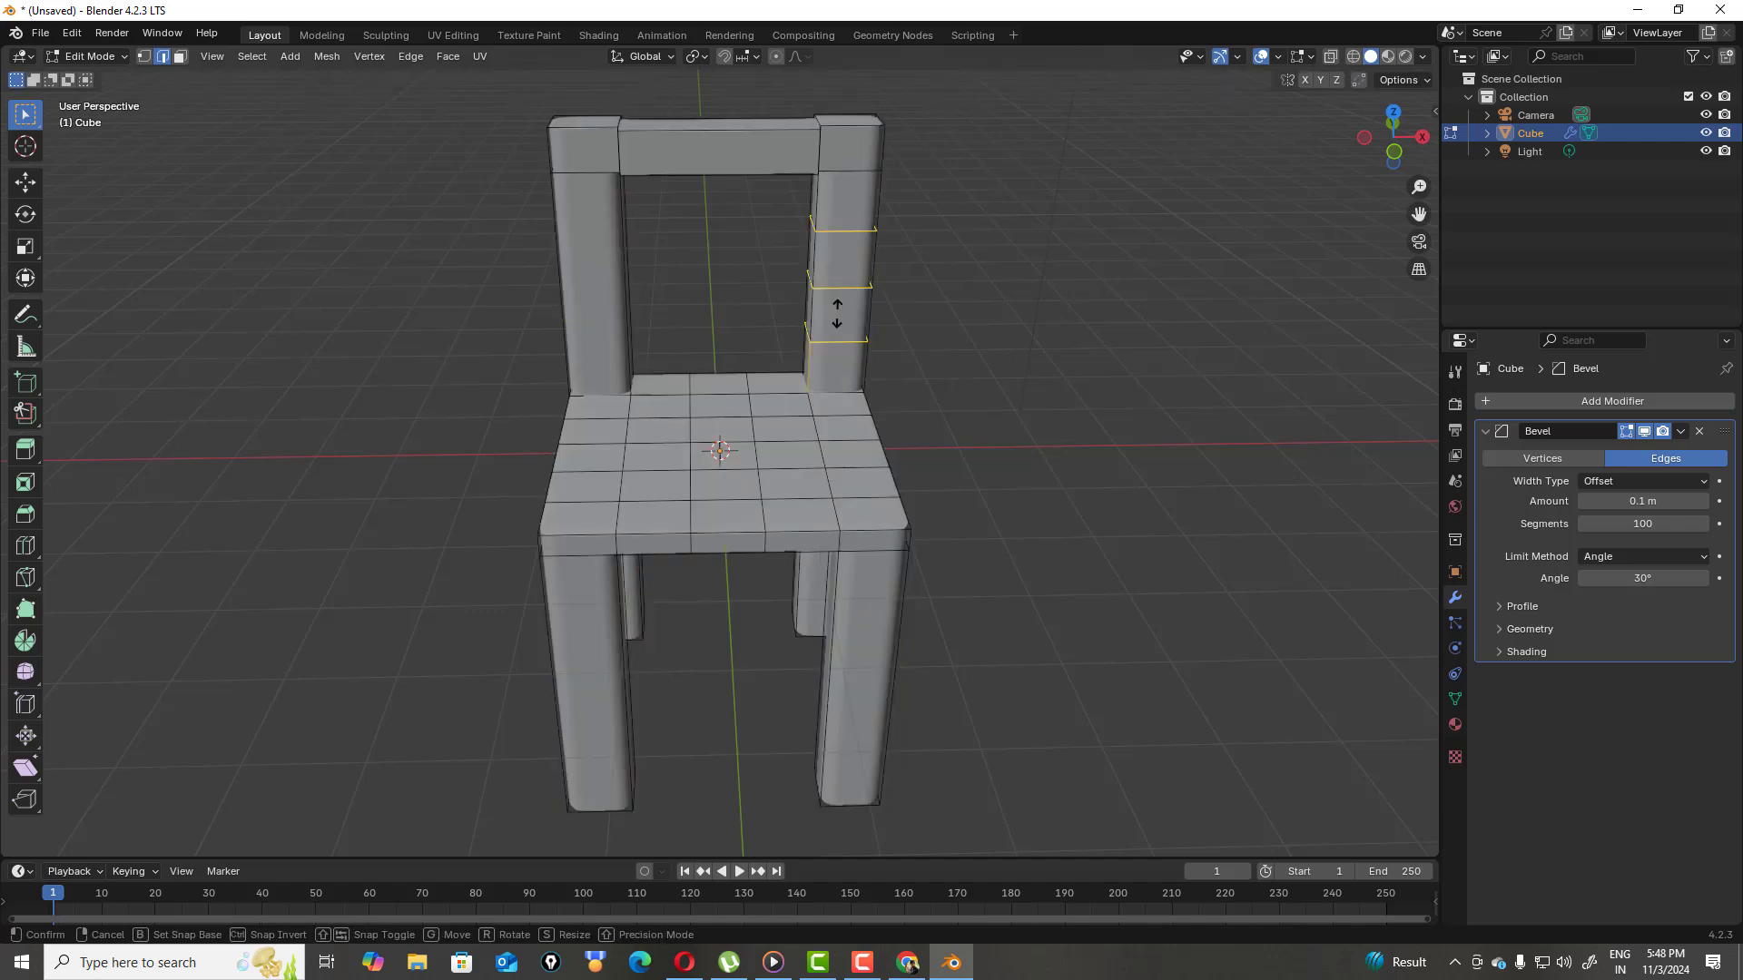
right_click(836, 312)
left_click(836, 312)
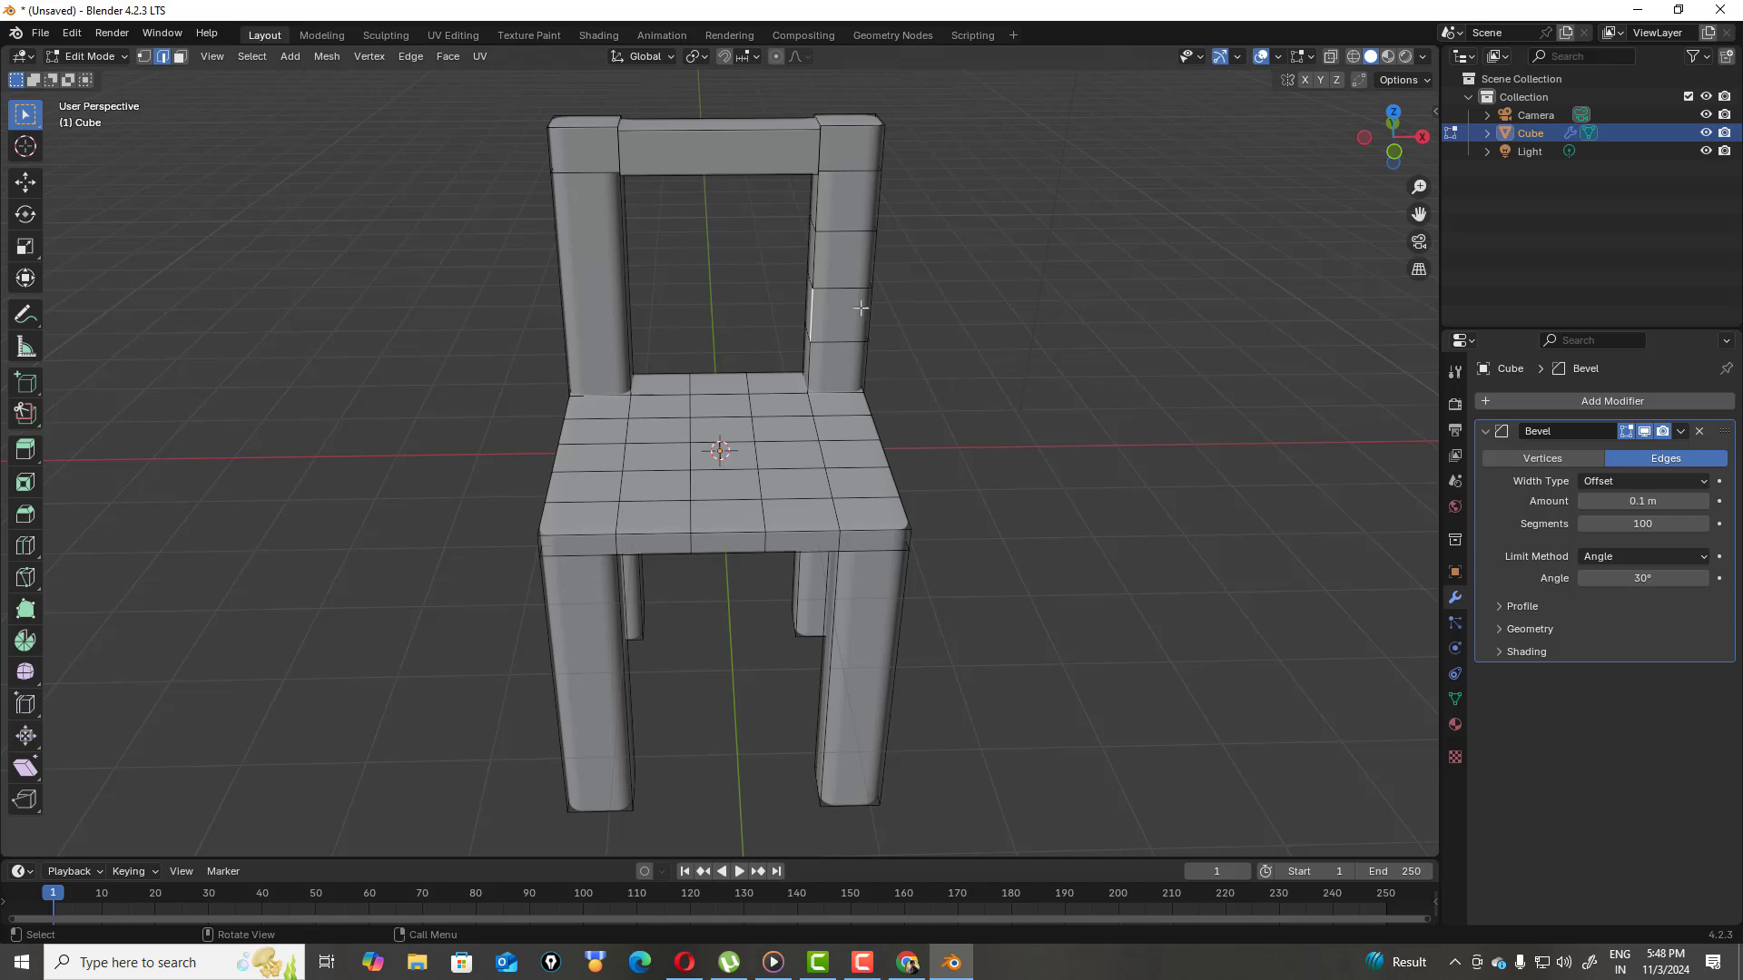
Try adding three loop cuts to the left backrest post, sliding them down to the seat
left_click_drag(466, 143, 1016, 857)
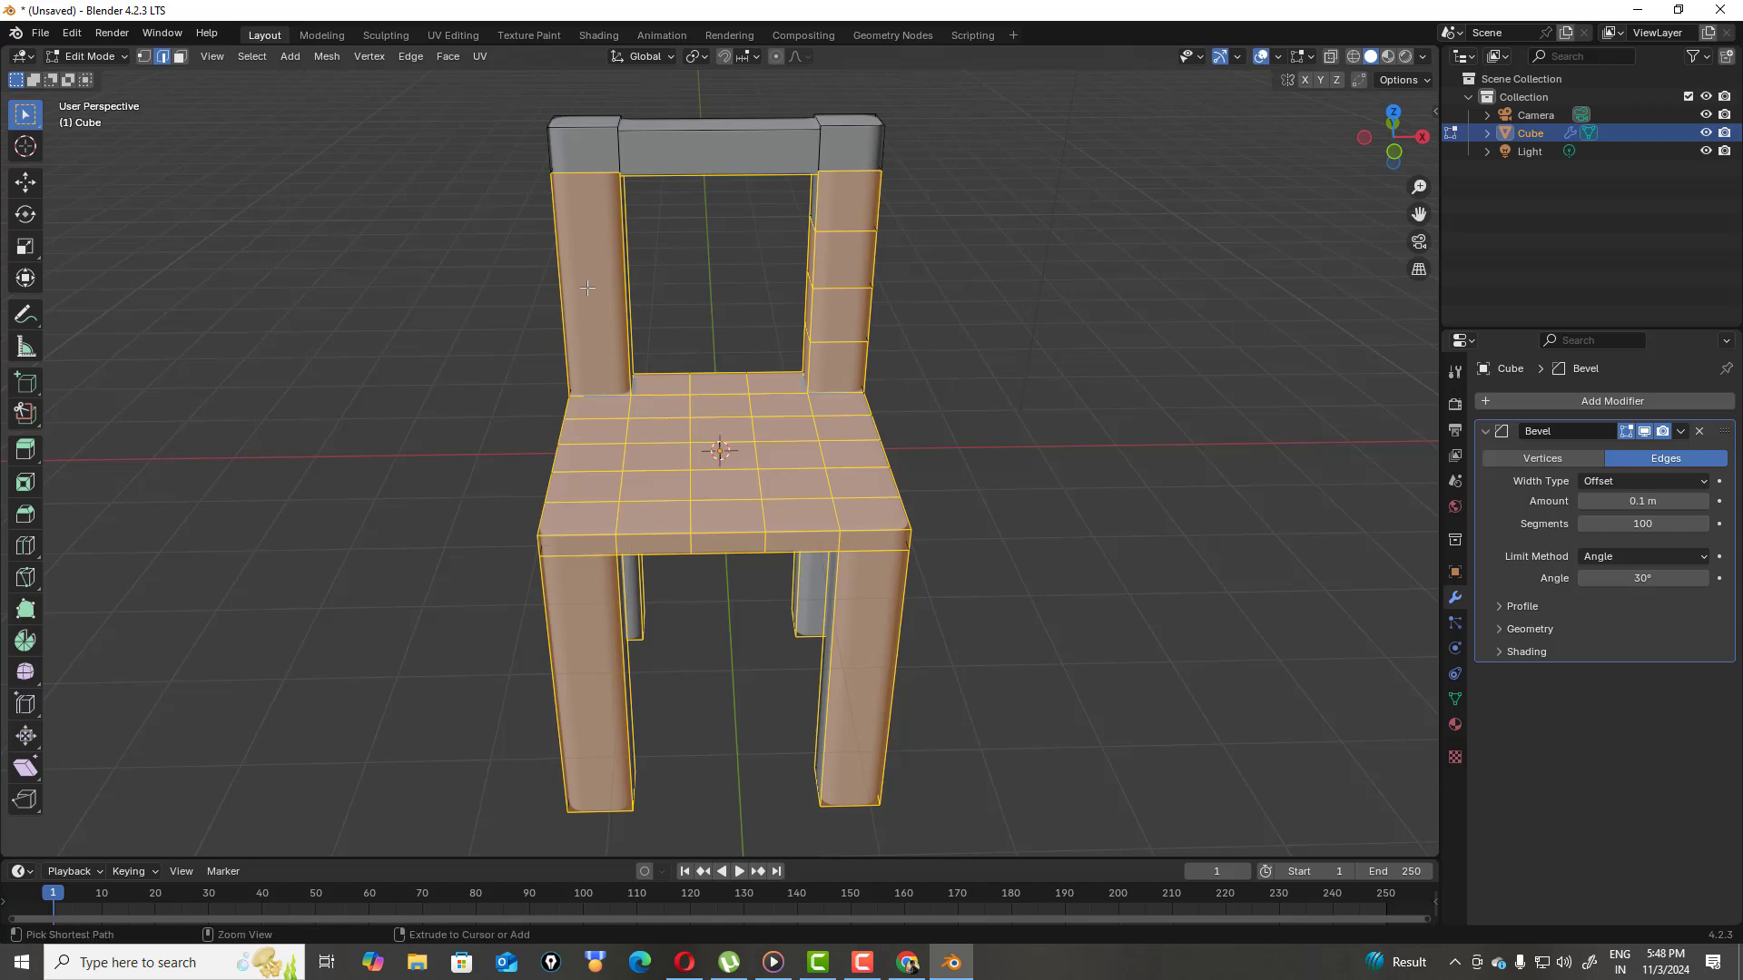
key("ctrl+r")
scroll(588, 288, "up", 2)
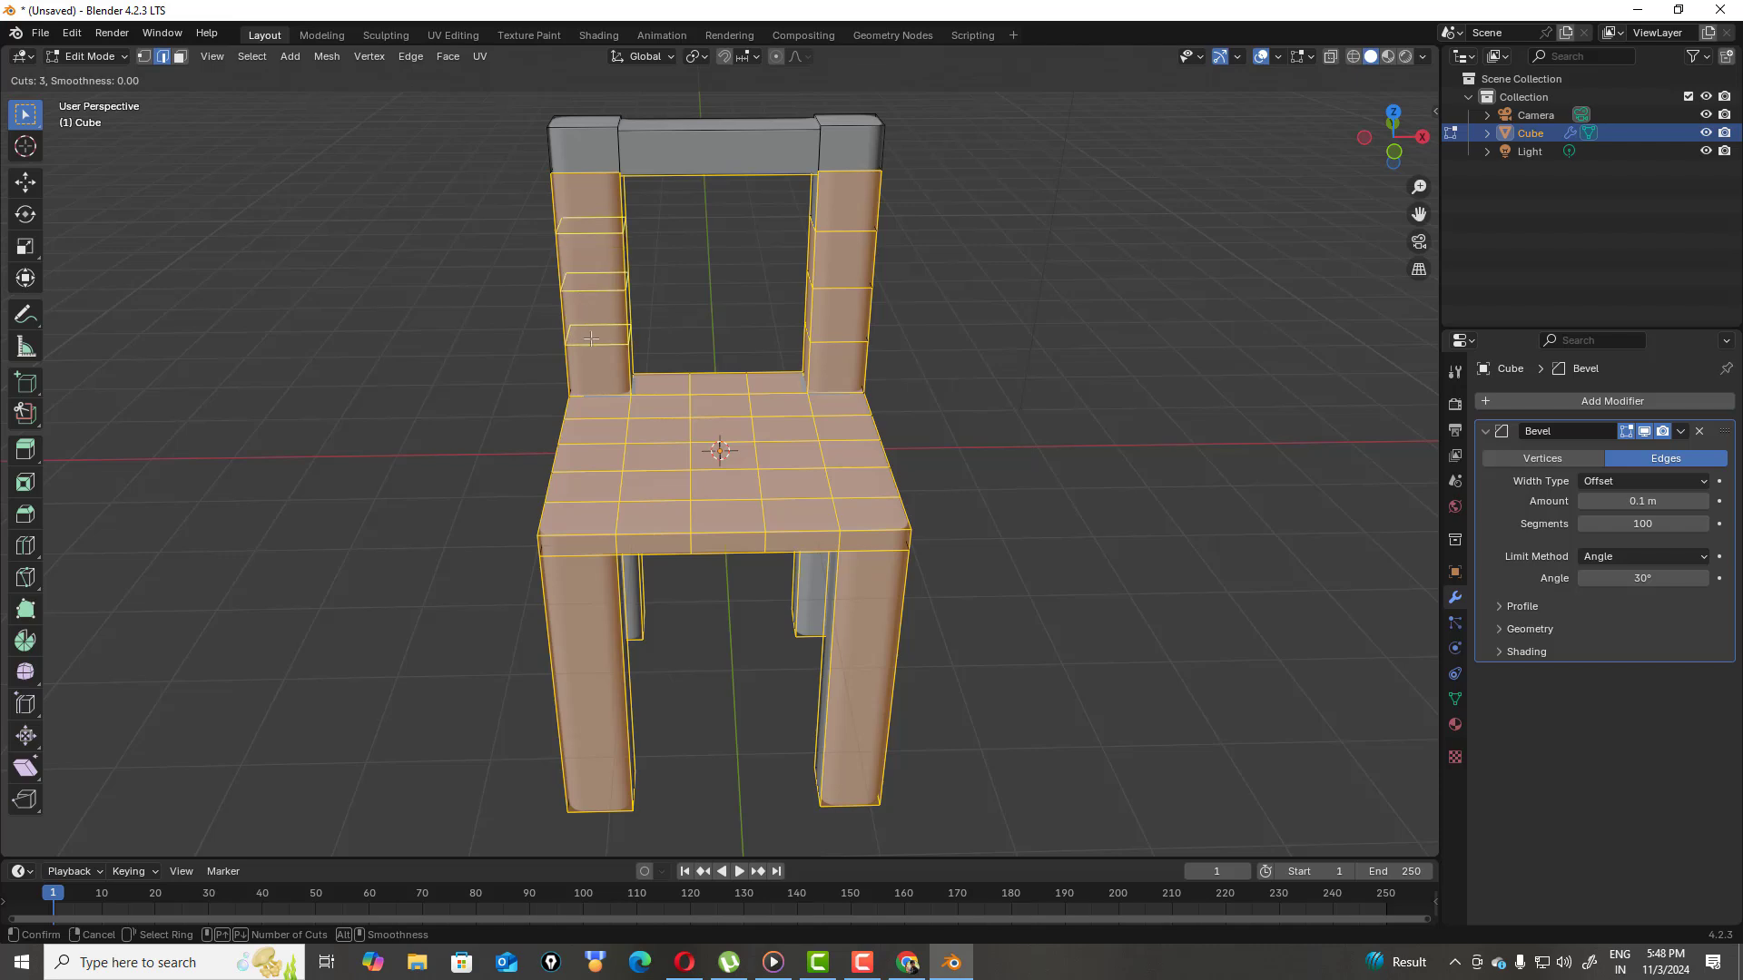
left_click(593, 325)
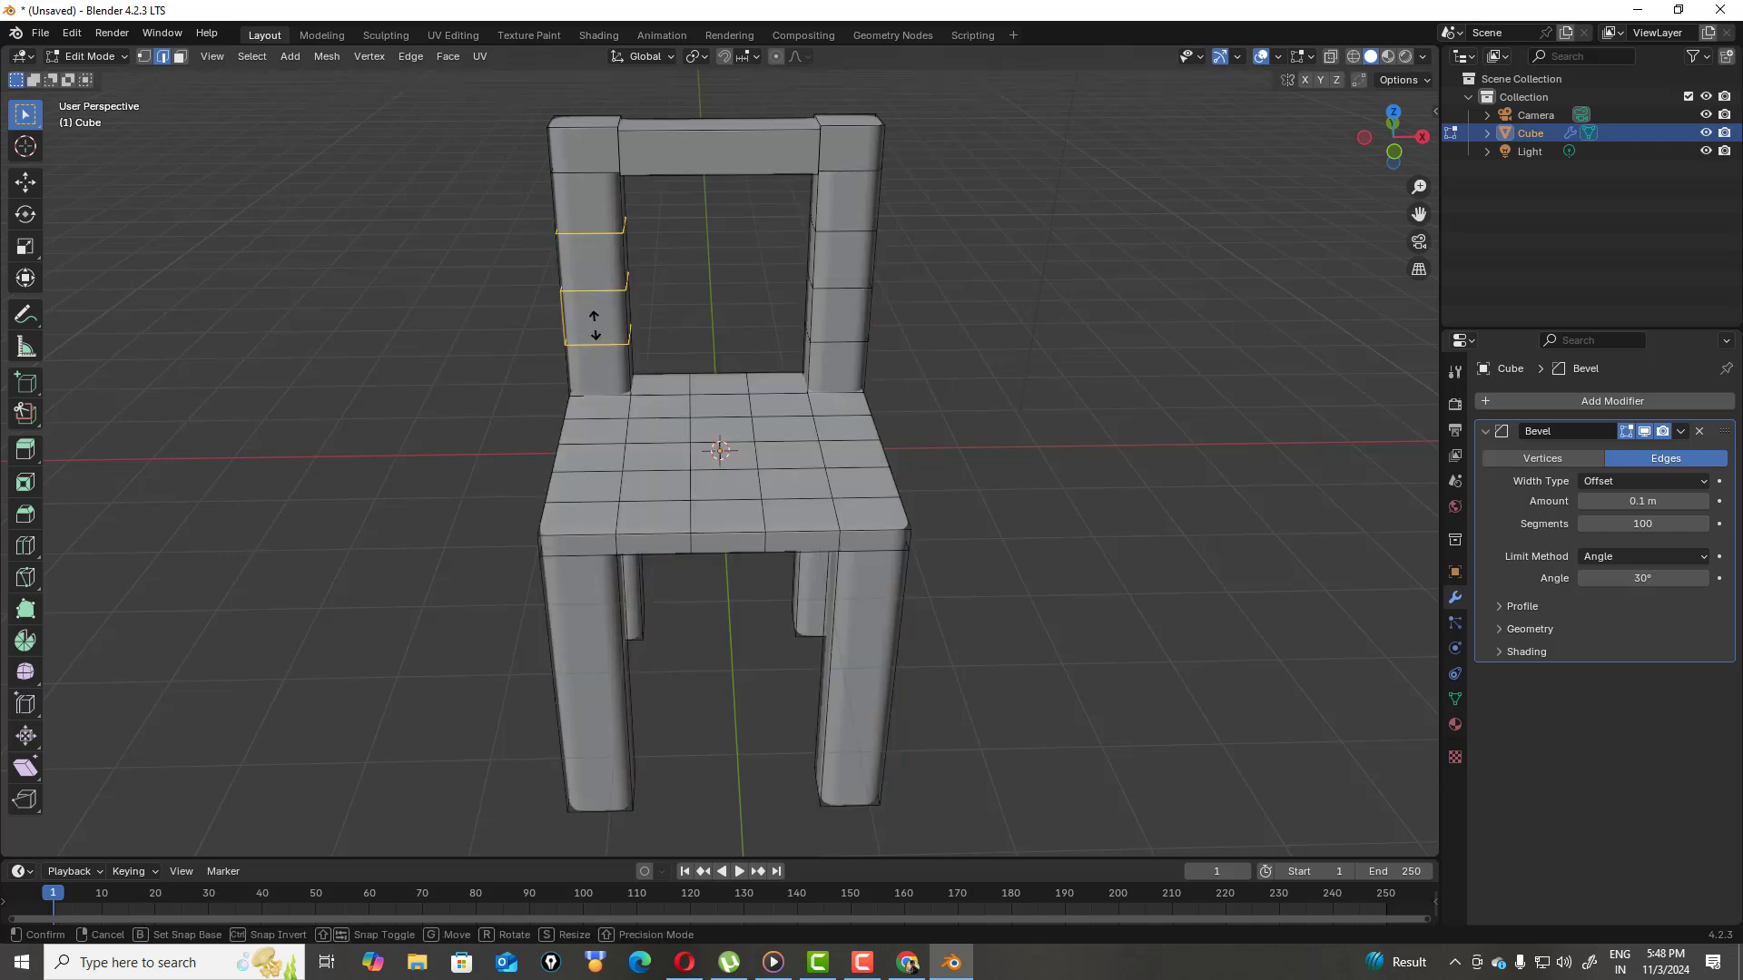
left_click(598, 376)
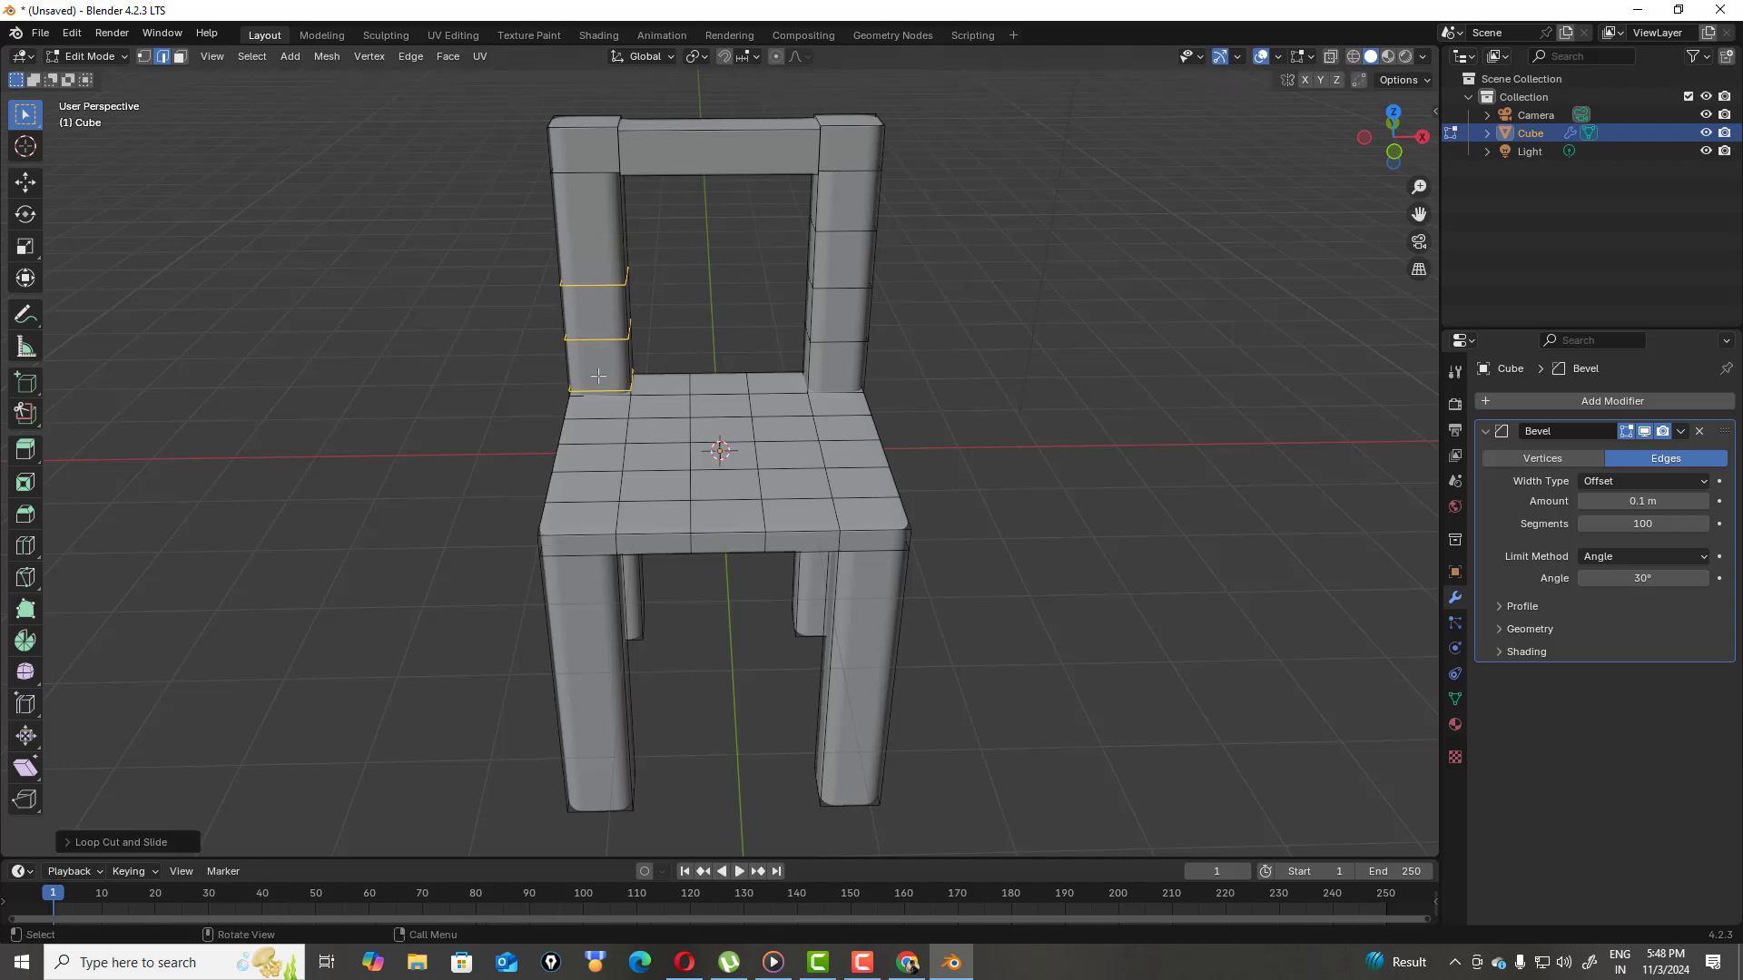
left_click(614, 286)
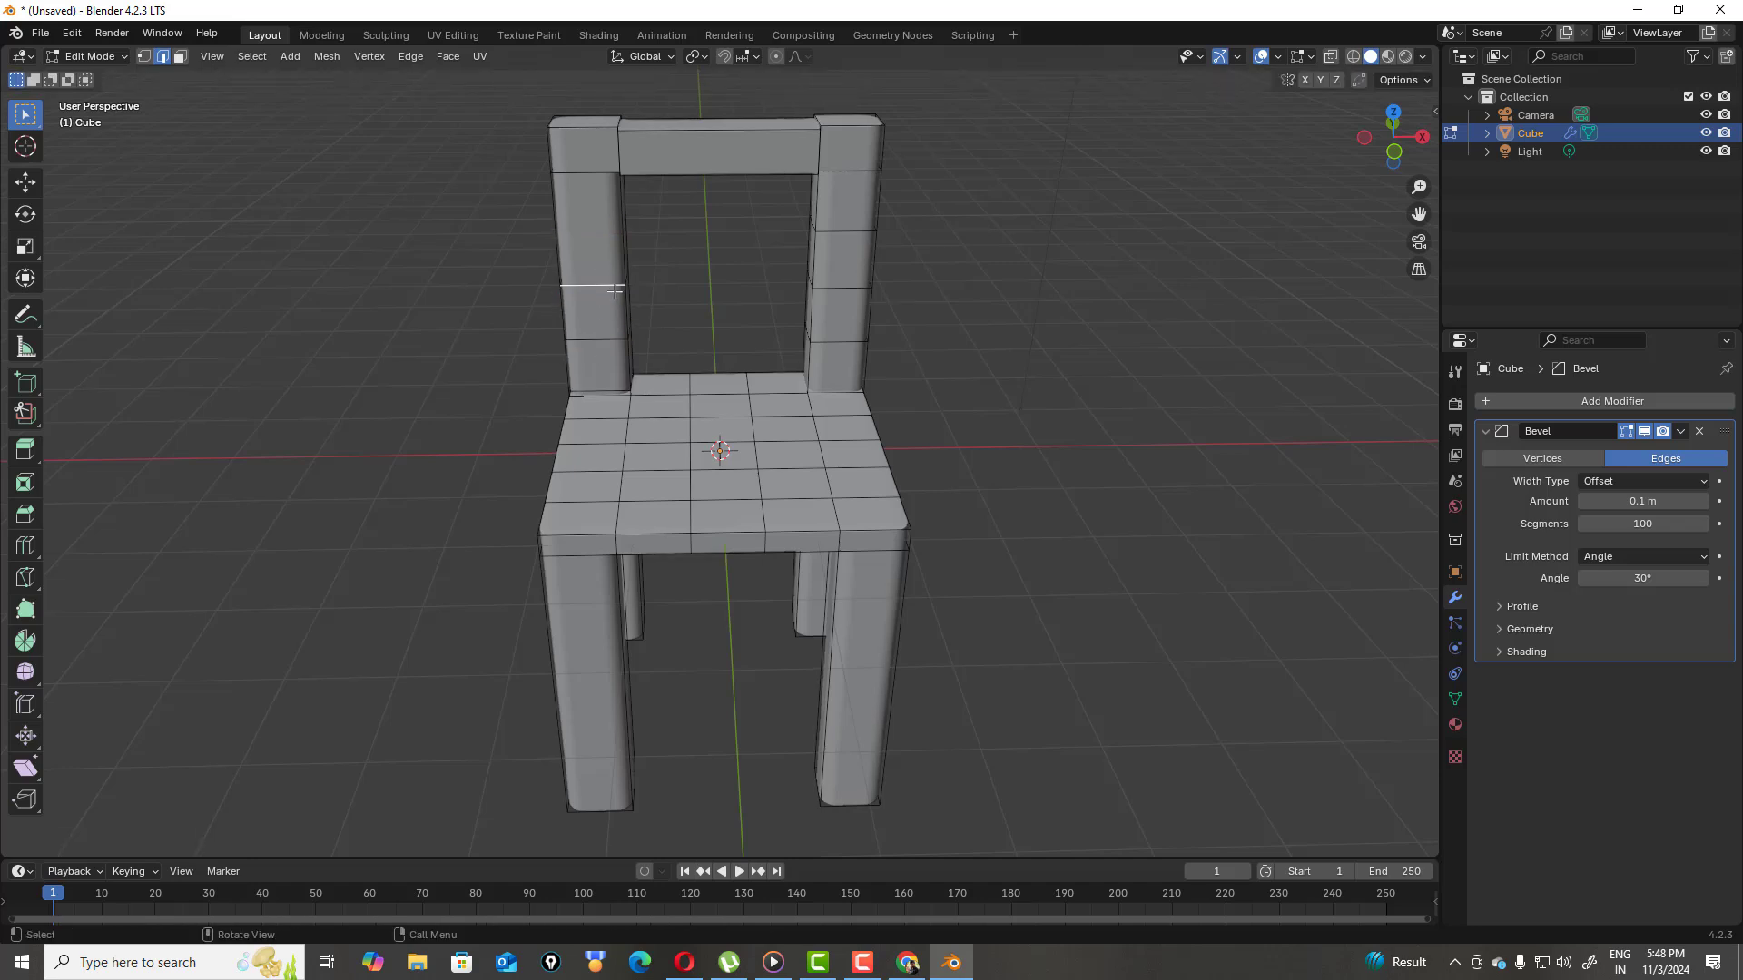
Undo the three loop cuts on the left backrest post
key("ctrl+z")
key("ctrl+z")
key("ctrl+z")
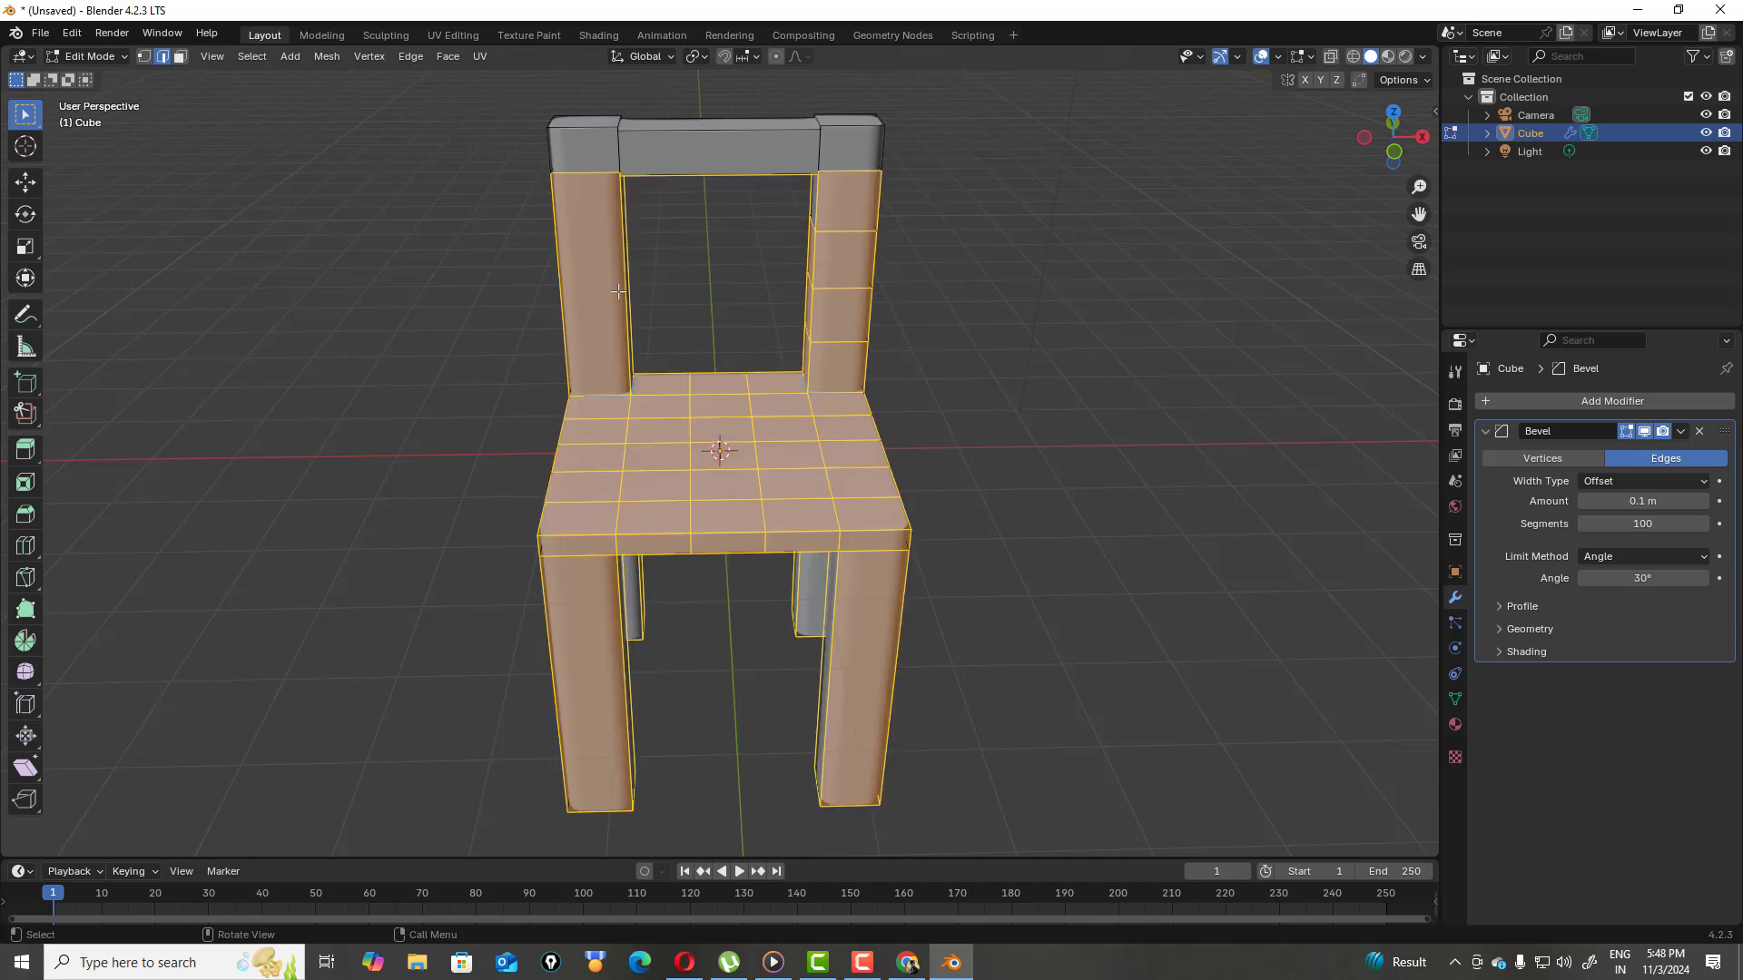
Add a single loop cut to the left backrest post, slid fully down to the seat, and select the whole chair mesh
key("ctrl+z")
key("ctrl+r")
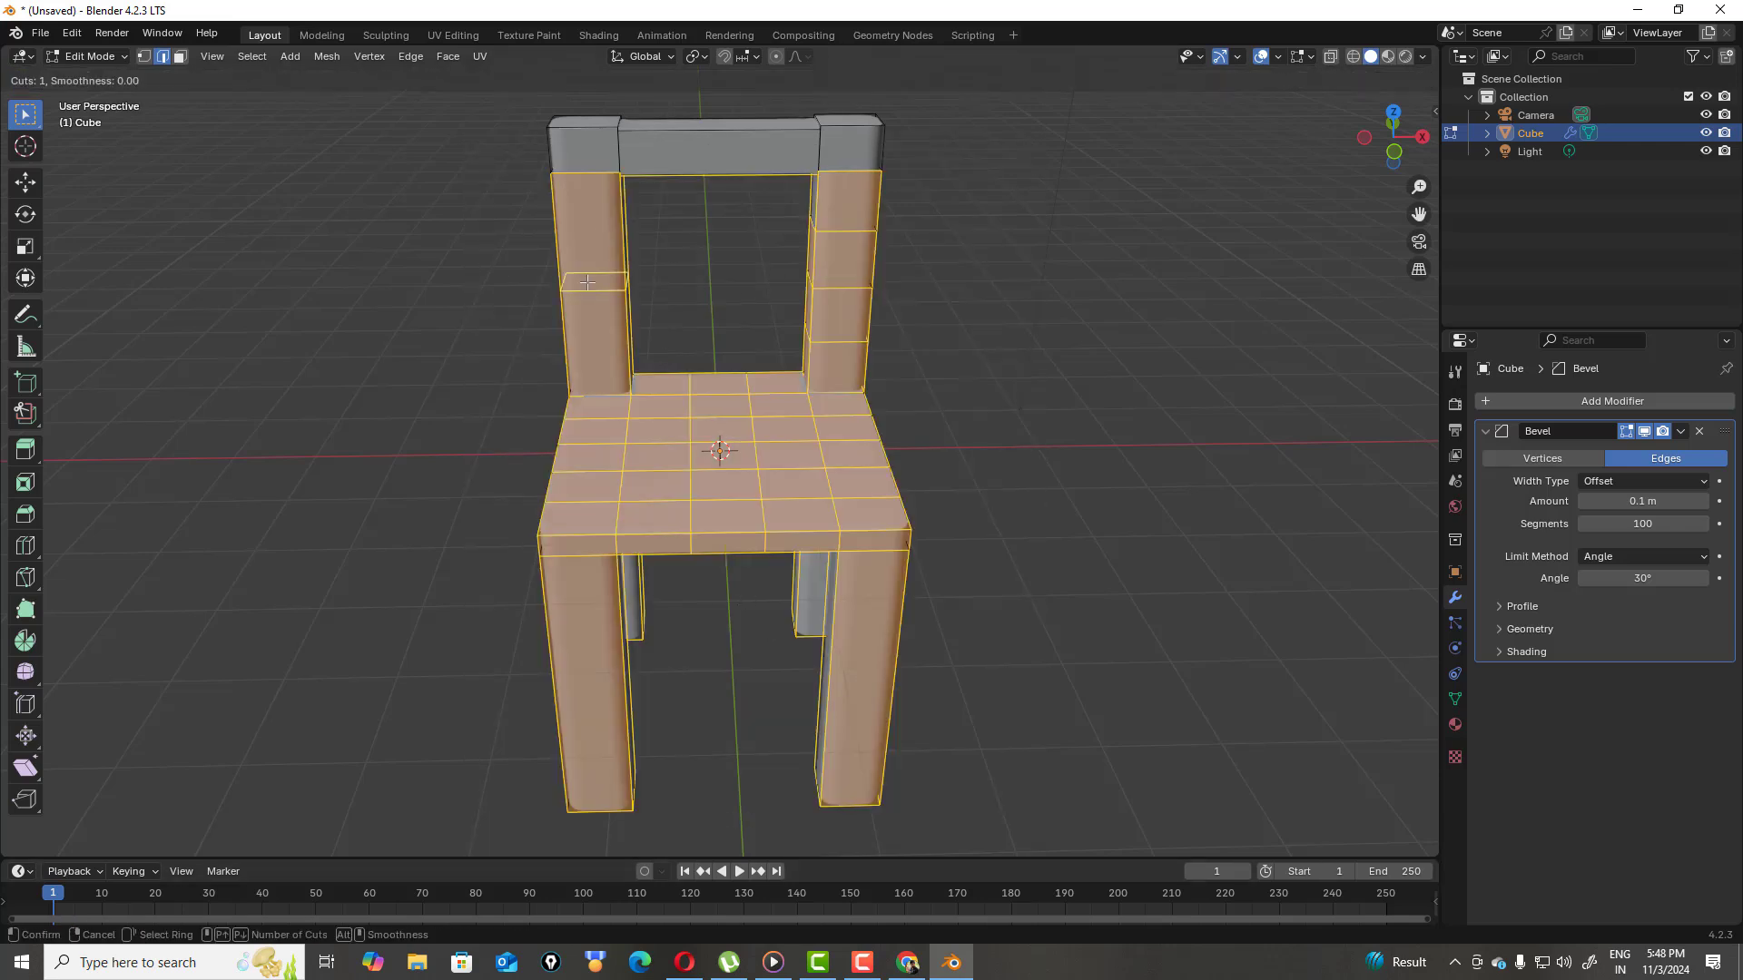
left_click(587, 282)
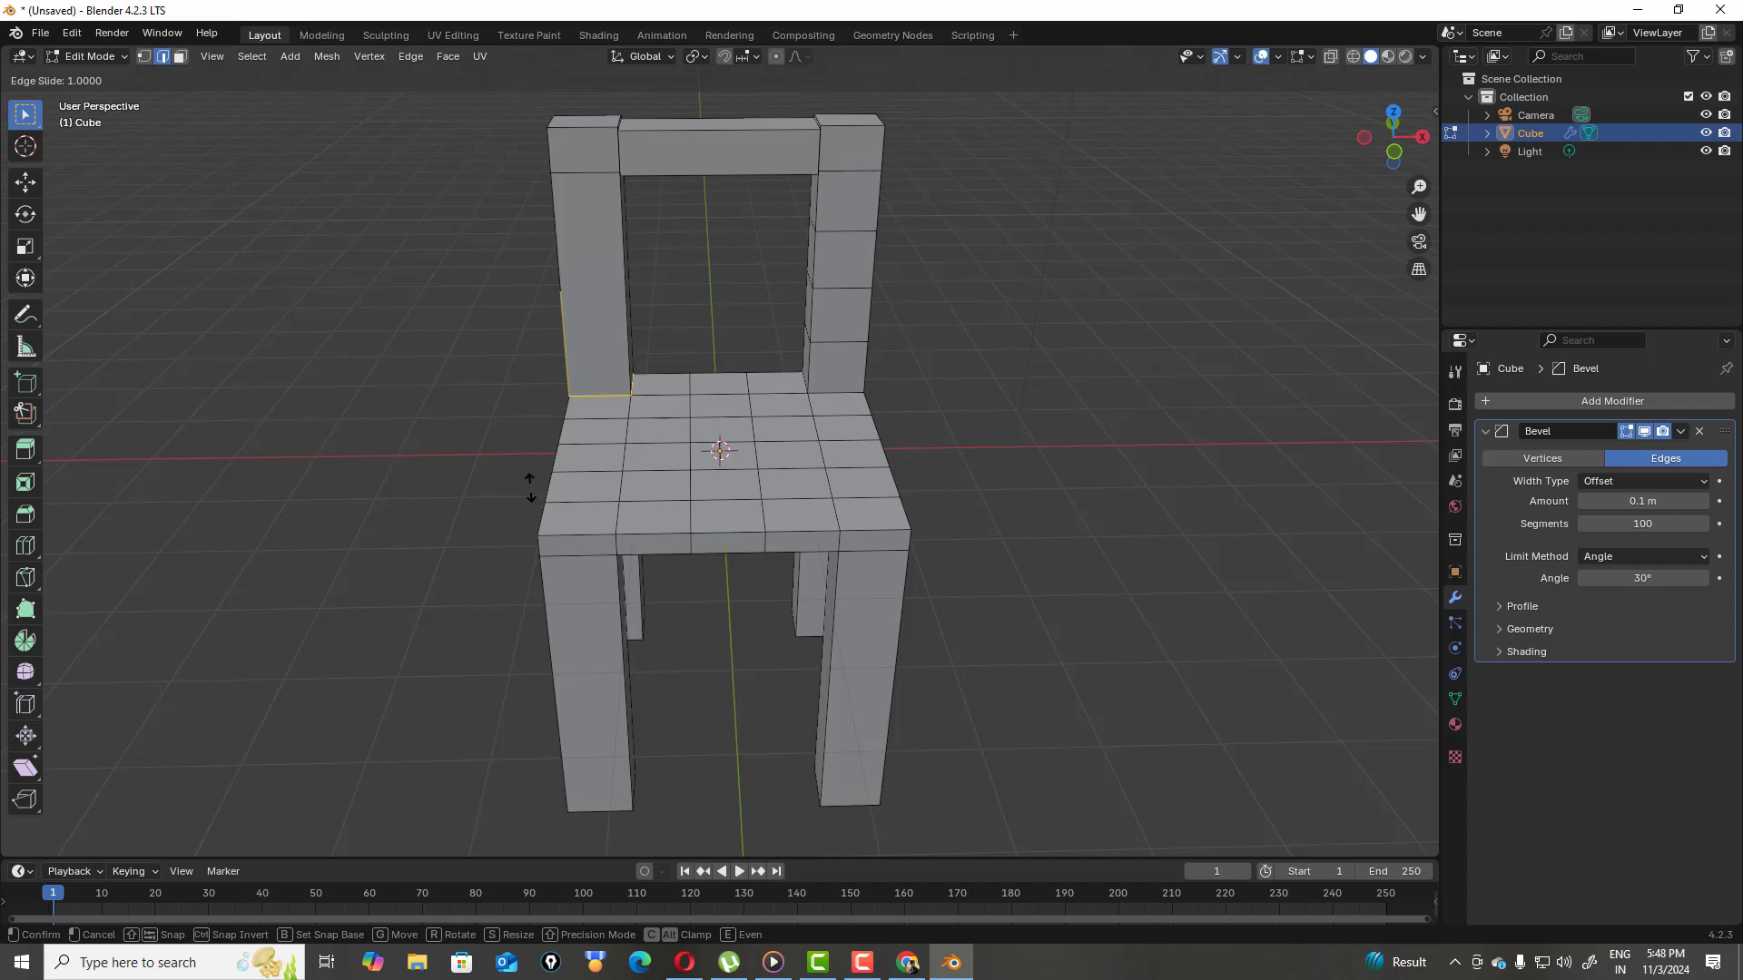
left_click(474, 723)
key("a")
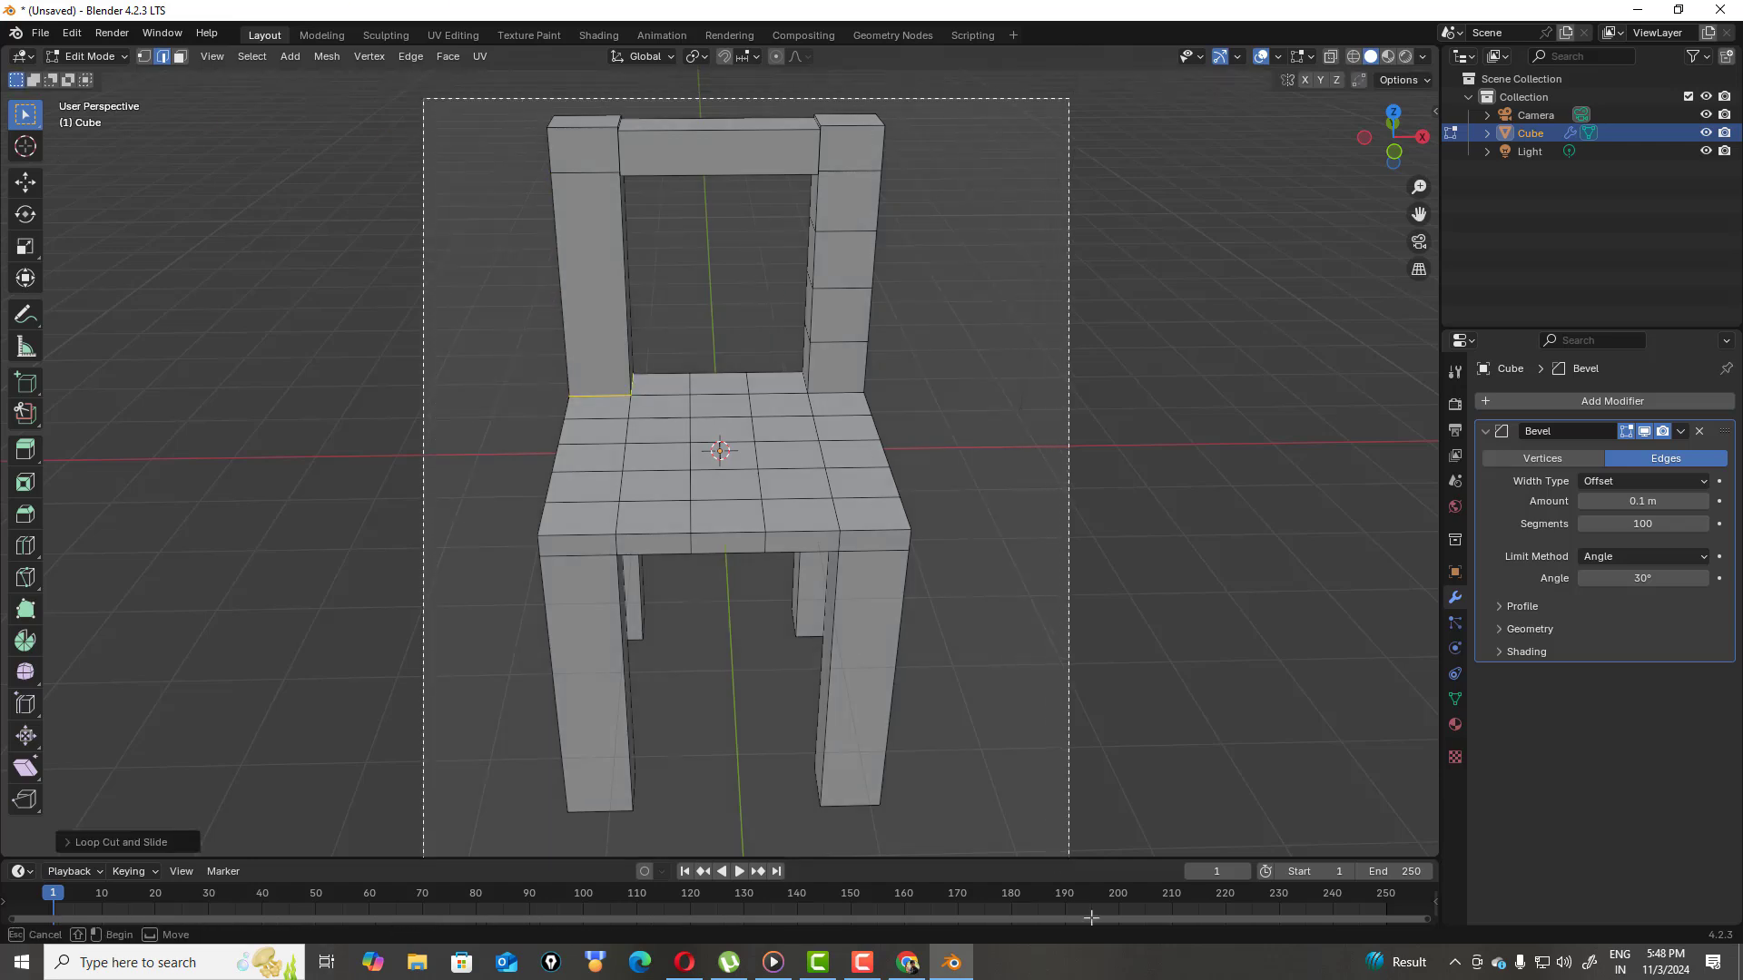
Try adding one loop cut midway up the left backrest post, without sliding it
key("ctrl+r")
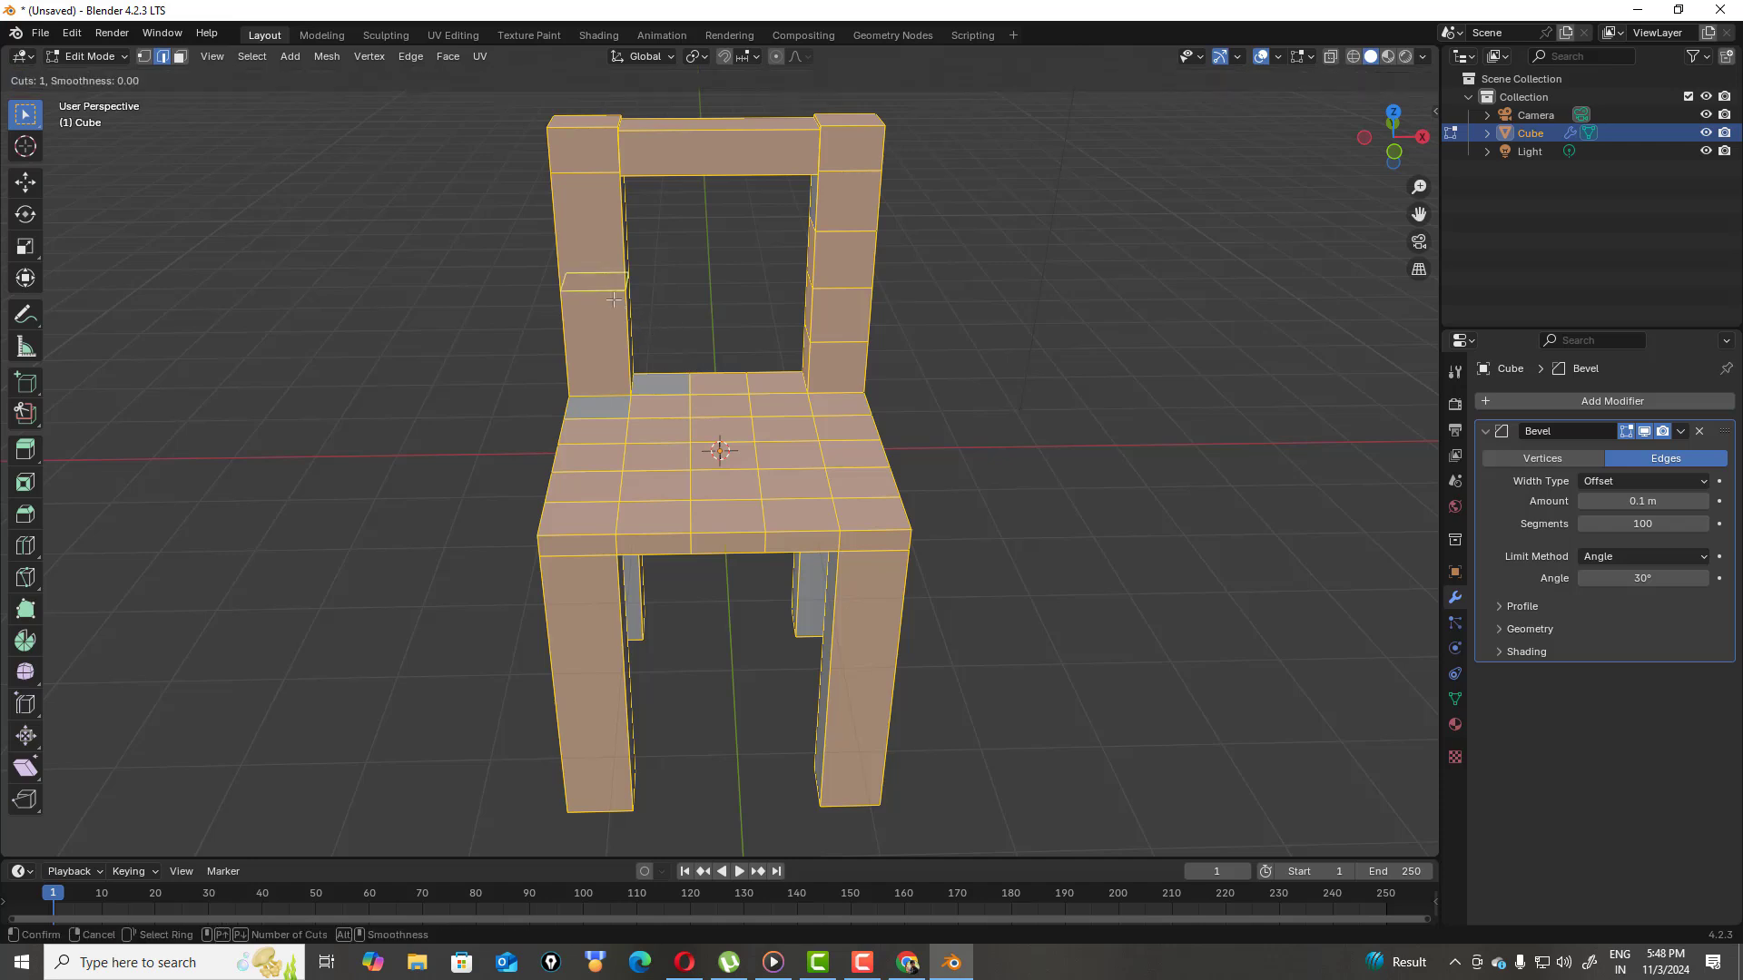
left_click(614, 289)
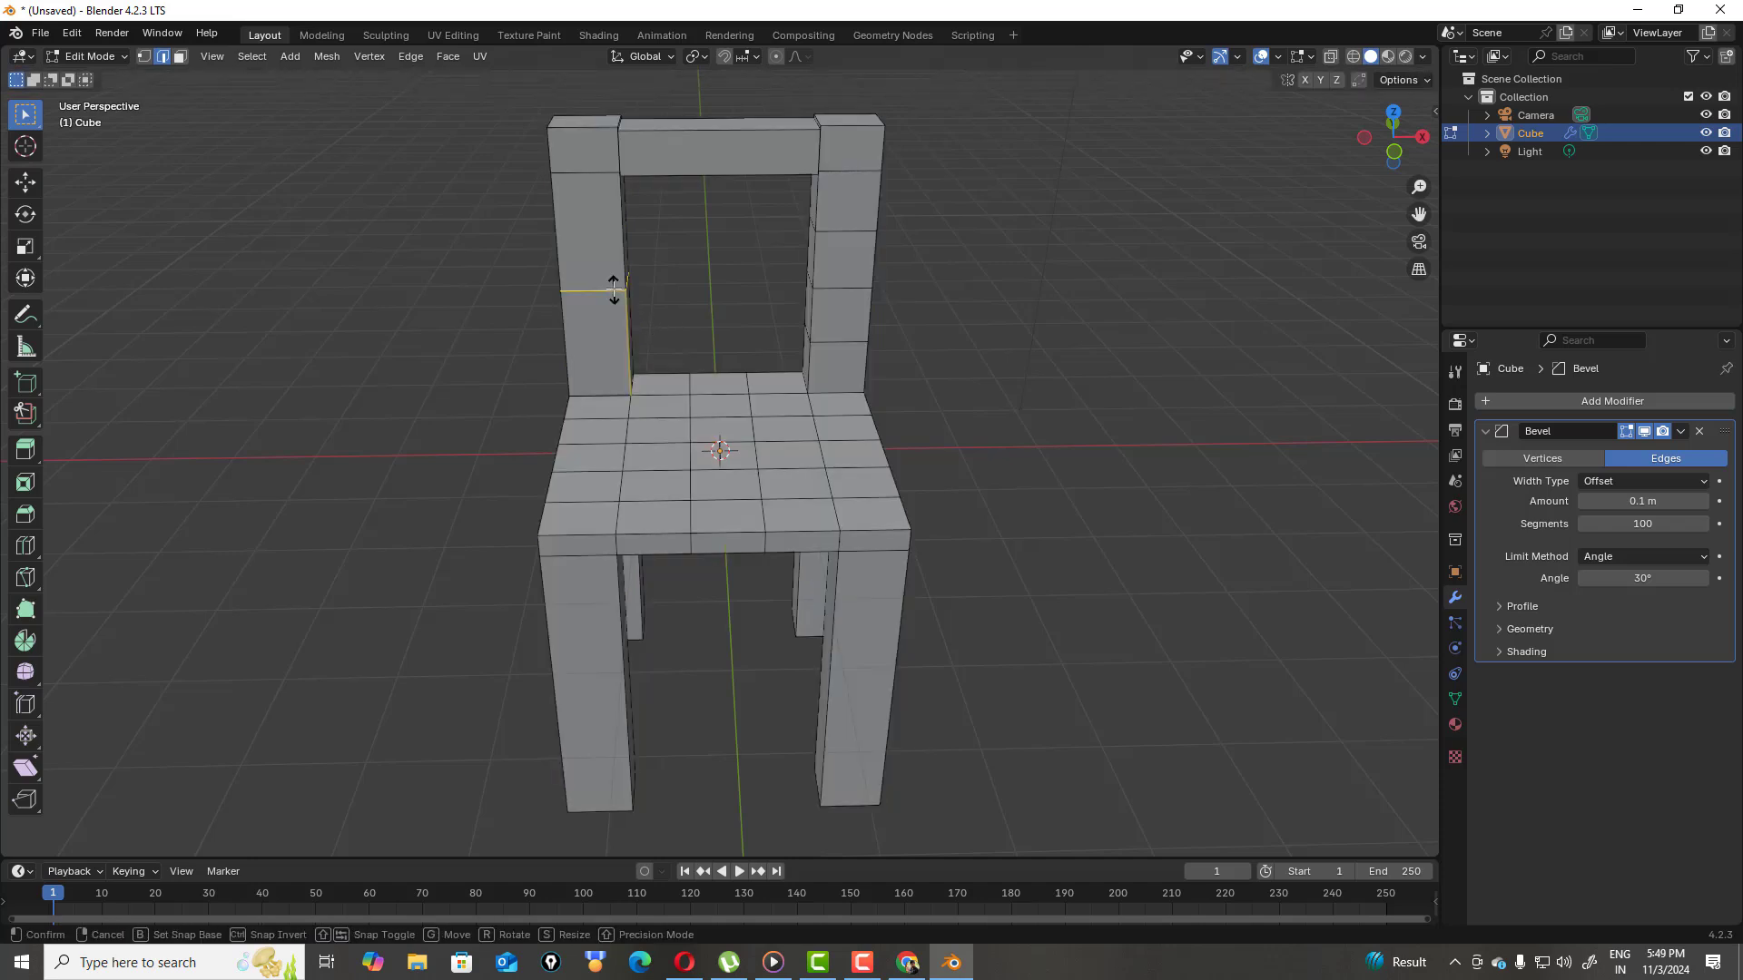
left_click(615, 289)
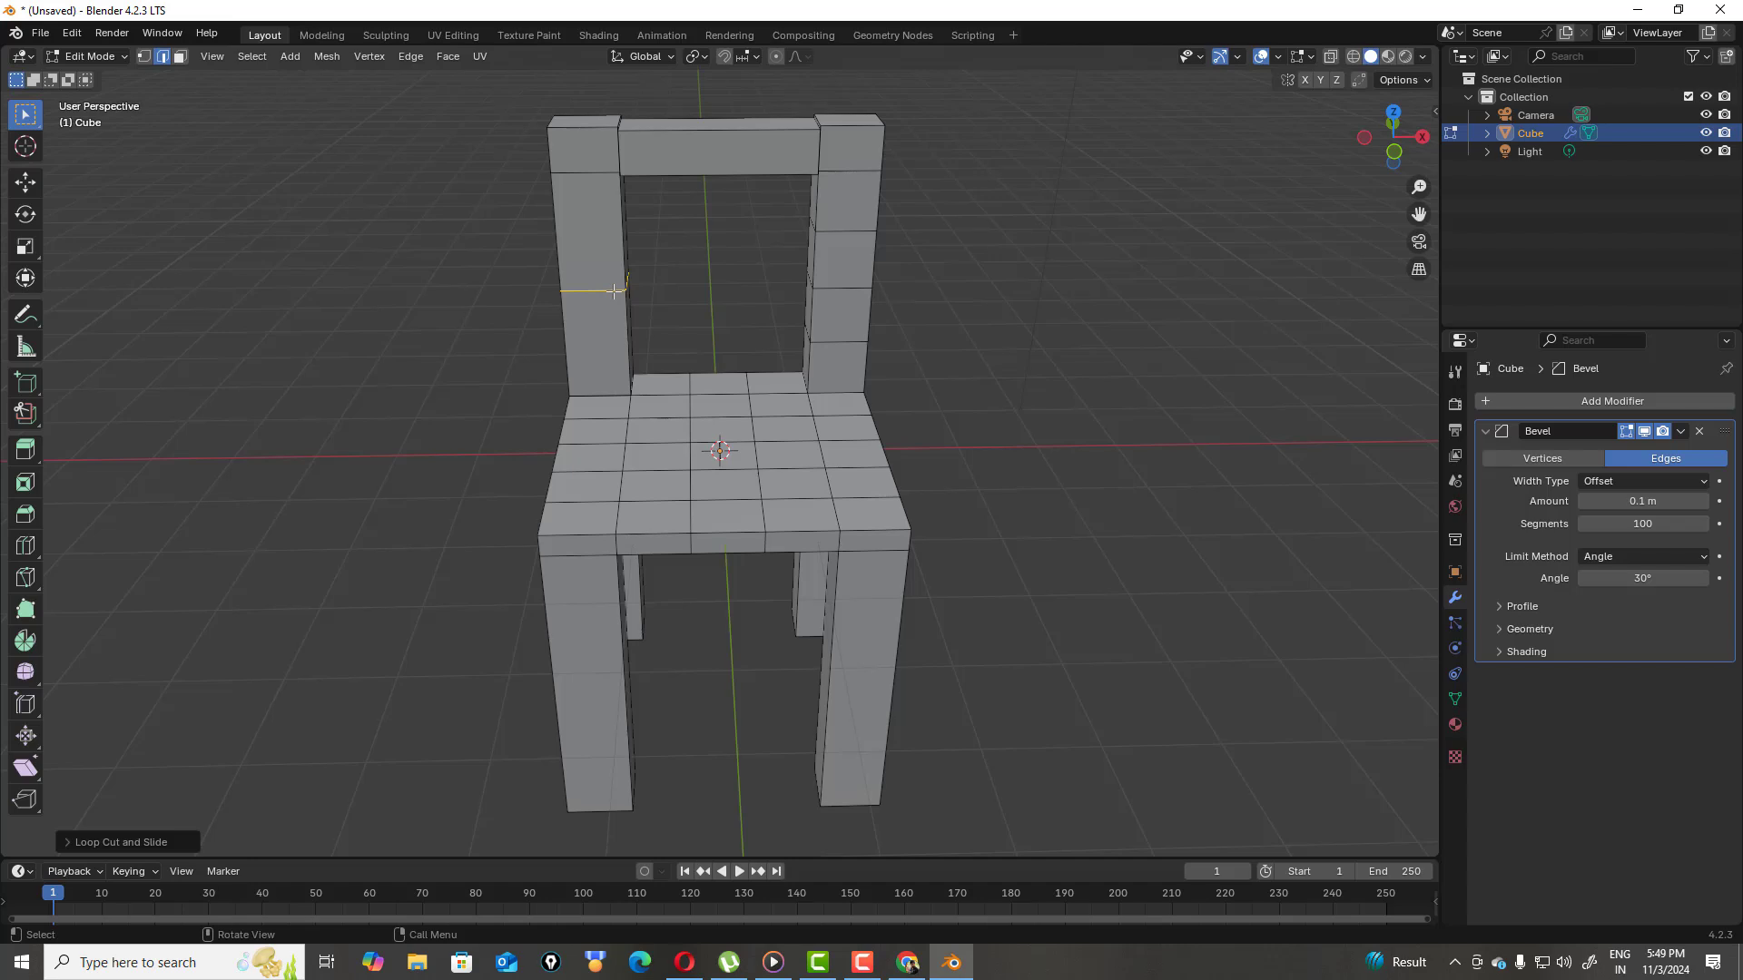
scroll(614, 289, "up", 2)
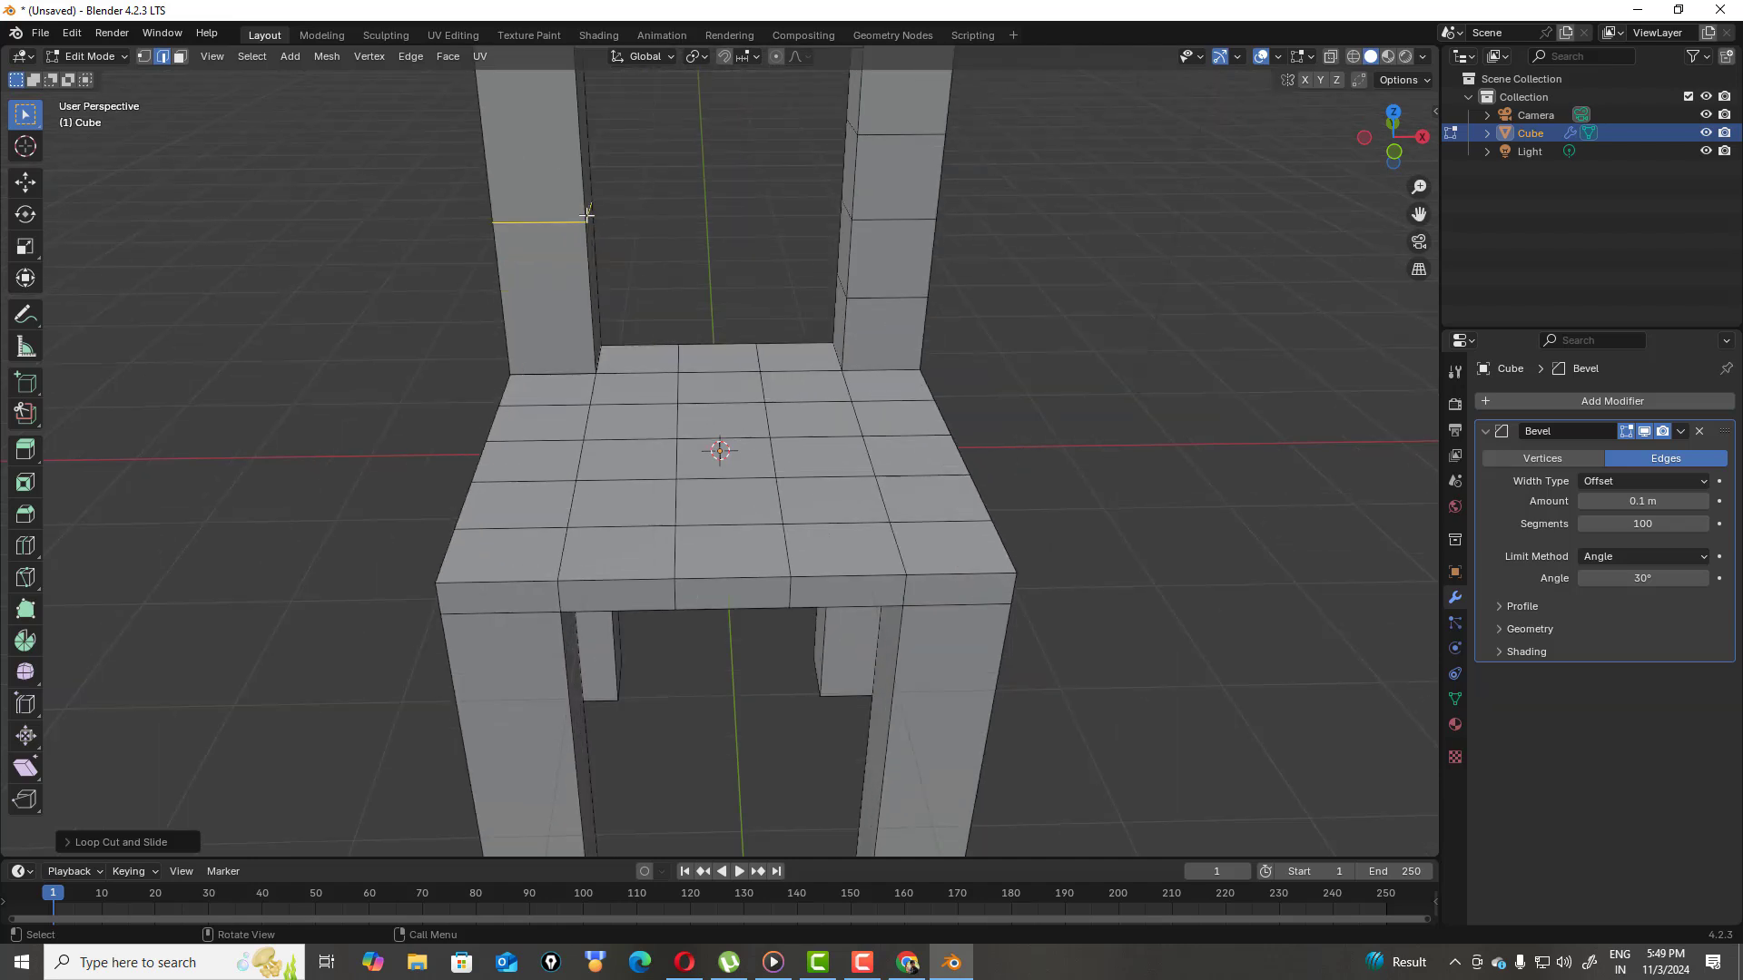
scroll(586, 216, "down", 3)
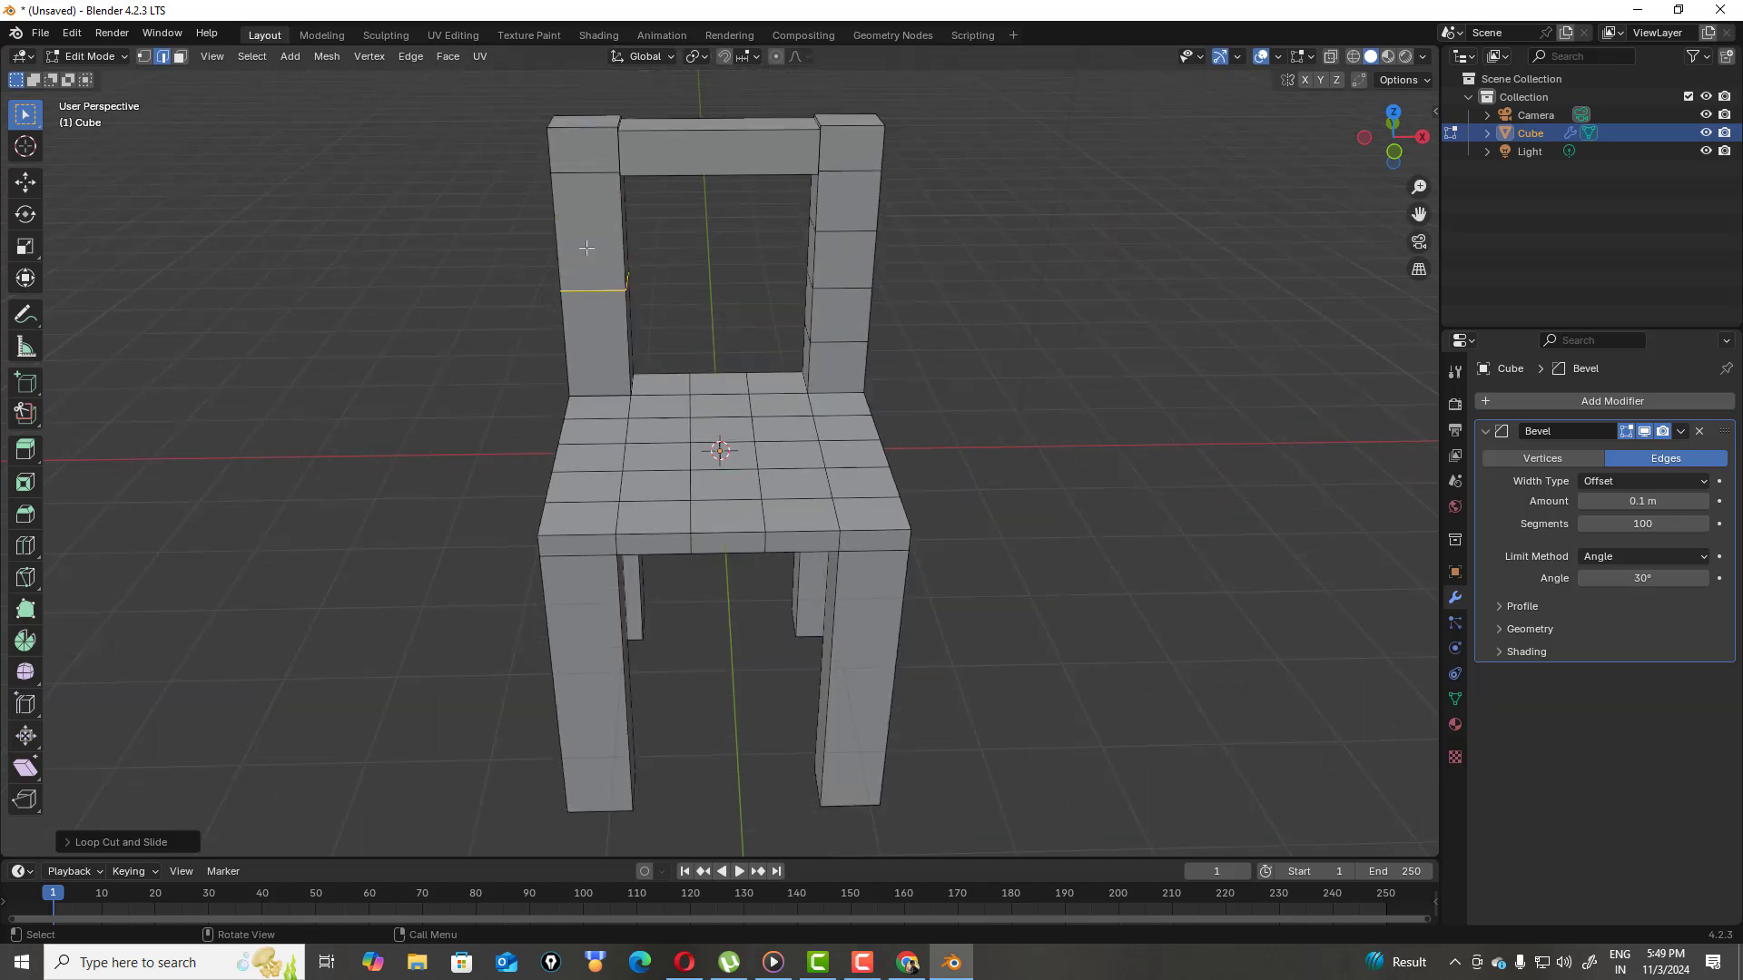
Leave the file unsaved and undo the midway loop cut on the left backrest post
key("ctrl+s")
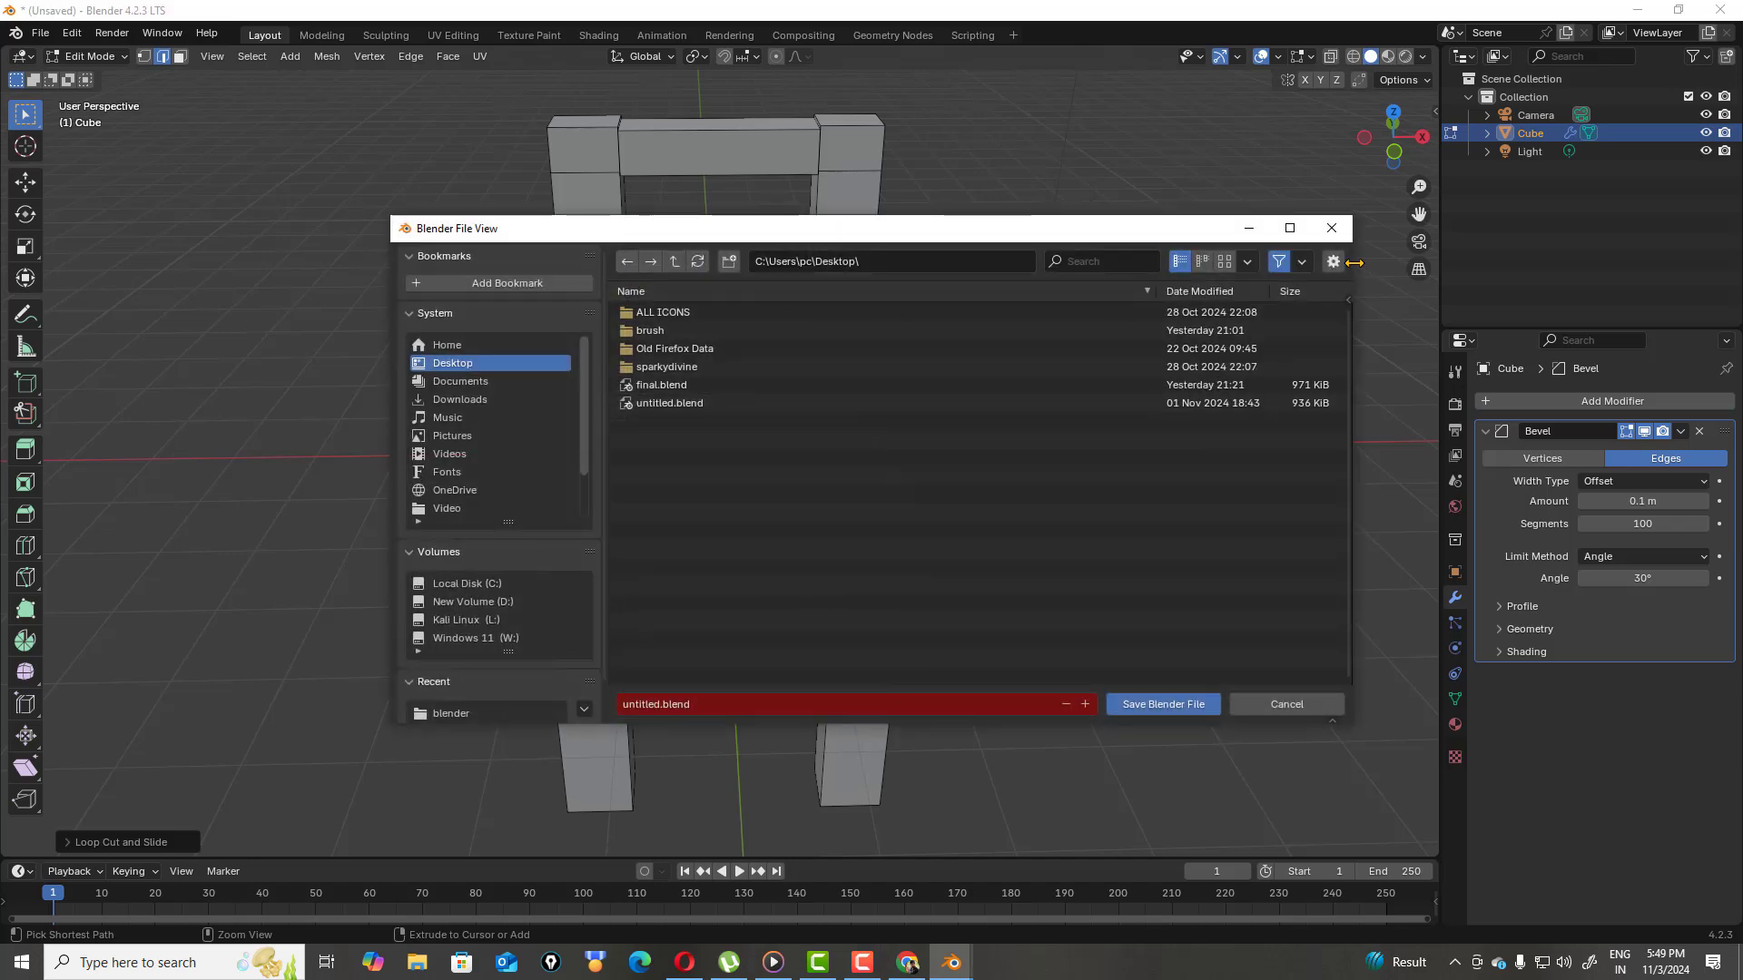
left_click(1333, 226)
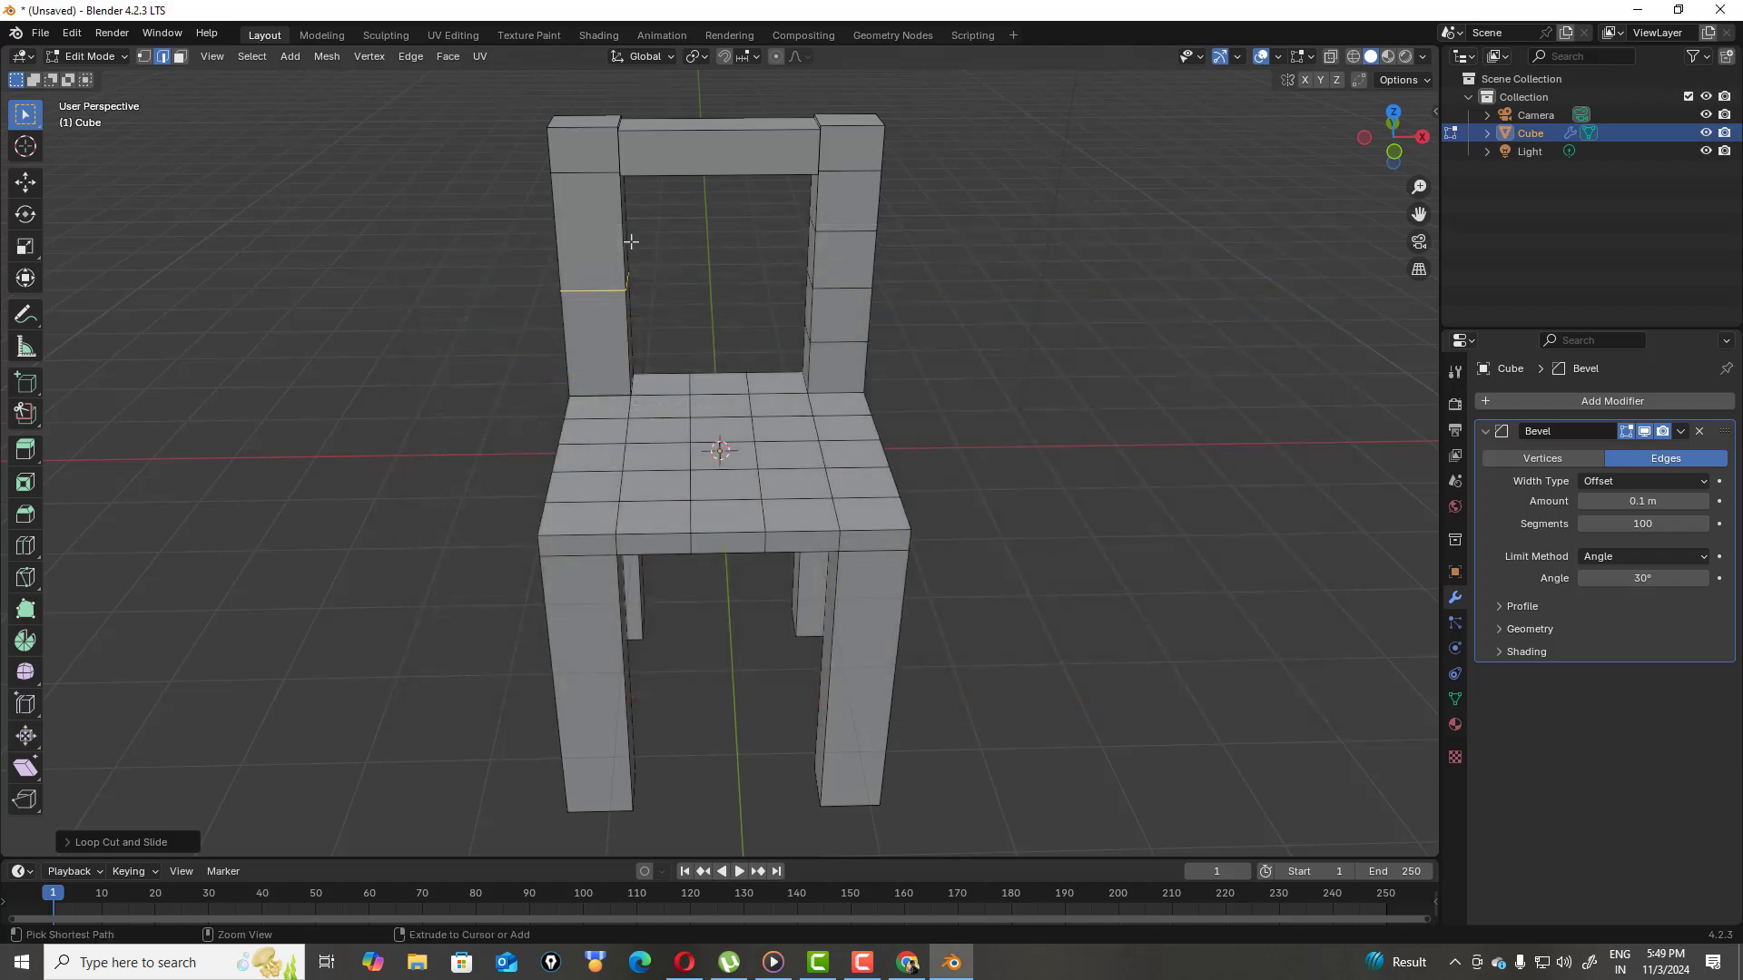
key("ctrl+l")
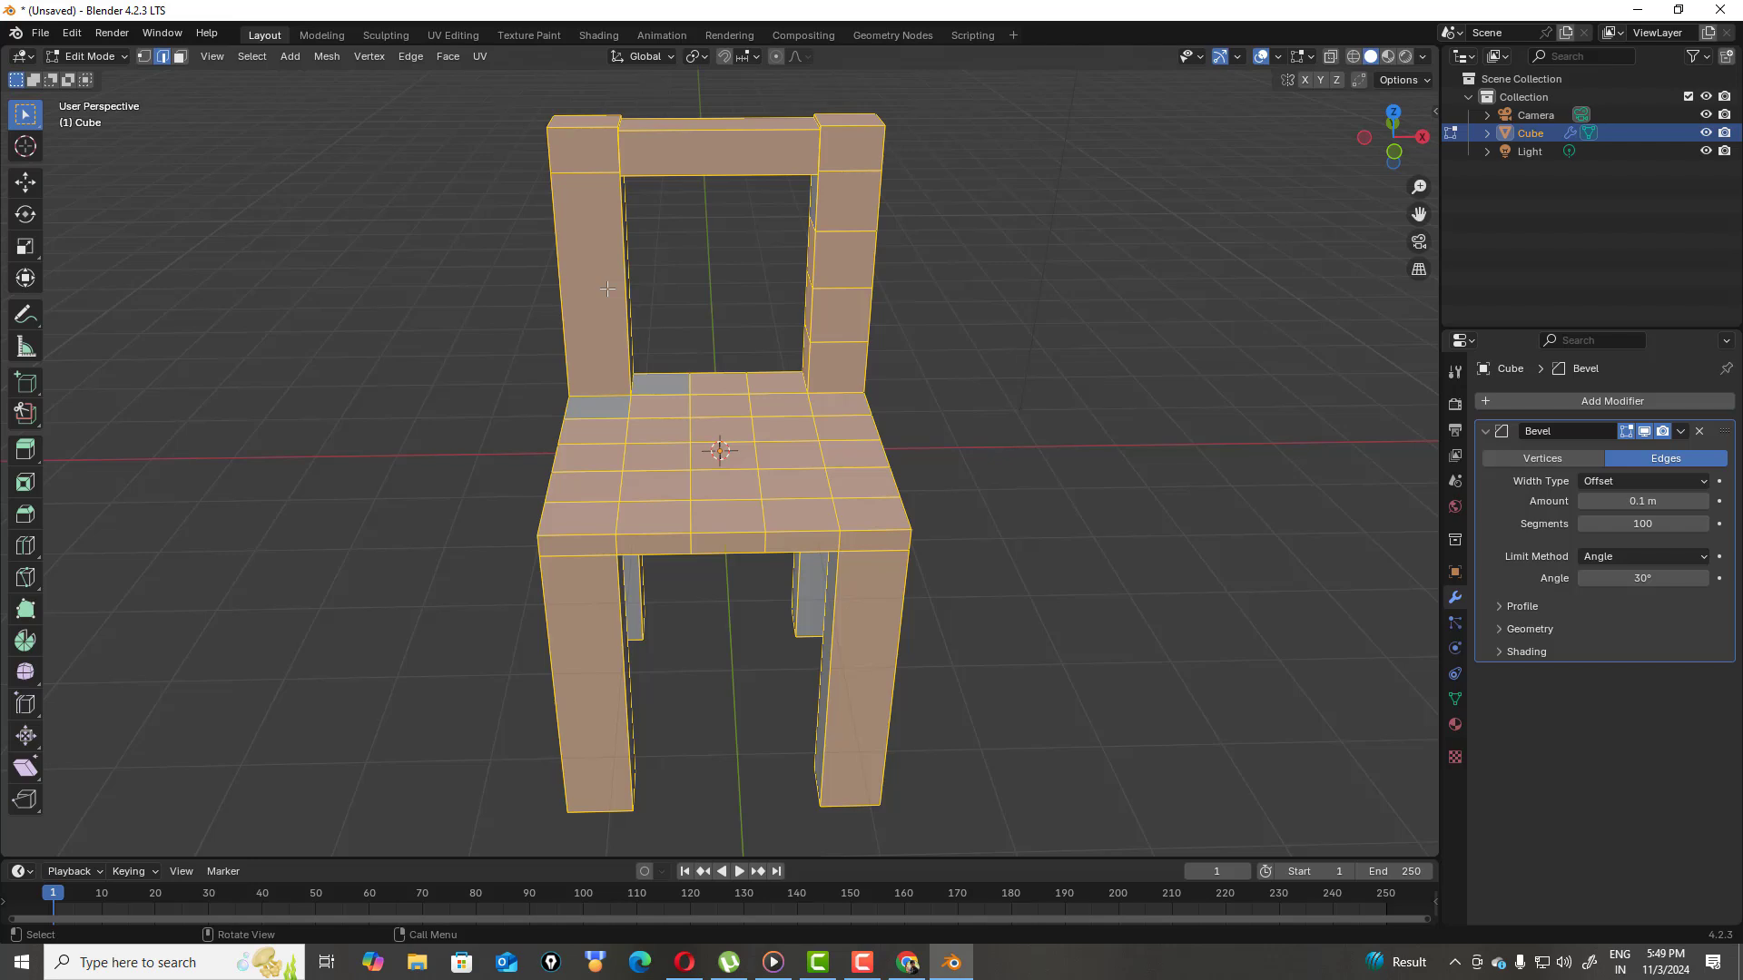
Add three loop cuts to the left backrest post, slid down by a factor of about 0.18, and clear the selection
key("ctrl+r")
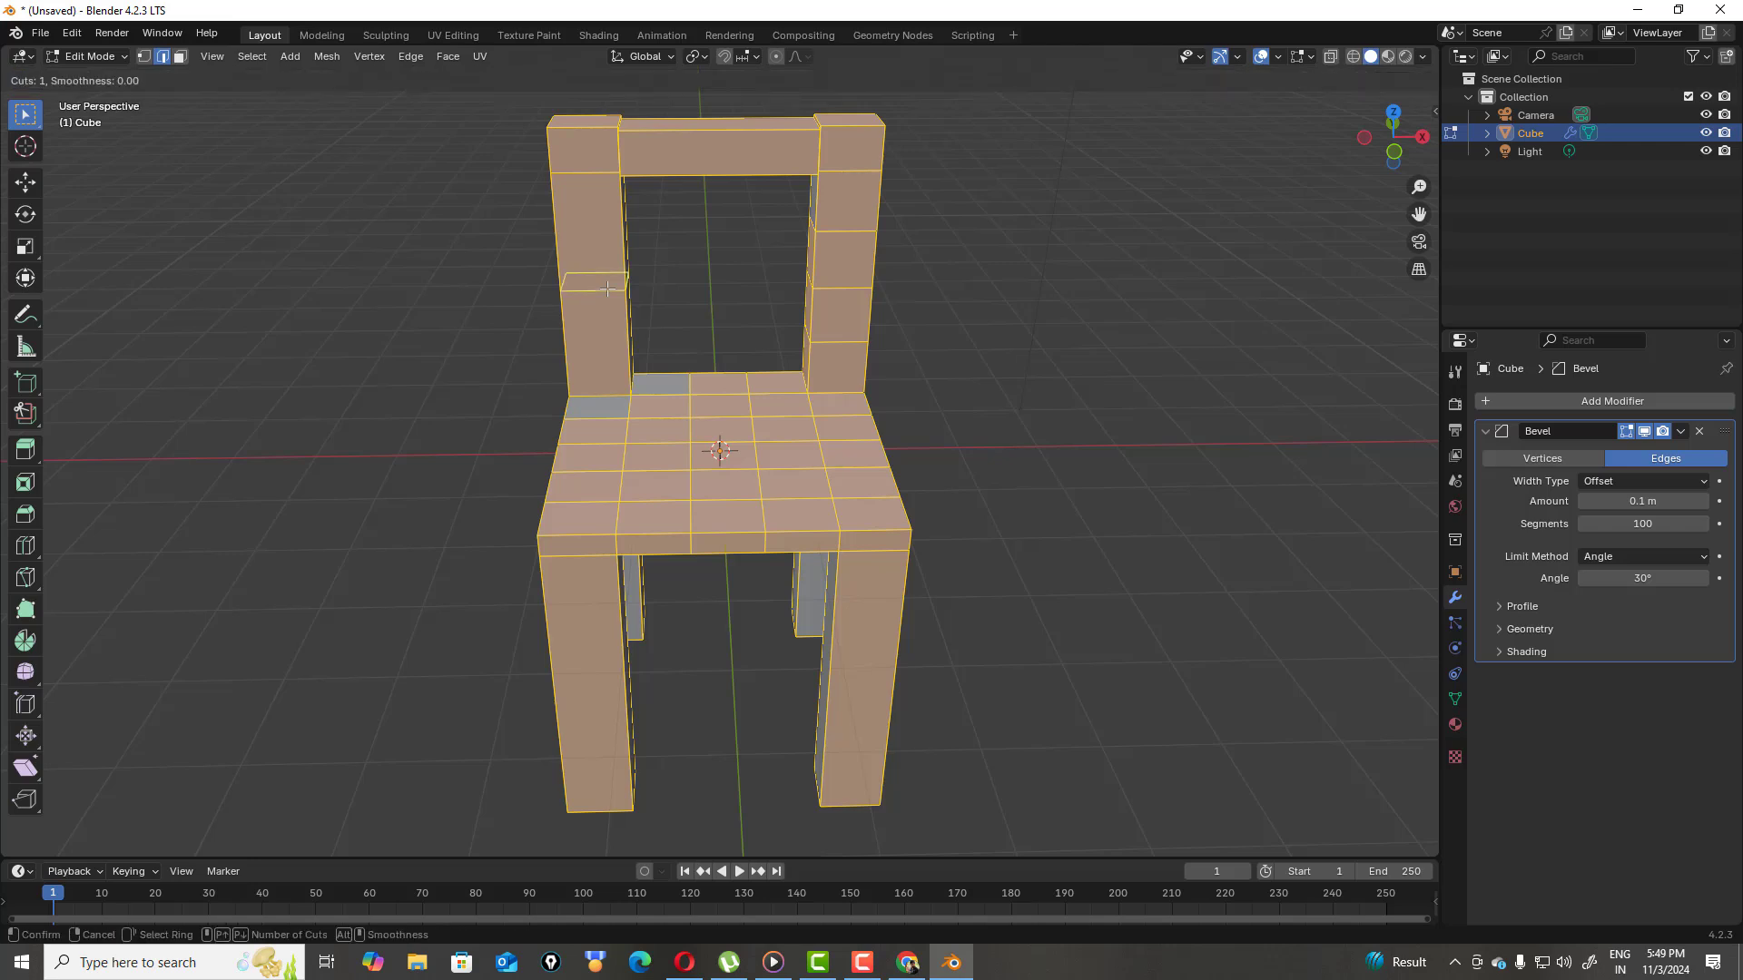
scroll(608, 289, "up", 1)
scroll(607, 288, "up", 1)
left_click(607, 288)
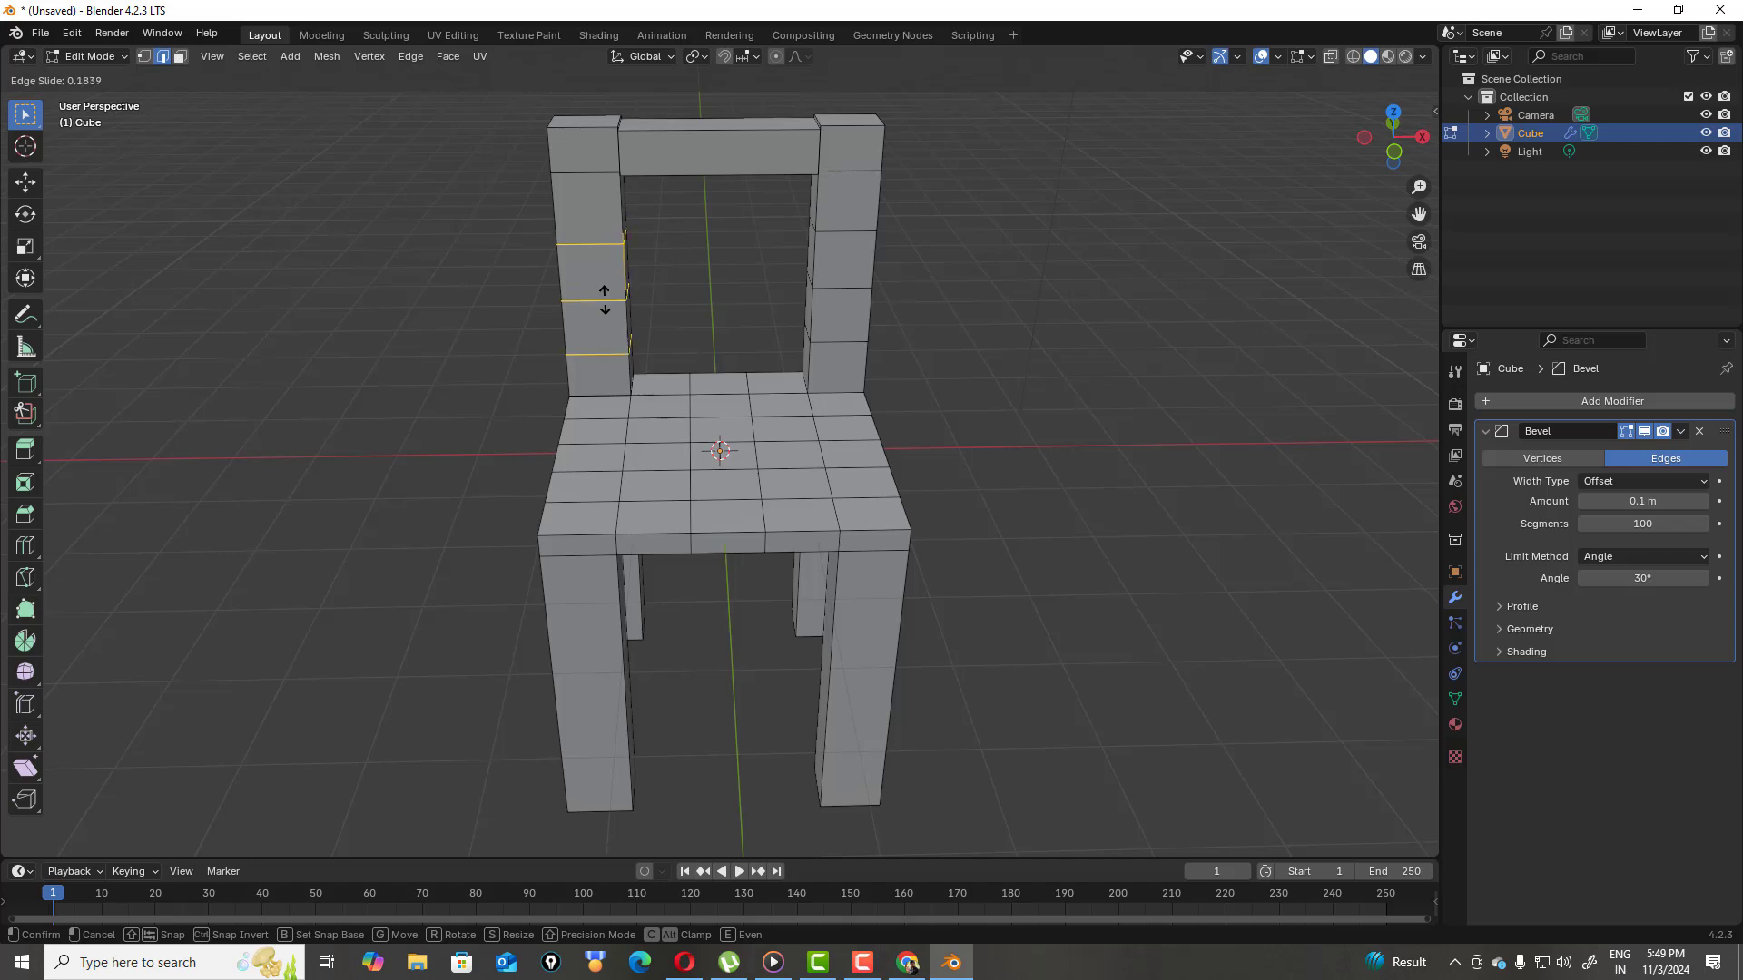
left_click(604, 300)
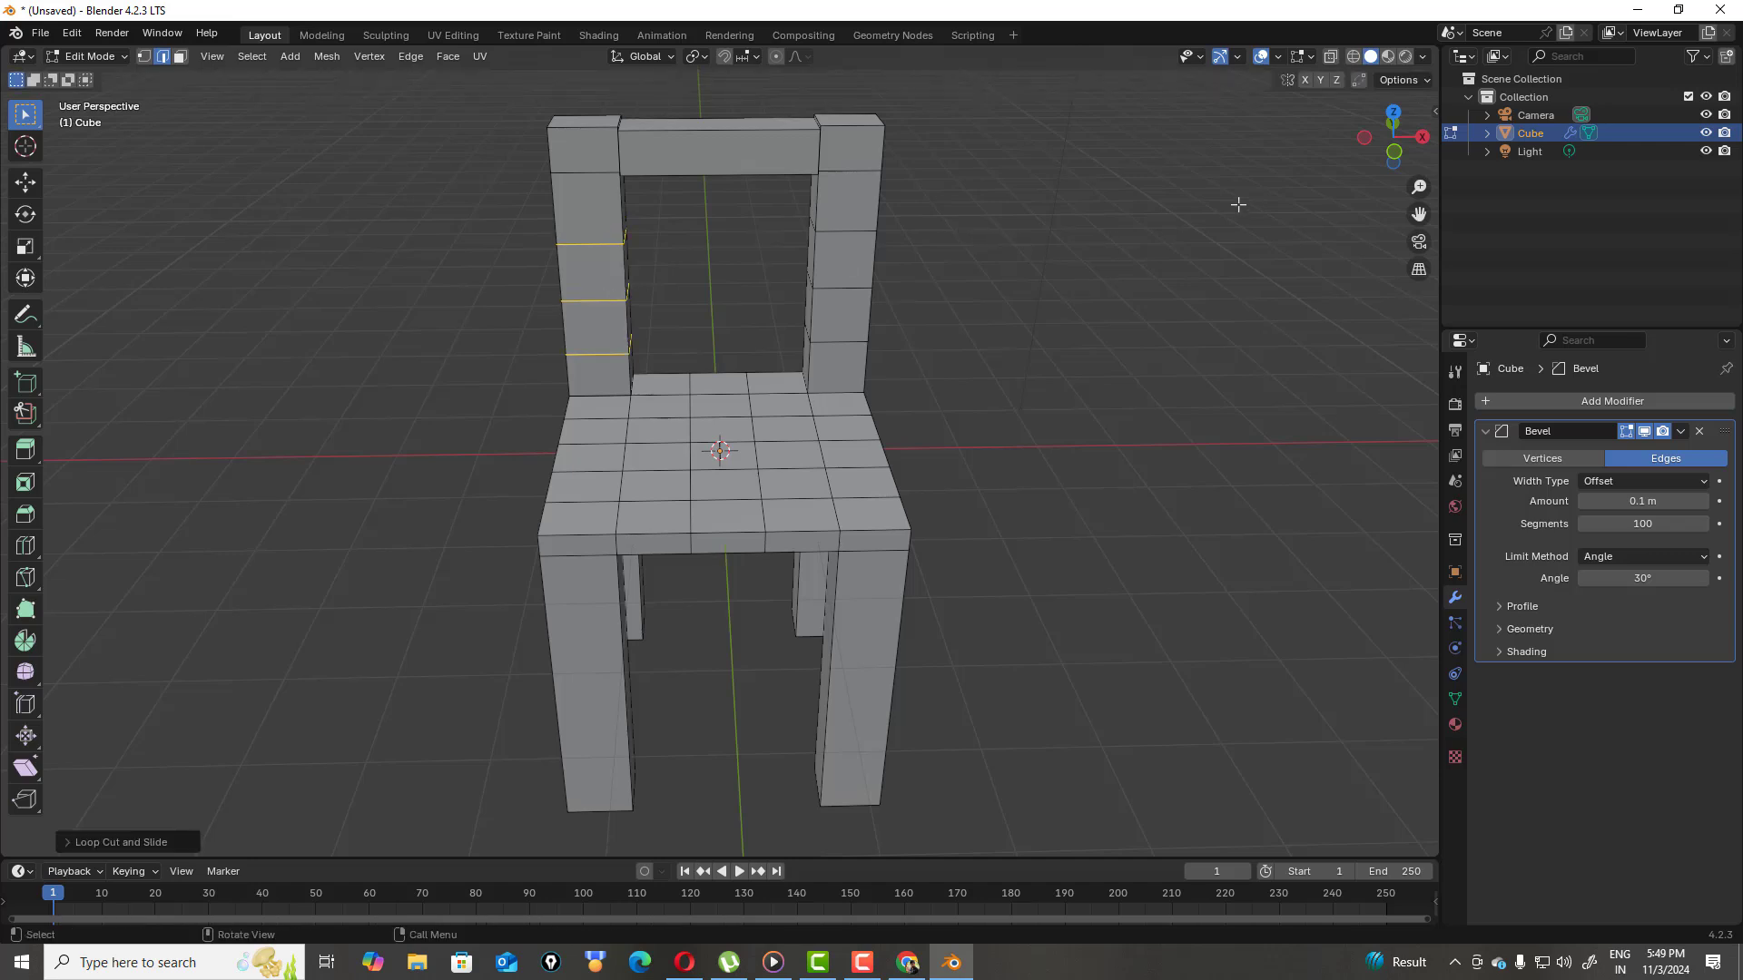
left_click(1079, 375)
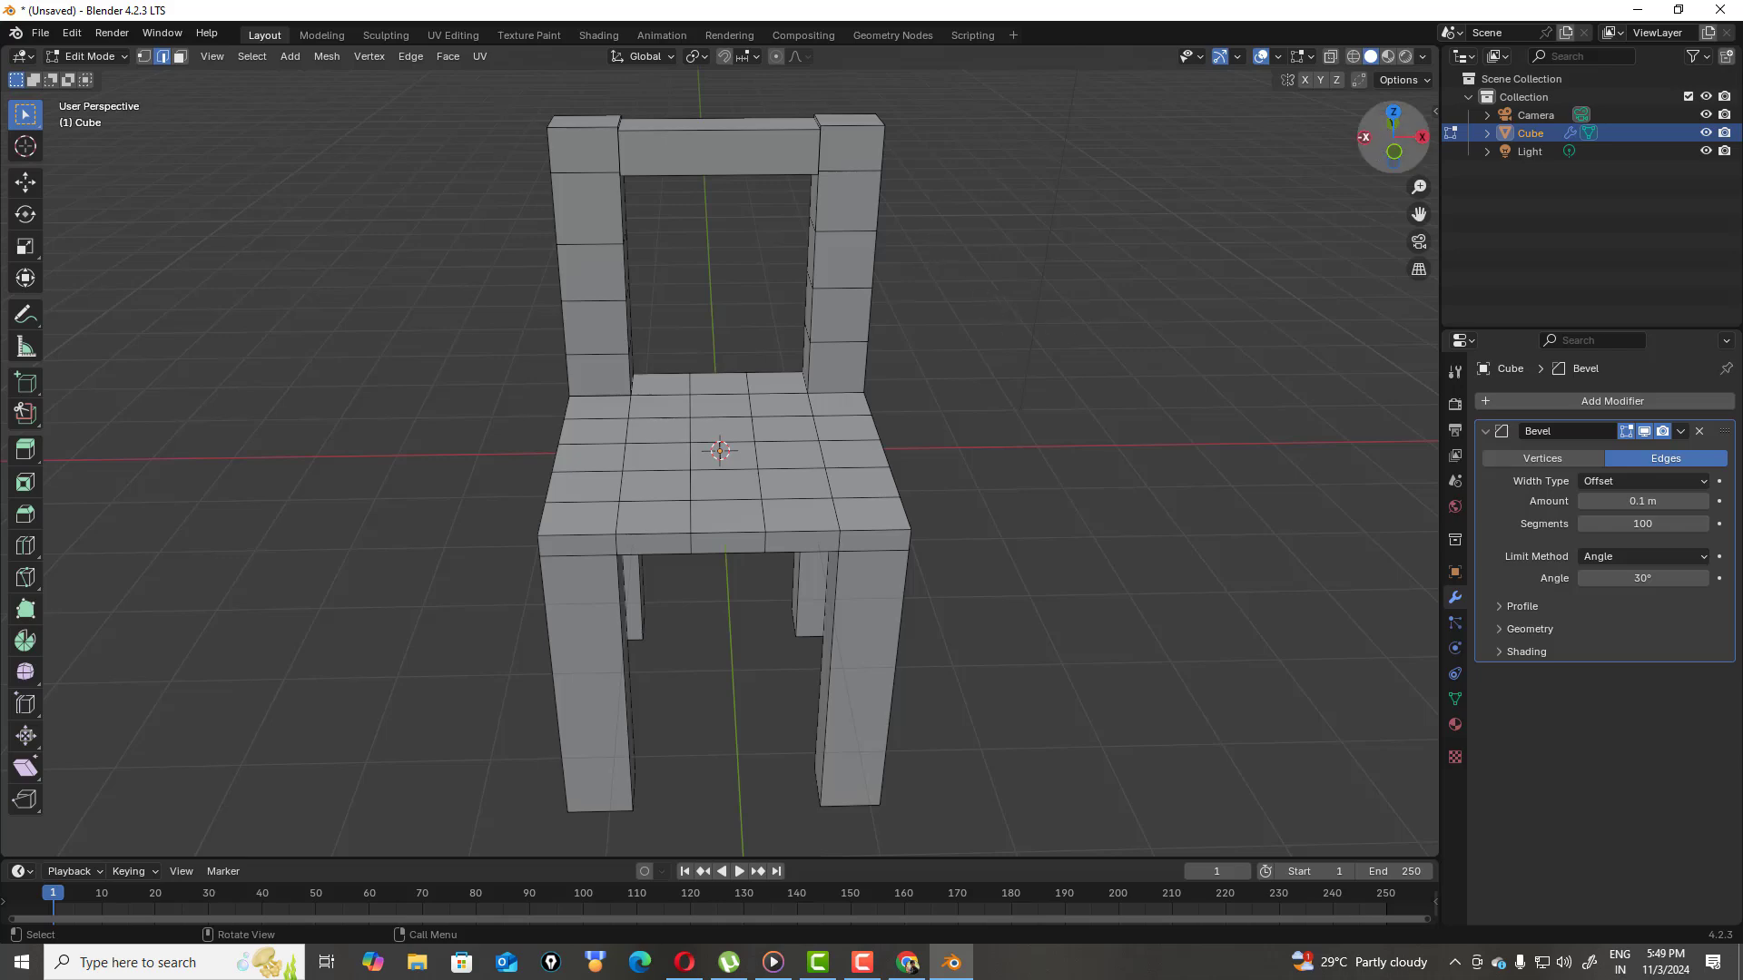
Bridge the left post's inner face just below the top block to the right post's third inner face below its block, forming a diagonal bar
left_click_drag(1381, 153, 1212, 177)
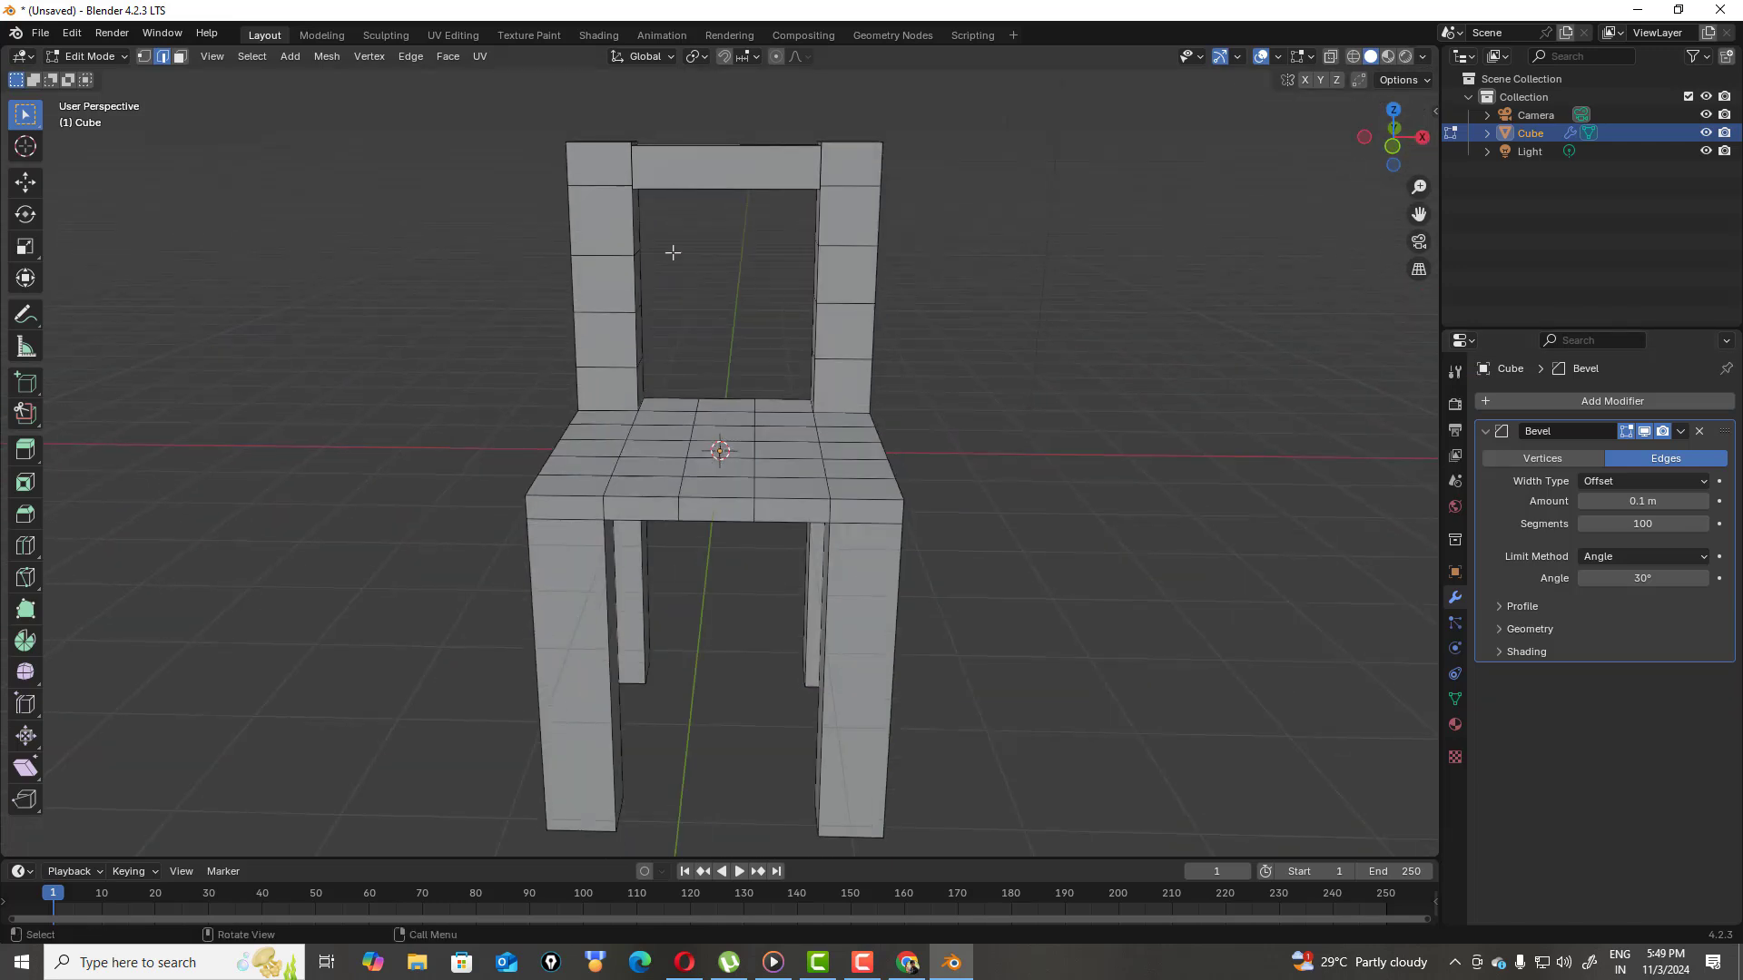
left_click(635, 224)
left_click_drag(1381, 166, 1033, 202)
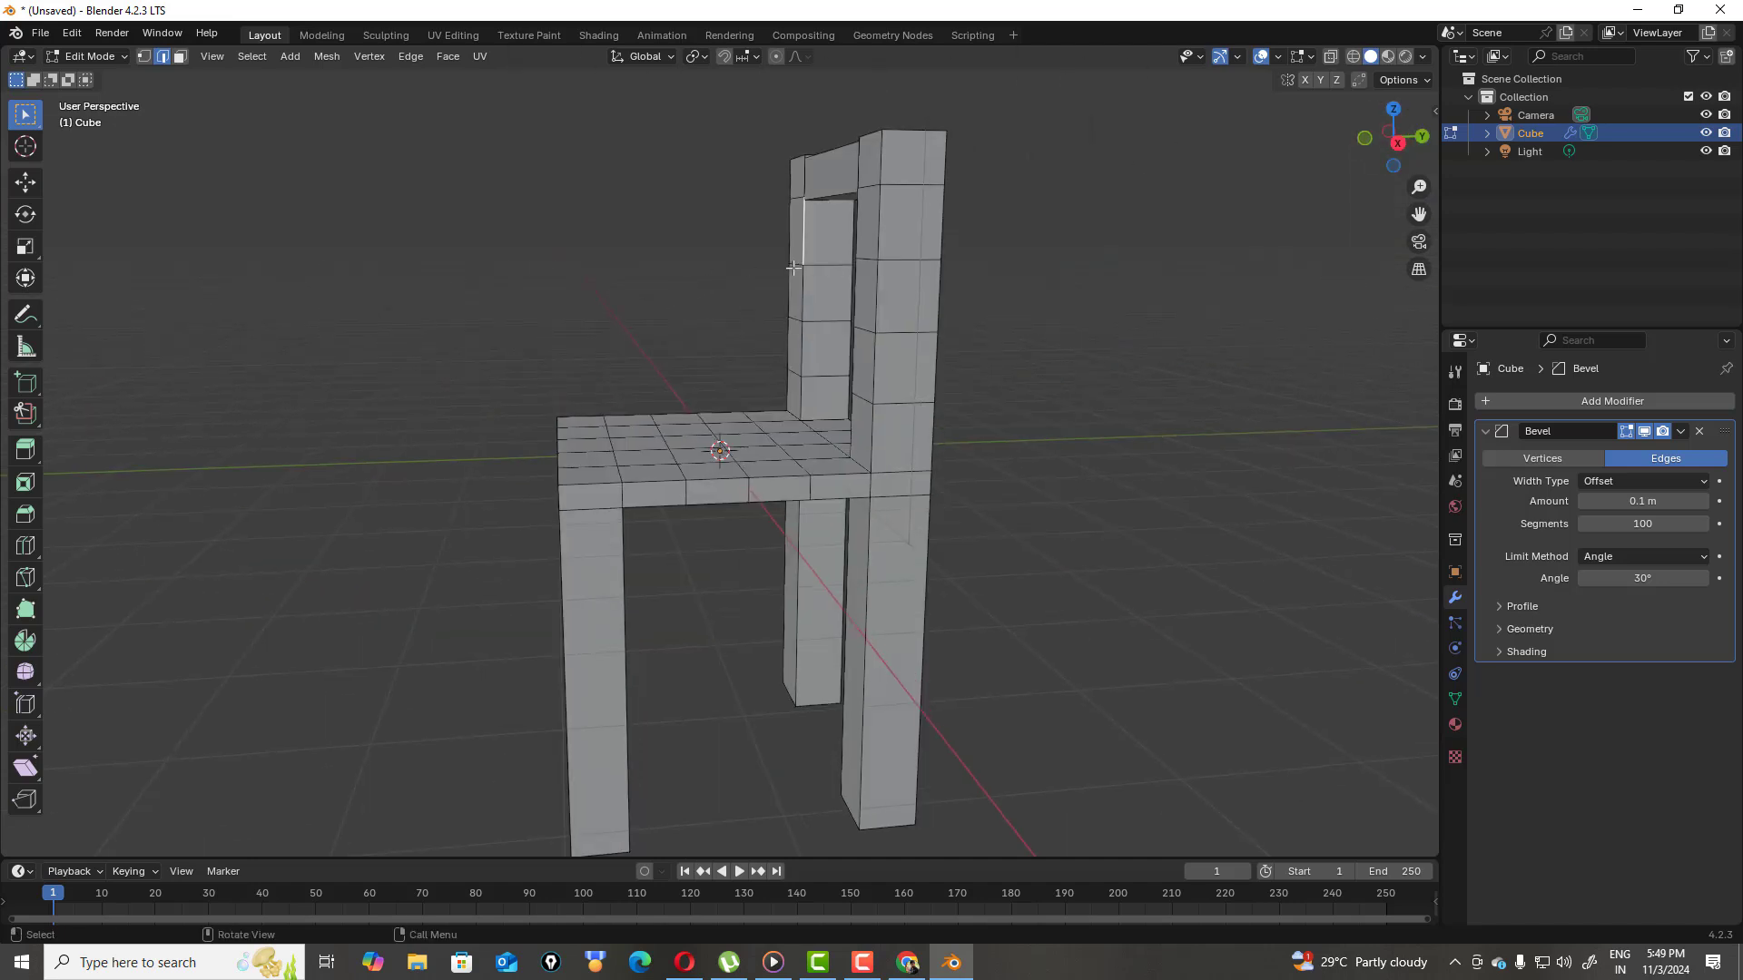
left_click(821, 247)
left_click(827, 234)
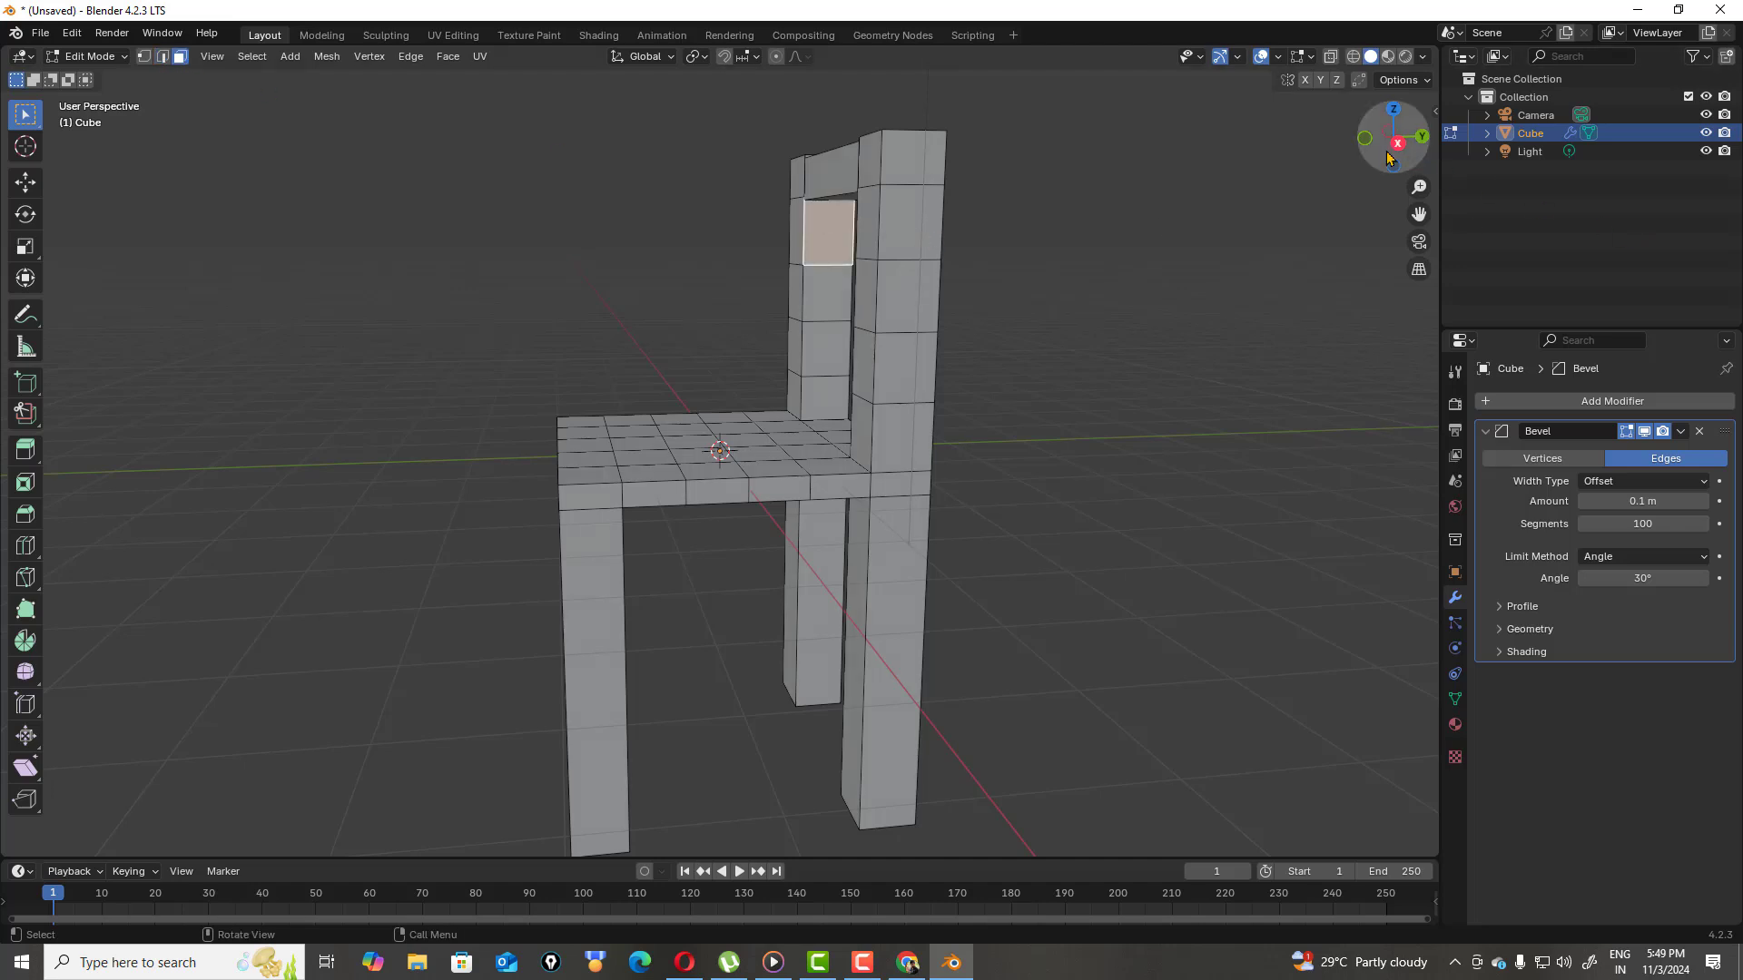
left_click_drag(1384, 158, 1622, 238)
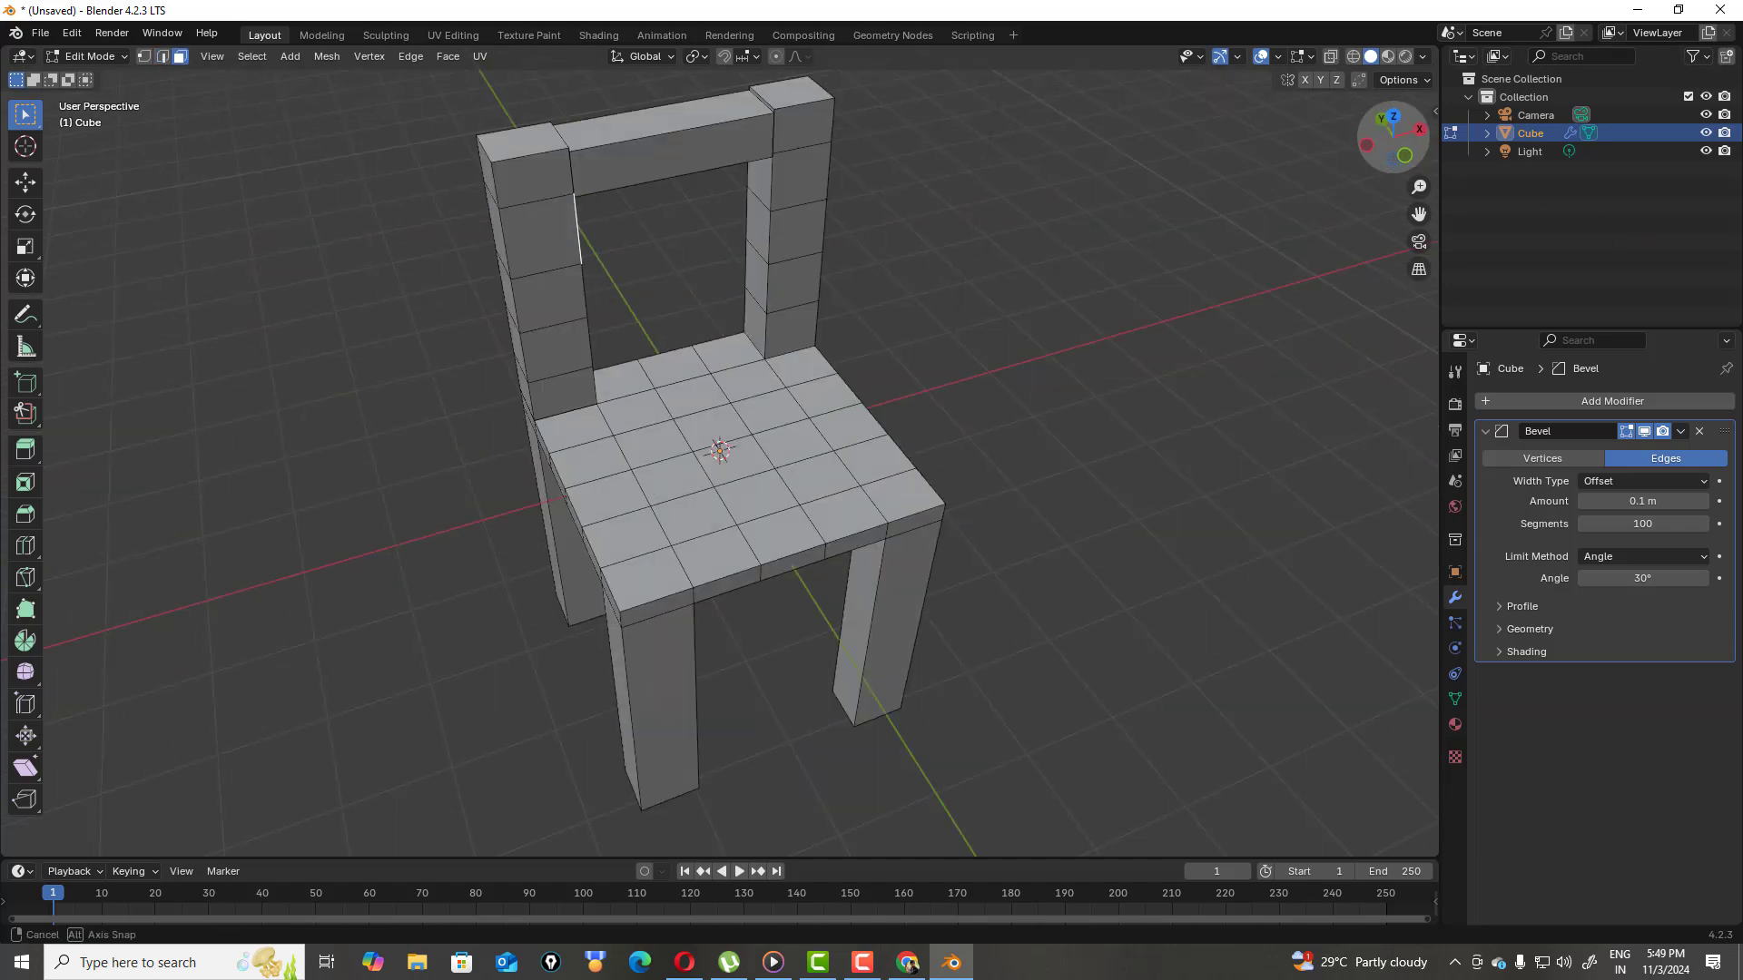
left_click(754, 281, "shift")
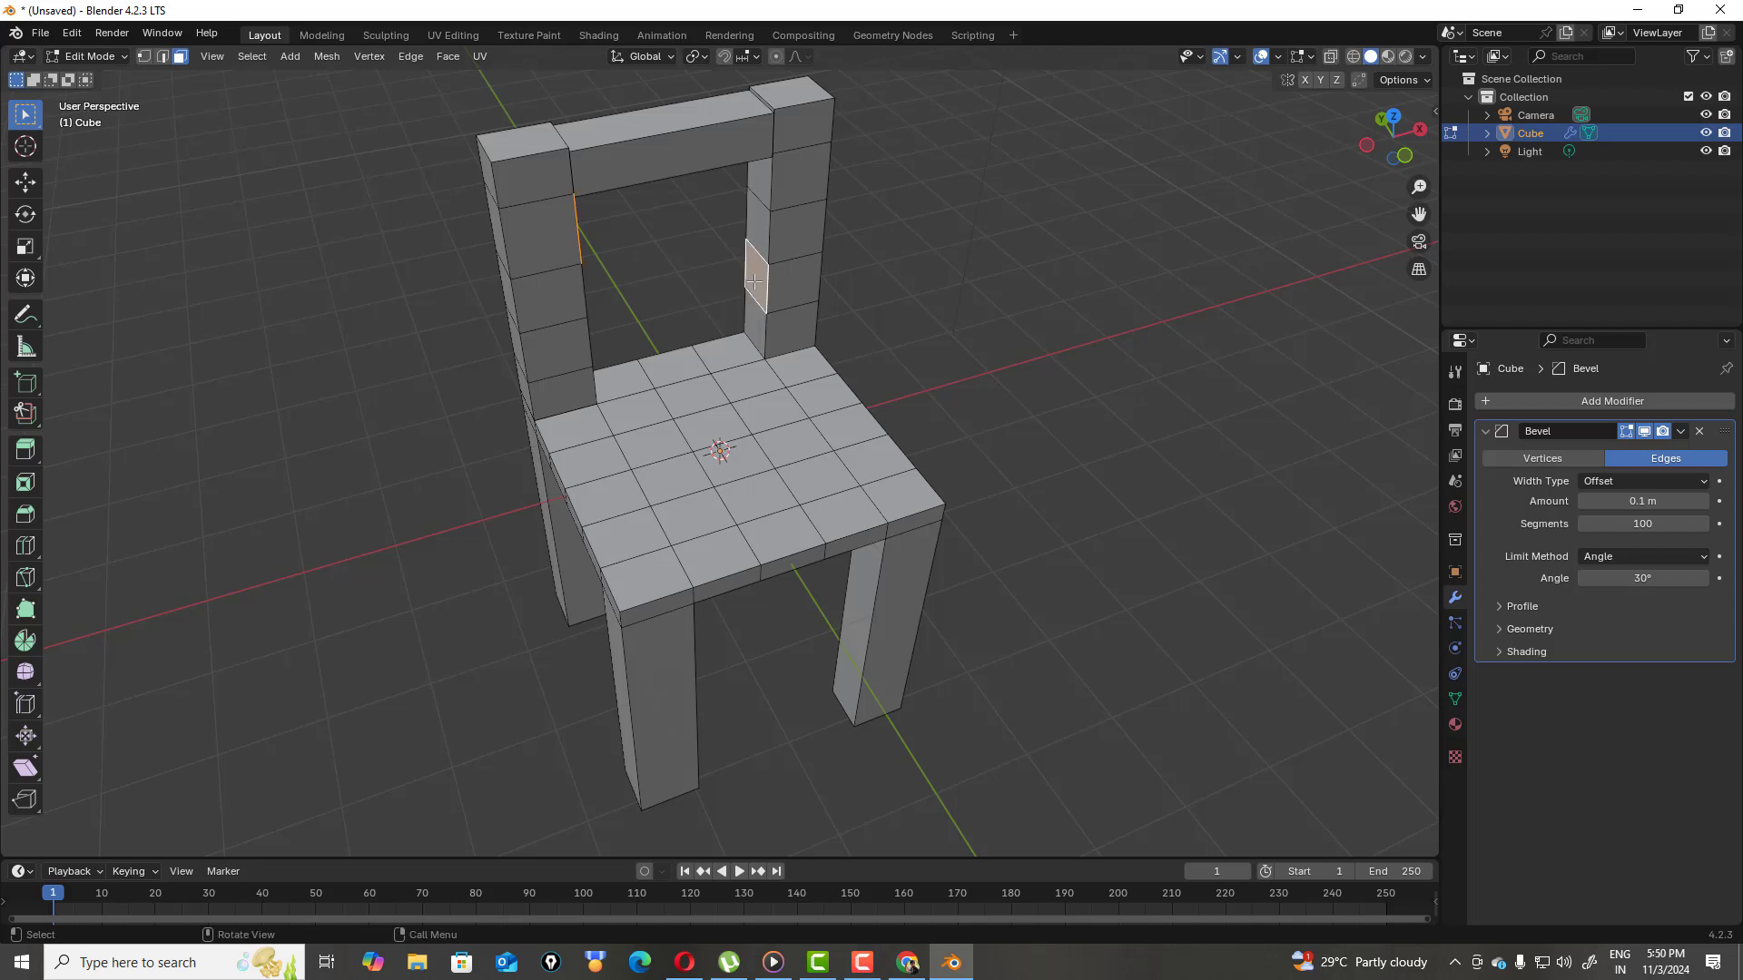
right_click(753, 281)
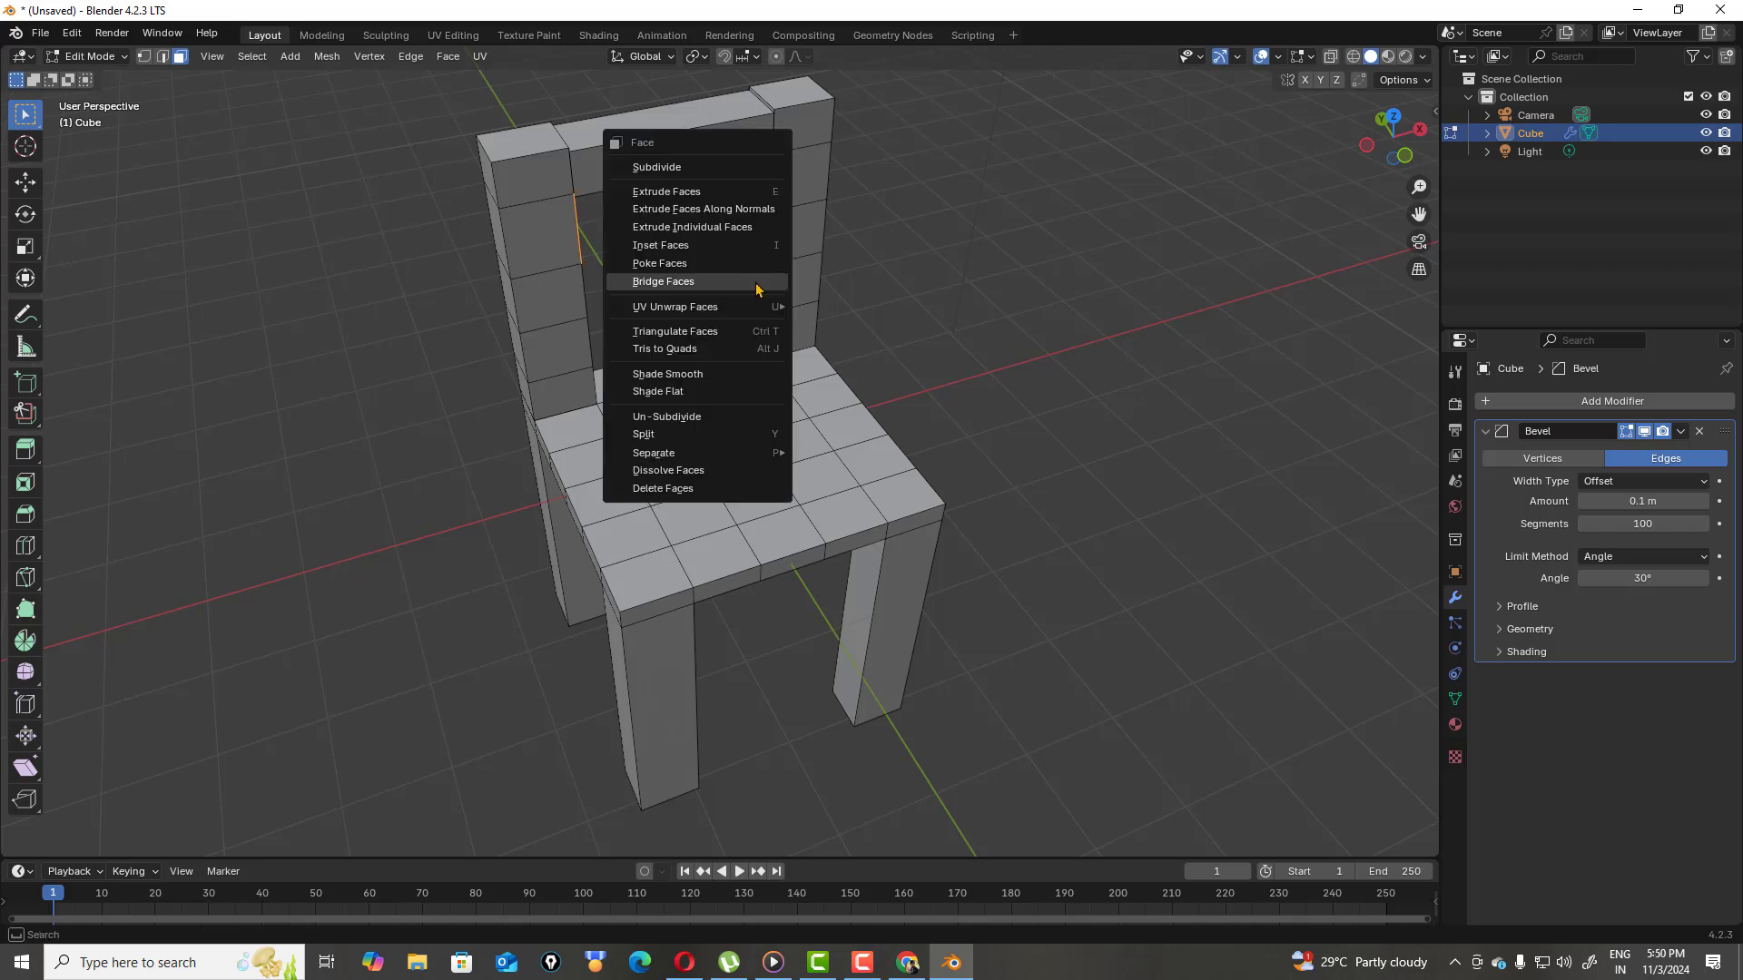
left_click(699, 284)
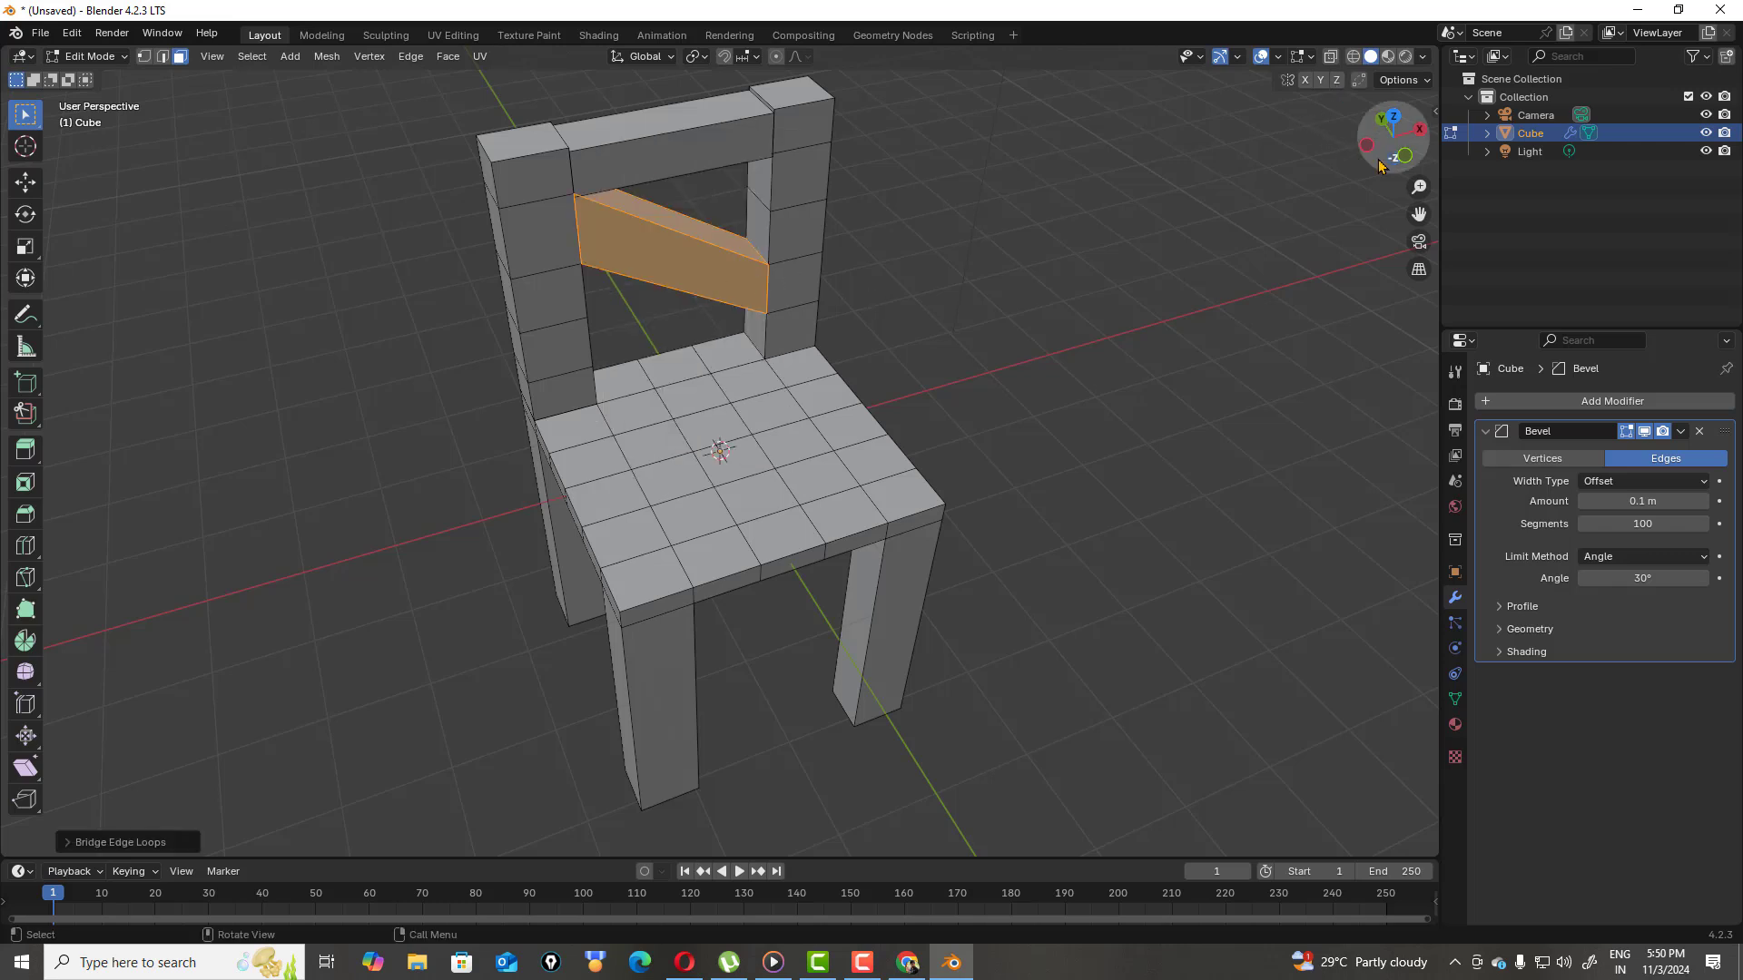
Add the left post's third inner face and the right post's uppermost inner face to the diagonal bar's selection and bridge them into two crossbars
left_click_drag(1379, 166, 1314, 154)
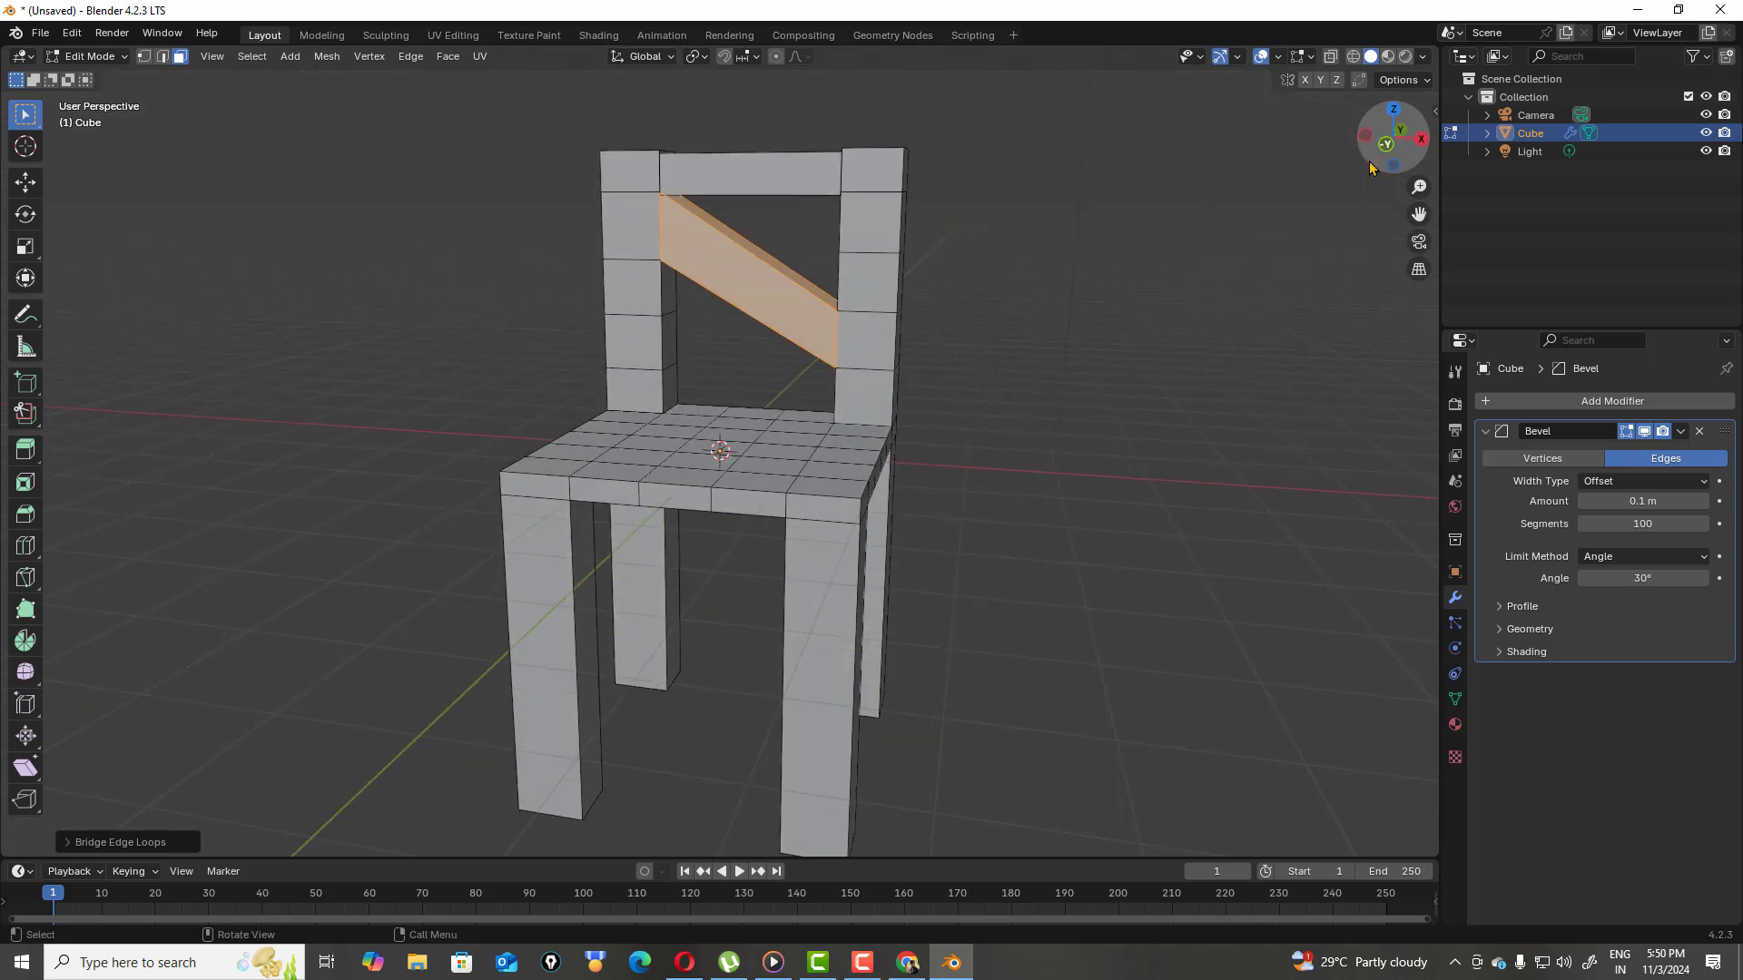
left_click(672, 352, "shift")
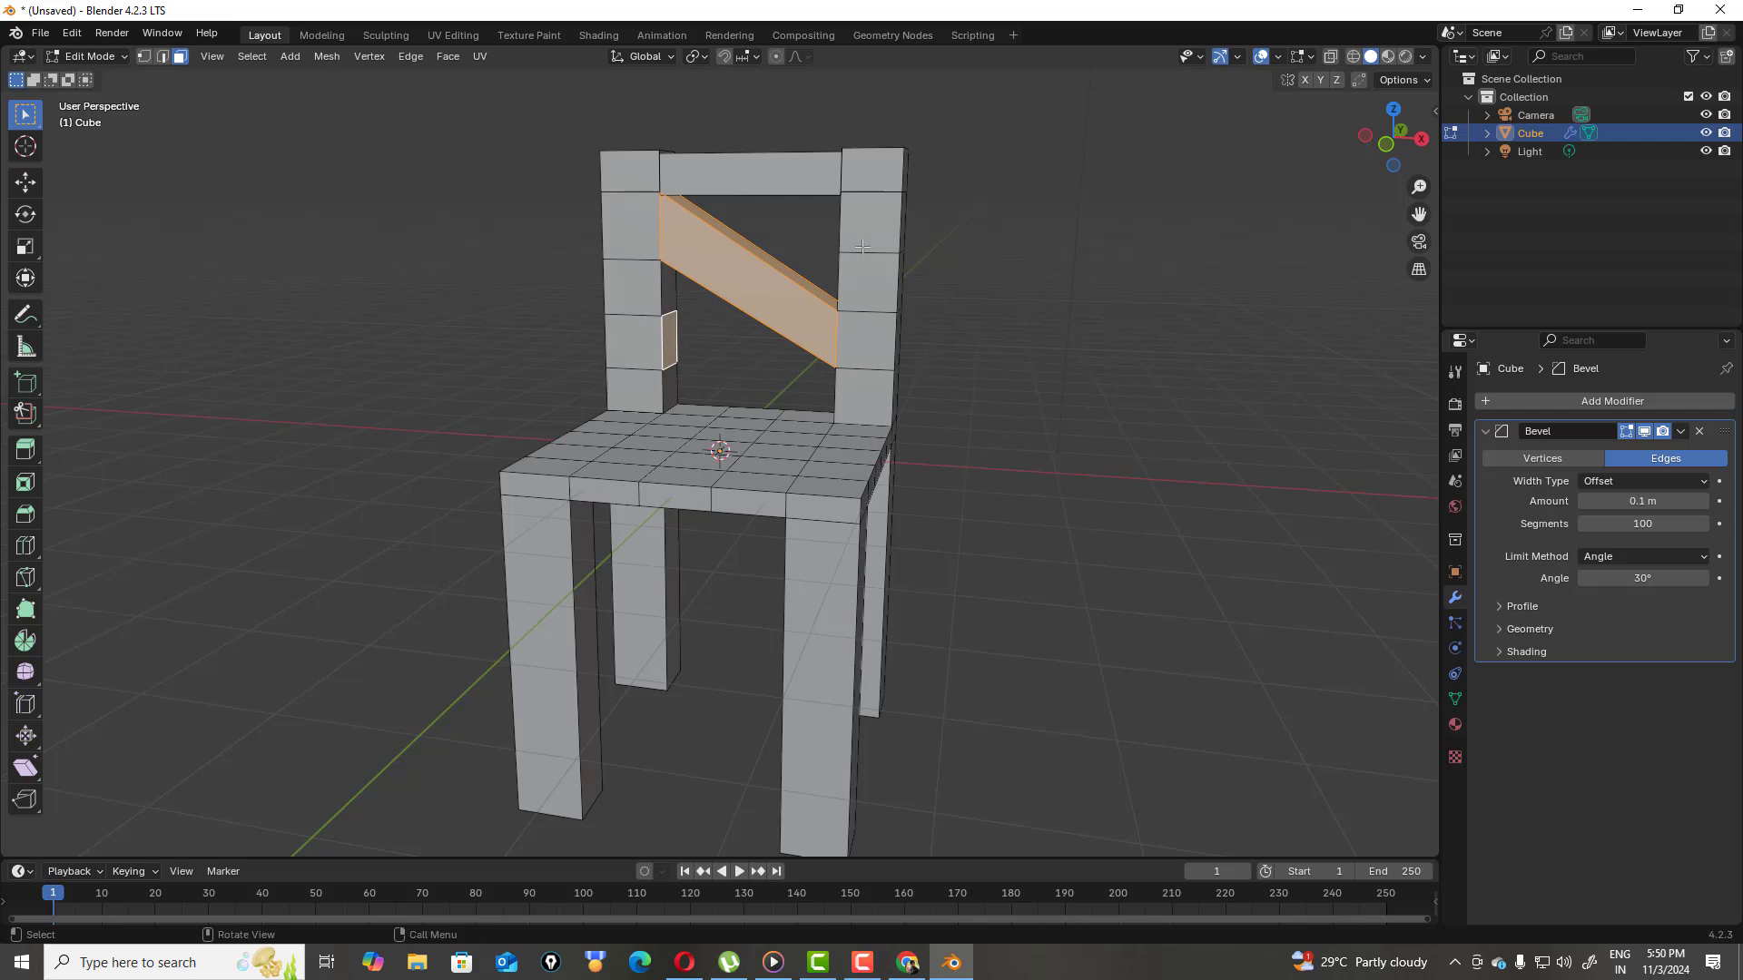
left_click_drag(1398, 150, 1513, 211)
left_click(723, 194, "shift")
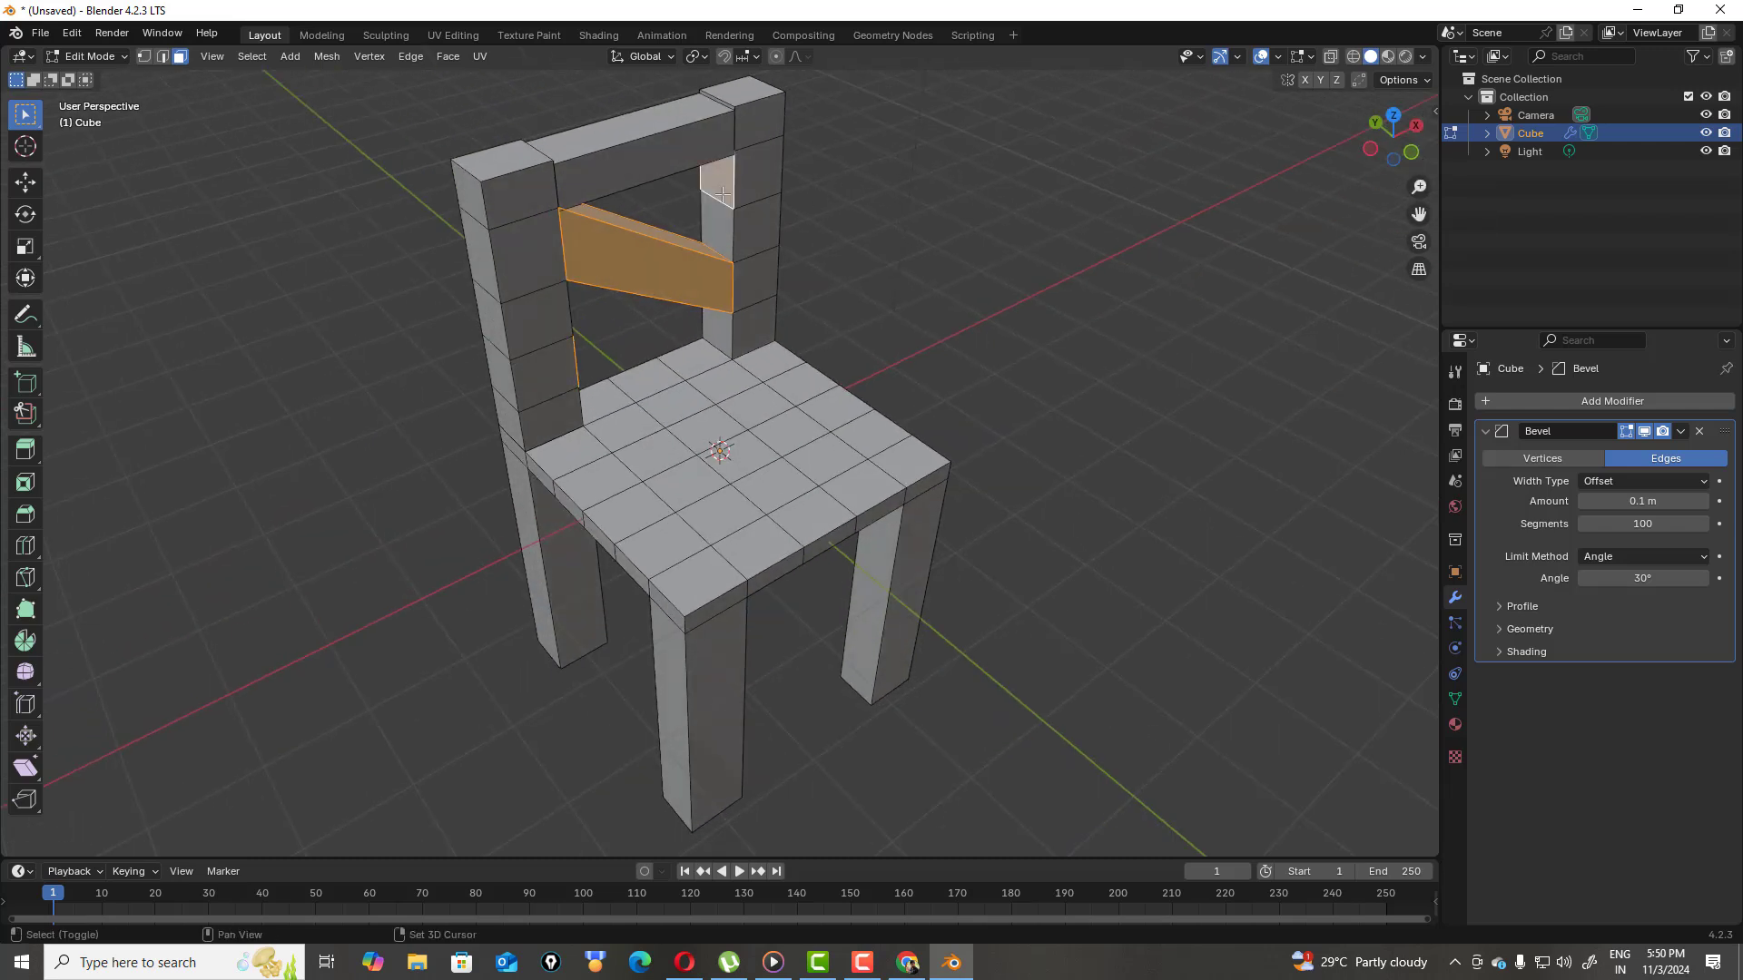
key("ctrl+f")
mouse_move(689, 223)
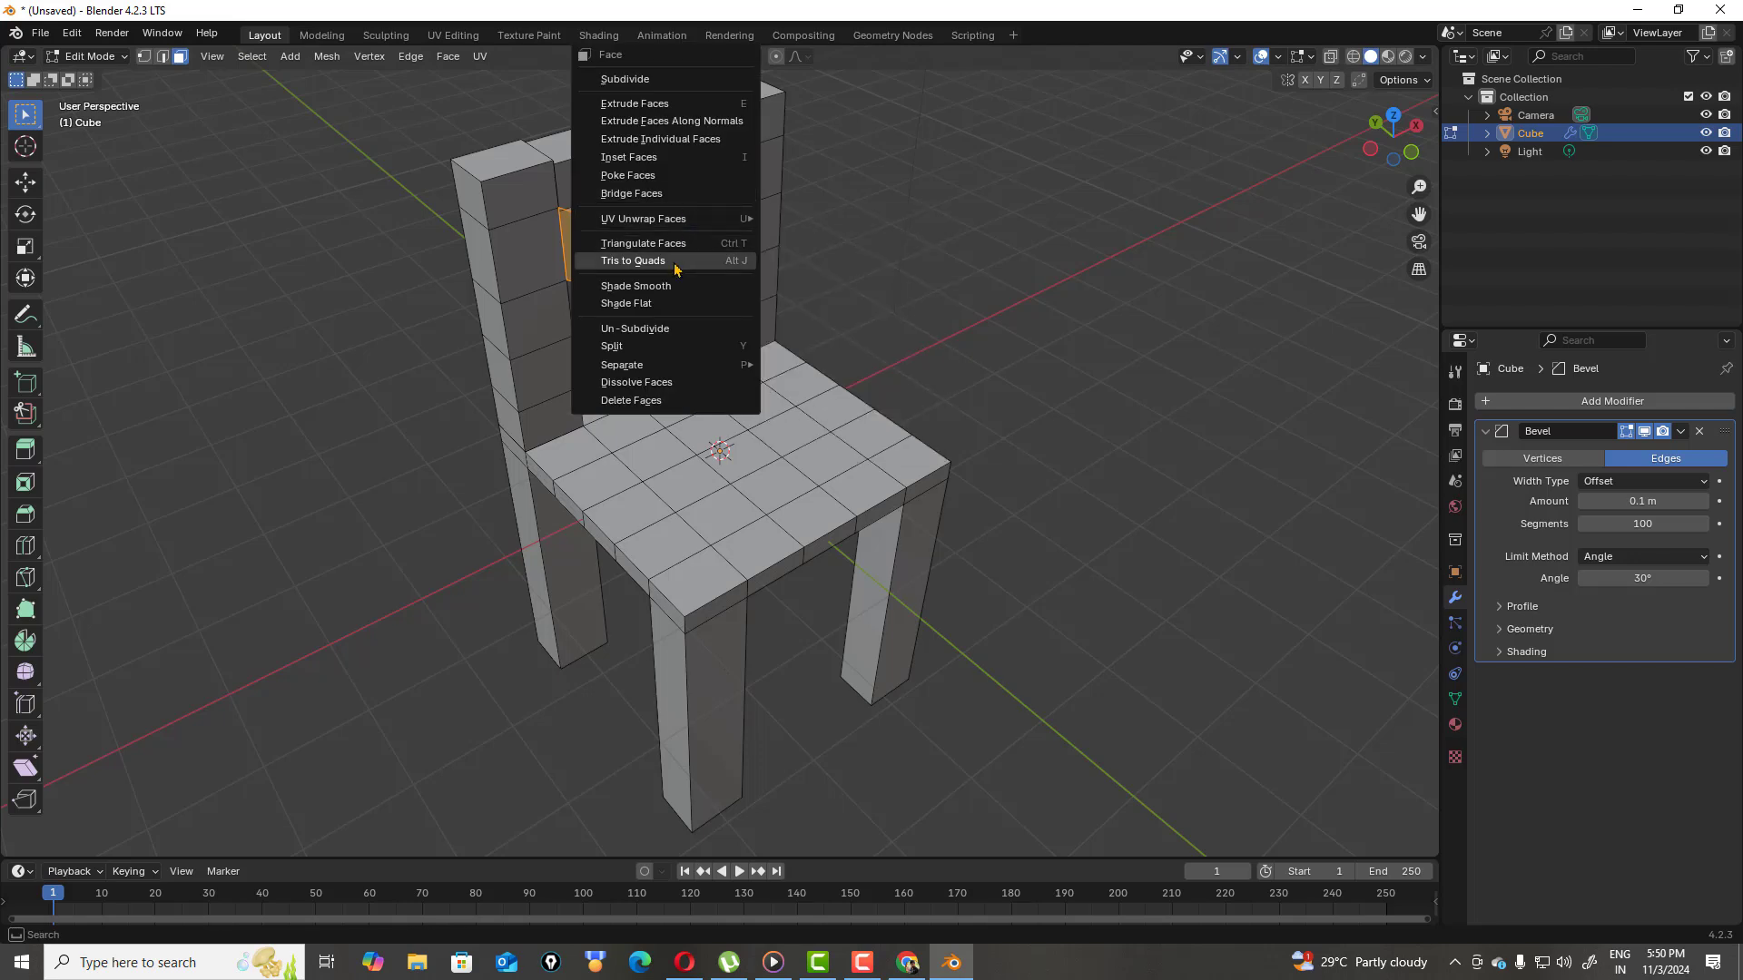
left_click(656, 196)
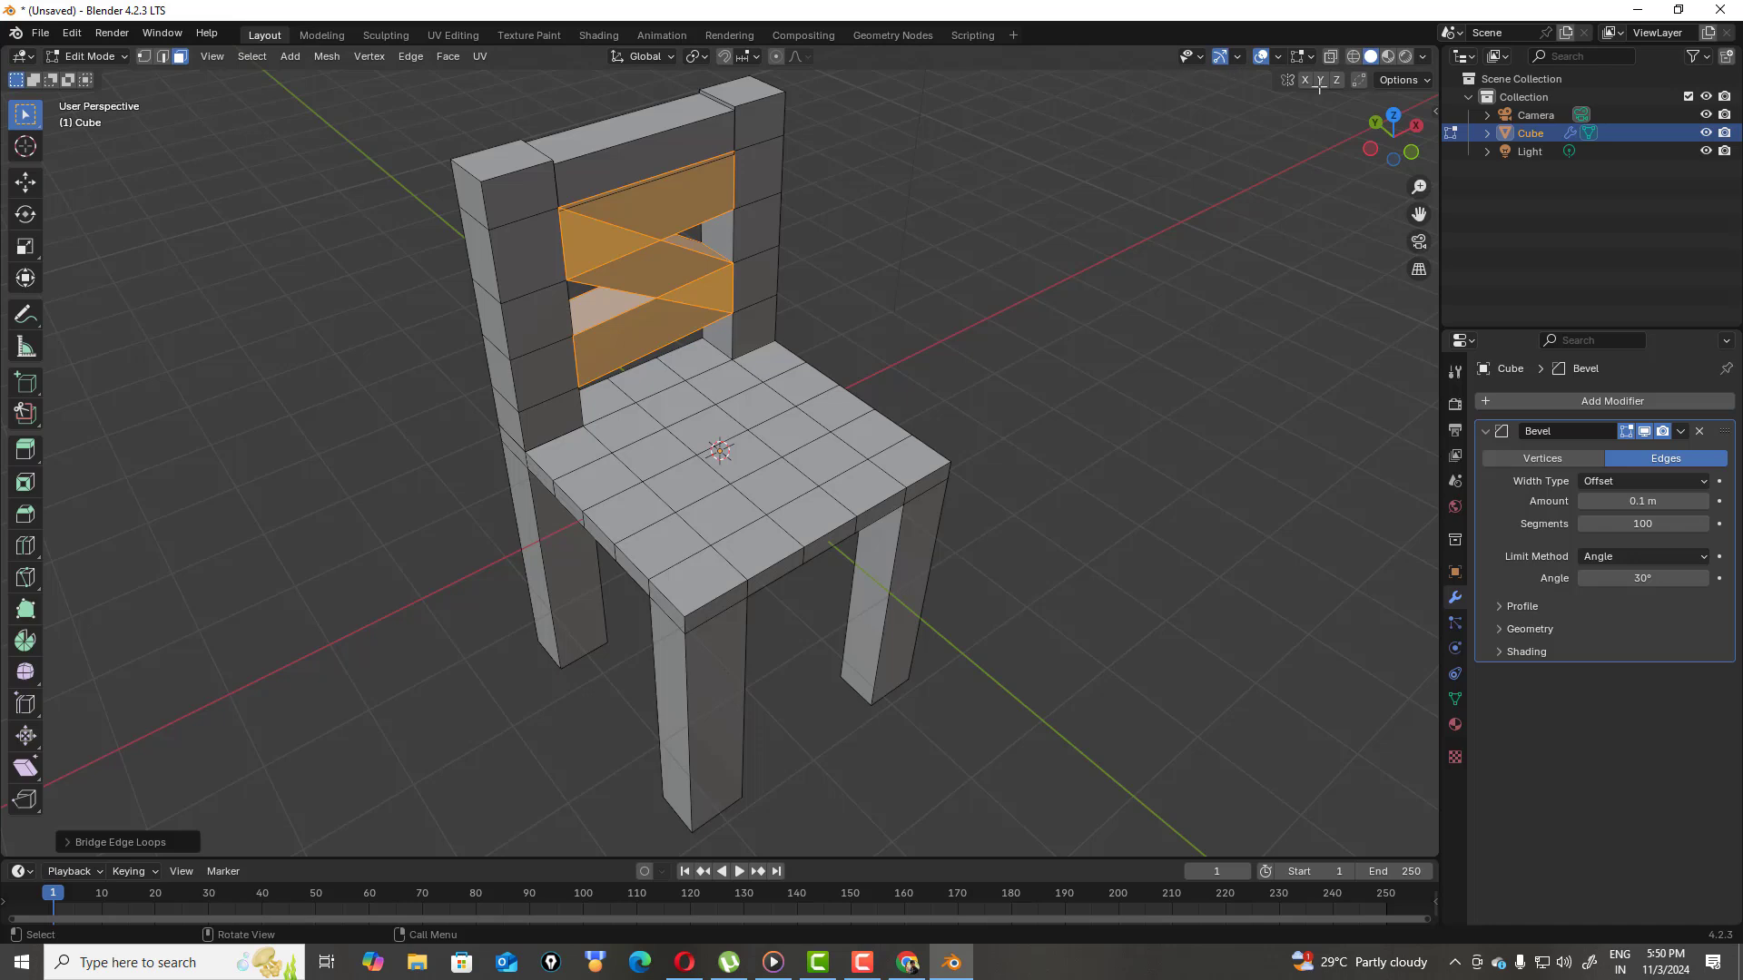
left_click_drag(1378, 152, 1256, 95)
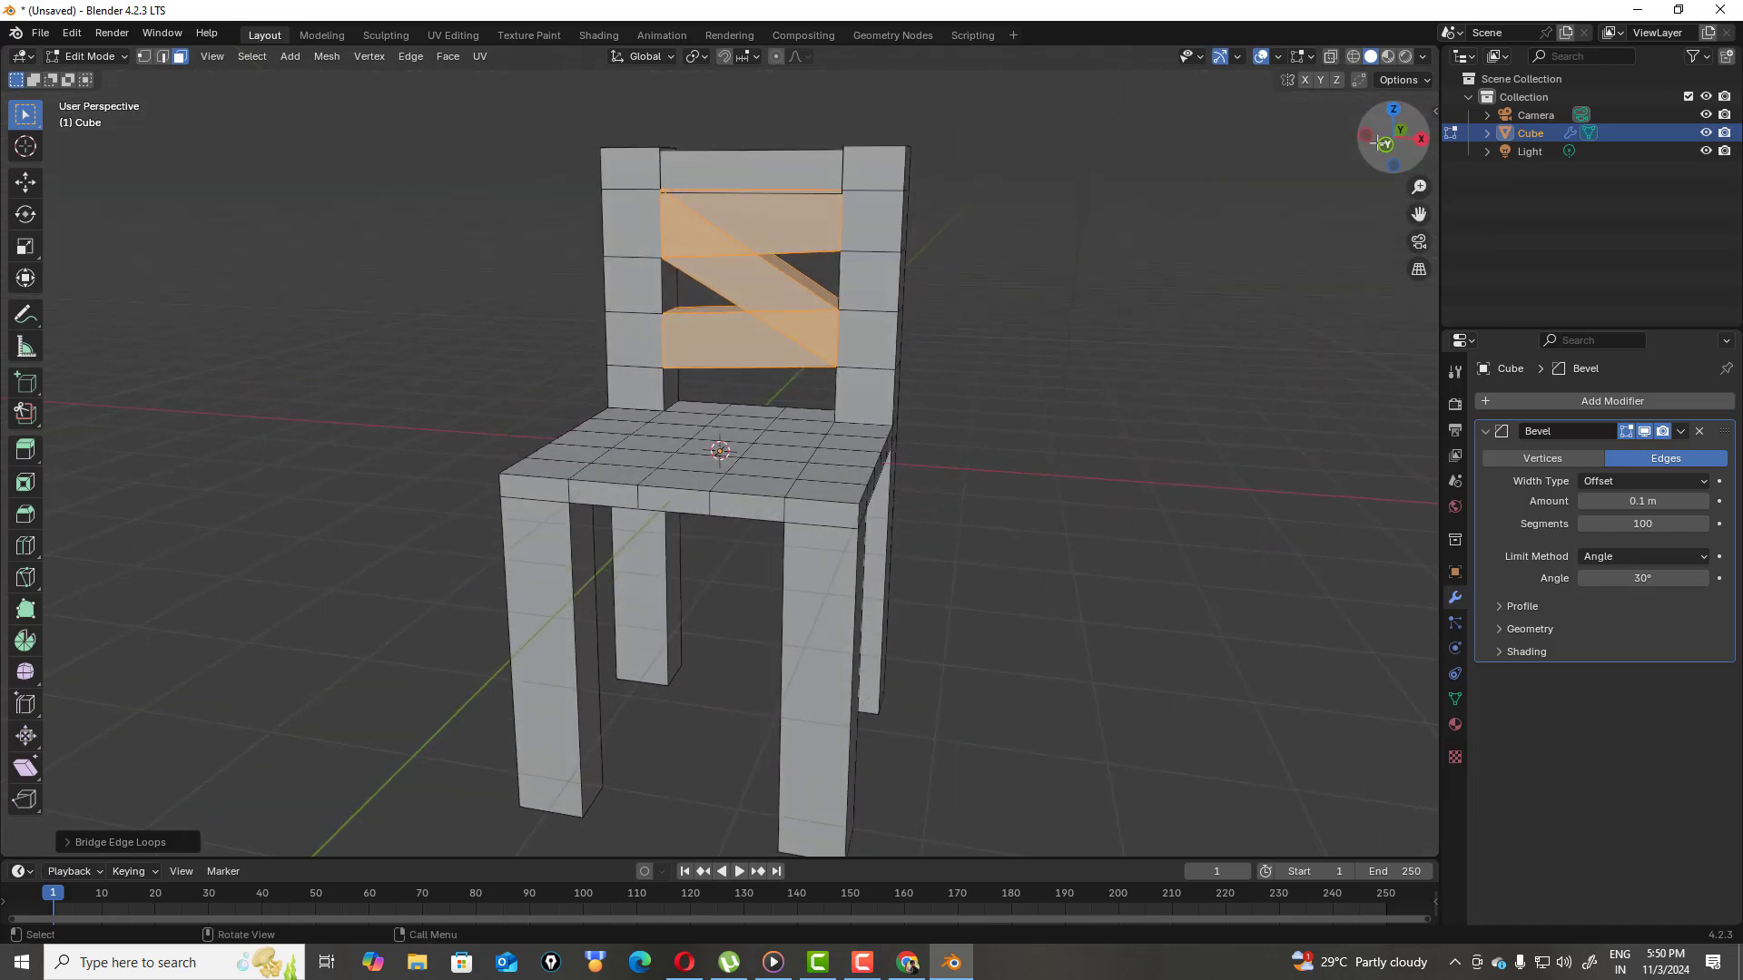
left_click(386, 246)
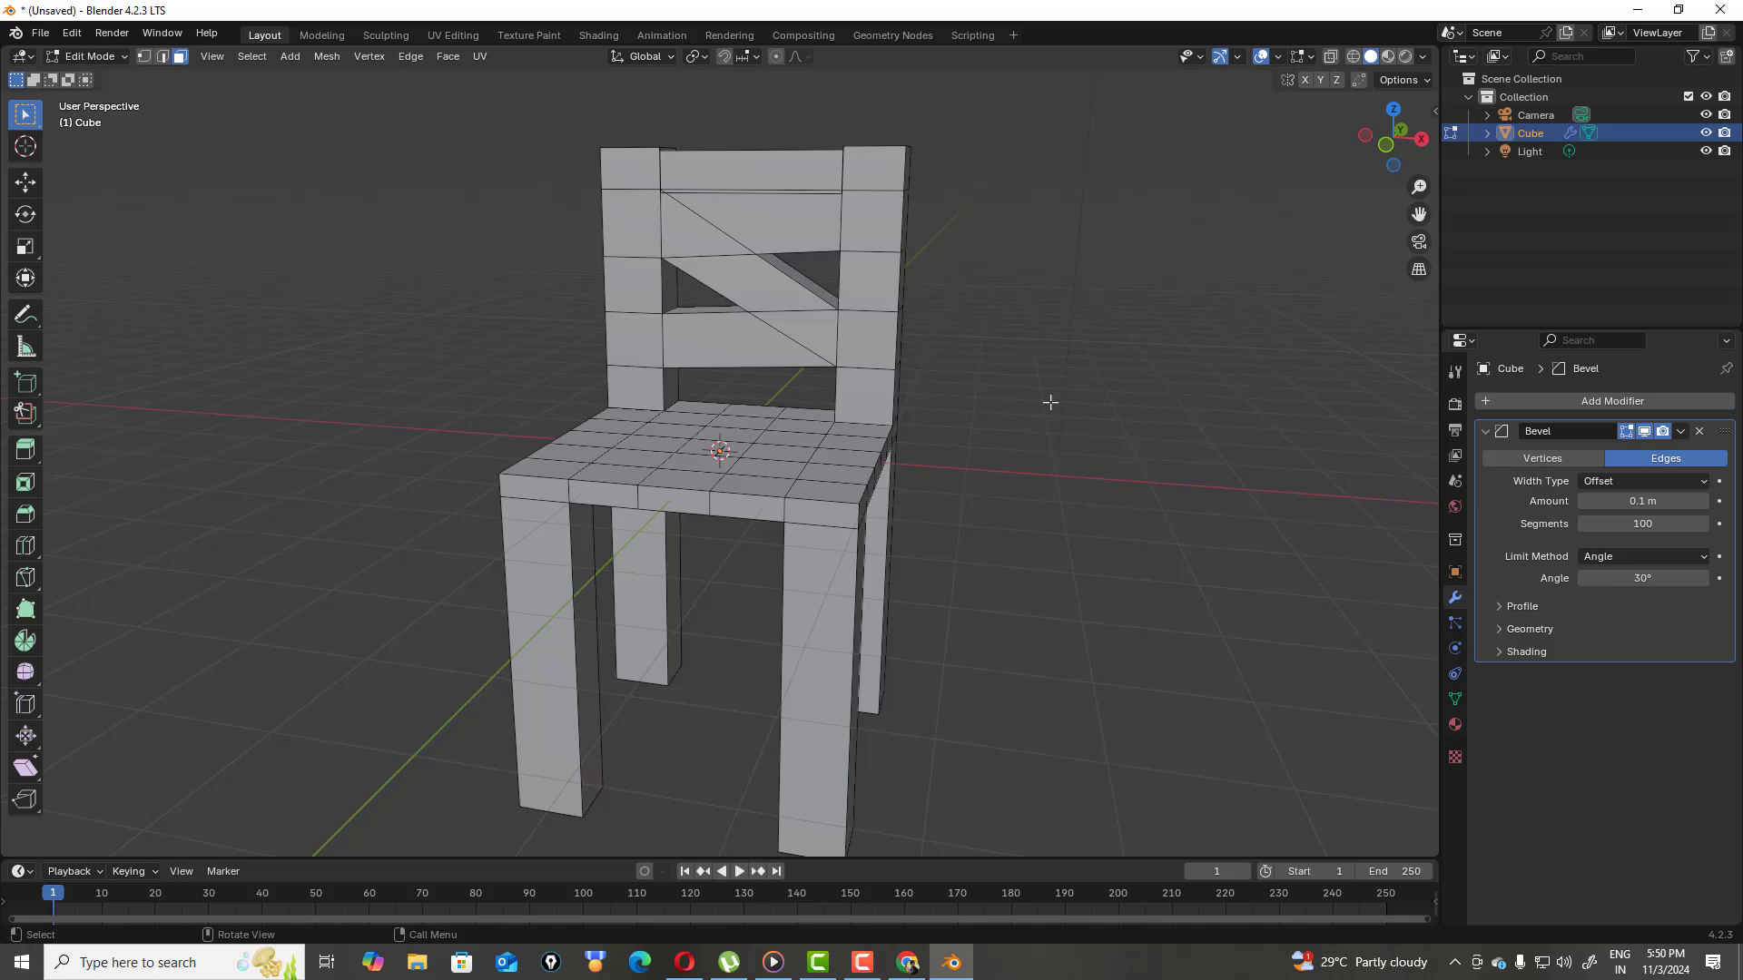
Scale up the front face of the upper backrest crossbar so it overlaps the posts and top rail, keeping that face selected
left_click(820, 237)
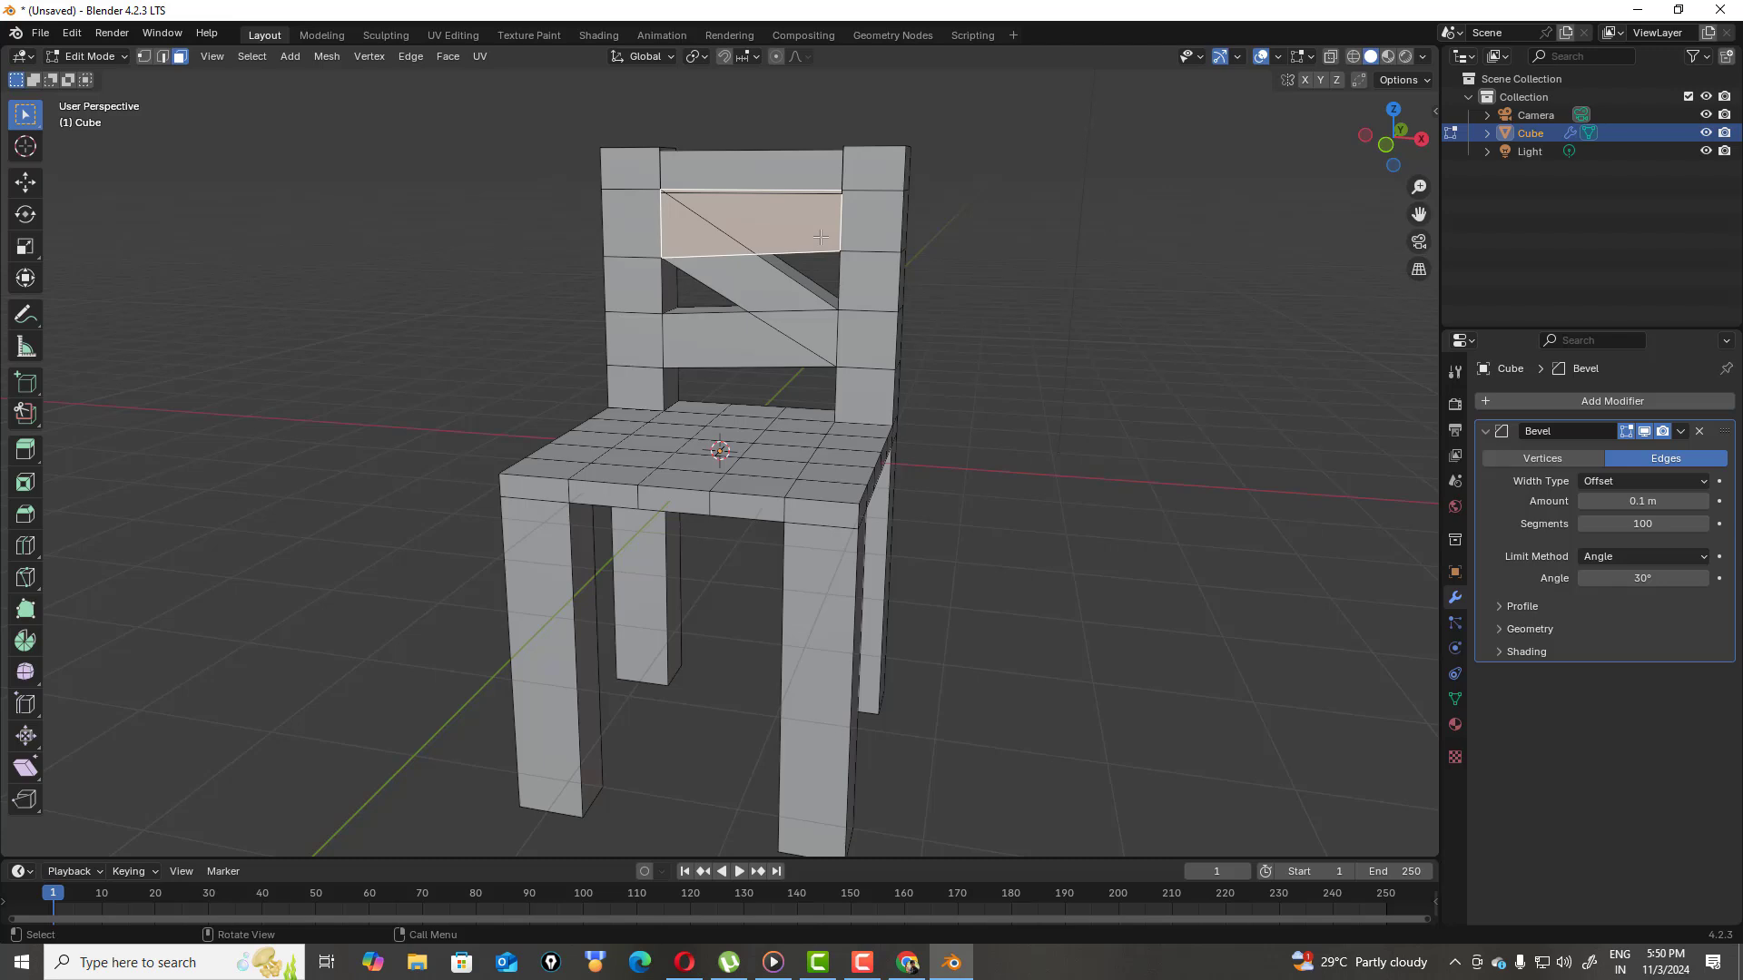
key("s")
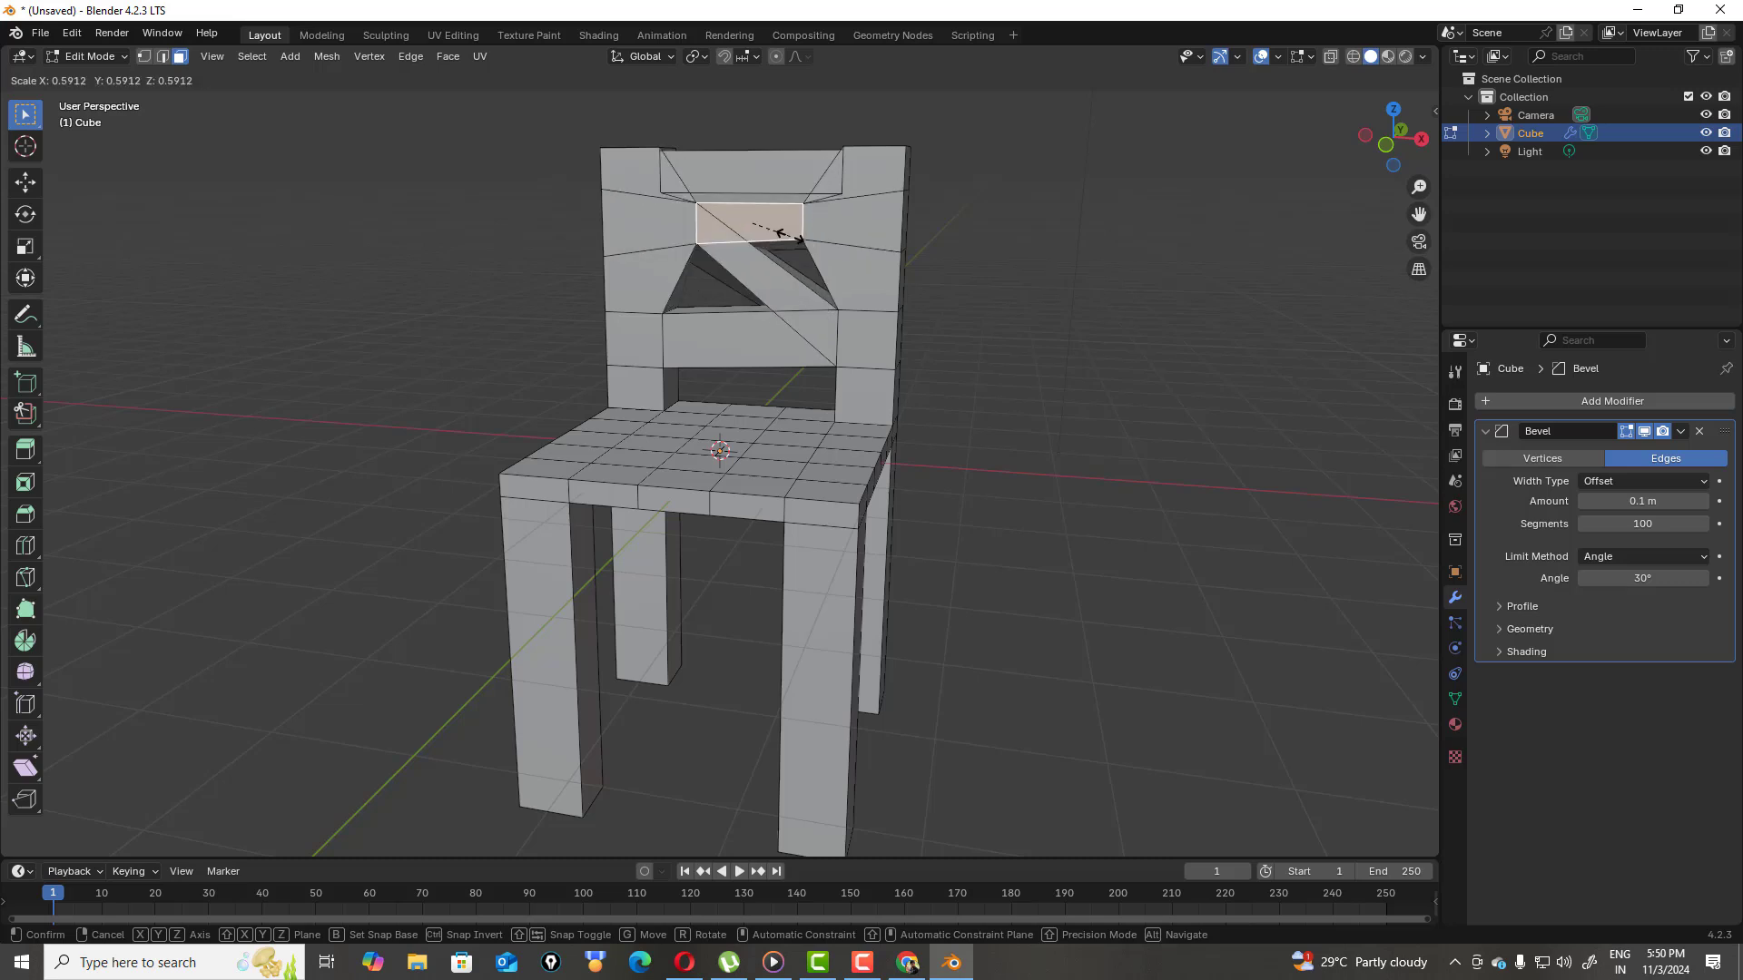
left_click(871, 243)
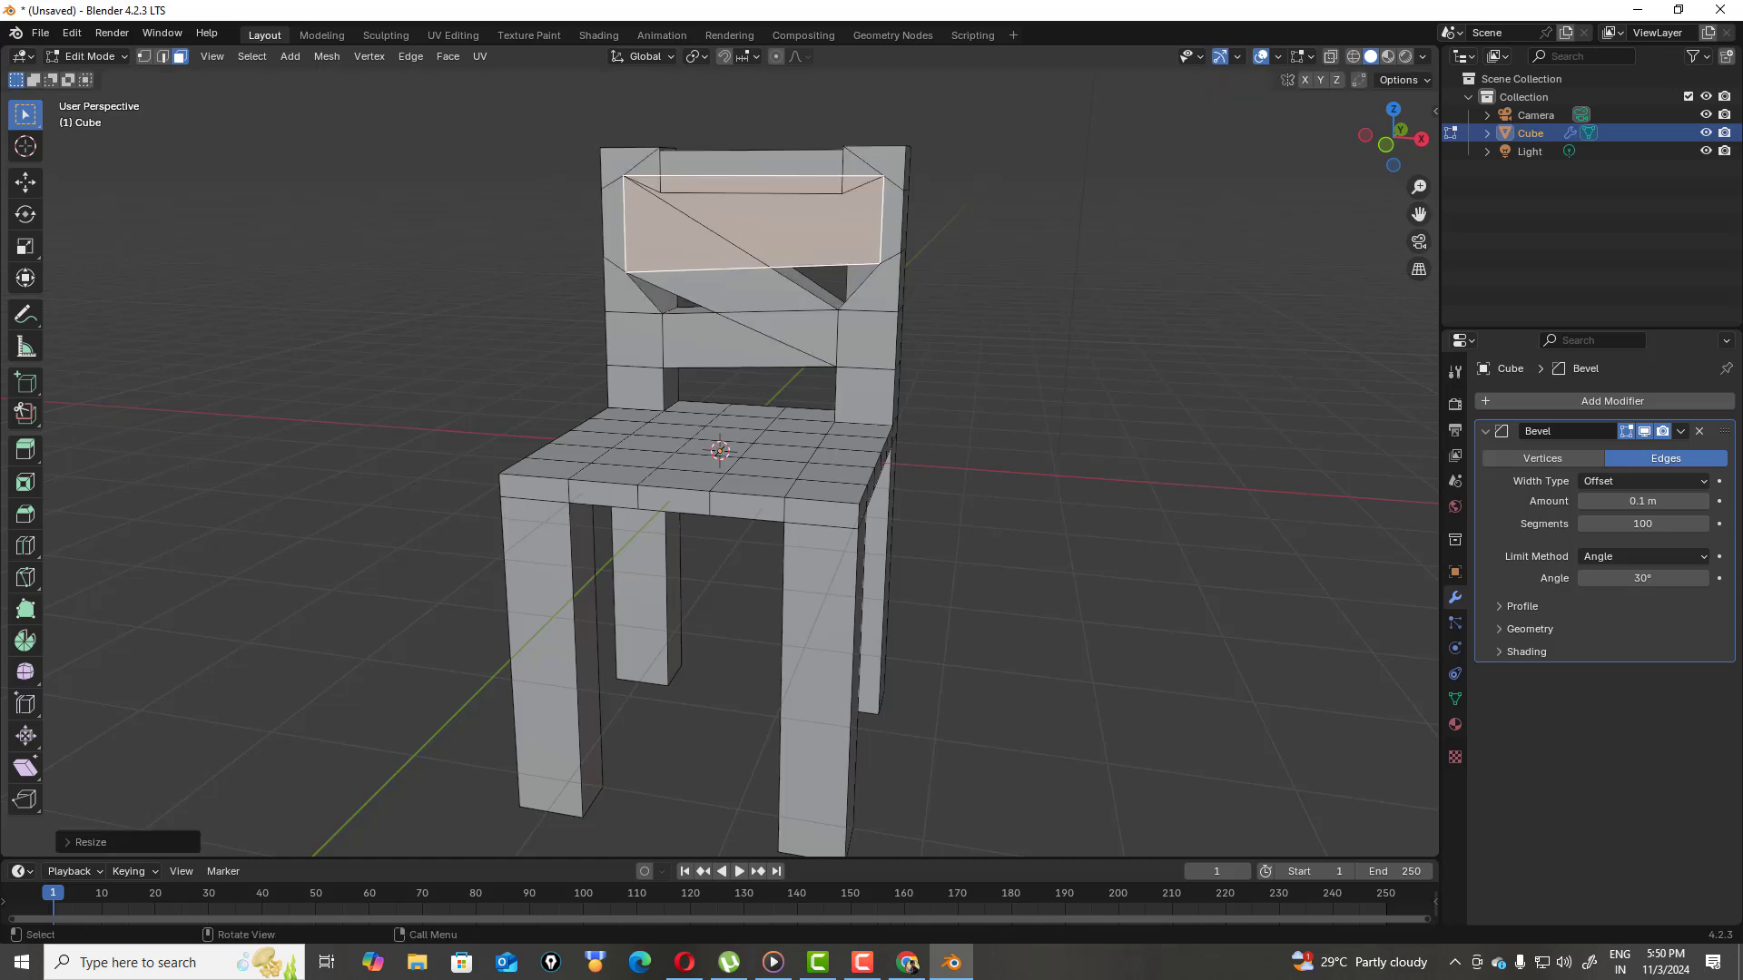
left_click(859, 239)
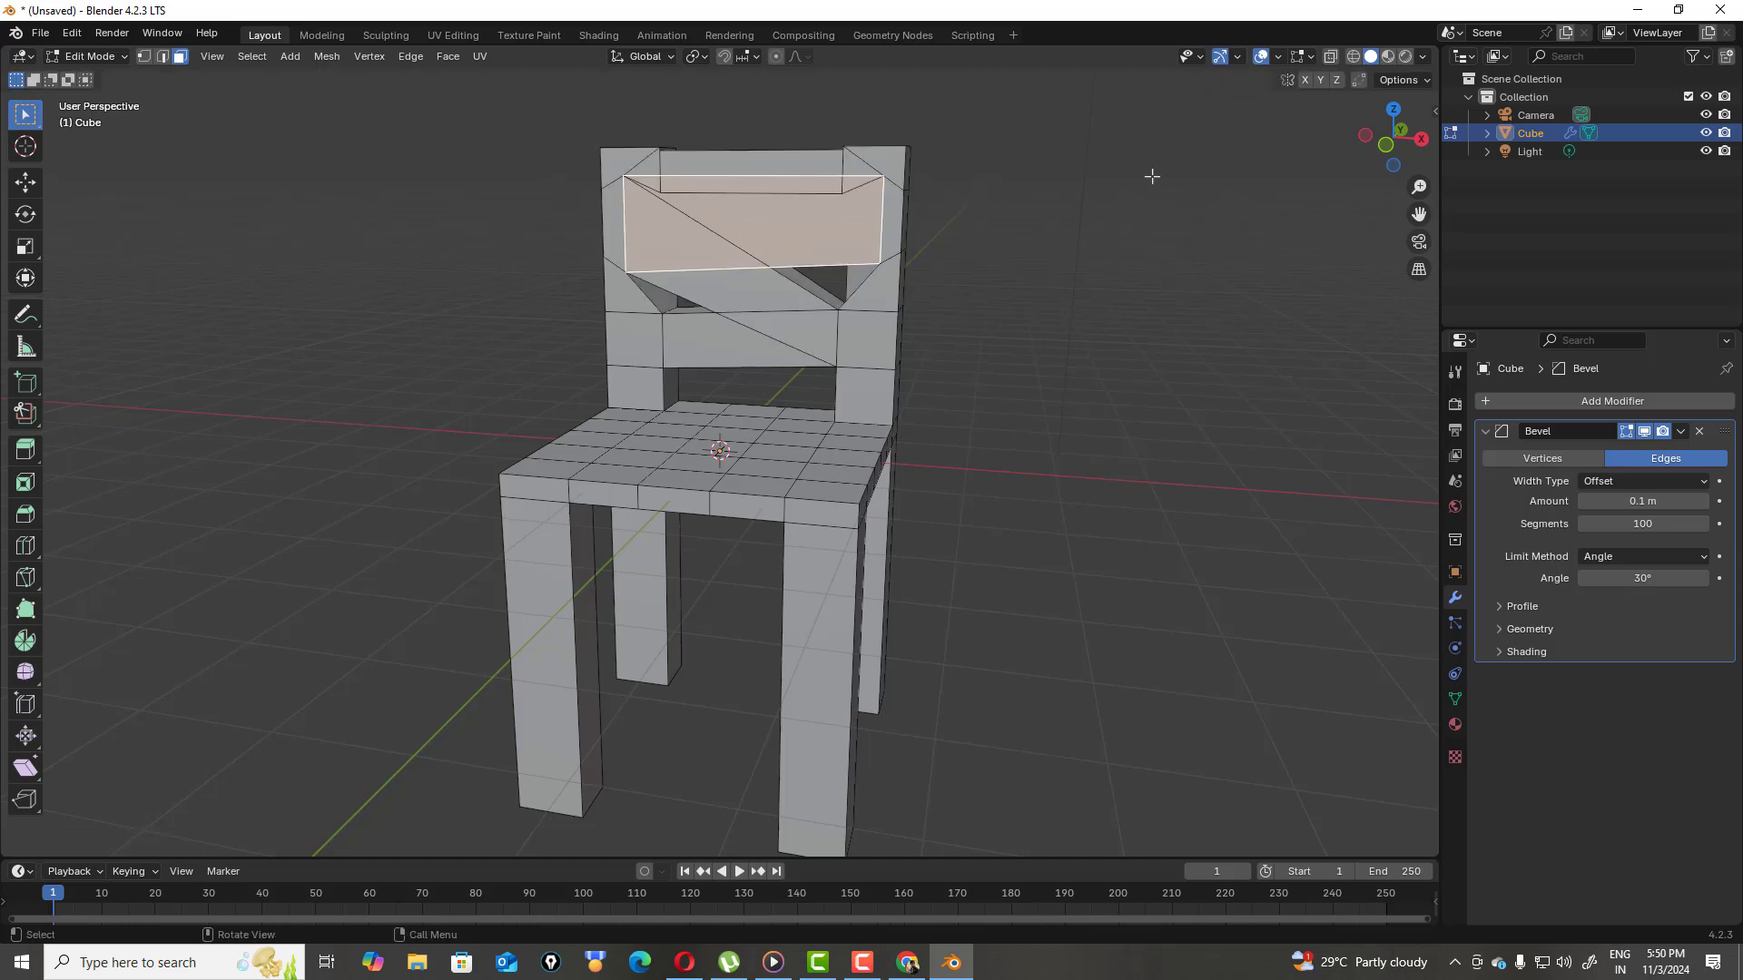
left_click(994, 282)
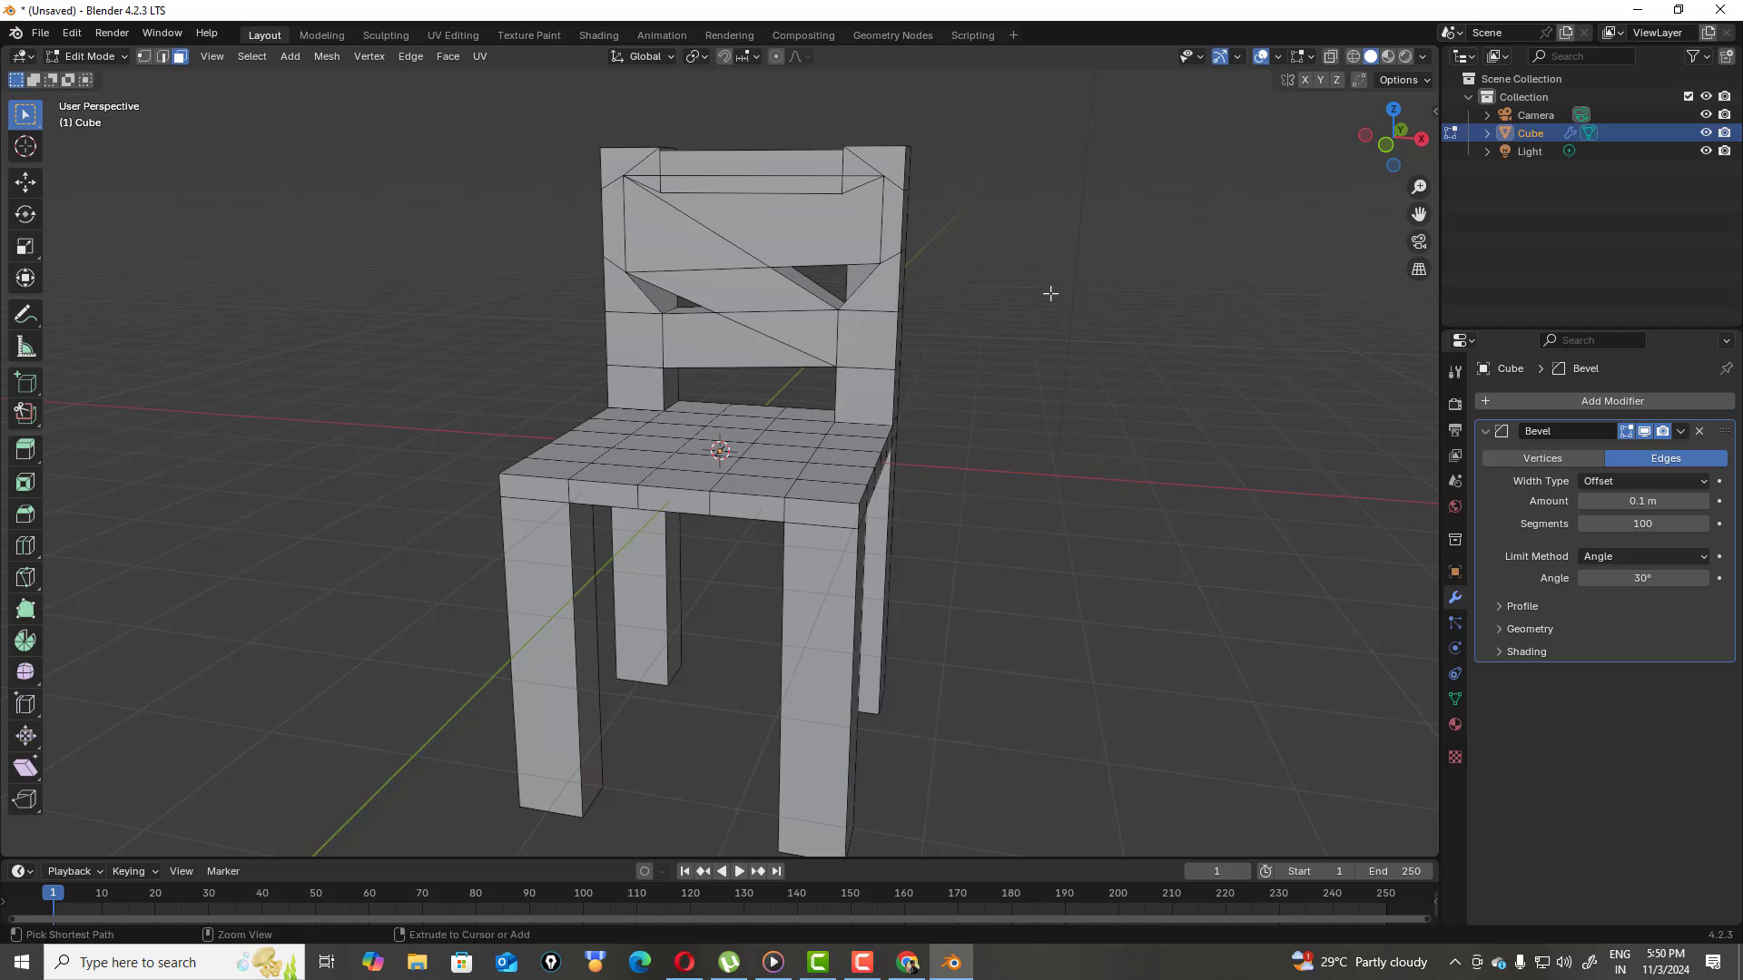
key("ctrl+z")
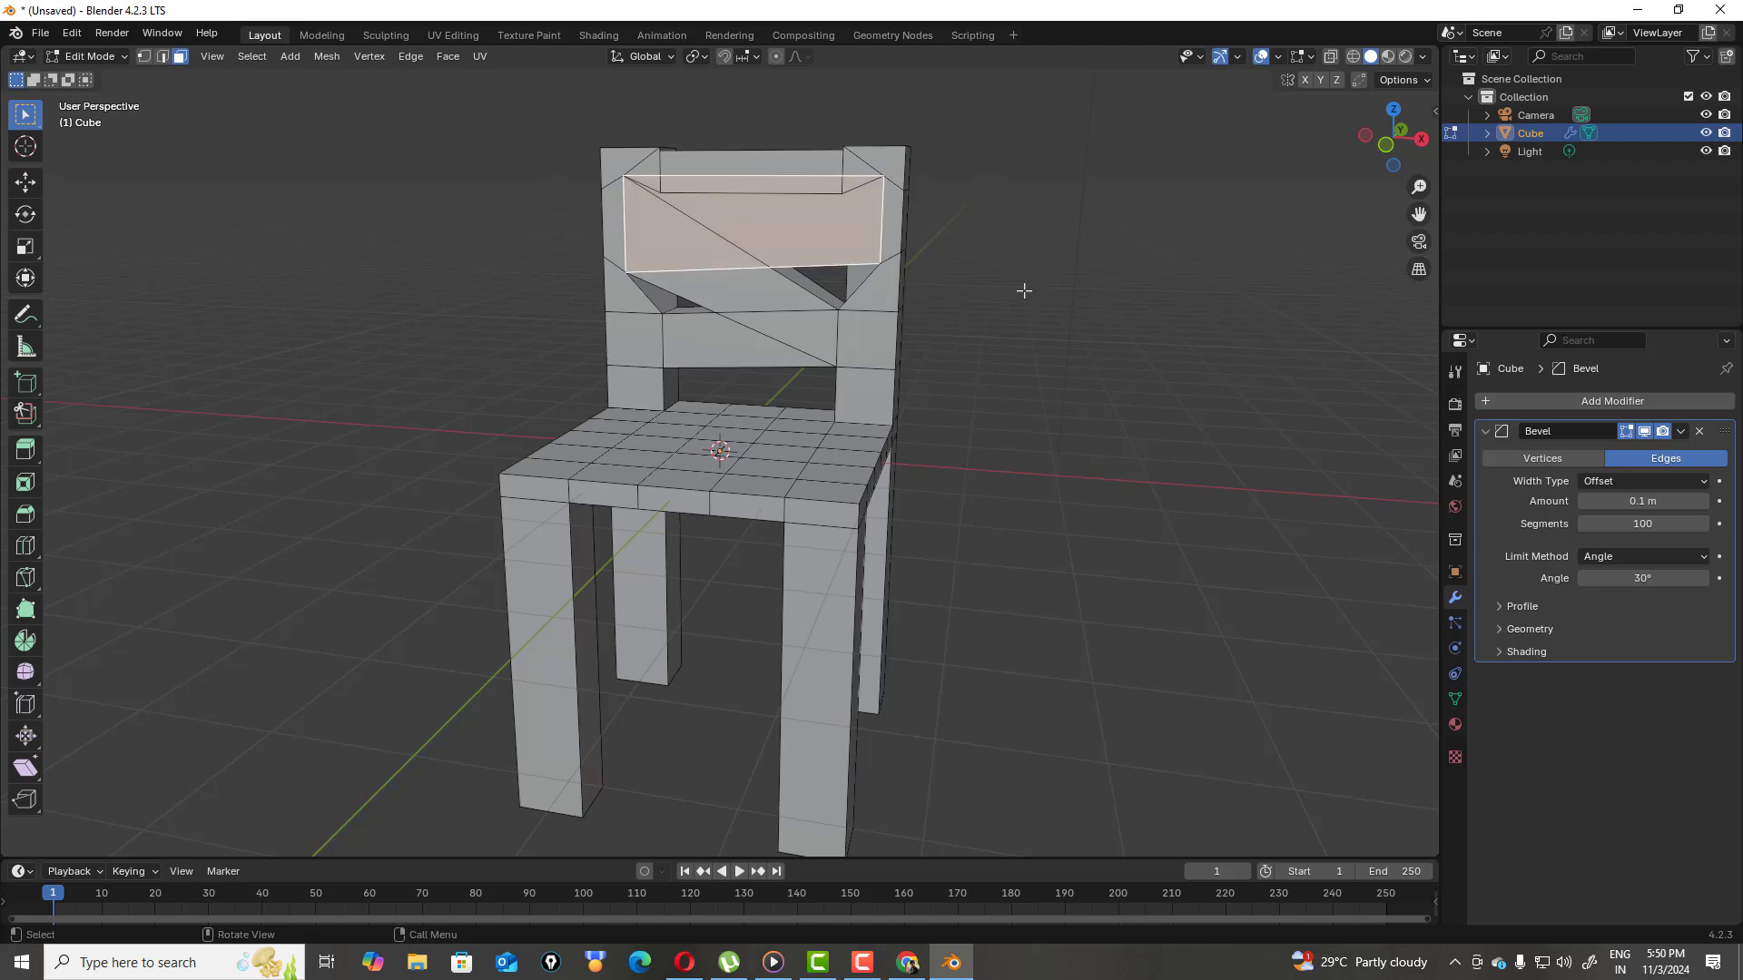
Undo the last enlargement of the upper backrest crossbar's front face
key("ctrl+z")
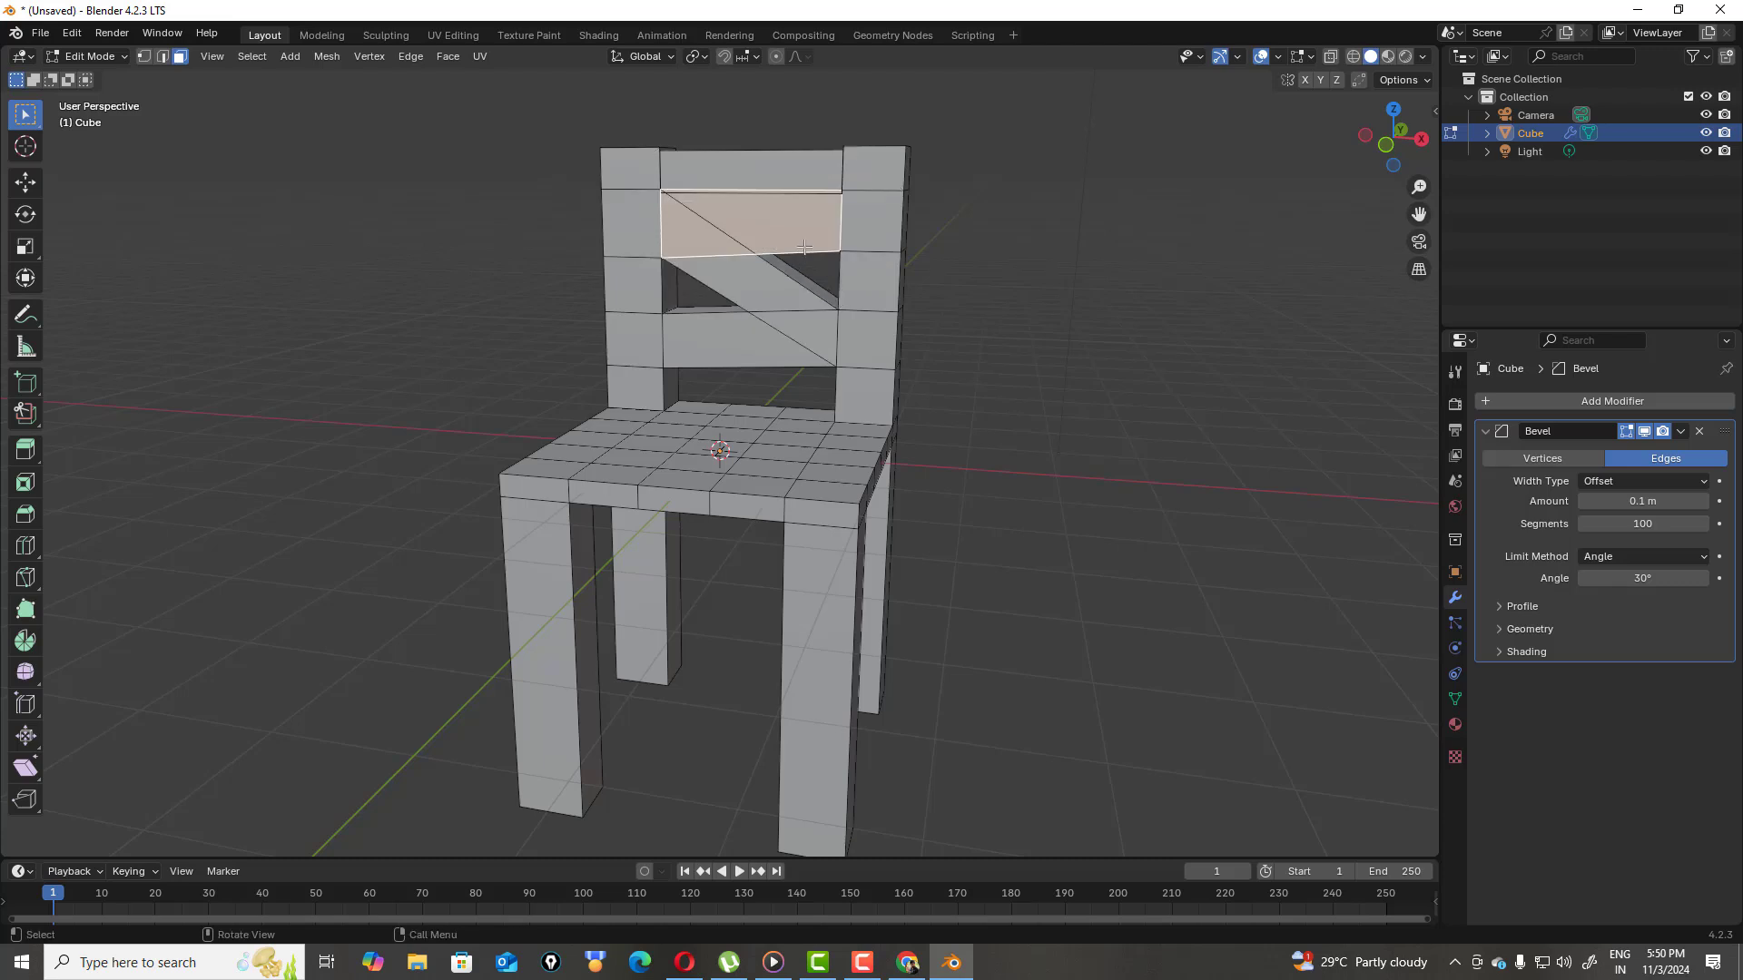
Try to scale the upper backrest crossbar's front face along the Z axis, and undo that scaling with the face kept selected
key("s")
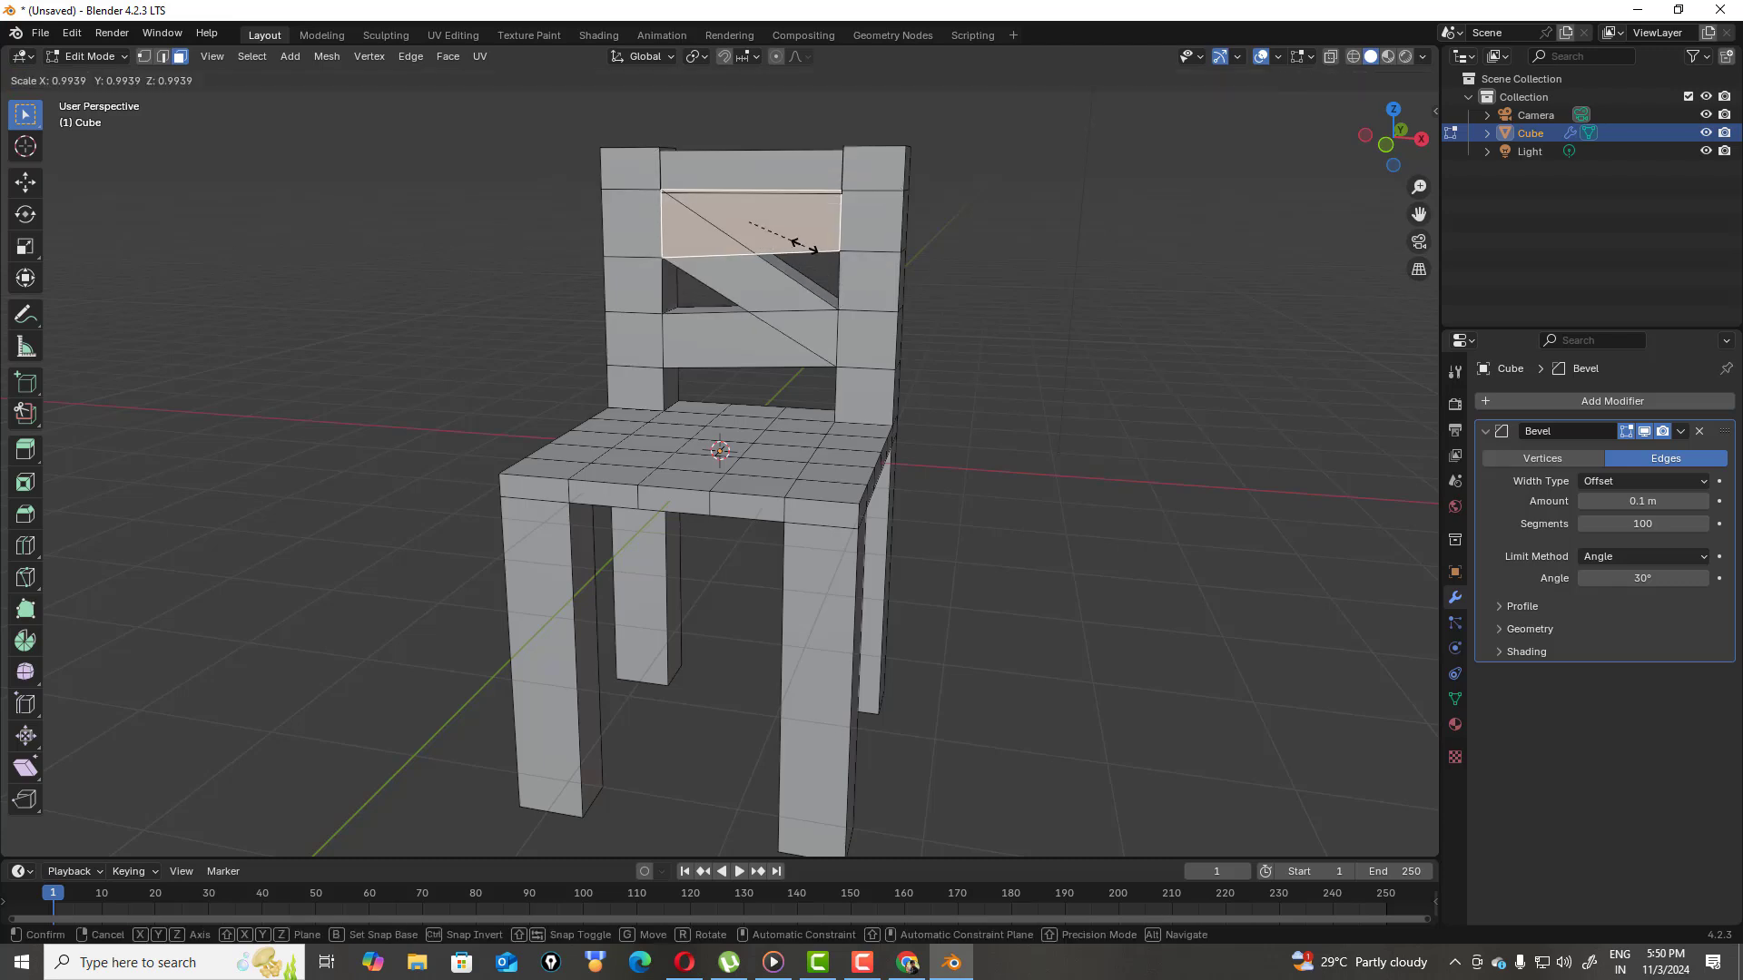
key("z")
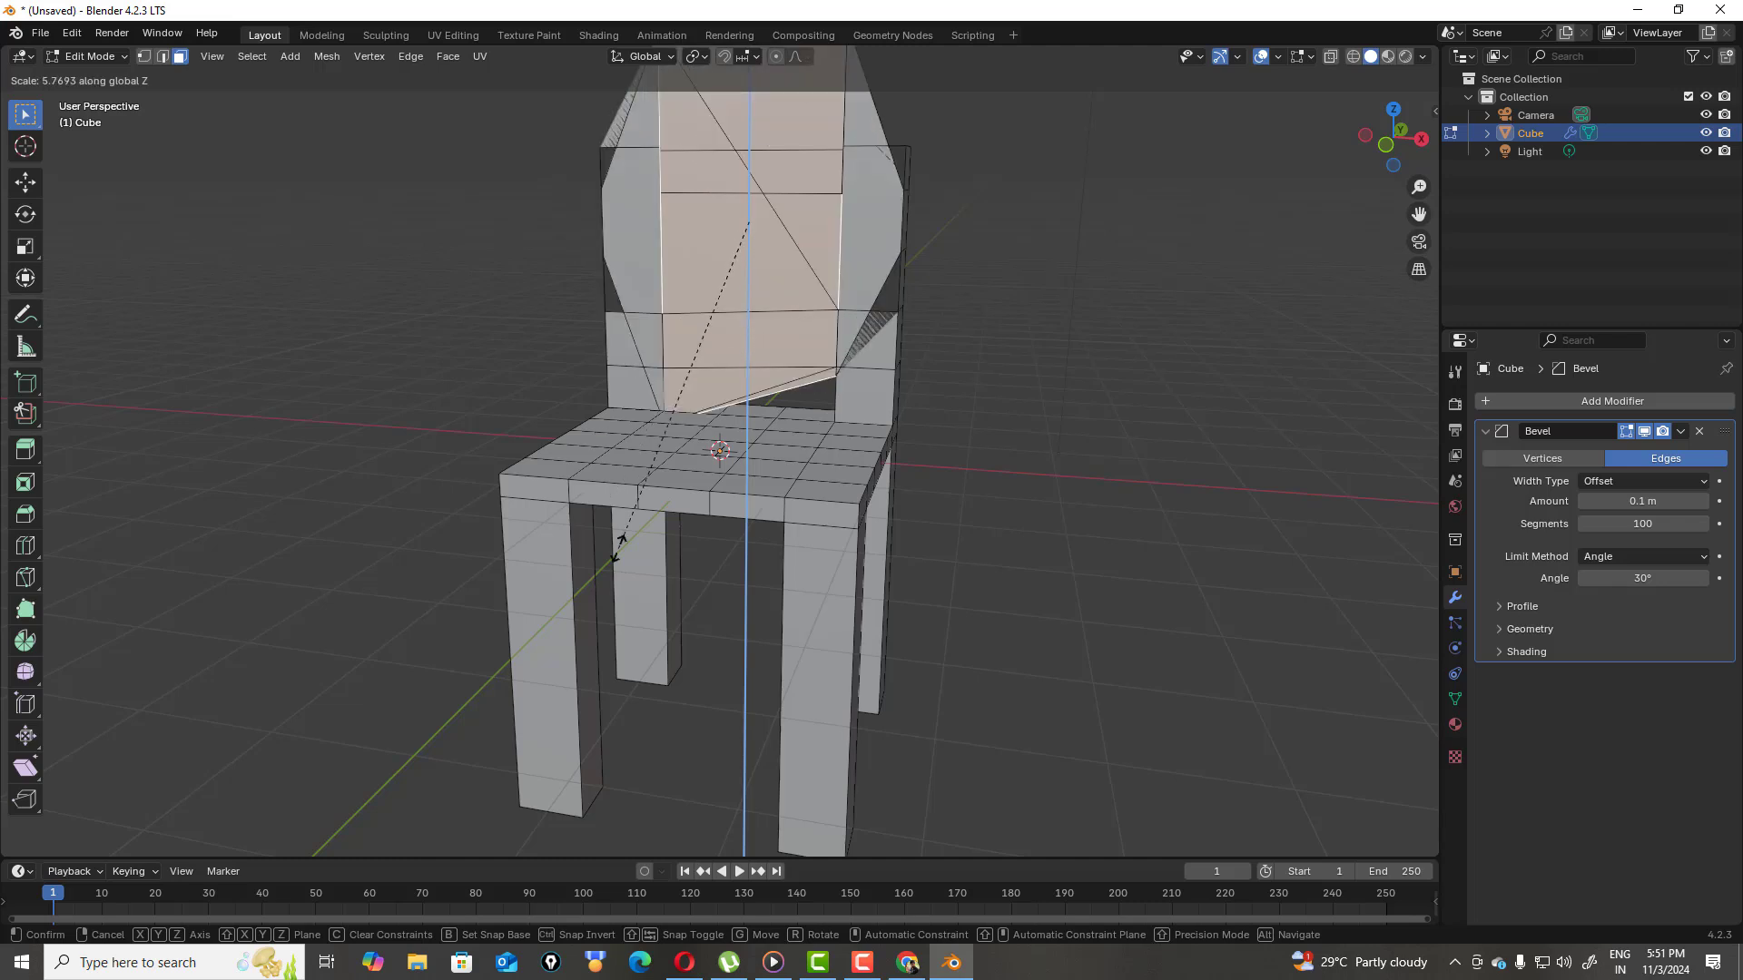
key("z")
left_click(646, 234)
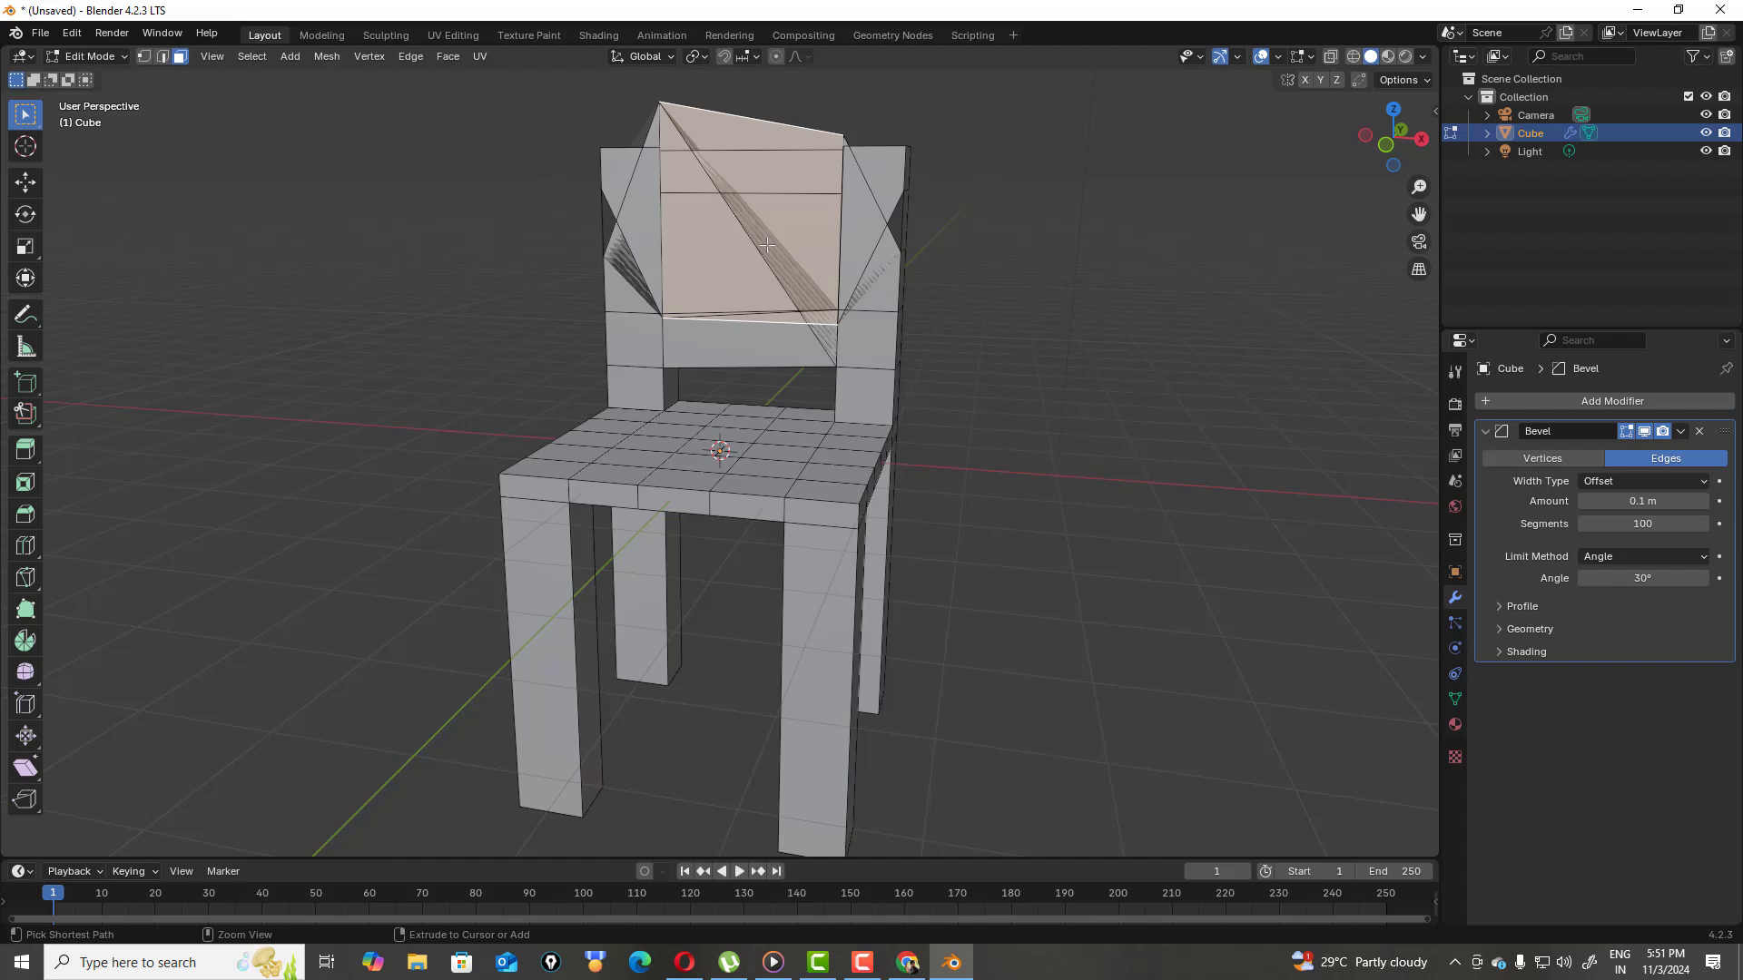
key("ctrl+z")
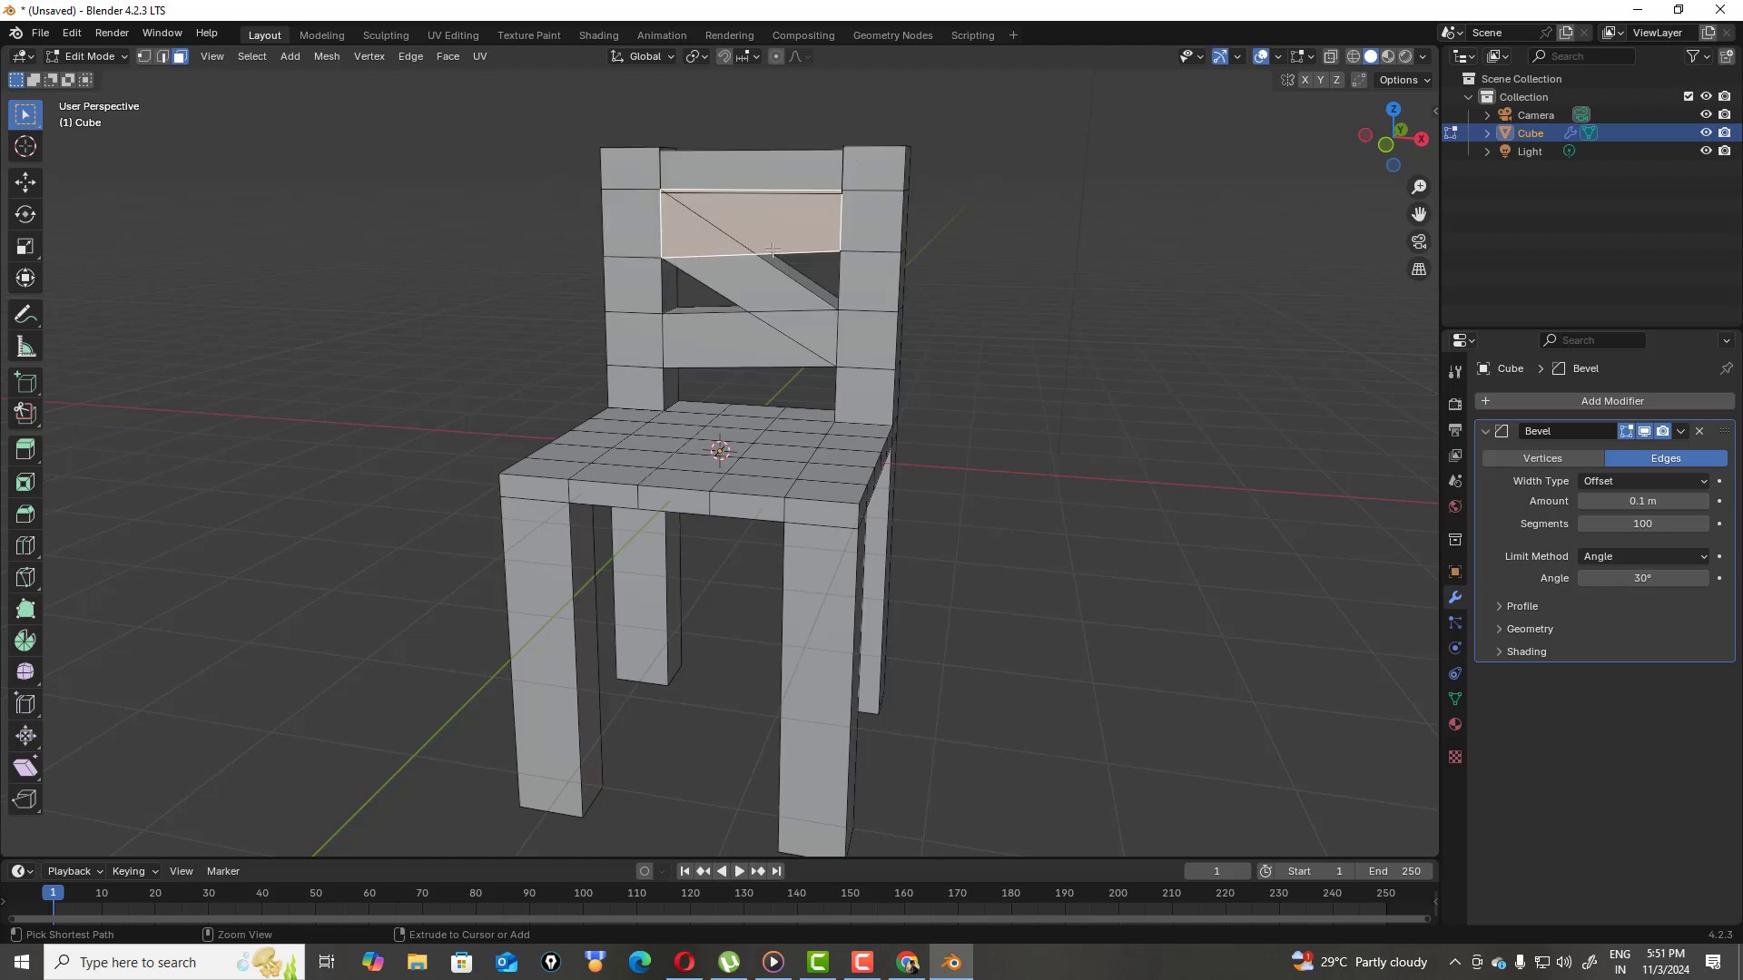
key("ctrl+z")
left_click(772, 250)
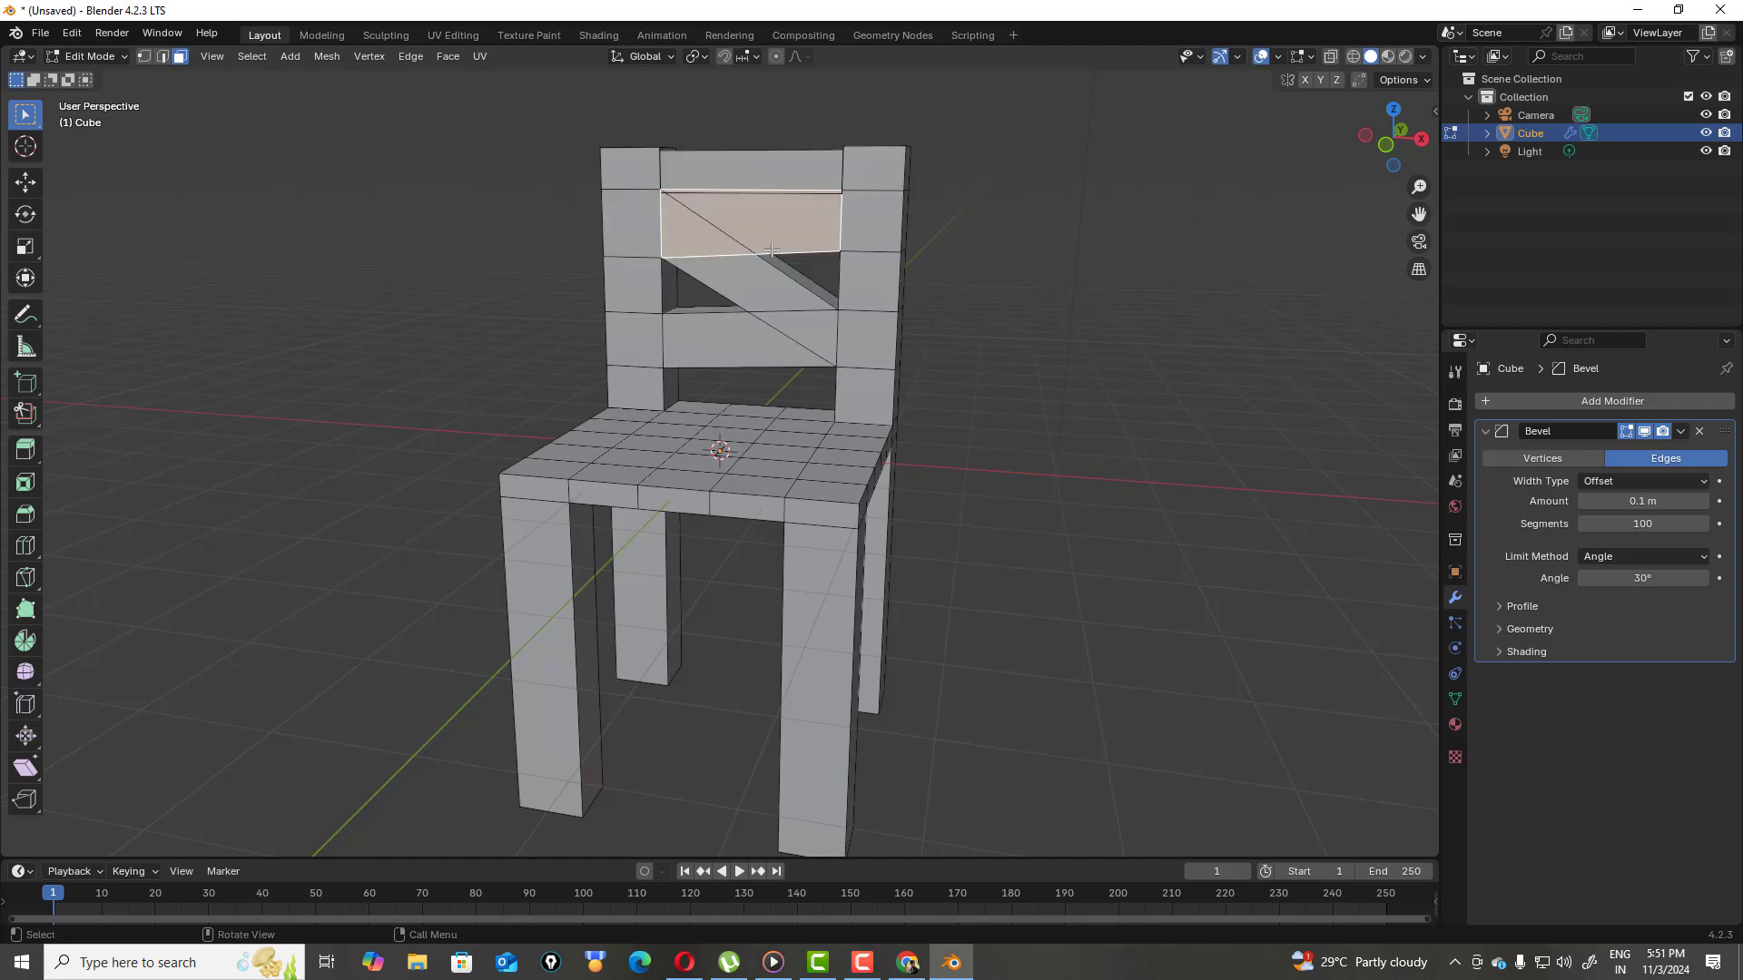